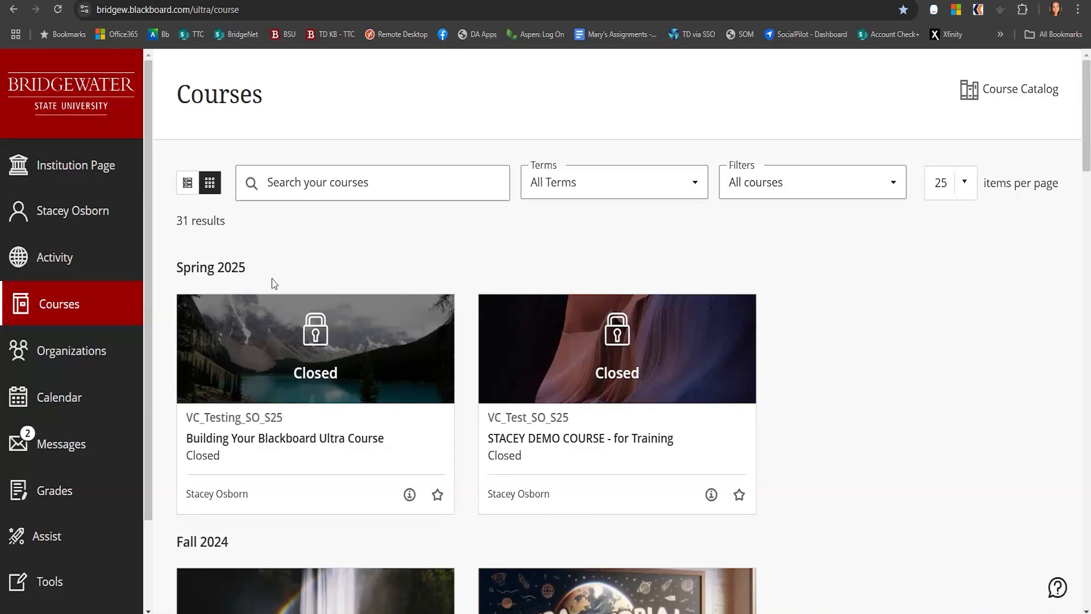
Add the Building Your Blackboard Ultra Course to favorites
click(437, 495)
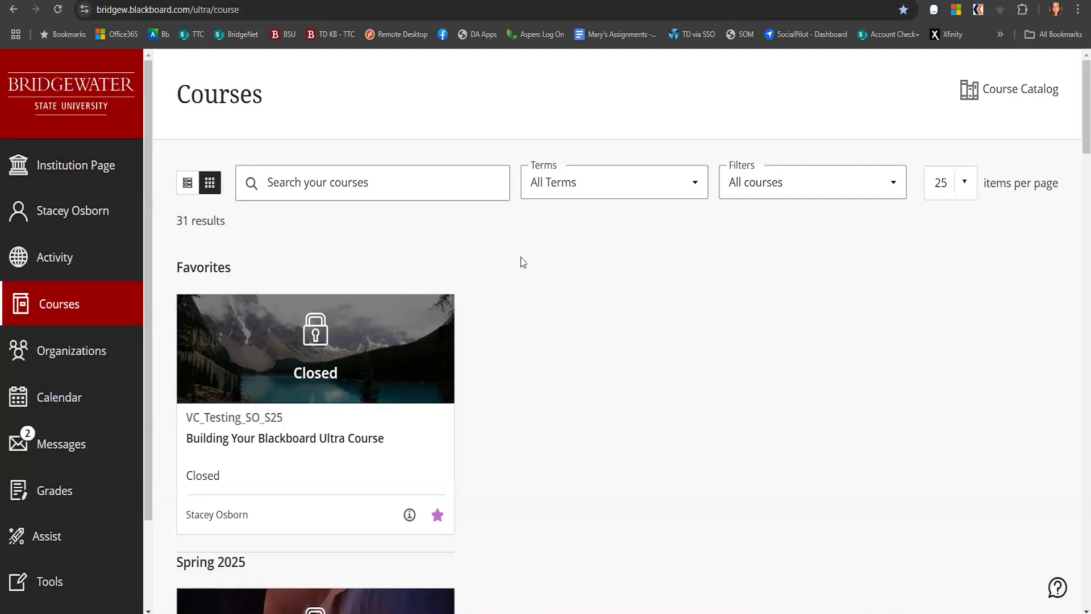
View the Institution Page, then open your profile's email notification settings and scroll through the options
click(67, 170)
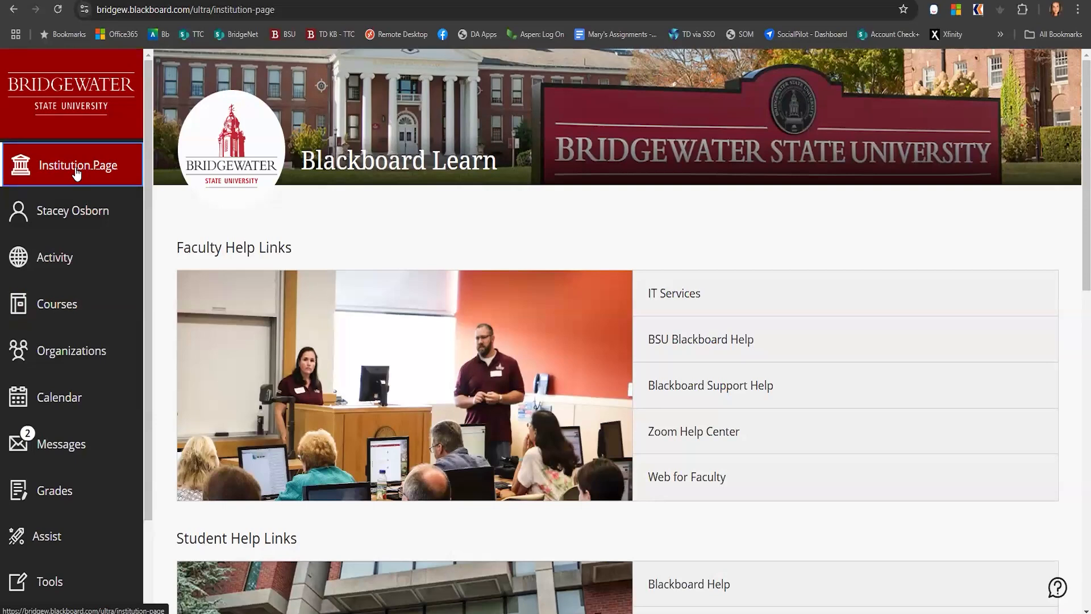
click(73, 211)
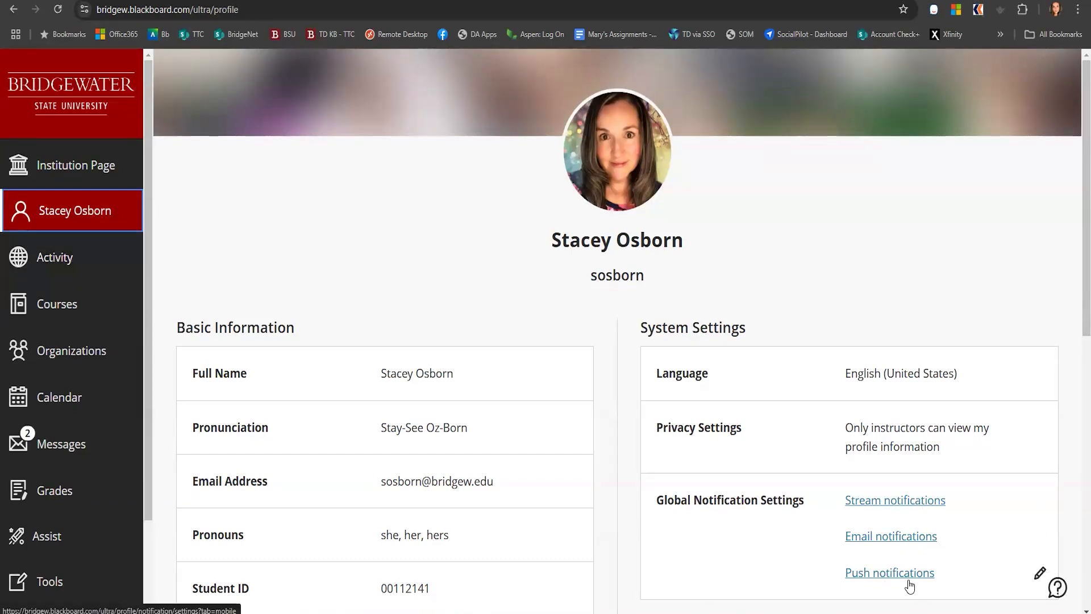
click(868, 539)
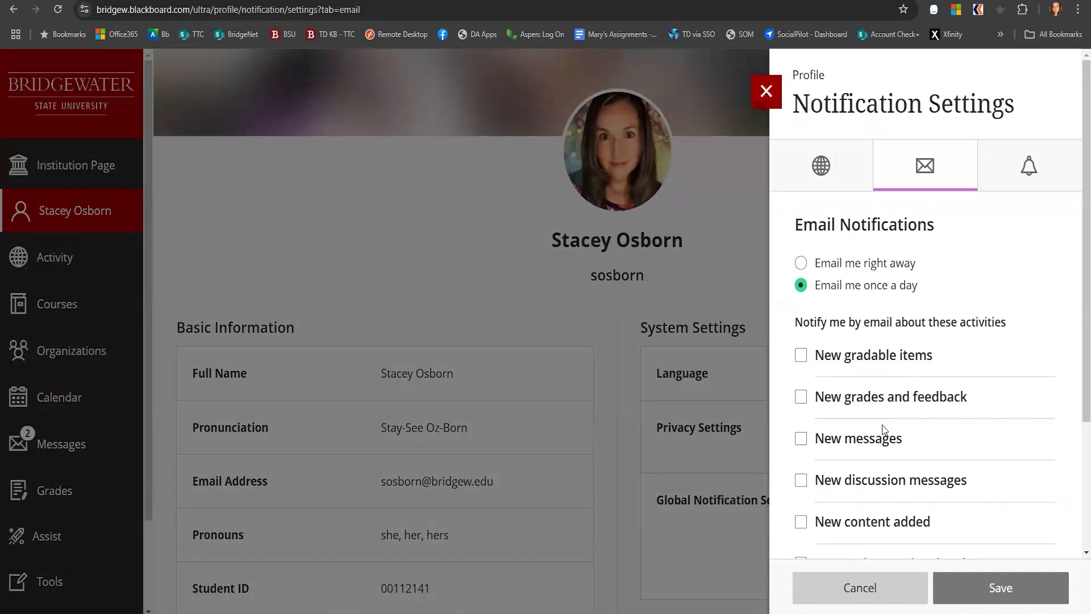
scroll(894, 340, down, 3)
scroll(879, 466, down, 1)
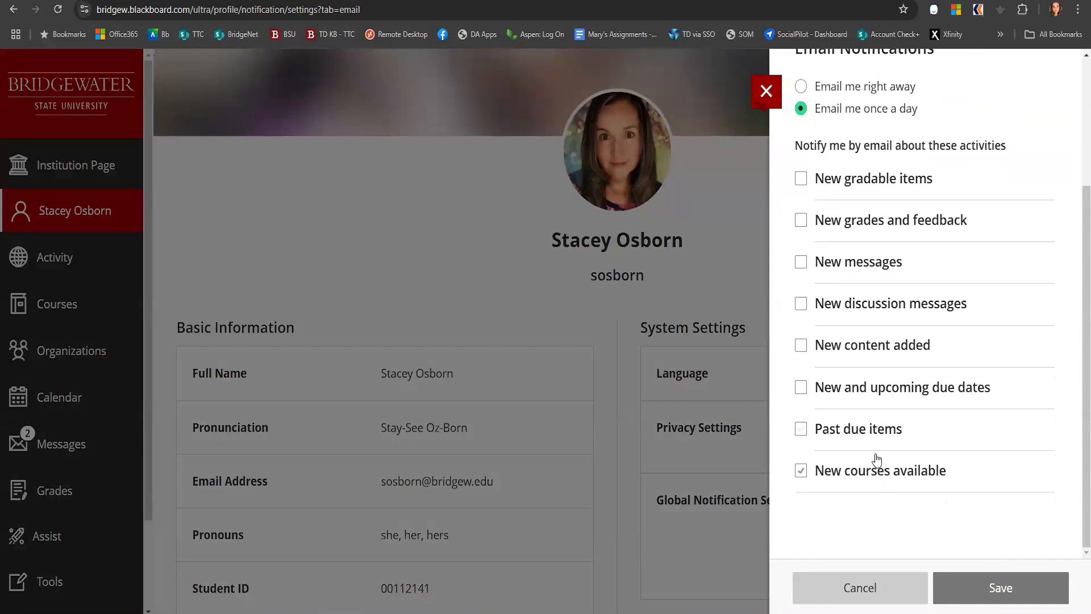
scroll(860, 272, up, 3)
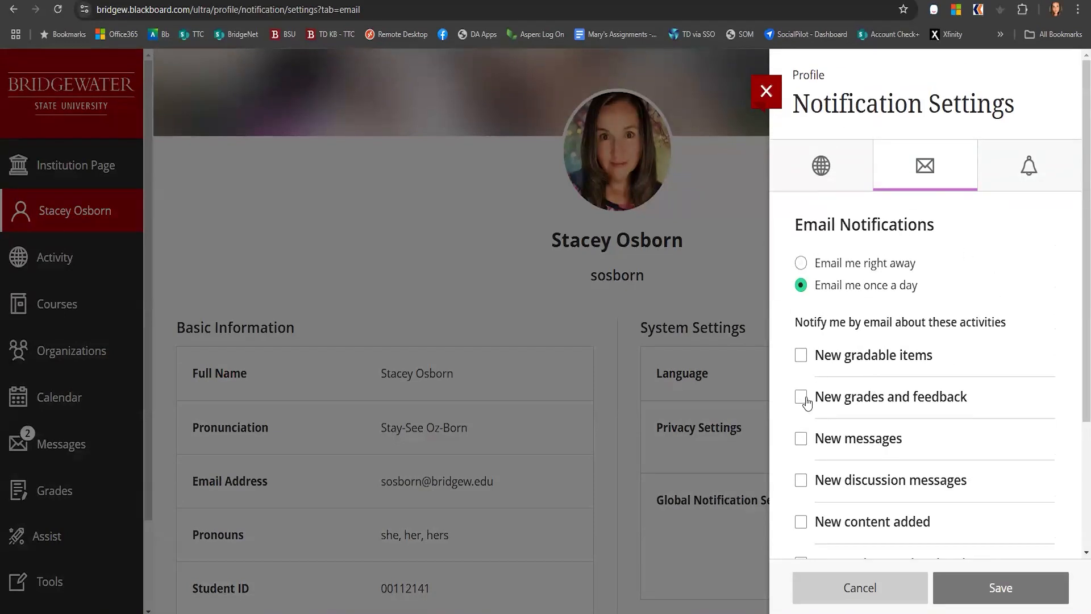
Tick New gradable items and New messages, then close the notification panel without saving
click(801, 357)
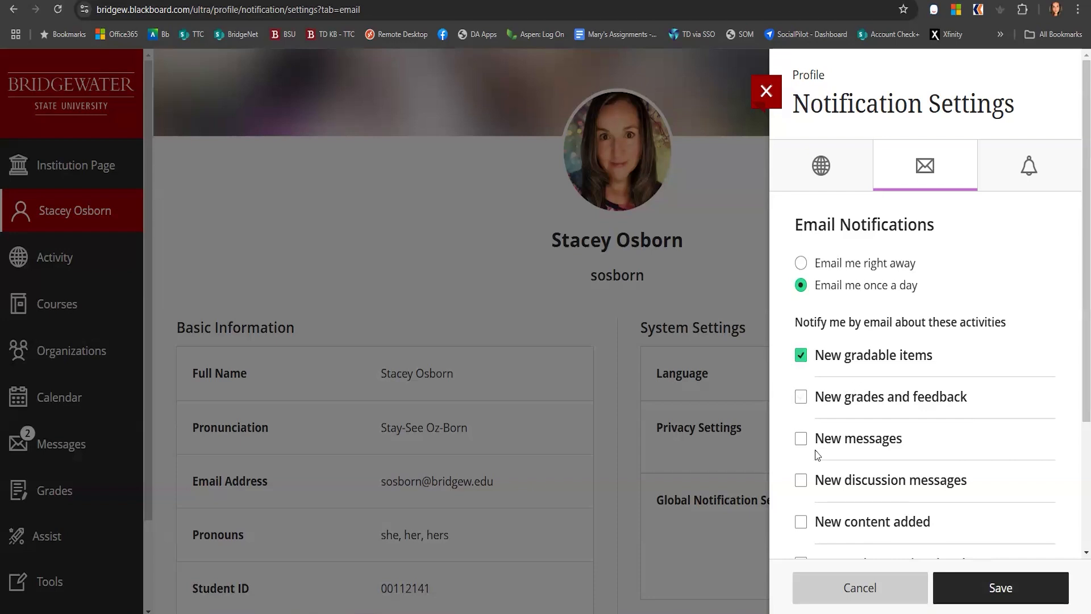
click(801, 441)
scroll(843, 513, down, 3)
scroll(846, 510, up, 2)
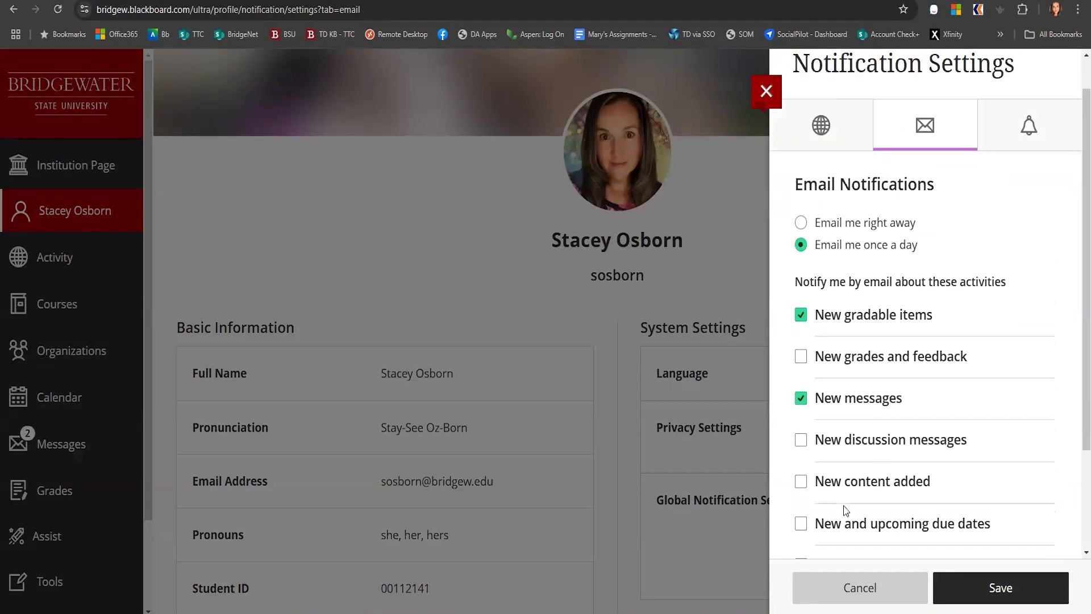
scroll(845, 510, up, 1)
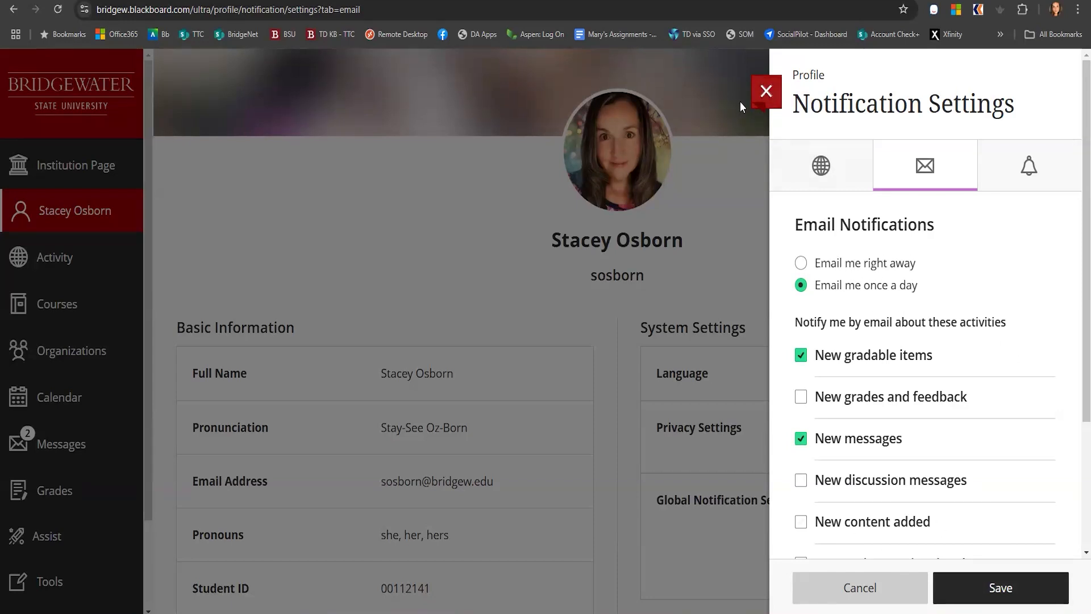
click(760, 95)
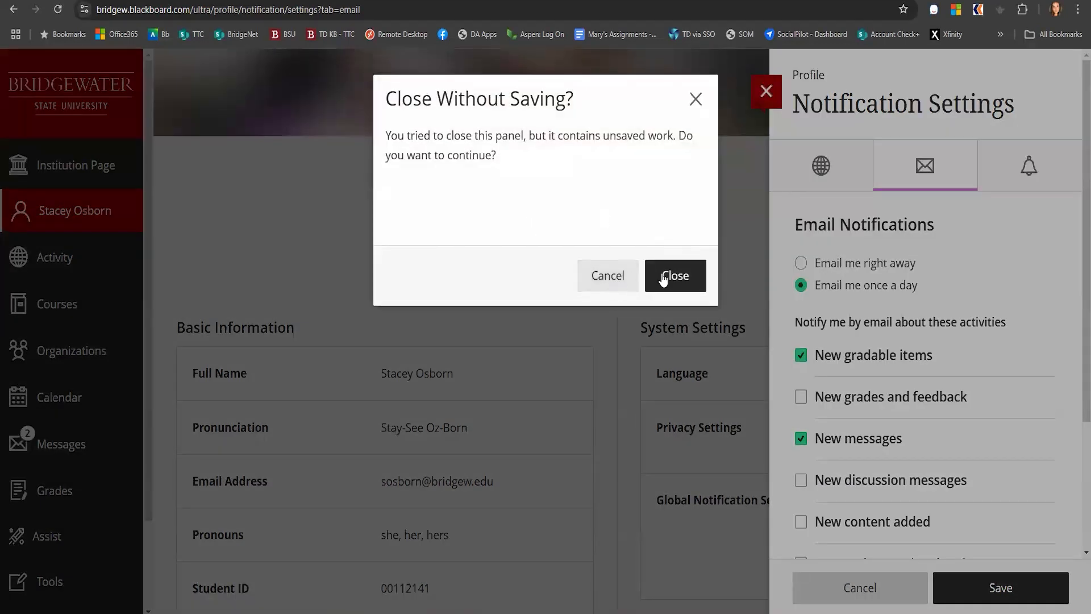
click(662, 276)
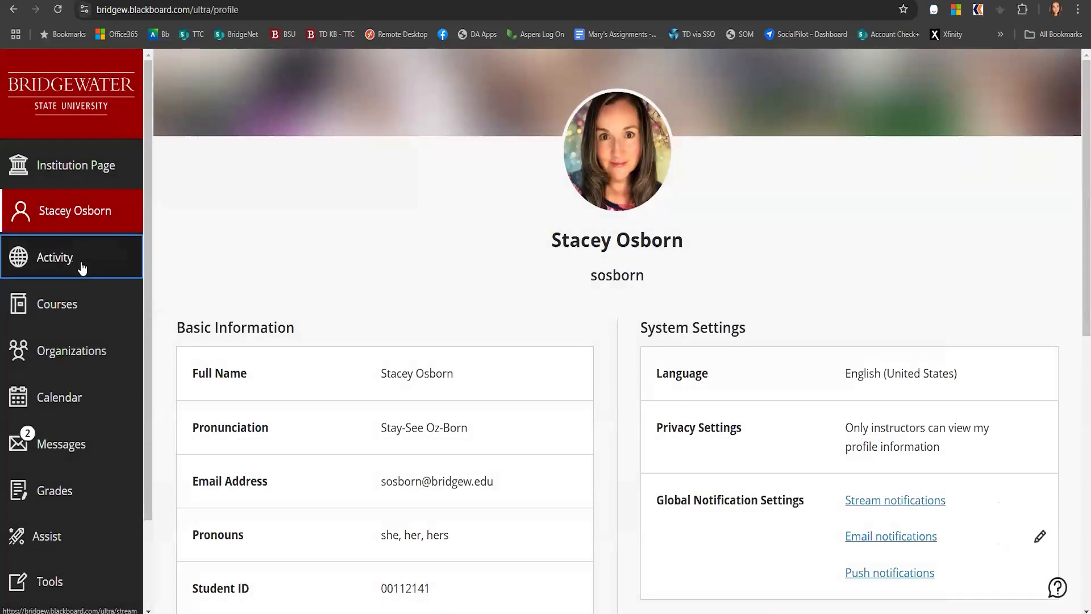
Open the Activity stream and scroll through its important and recent items
click(83, 267)
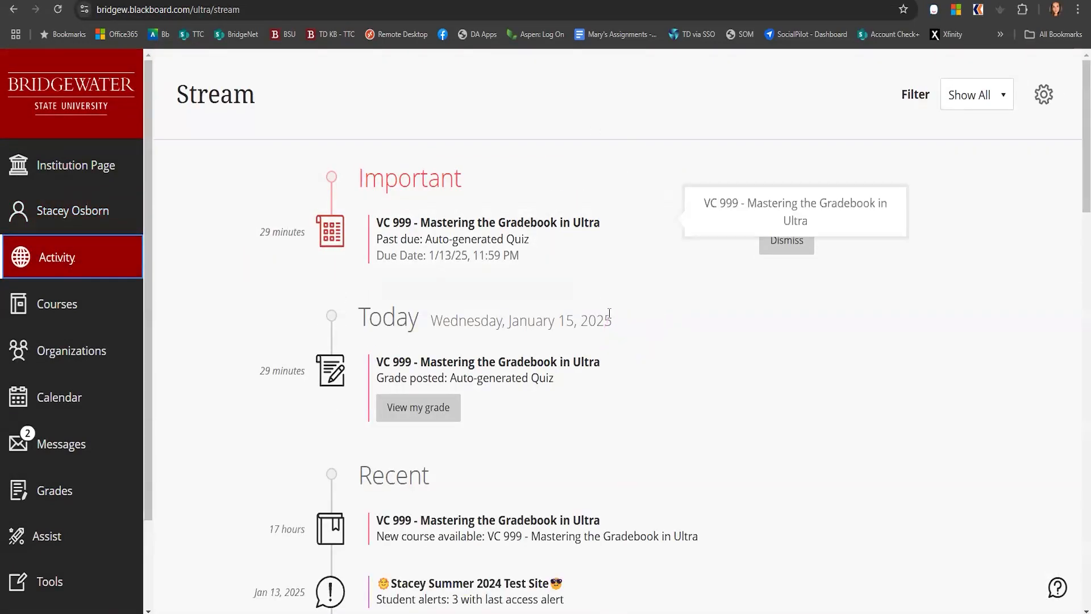
scroll(593, 284, down, 7)
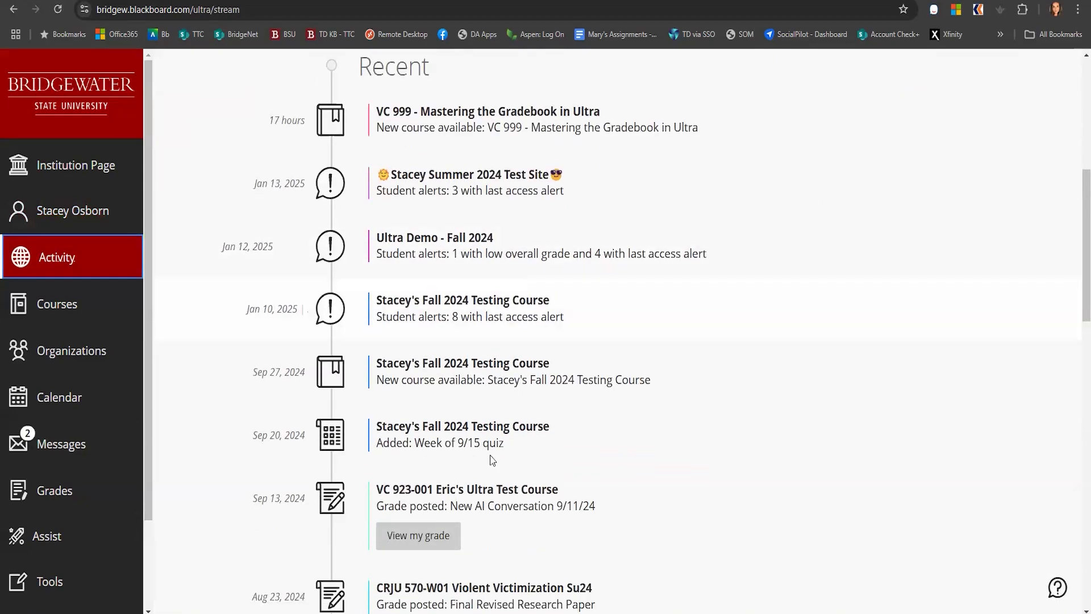
scroll(455, 370, up, 4)
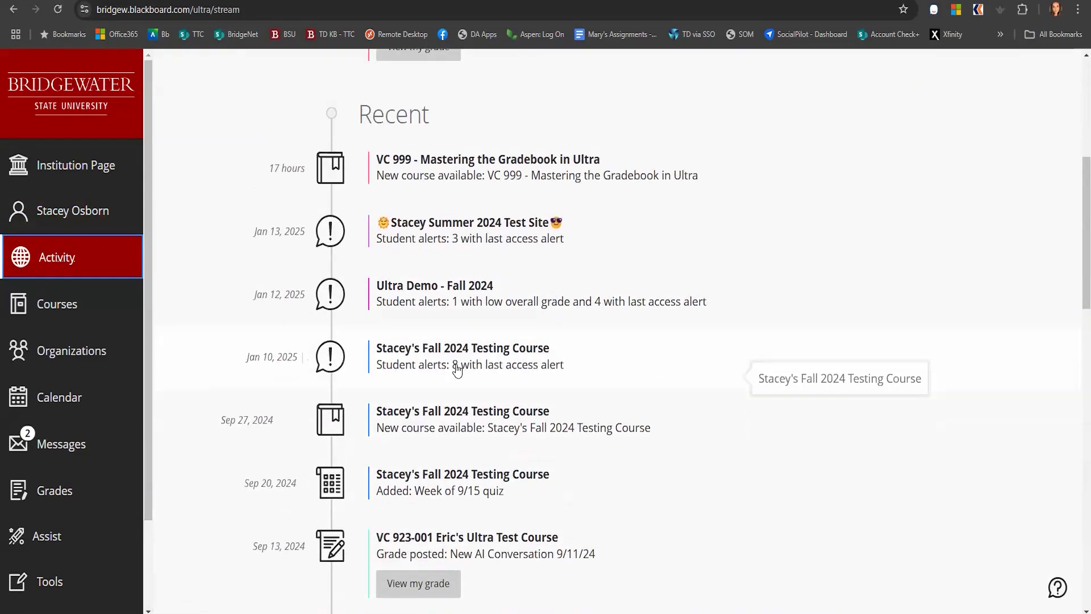
scroll(449, 351, up, 4)
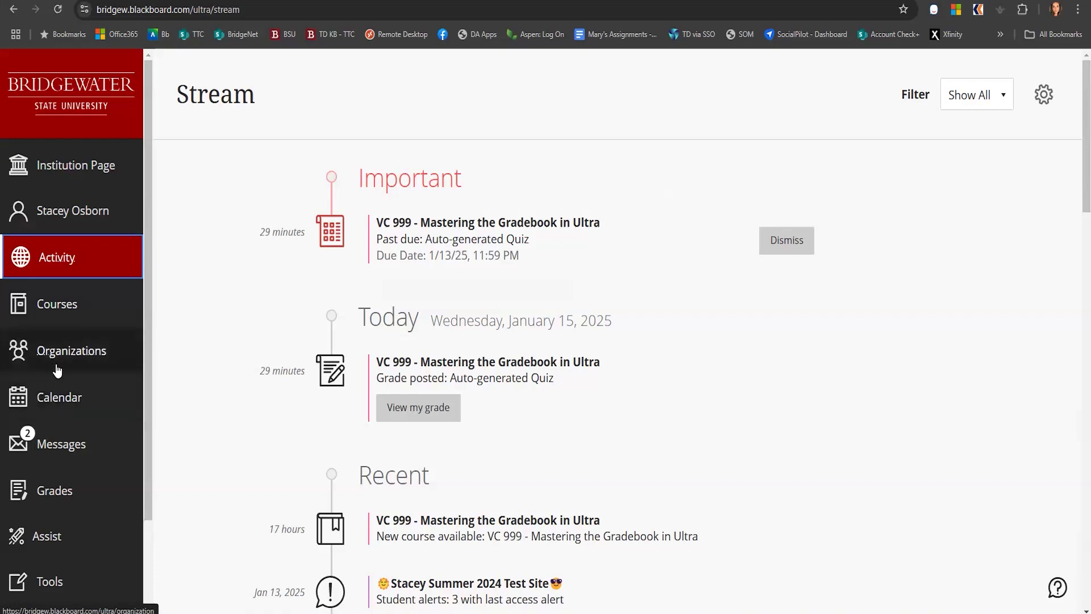
Open the Calendar and switch between its Due Dates list and the Month view
click(67, 405)
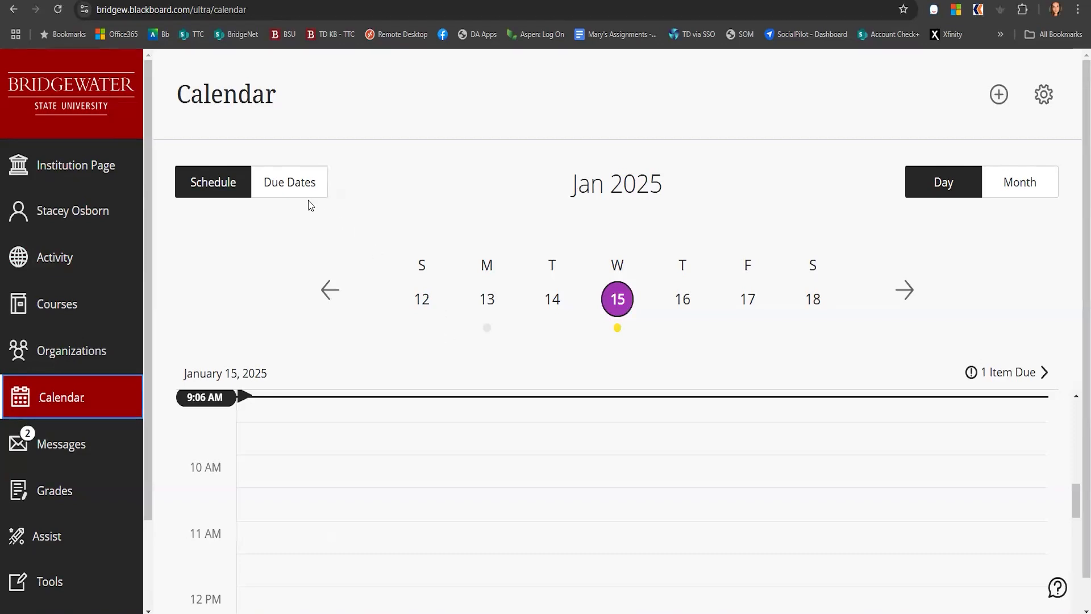
click(295, 186)
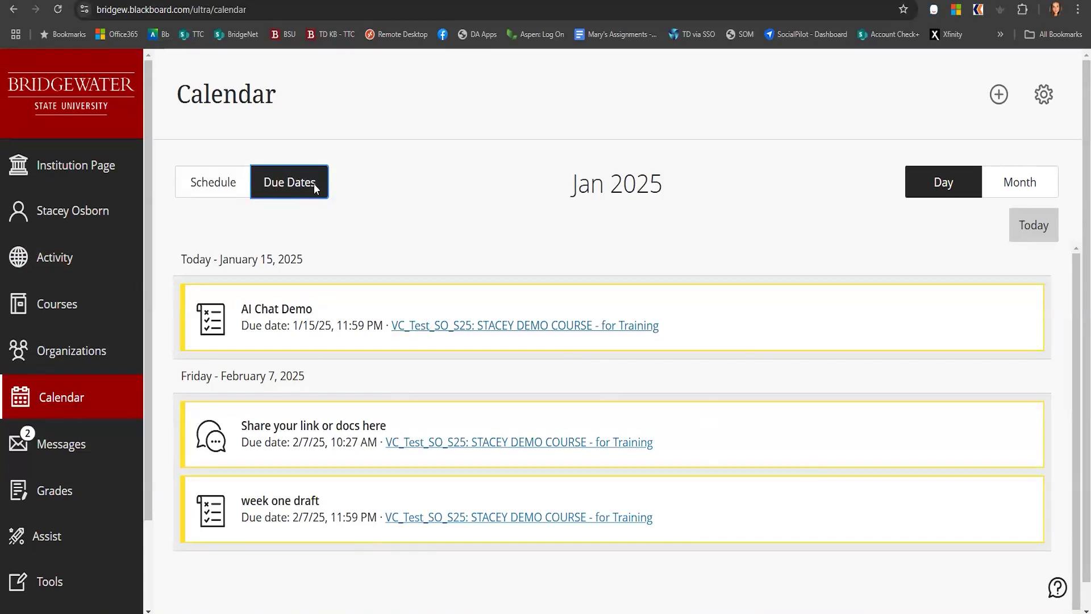
click(1001, 189)
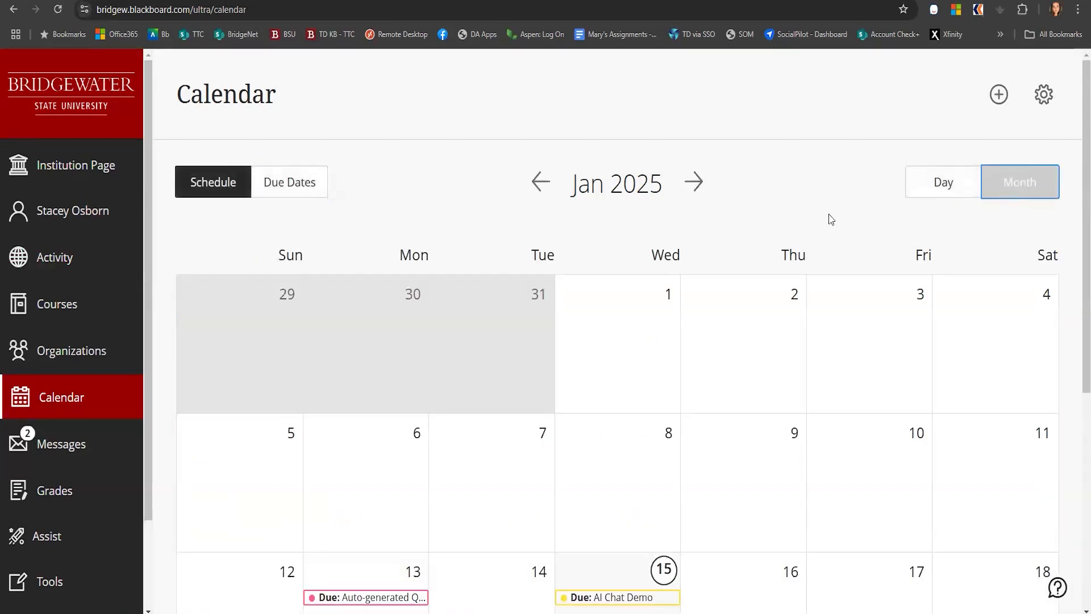
scroll(595, 450, down, 2)
scroll(568, 436, up, 2)
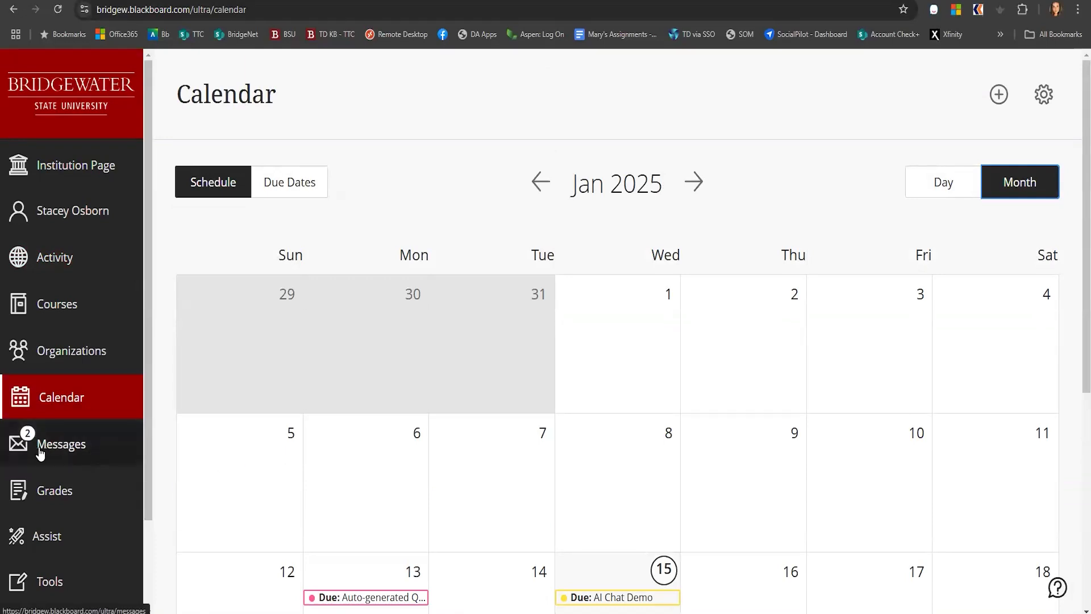
Browse the Messages and Grades pages, then return to the Courses page
click(68, 450)
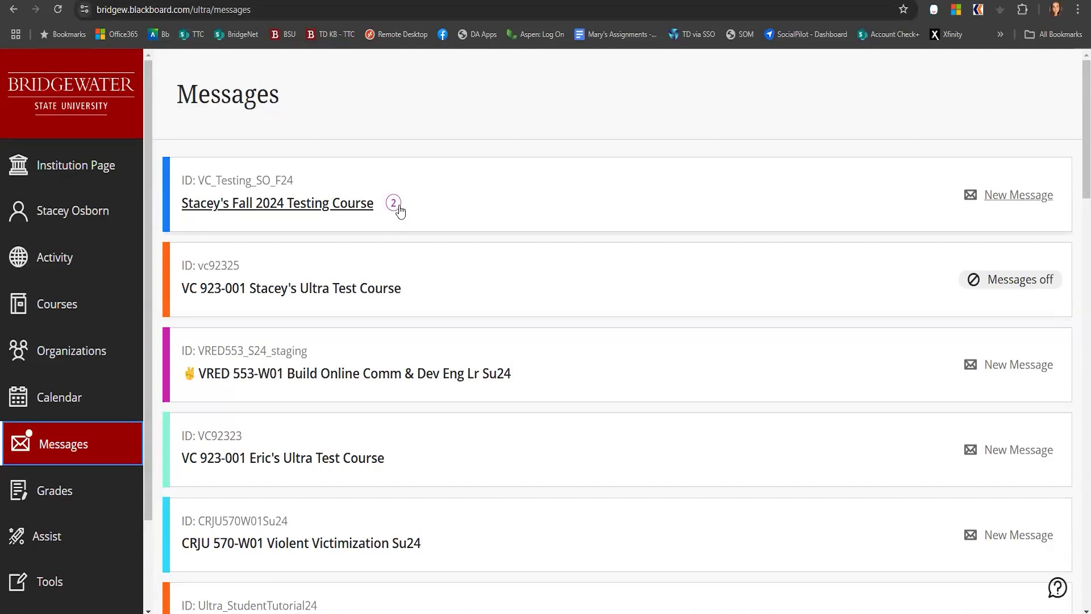
click(83, 498)
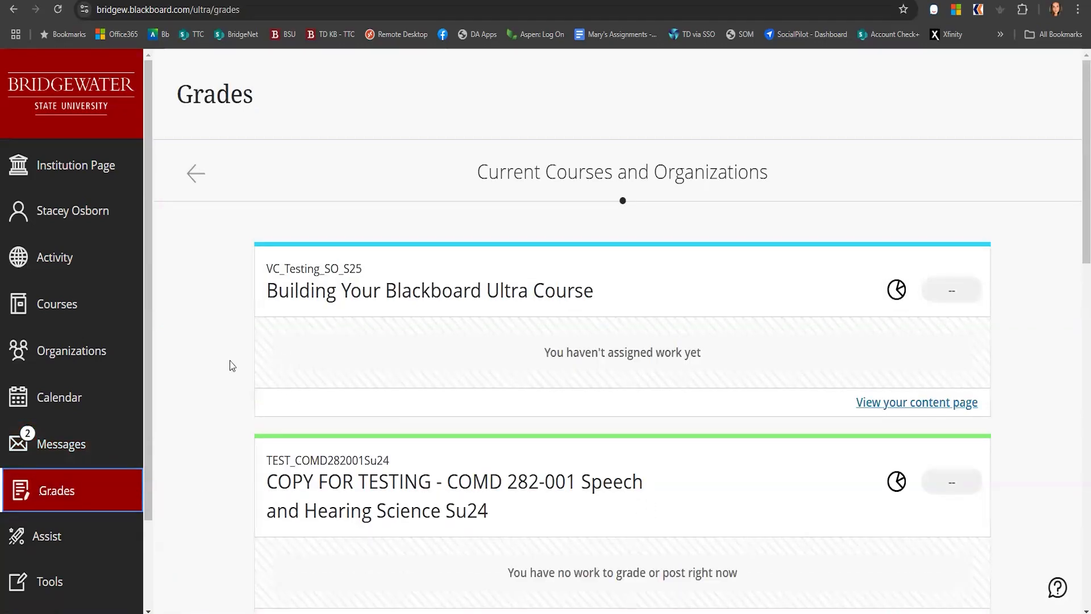
scroll(226, 464, down, 3)
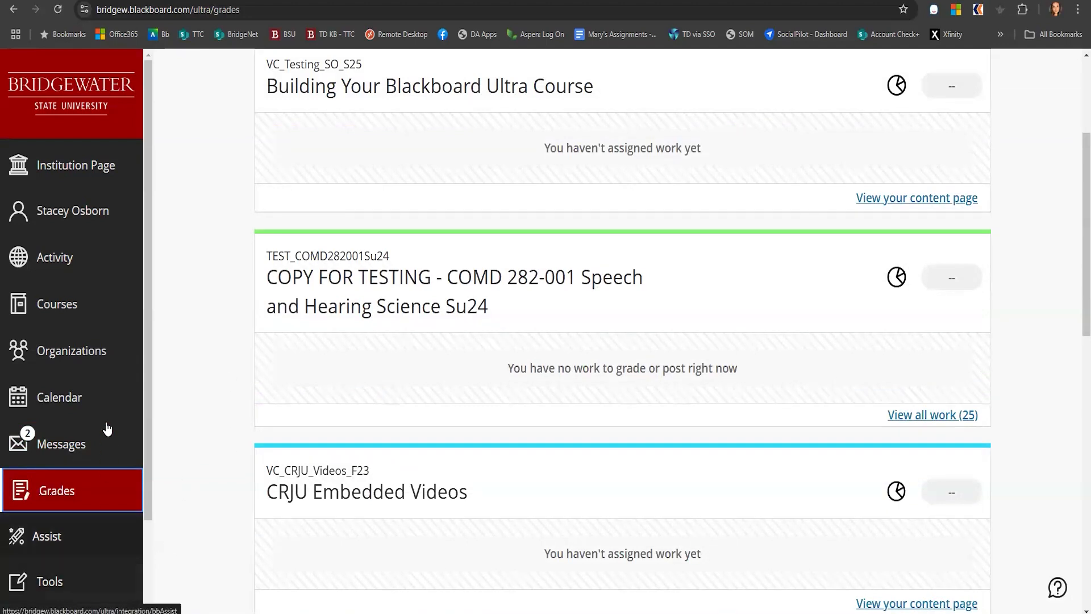
click(91, 312)
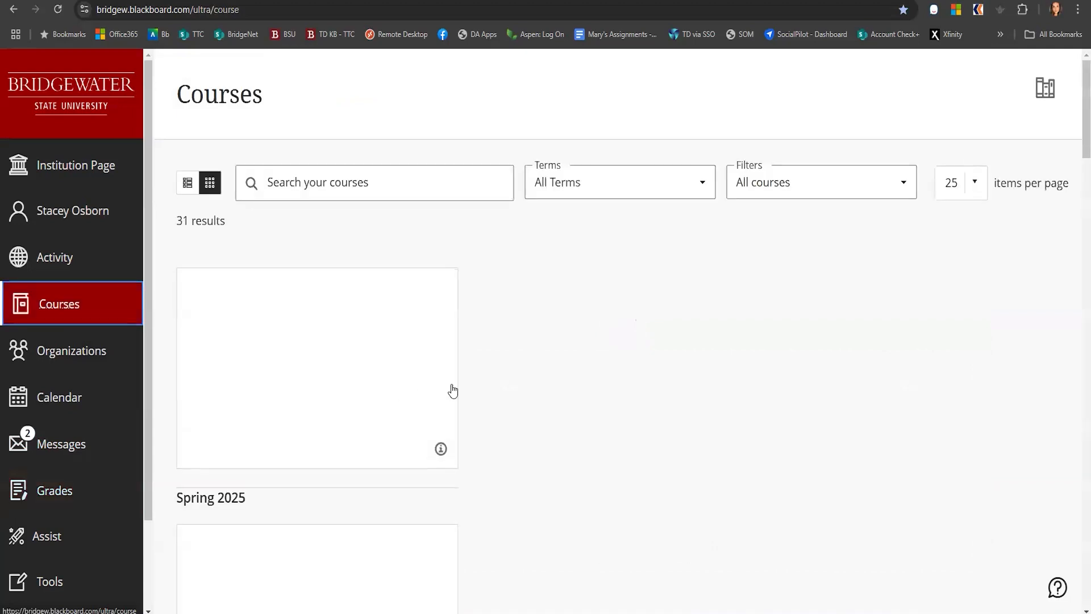
Remove the Building Your Blackboard Ultra Course from favorites and scroll through the course cards
click(437, 515)
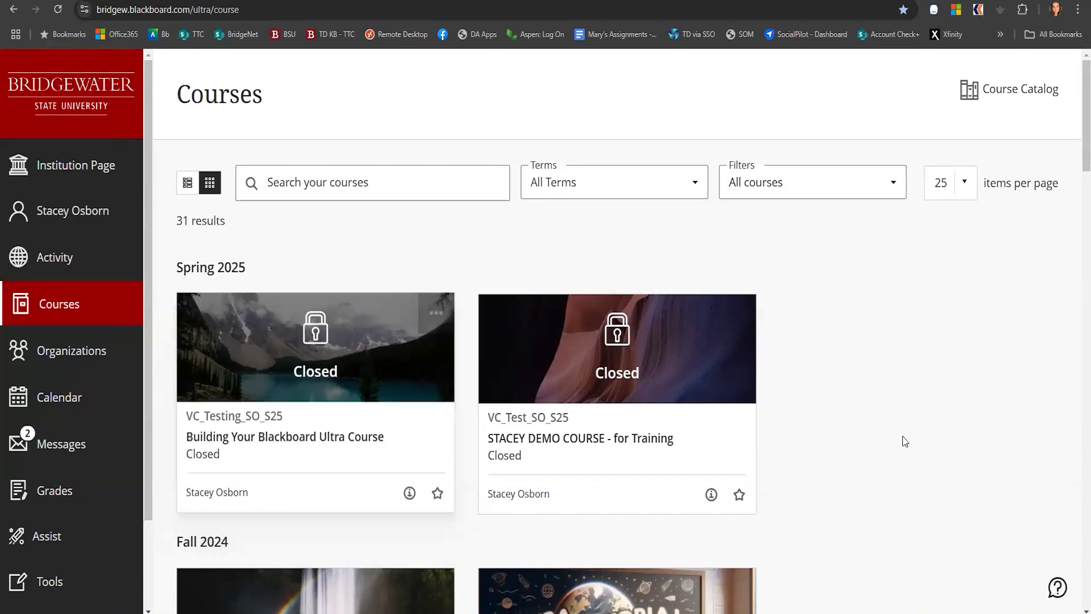
scroll(875, 438, down, 4)
scroll(849, 434, down, 6)
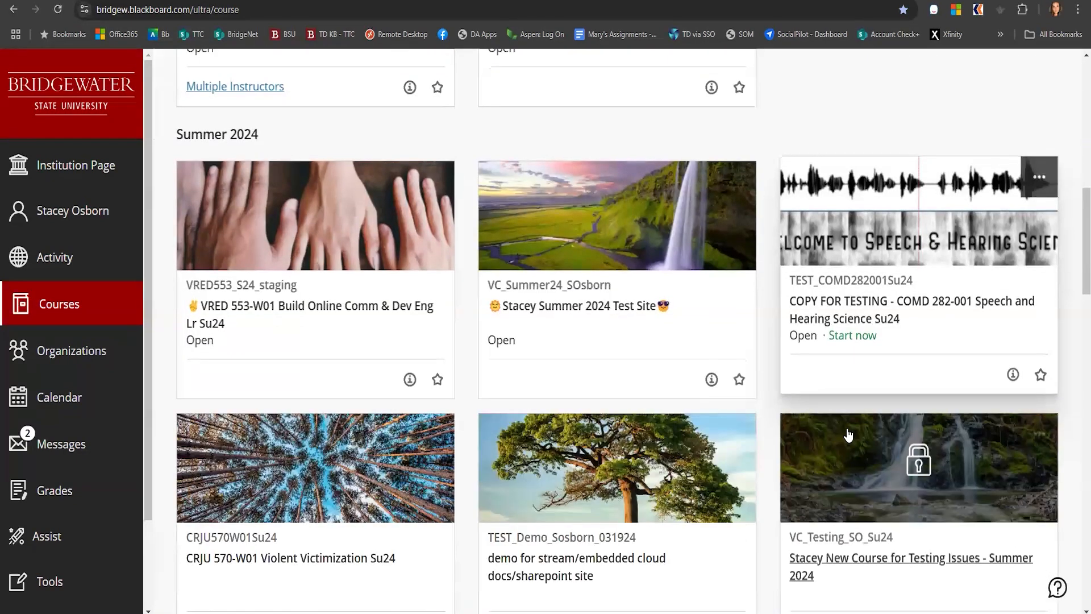
scroll(848, 435, up, 11)
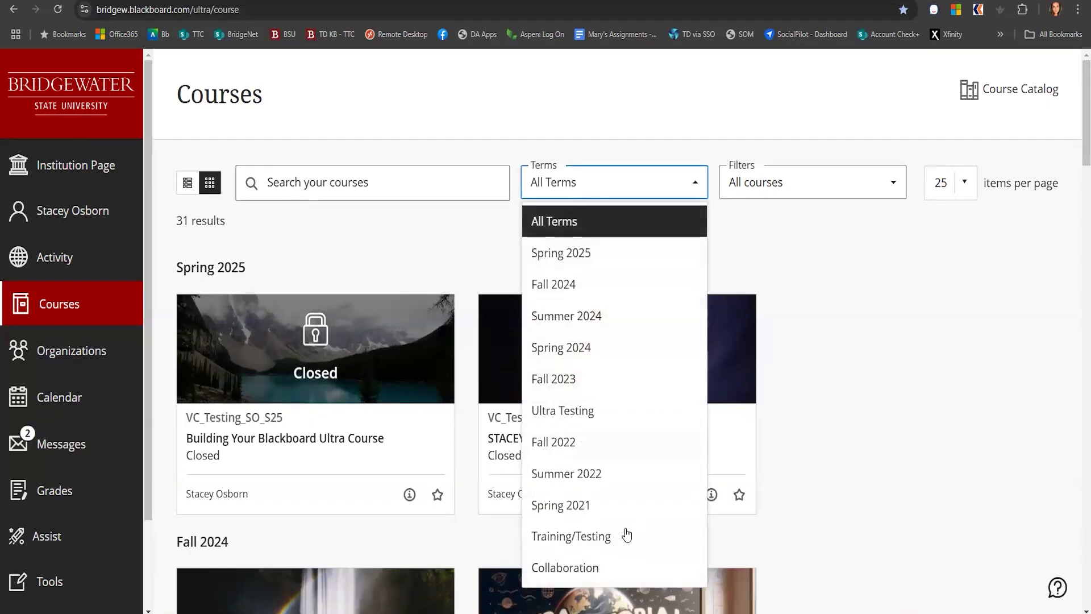
Examine the Terms, Filters and items-per-page options on the Courses page without changing them
click(757, 185)
click(760, 182)
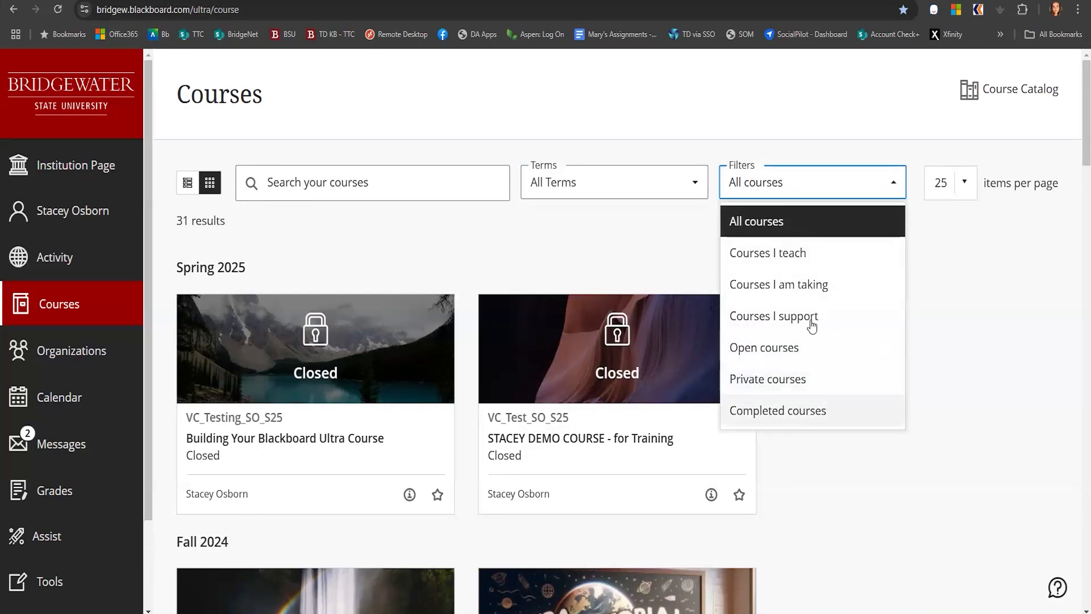
click(293, 235)
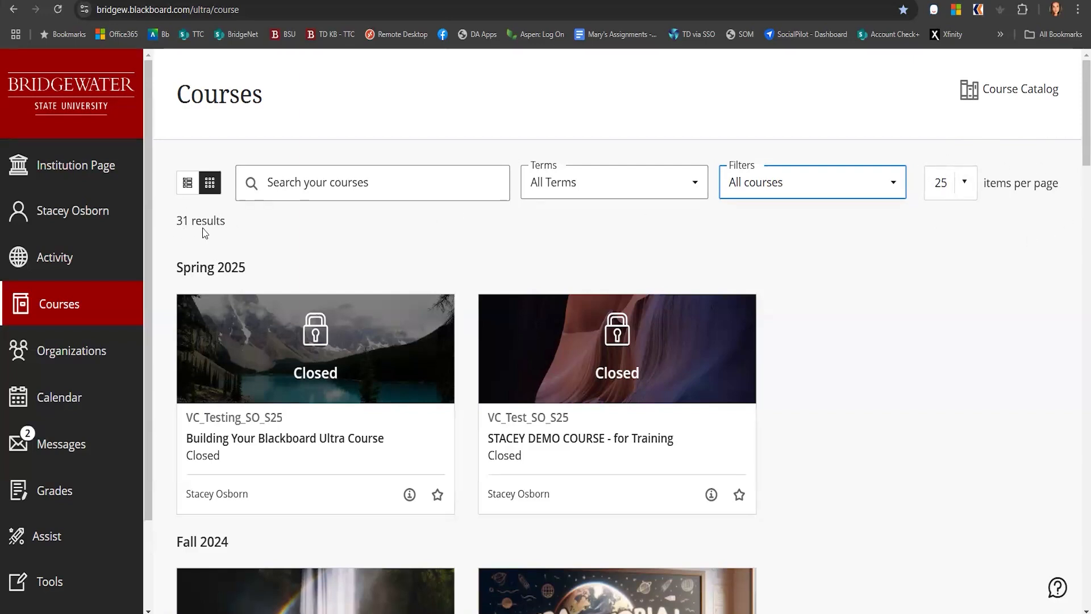
click(961, 191)
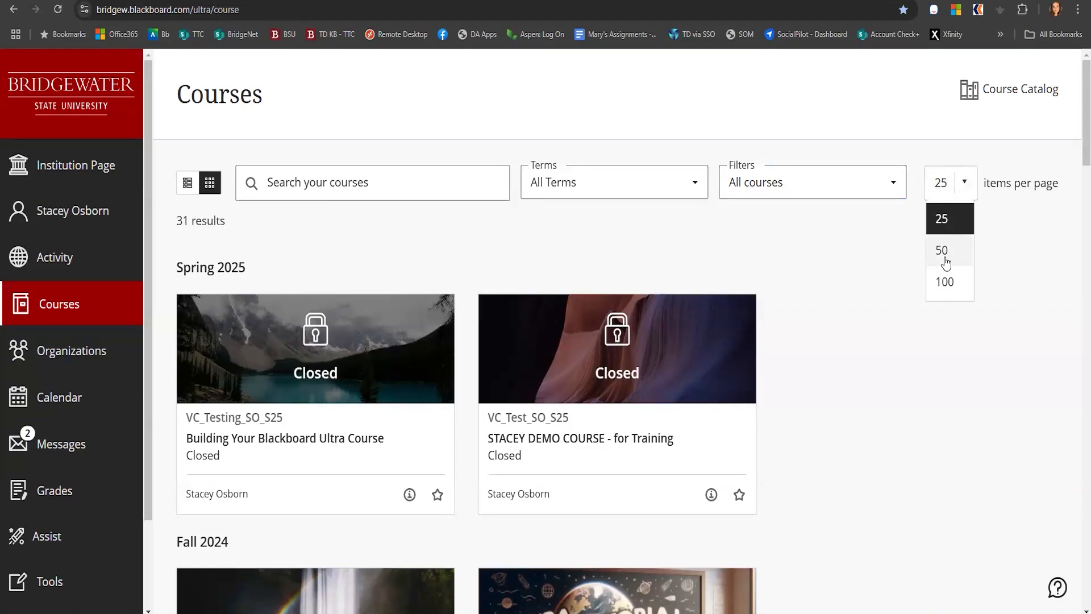
click(755, 255)
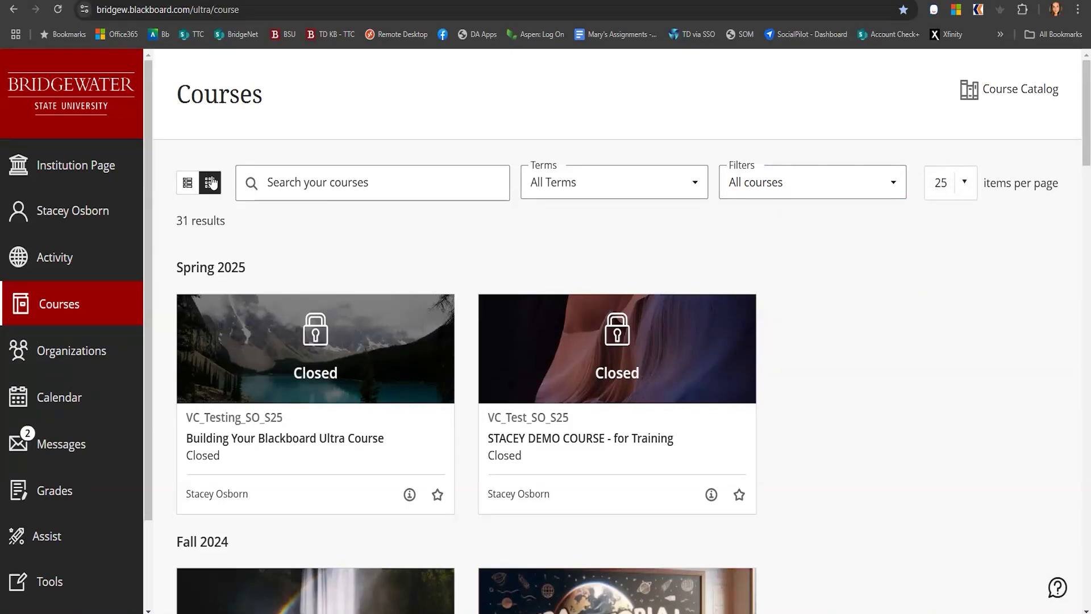
Toggle between course list and grid layouts, ending in list view
click(188, 186)
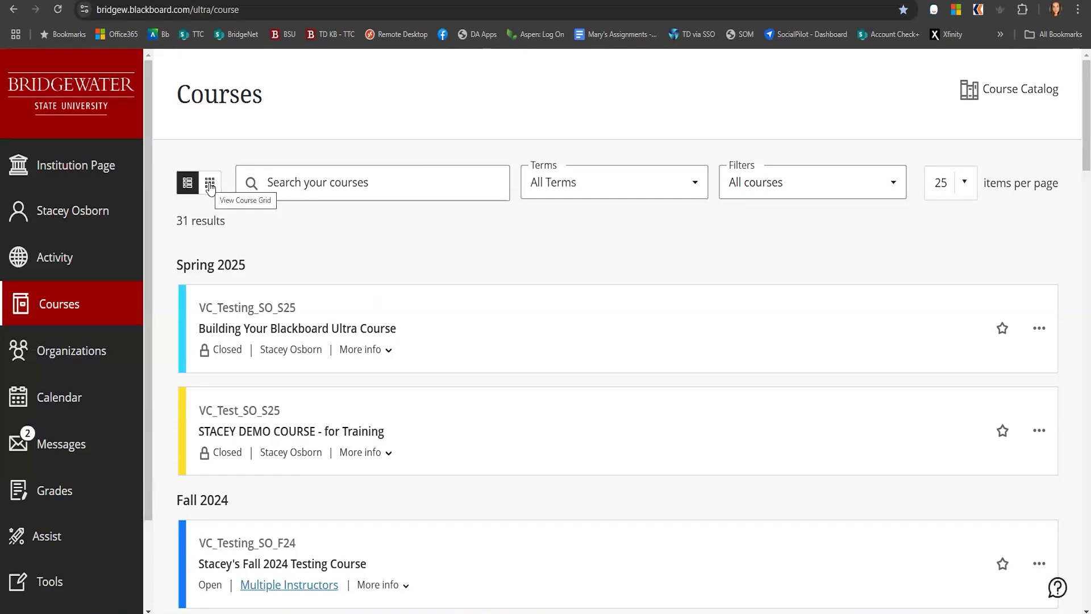
click(209, 184)
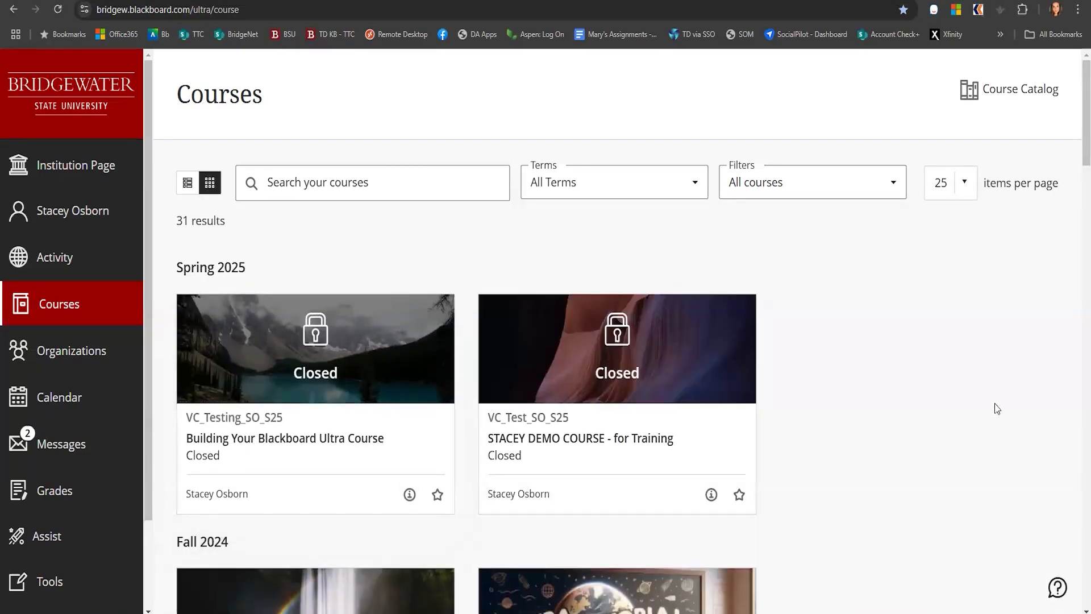
click(187, 184)
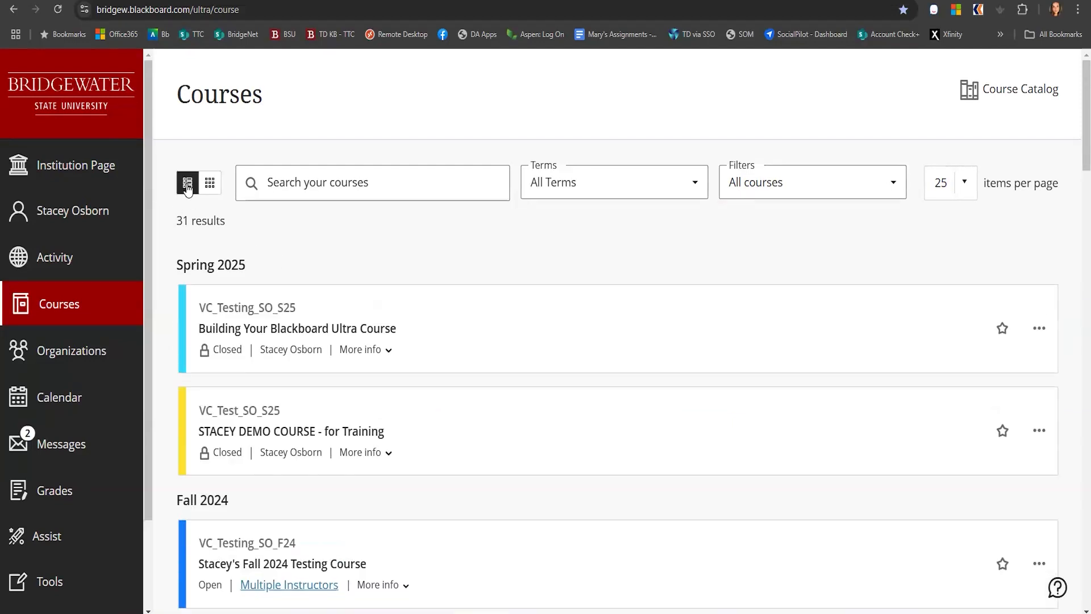
Add the Building Your Blackboard Ultra Course and the VC_Test_SO_S25 demo training course to favorites
click(1002, 329)
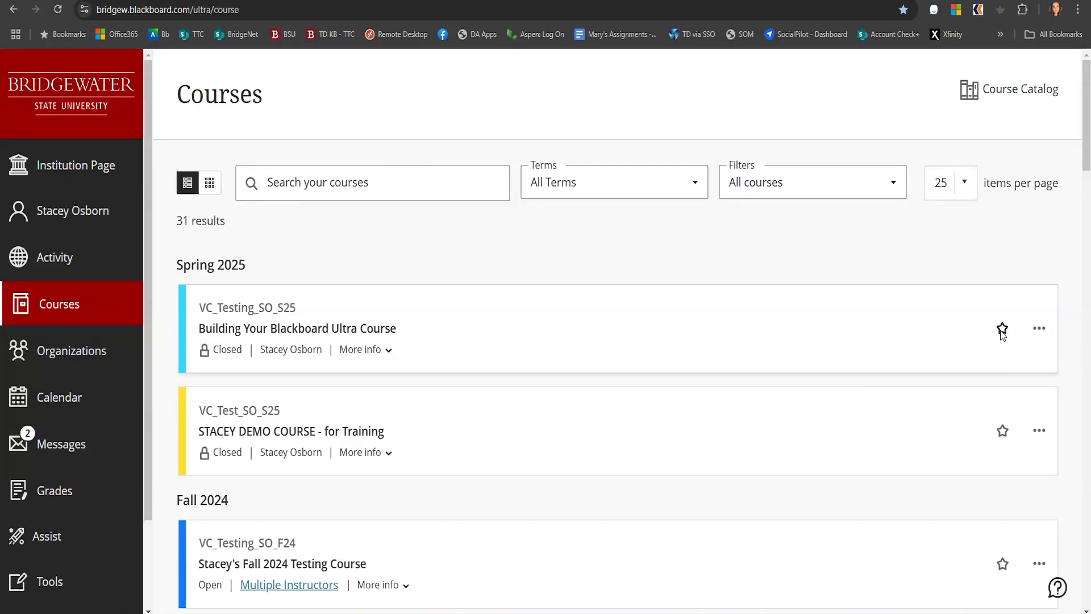
click(1002, 567)
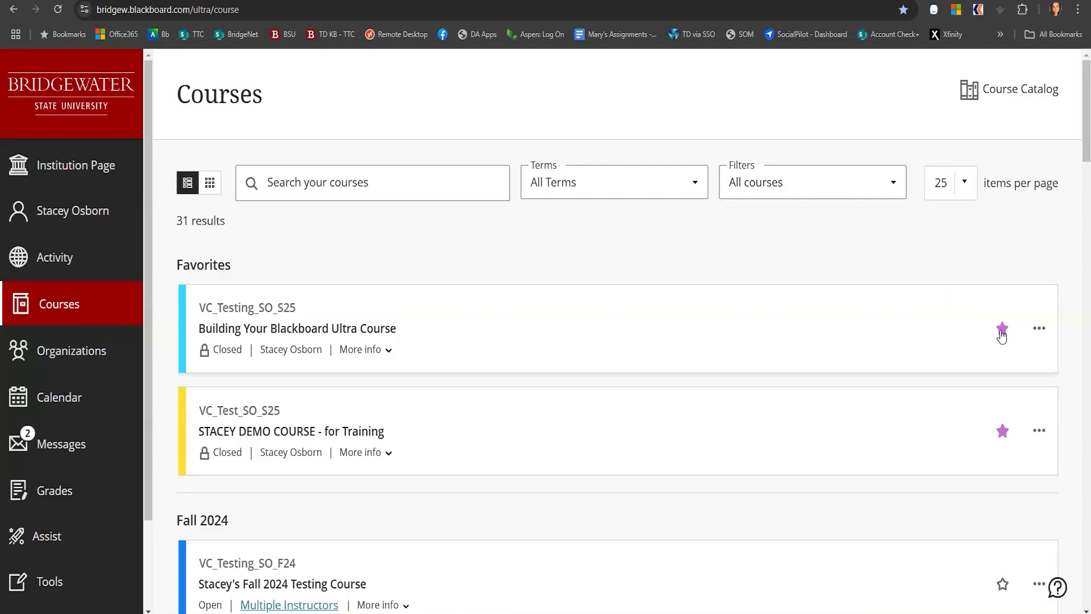
Hide the Building Your Blackboard Ultra Course from the course list
scroll(514, 412, down, 5)
scroll(516, 414, down, 3)
scroll(516, 414, up, 10)
click(1038, 328)
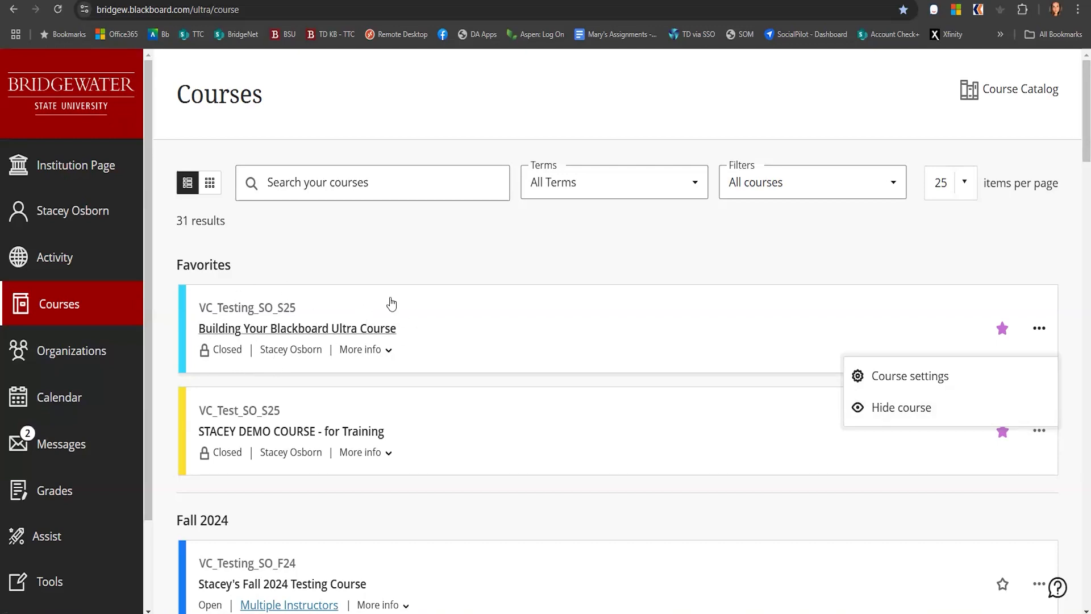
click(890, 407)
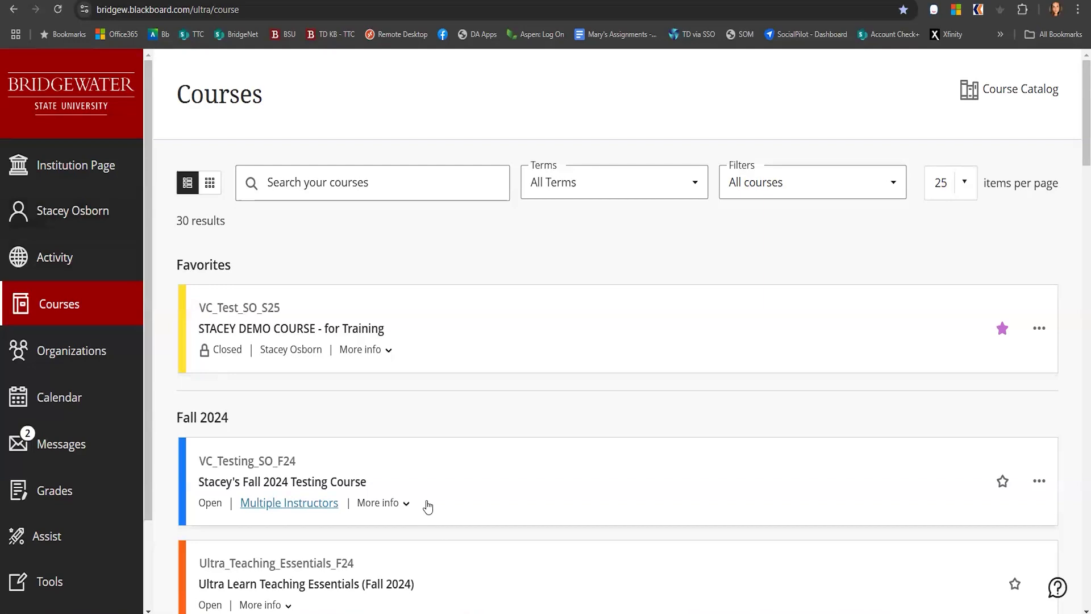
Filter the courses to Hidden from me and show the Building Your Blackboard Ultra Course again
scroll(565, 438, down, 4)
scroll(570, 460, up, 4)
click(792, 191)
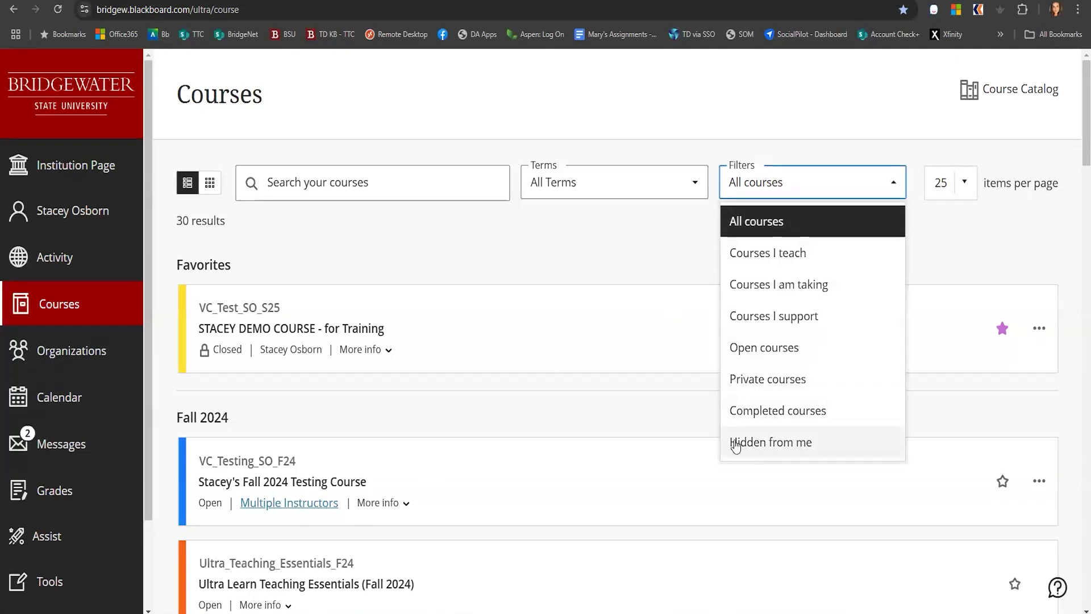
click(800, 443)
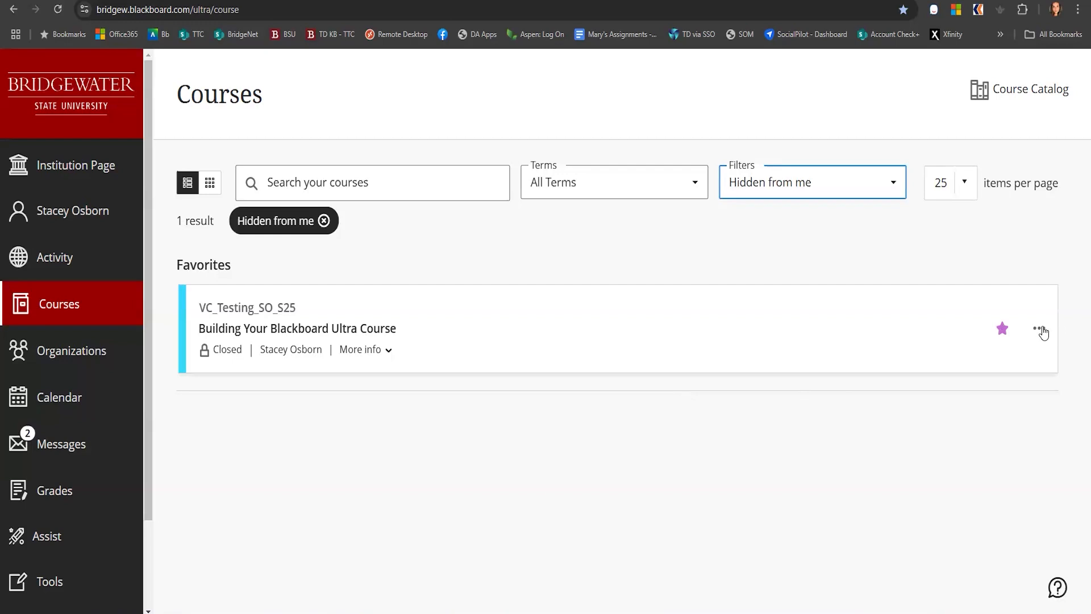
click(1039, 328)
click(900, 404)
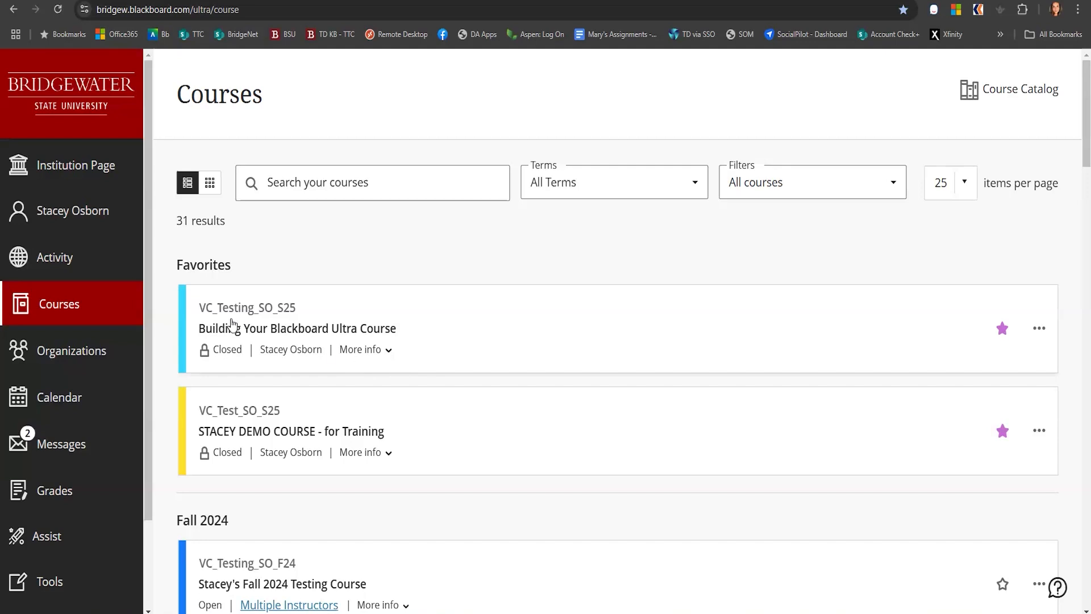
Open the Building Your Blackboard Ultra Course and browse its Calendar's Schedule, Due Dates and add options
click(332, 328)
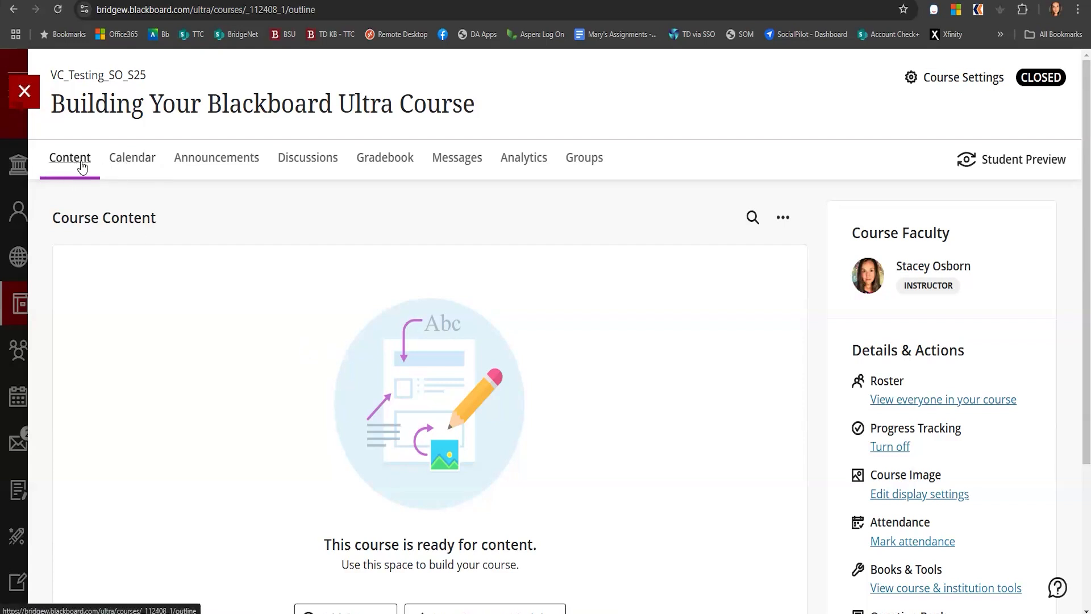
click(124, 164)
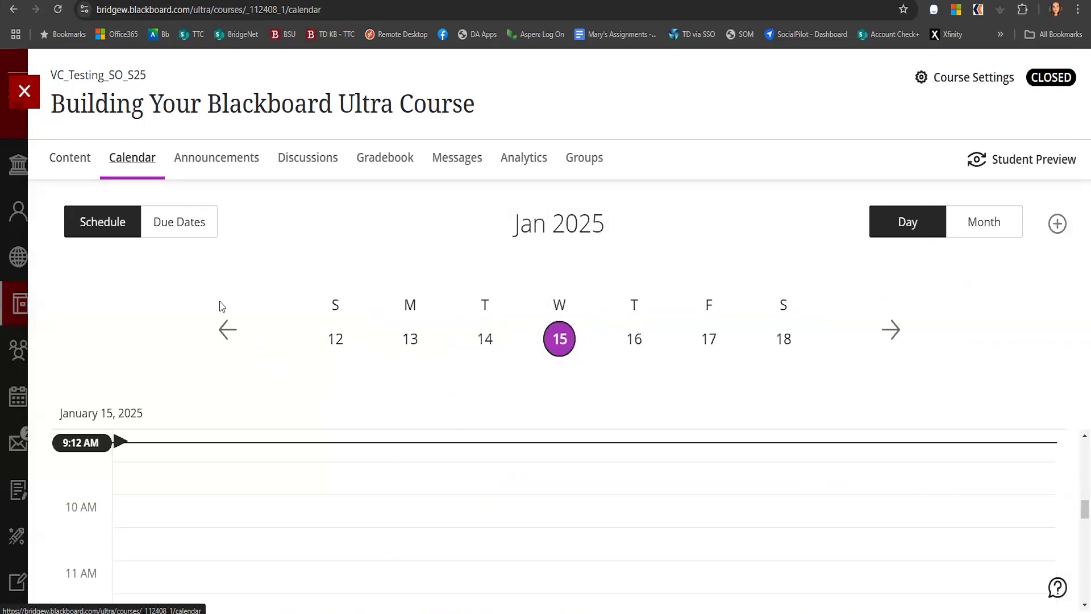
click(181, 229)
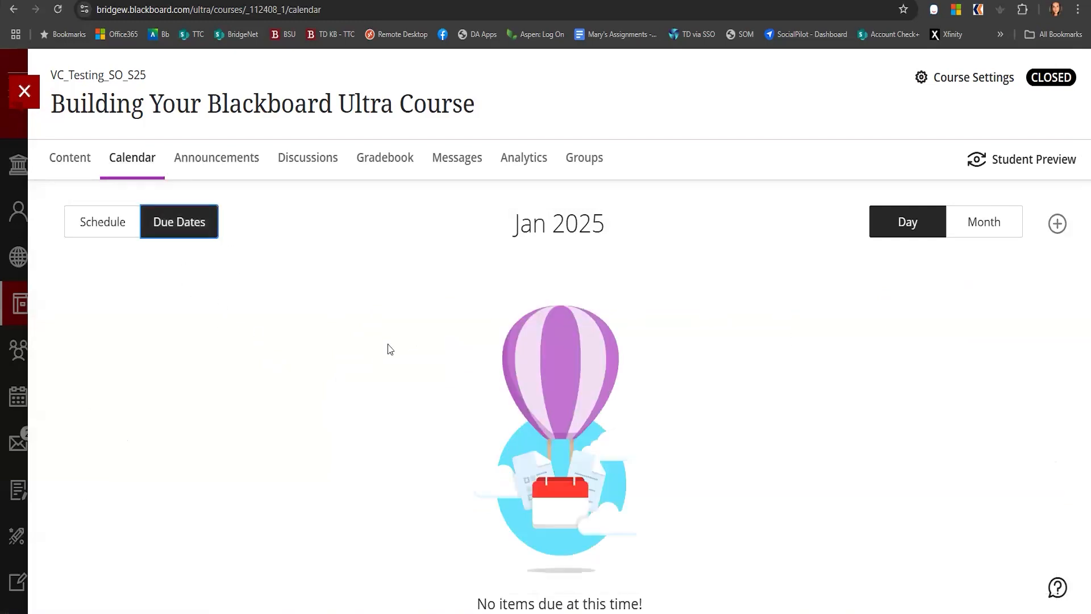
click(112, 234)
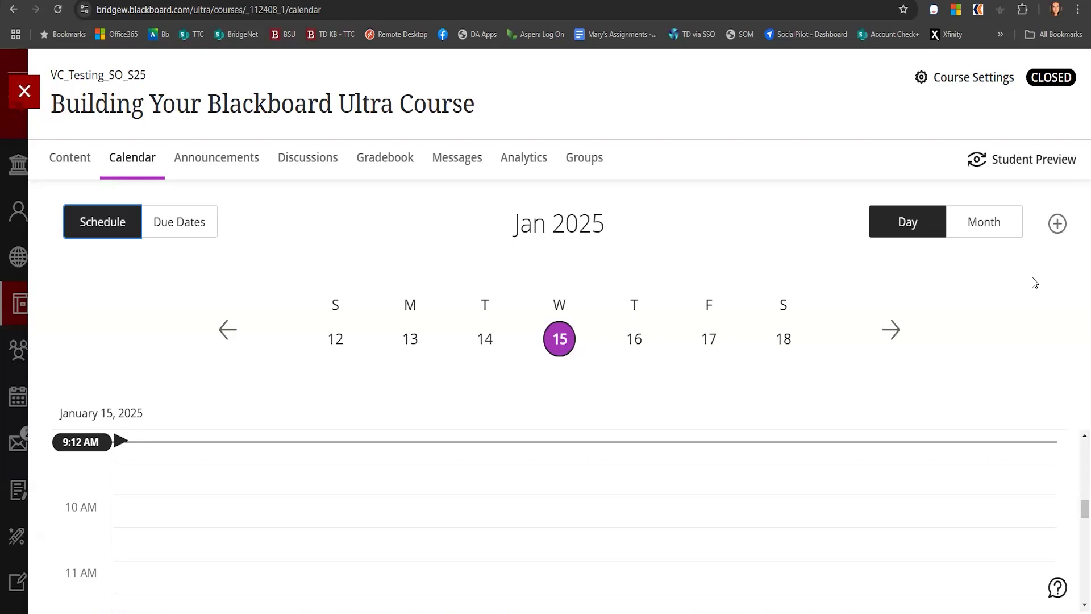
click(1057, 223)
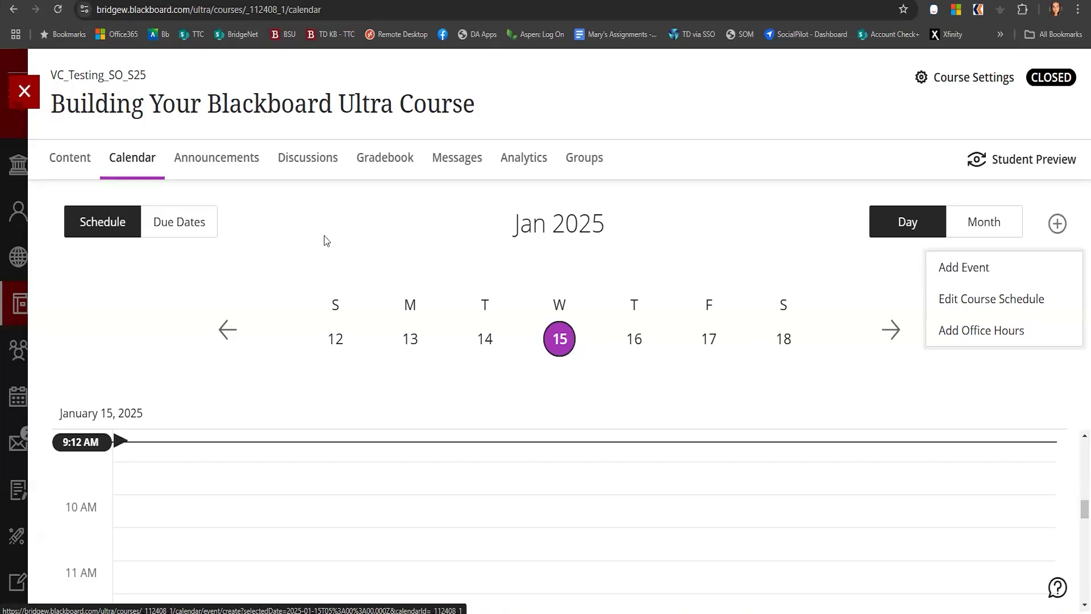
click(98, 278)
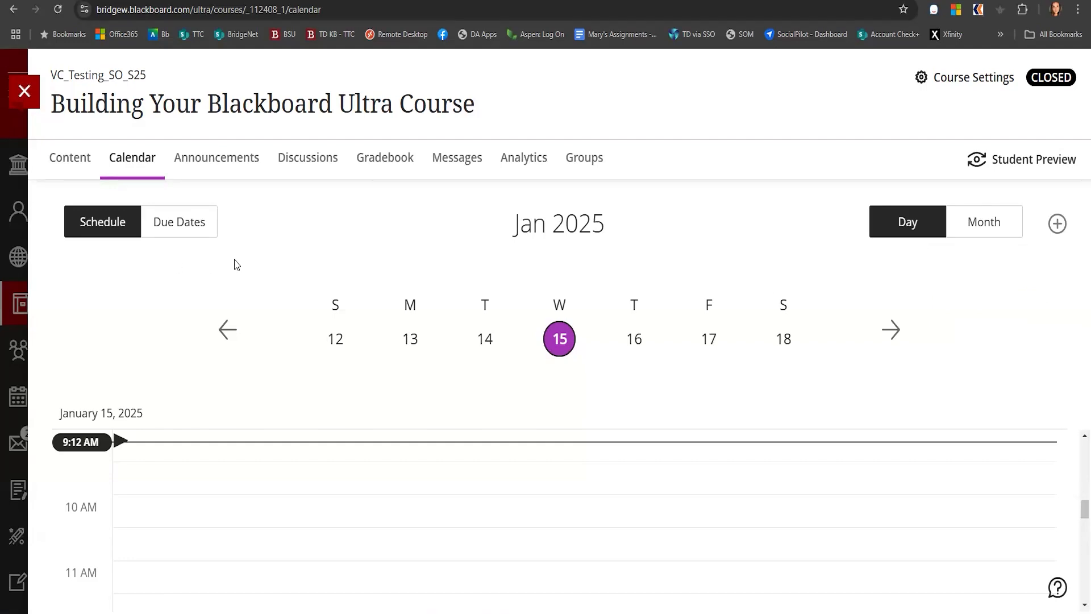
Start a new course announcement titled "welcome" addressed to all course members
click(208, 162)
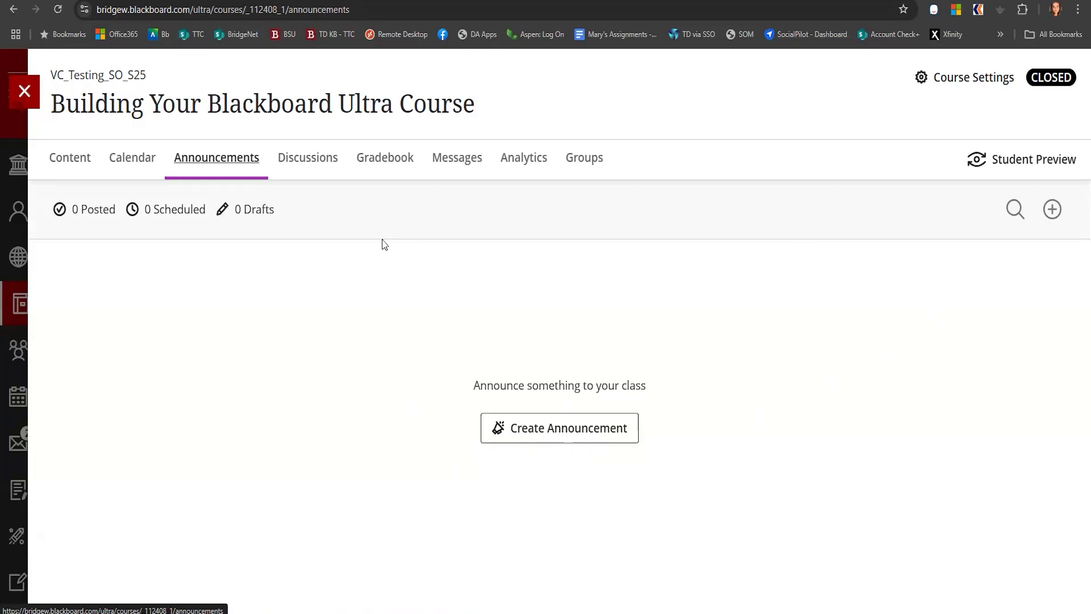
click(1052, 210)
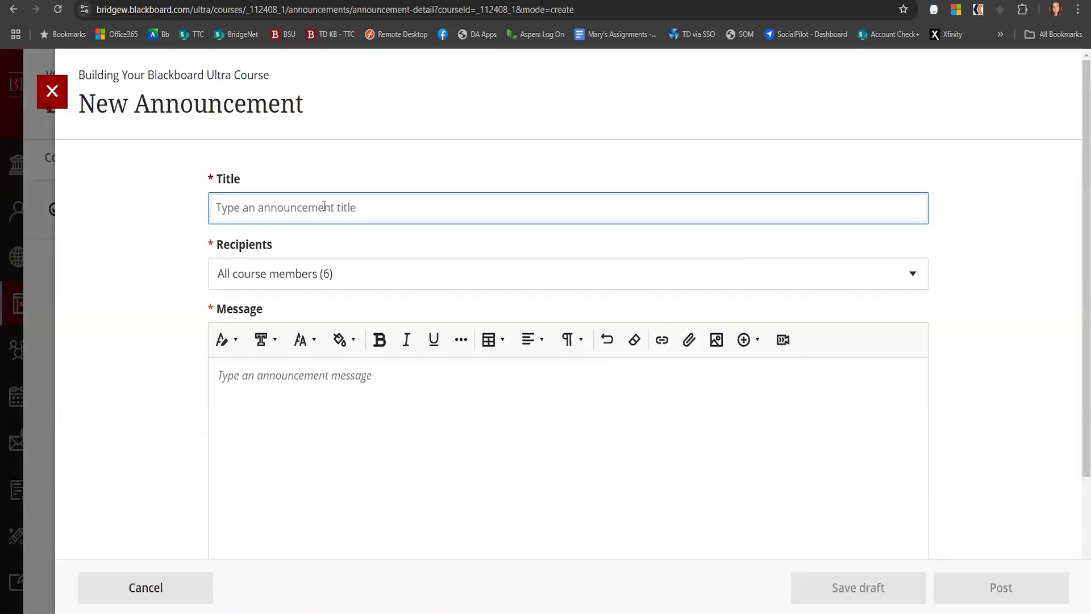
text(welcome)
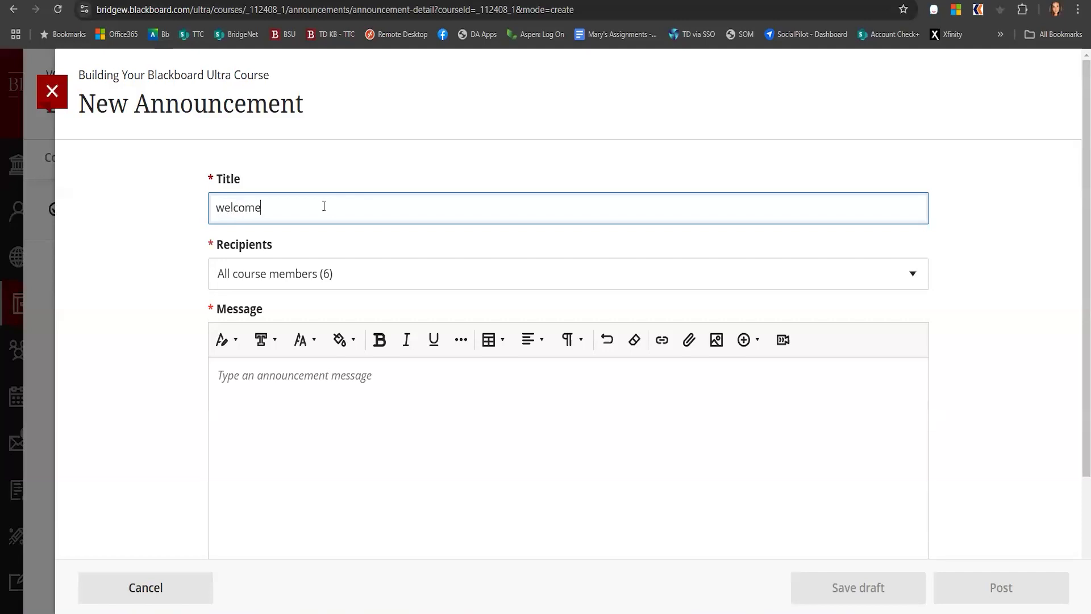
click(291, 276)
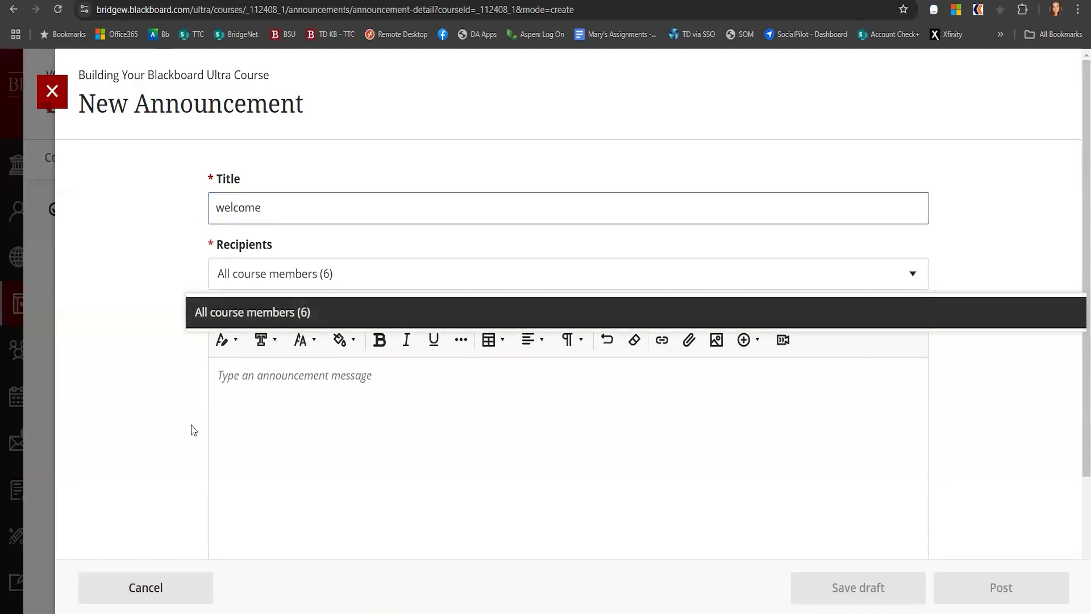
click(277, 394)
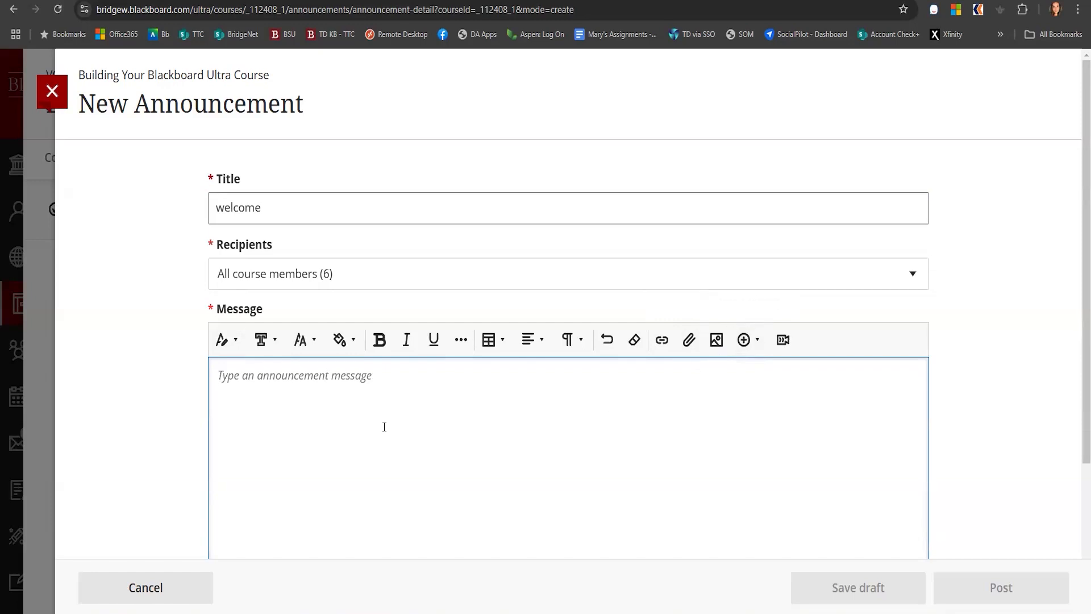
Schedule the announcement to show on 1/21/25 at 12:13 PM
scroll(379, 426, down, 3)
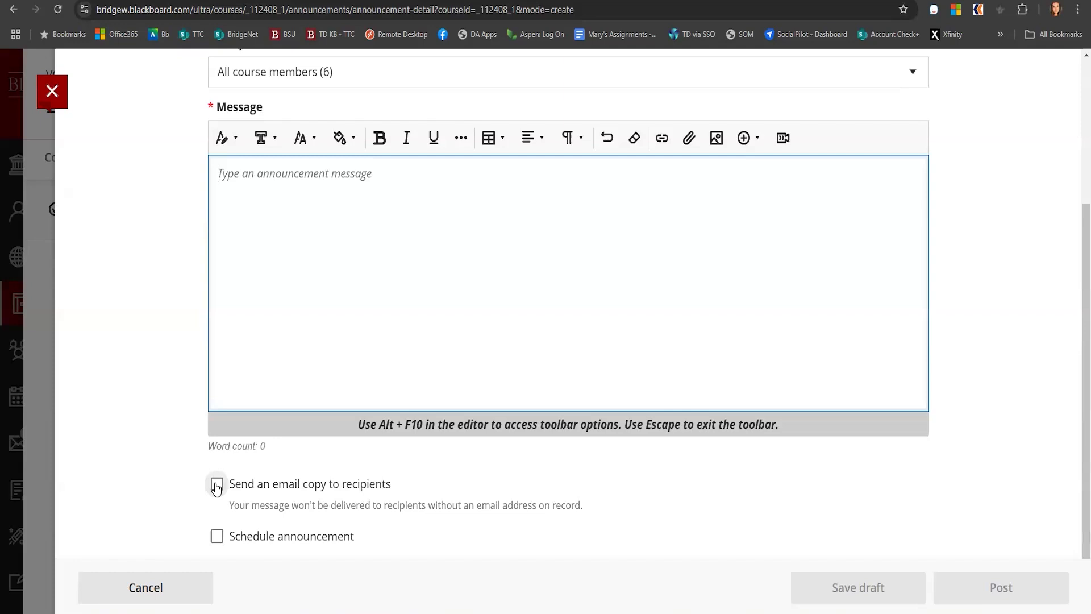
click(216, 537)
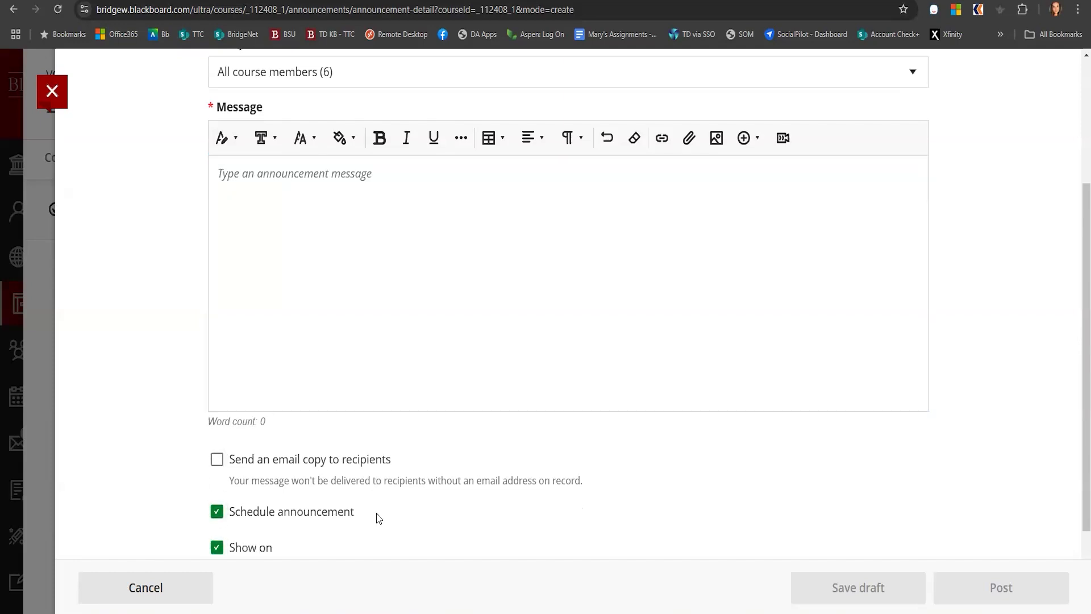
scroll(378, 517, down, 3)
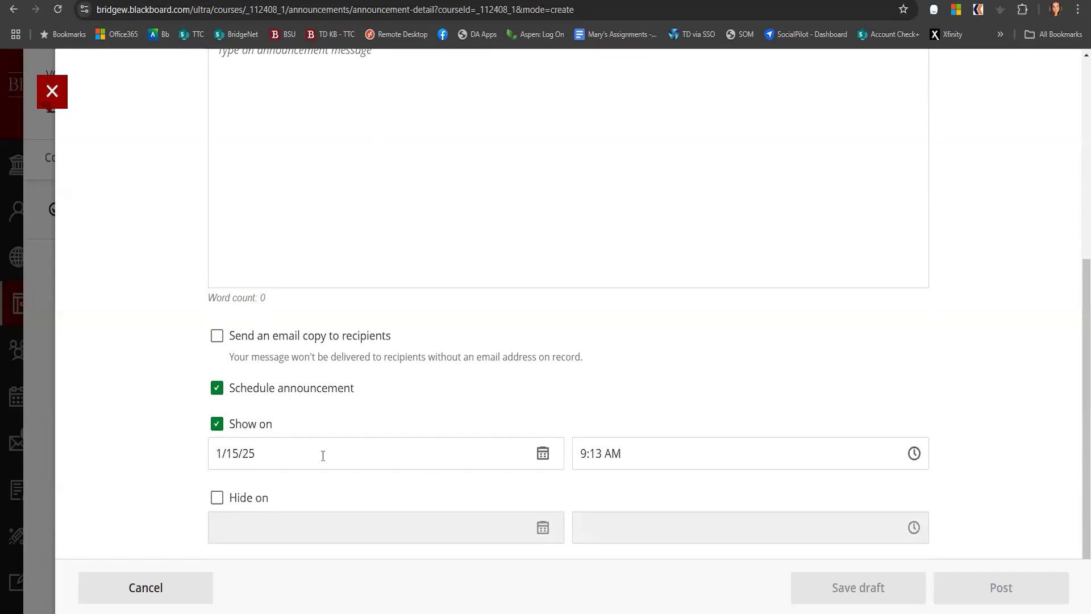
click(542, 453)
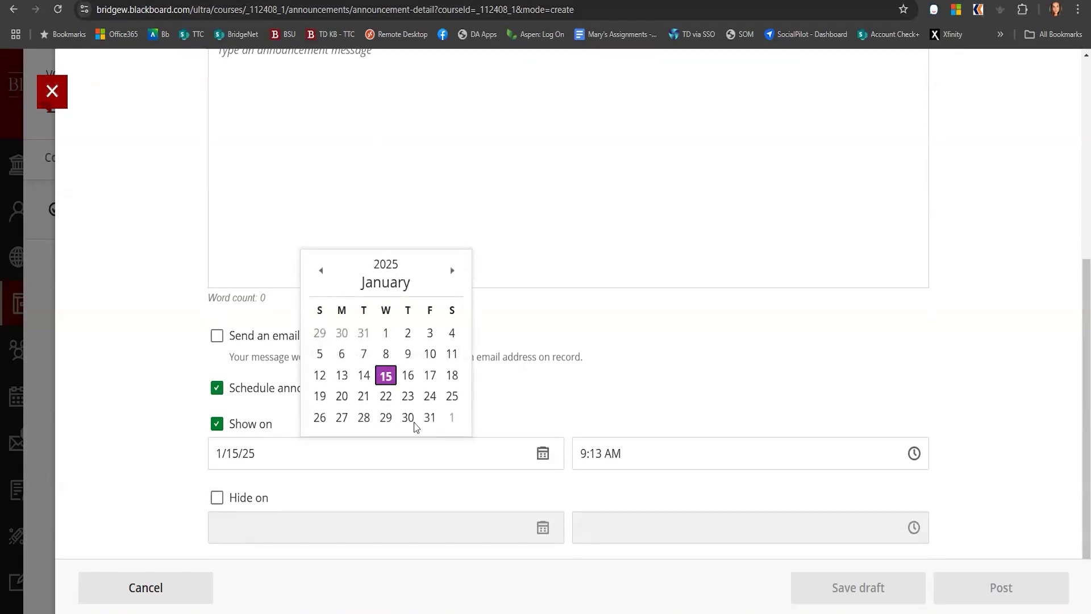
click(364, 396)
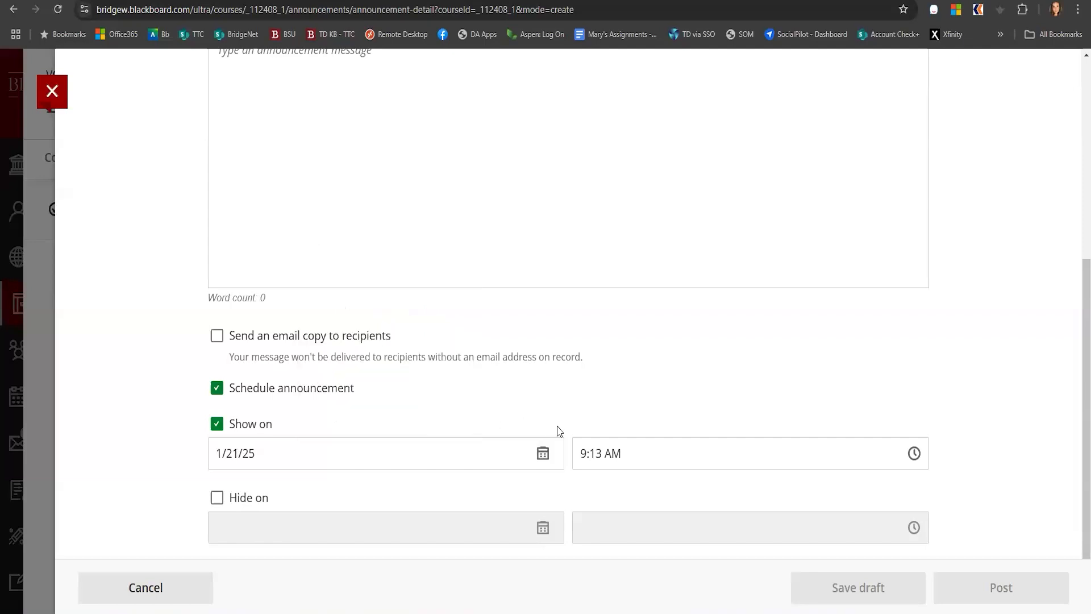
click(669, 454)
click(914, 454)
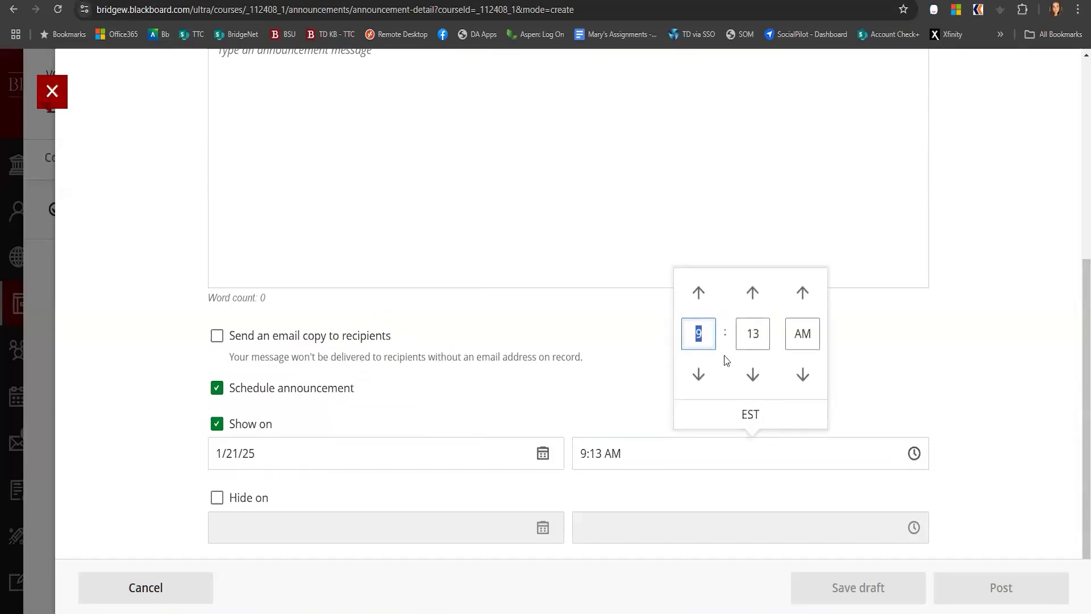
click(699, 374)
click(698, 293)
click(698, 293)
click(698, 293)
click(699, 294)
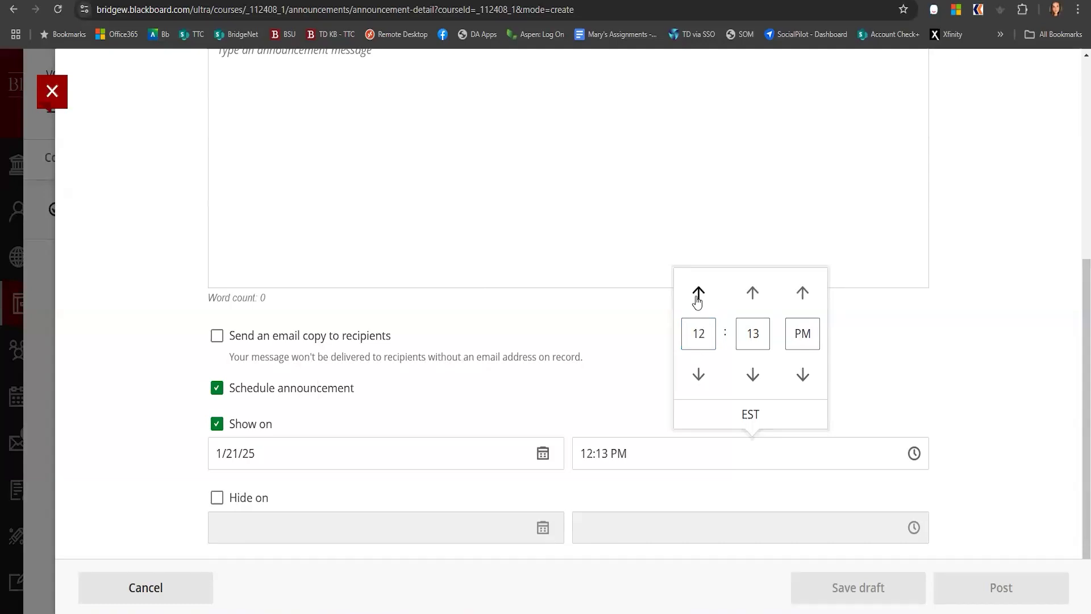
click(927, 416)
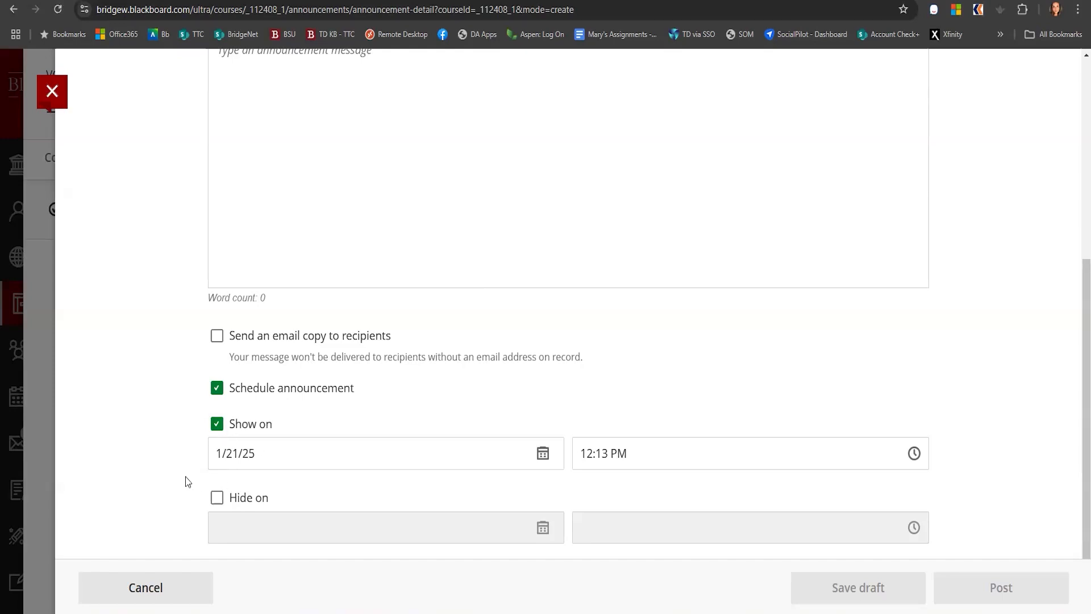
Enable sending an email copy, enter the message "welcome", and save the announcement as a draft
click(224, 340)
click(449, 204)
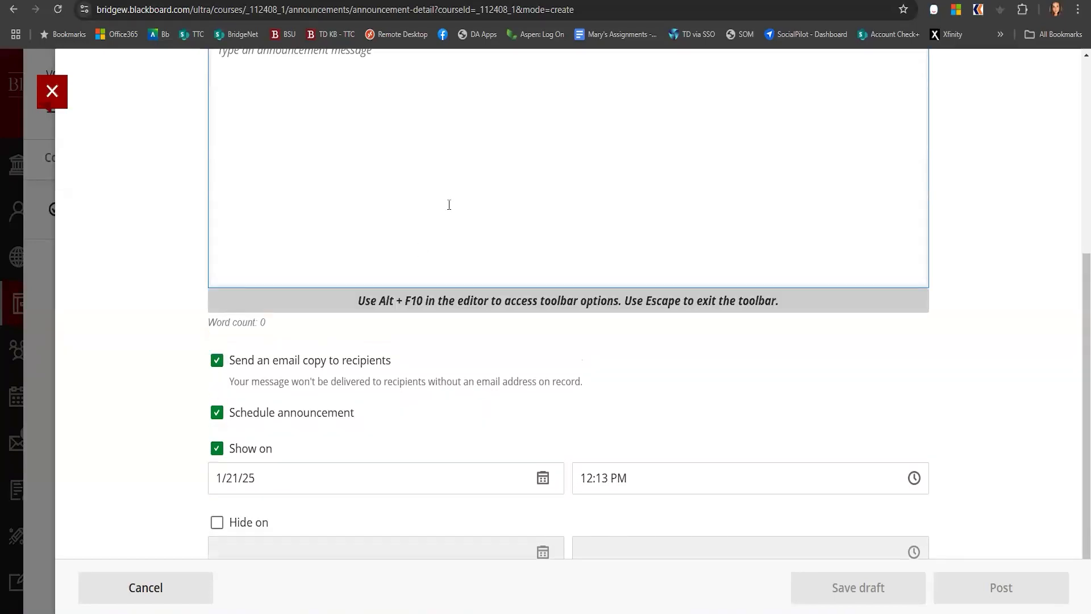
text(welcome)
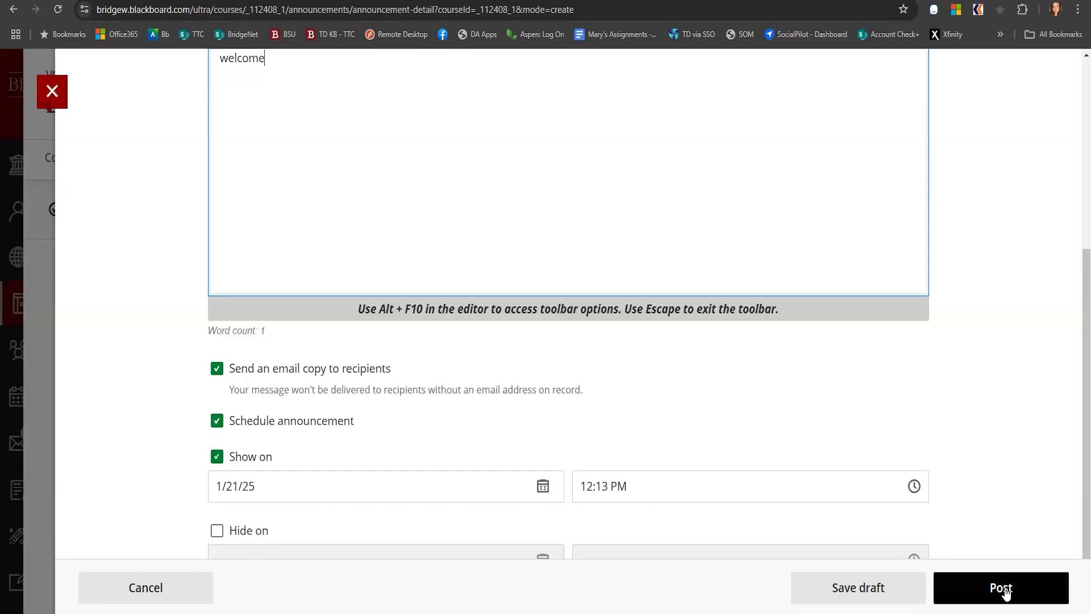
click(851, 594)
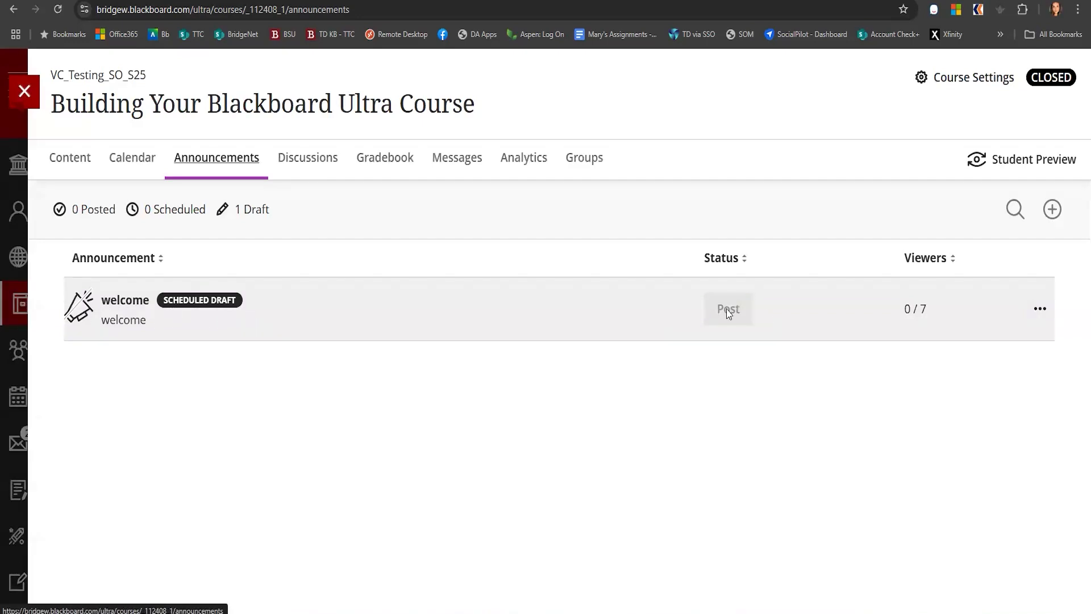
Edit the welcome announcement draft and post it on its schedule
click(1040, 309)
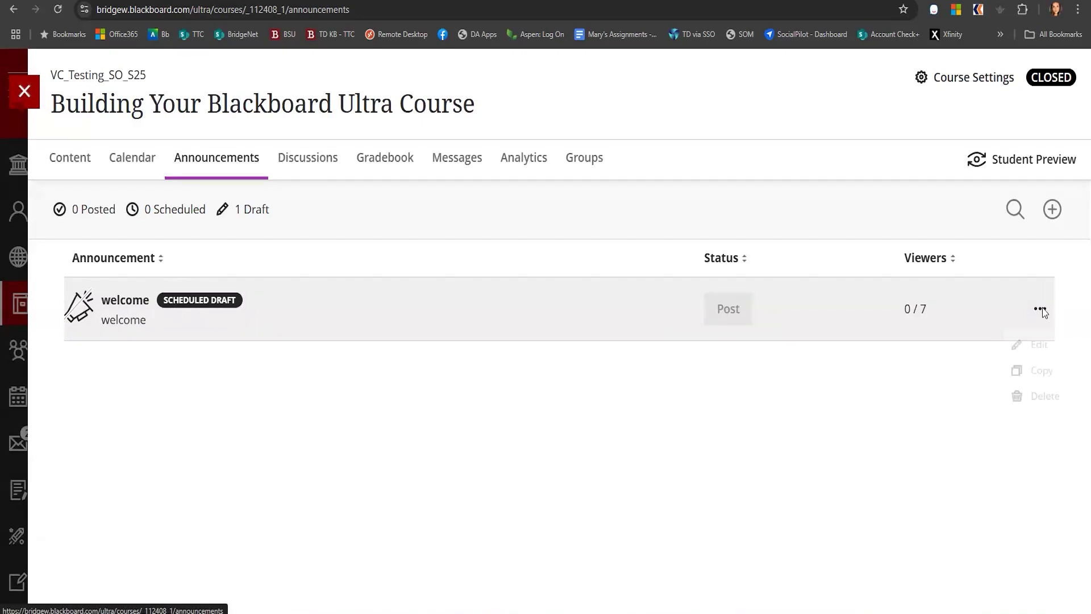
click(1033, 351)
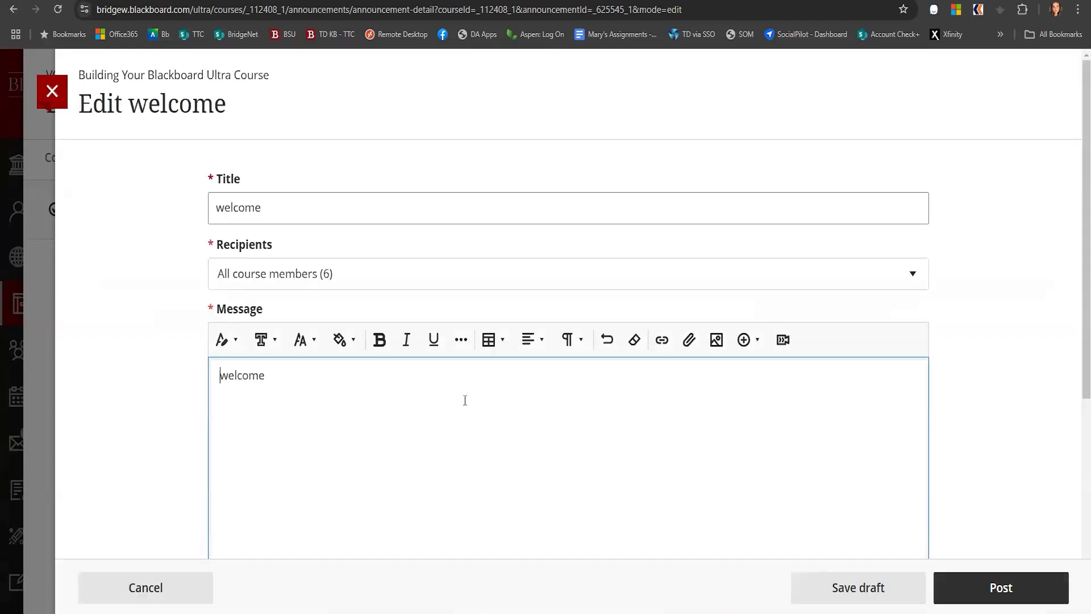
click(998, 587)
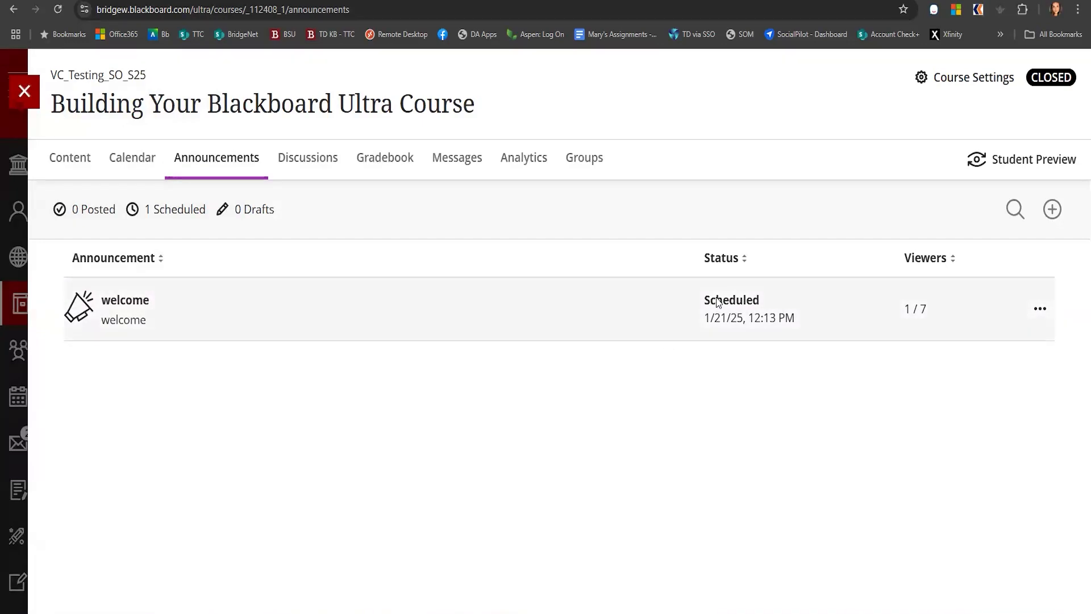
Browse the course's Discussions and Gradebook pages, ending on the Grades view
click(1039, 310)
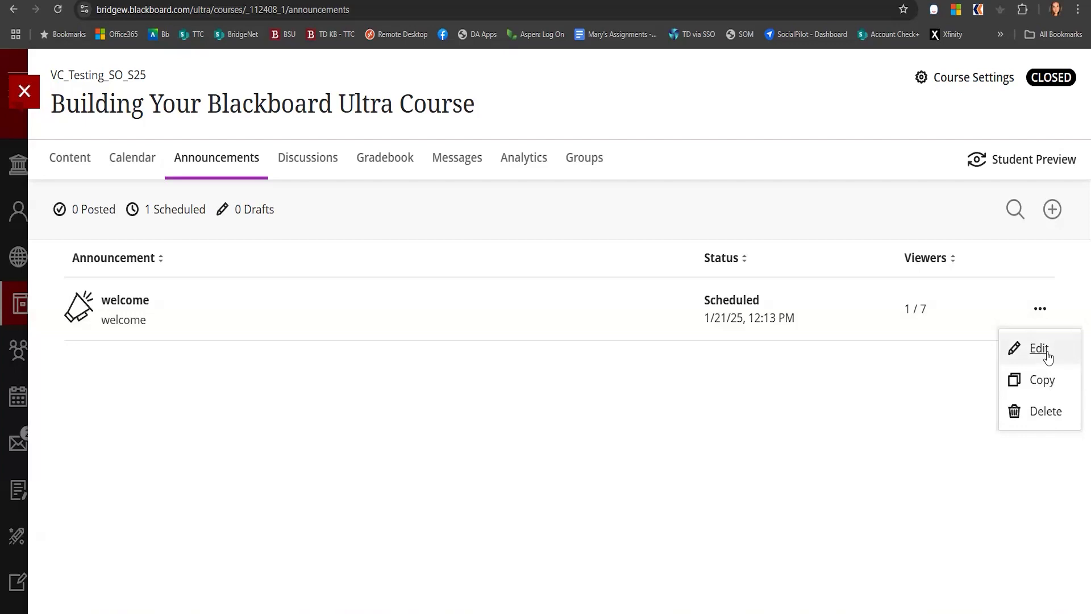
click(502, 445)
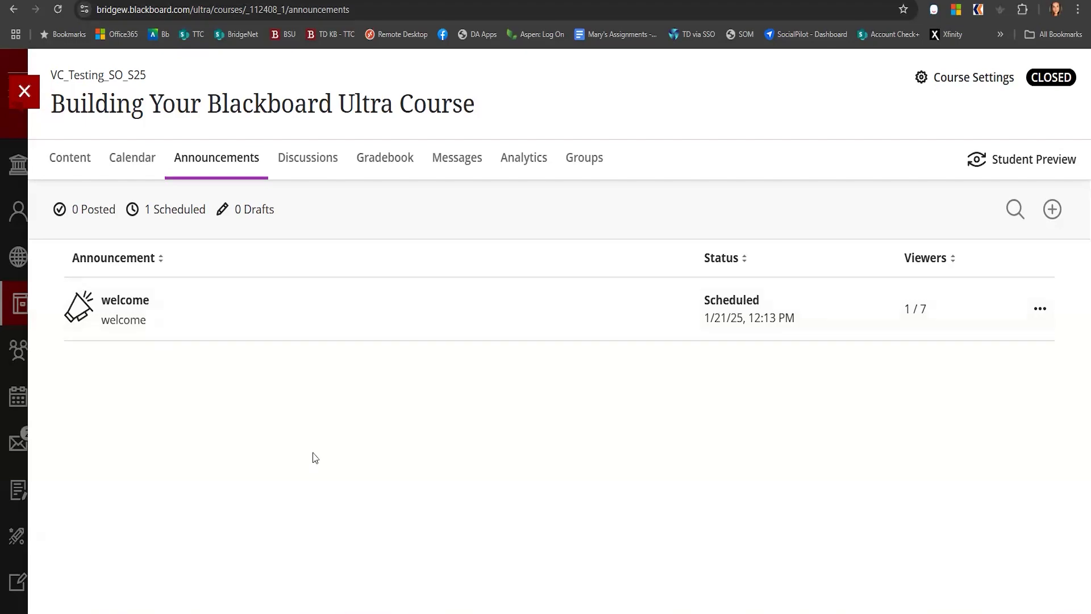
click(306, 162)
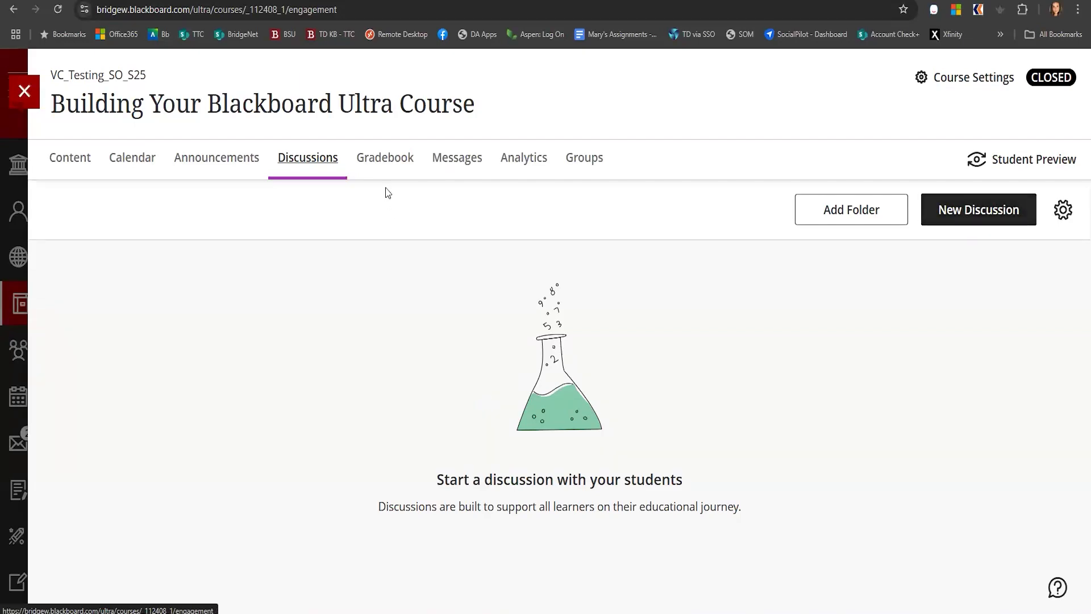
click(382, 162)
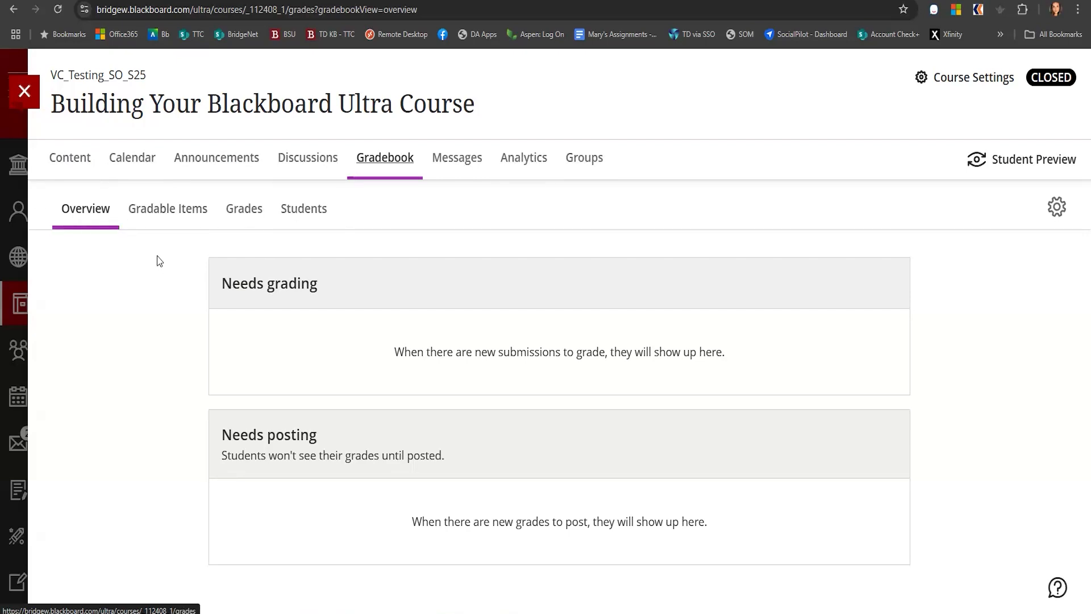
click(159, 214)
click(245, 212)
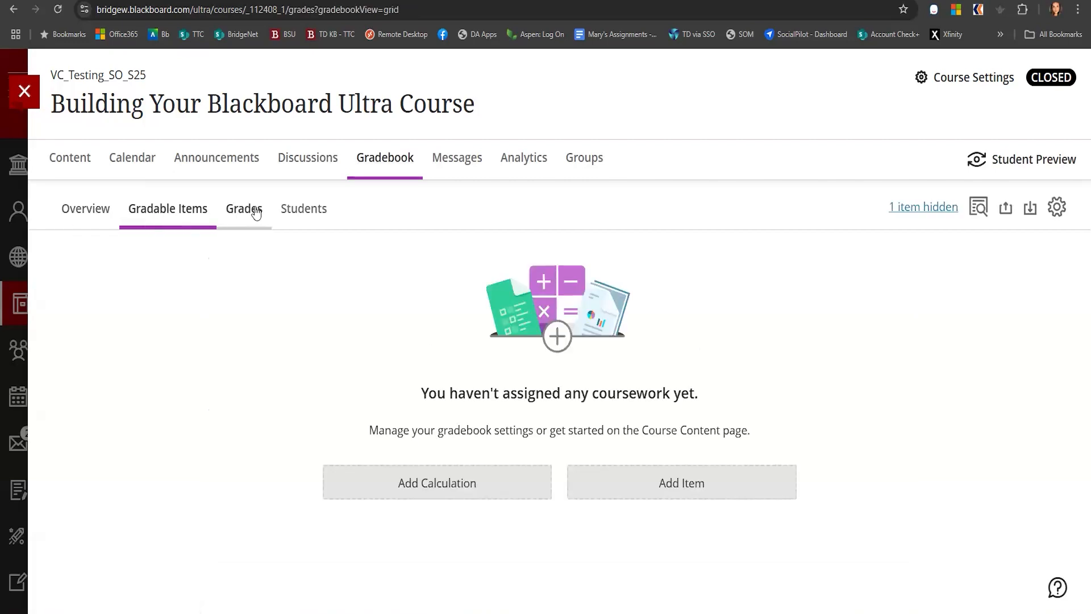
Check the gradebook's student list and switch to the course Messages page
click(297, 211)
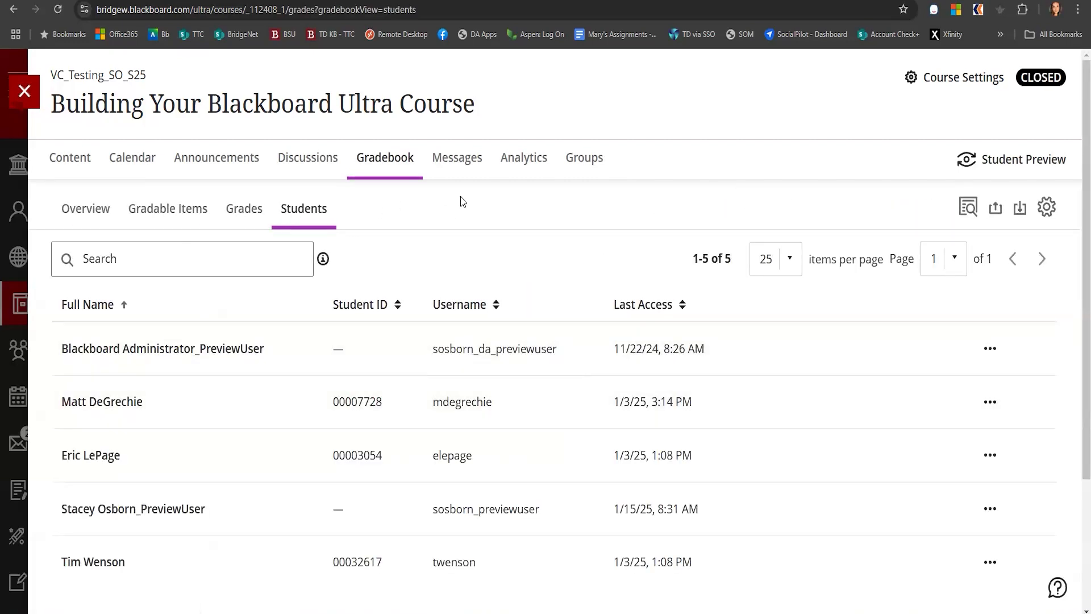
click(460, 164)
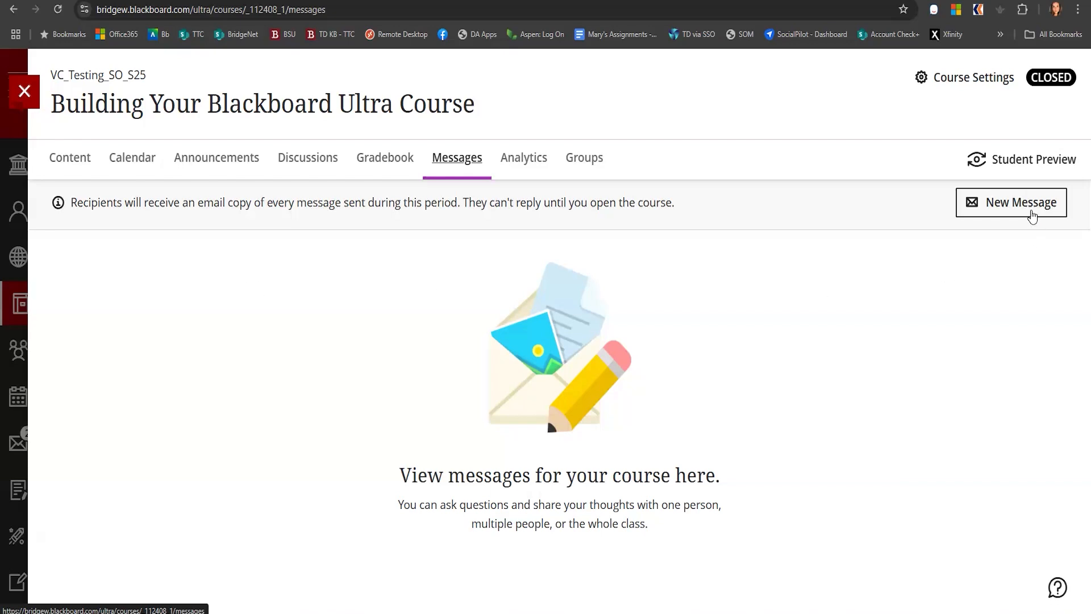
Send a new course message saying "hi" to a single student recipient
click(1031, 215)
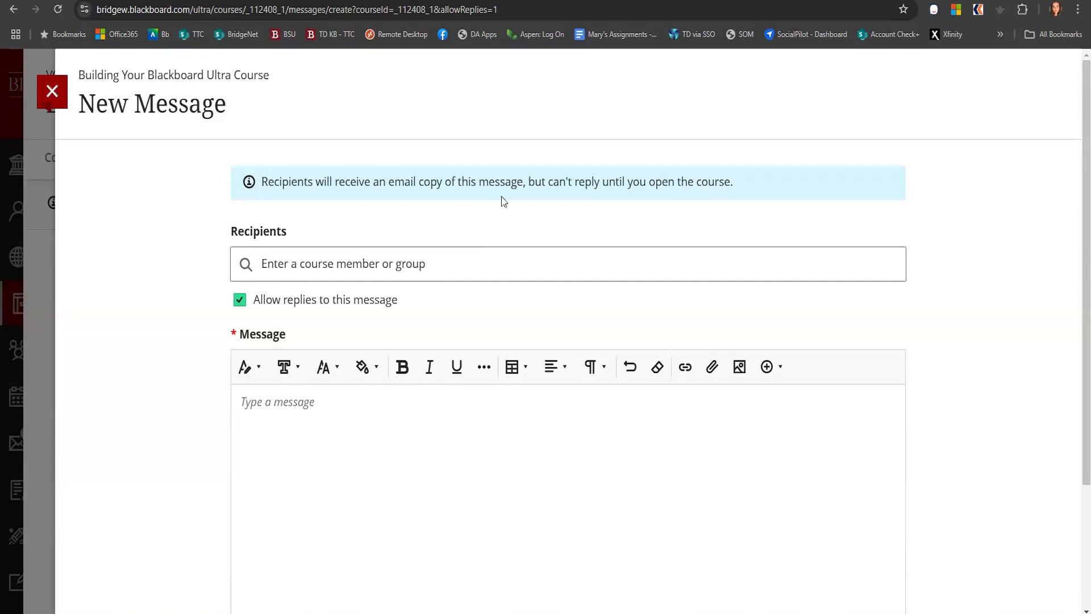
click(299, 263)
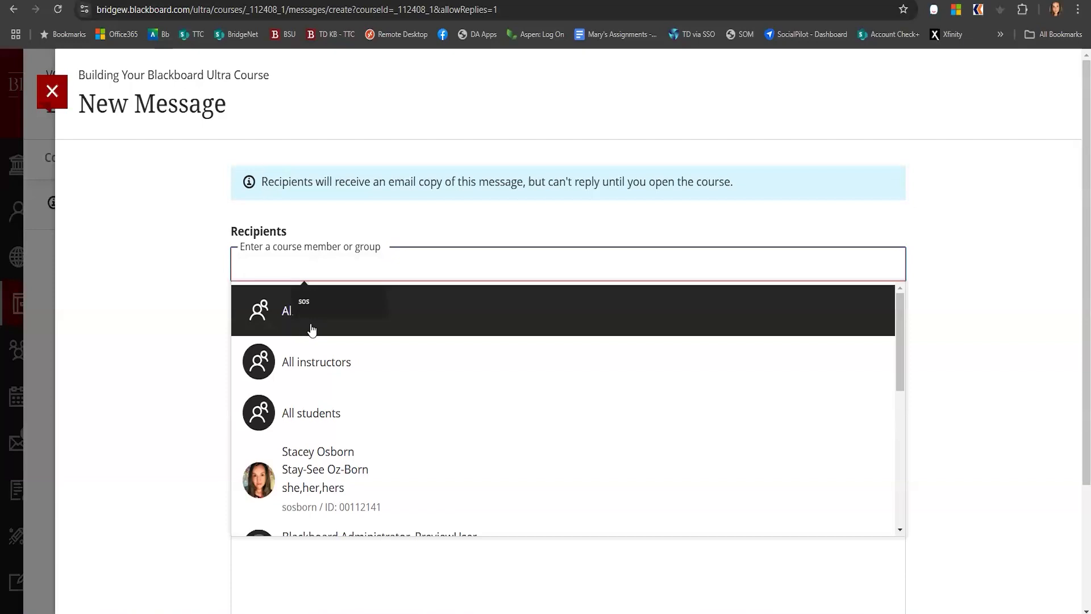
scroll(446, 432, down, 6)
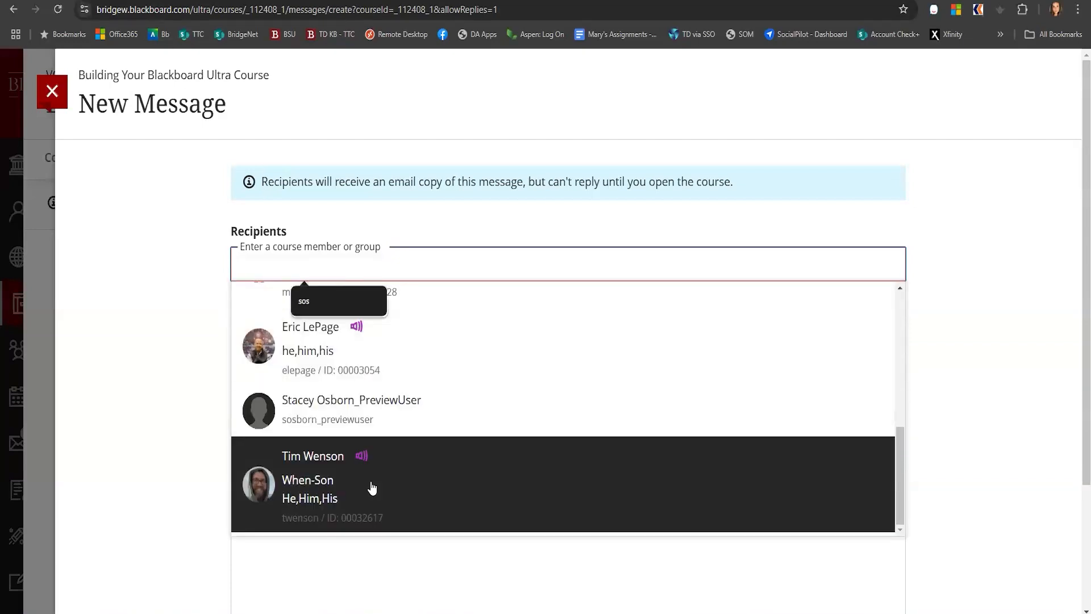
click(369, 484)
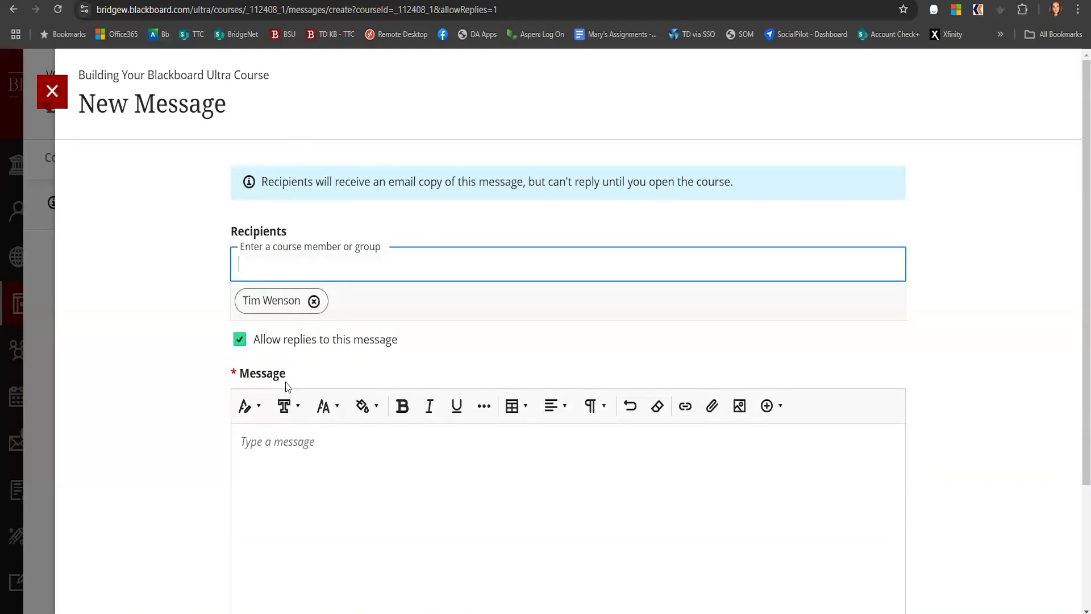
scroll(288, 388, down, 3)
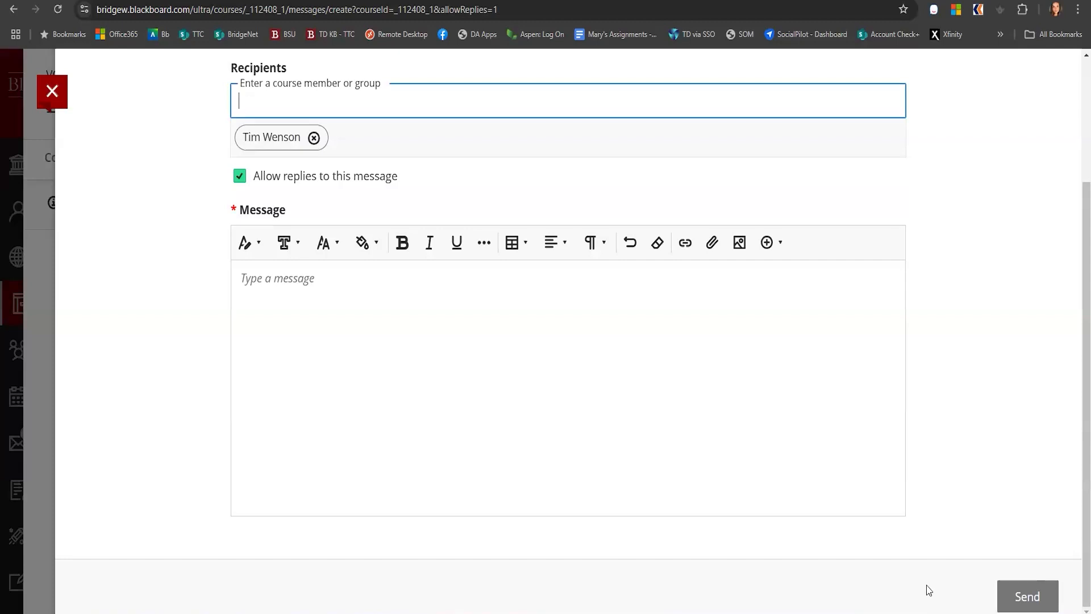
click(481, 405)
text(hi)
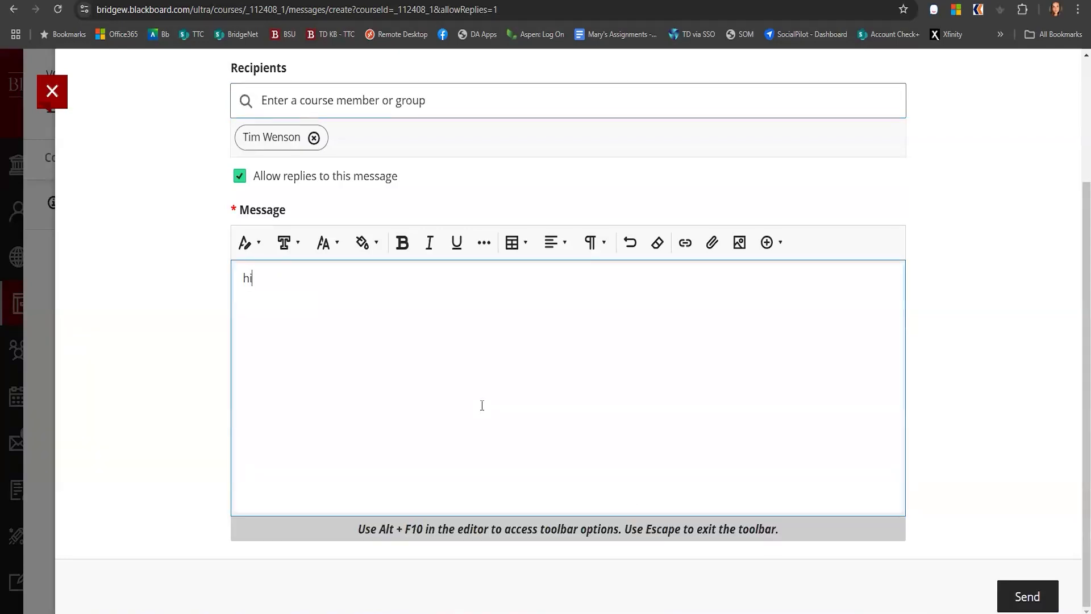
click(1045, 591)
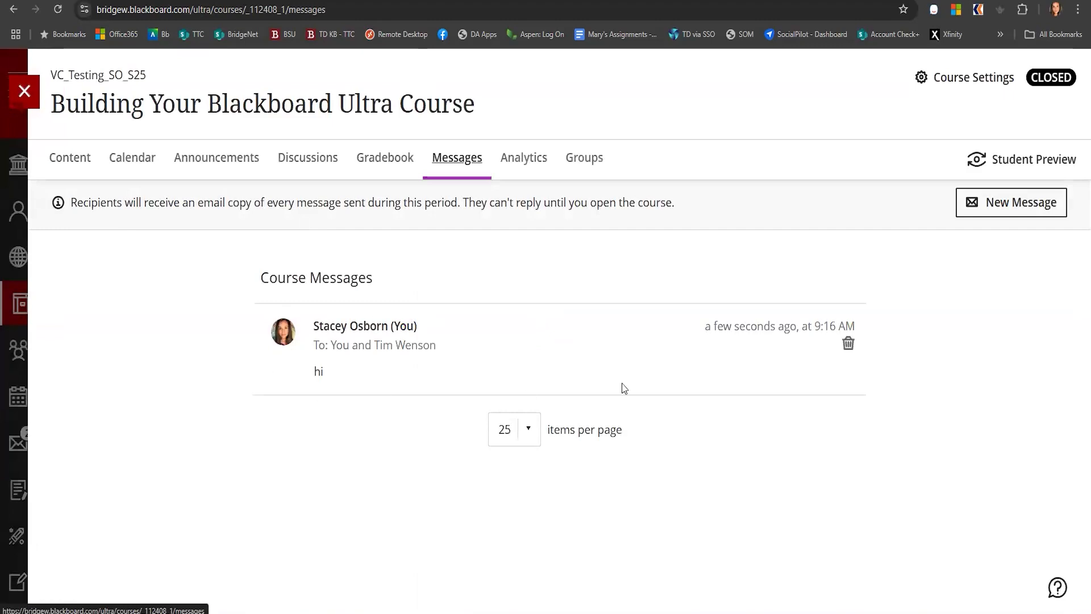
Open the sent message's thread and close it again
click(444, 346)
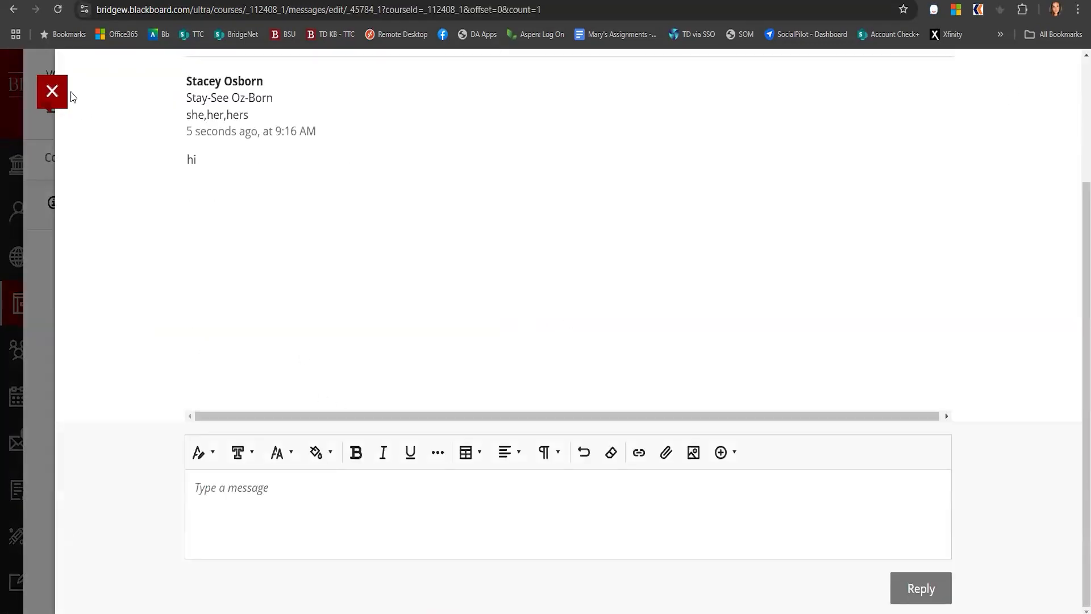
click(52, 92)
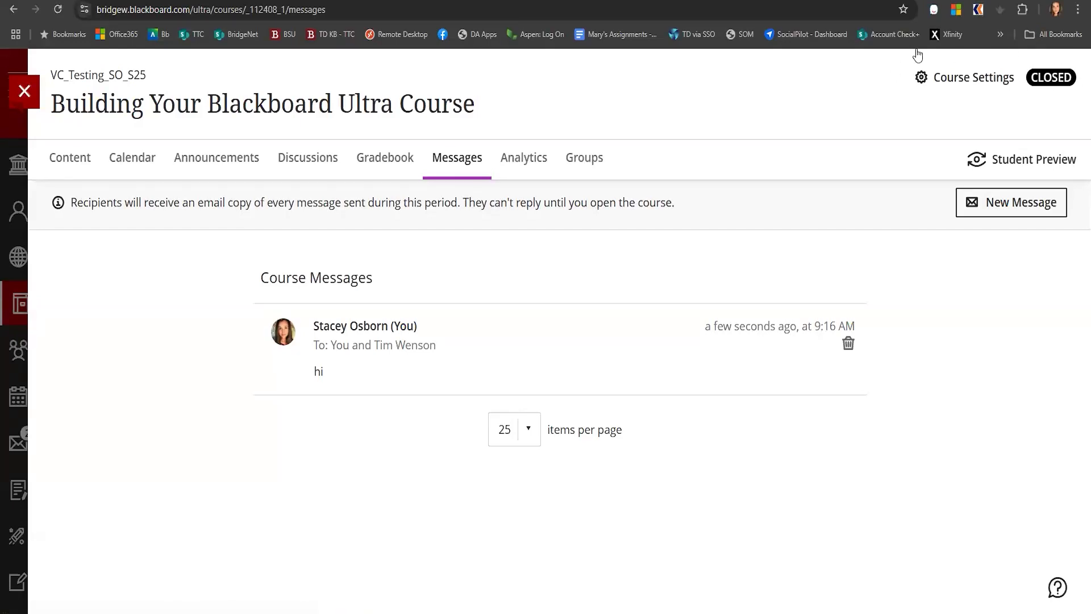
Open the course to enrolled students by switching off the Close Course option in Course Settings
mouse_move(1054, 90)
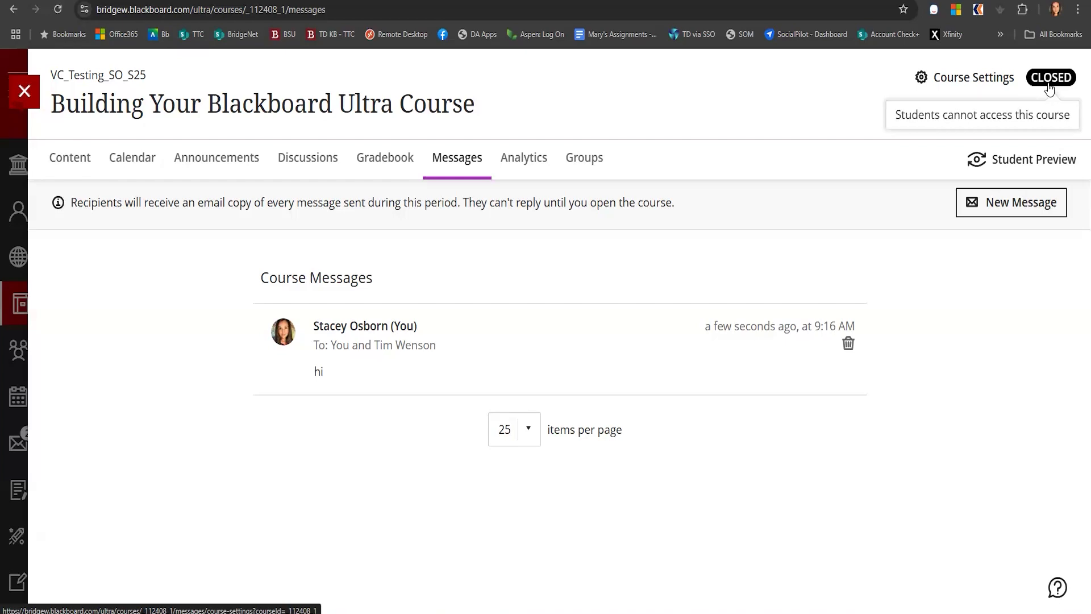
click(955, 80)
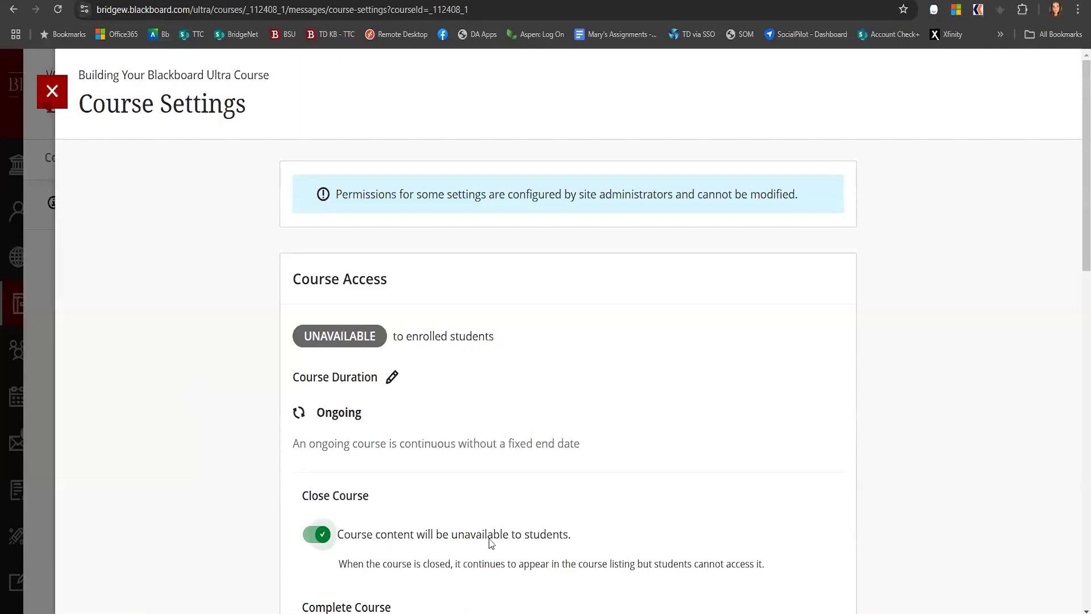
click(310, 538)
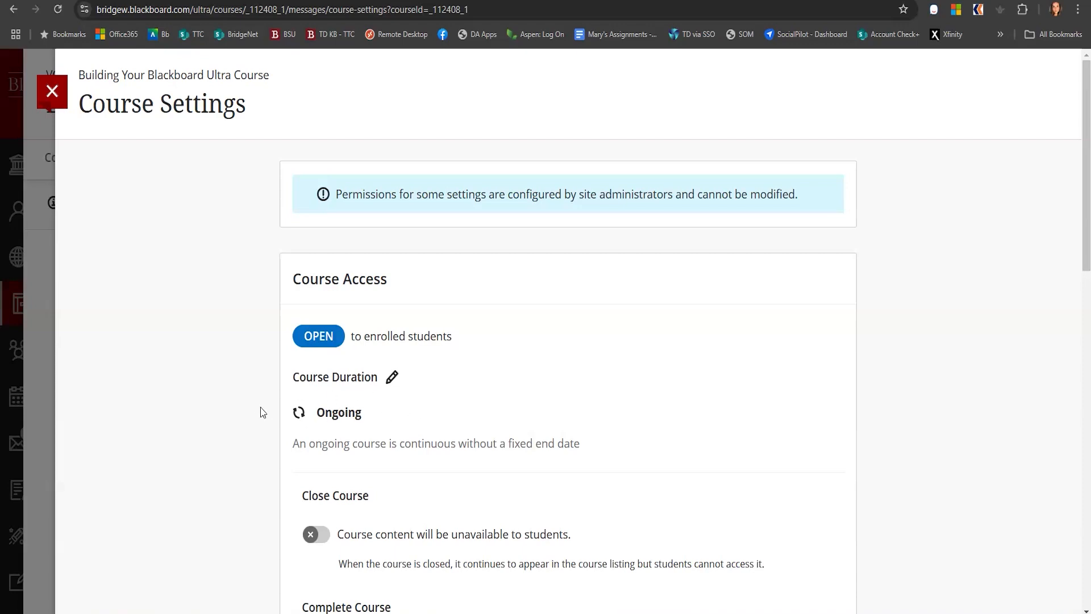
scroll(589, 409, down, 3)
scroll(589, 409, down, 10)
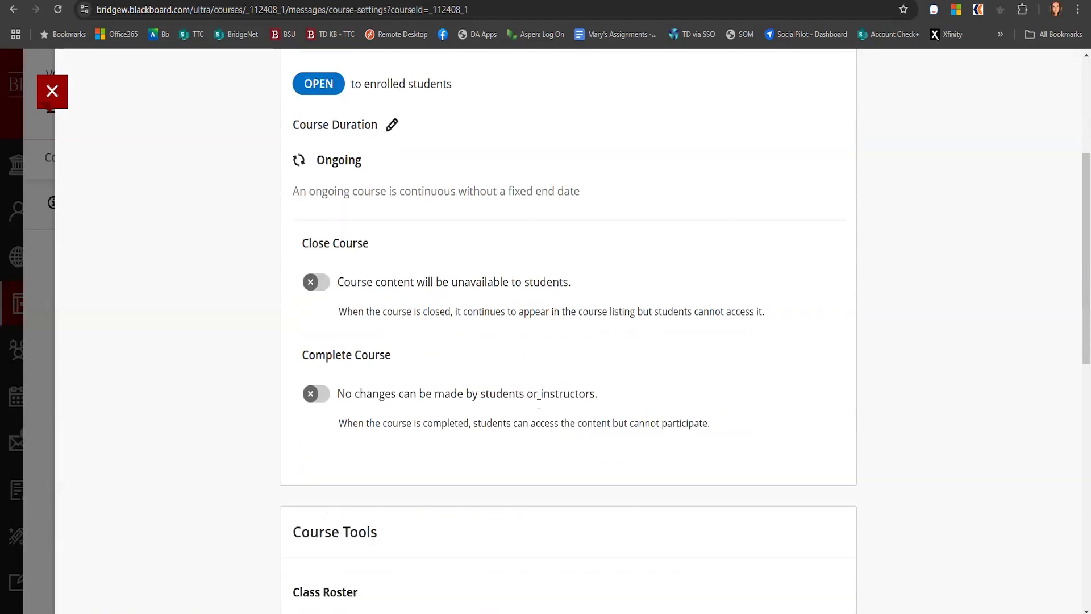
scroll(241, 425, up, 12)
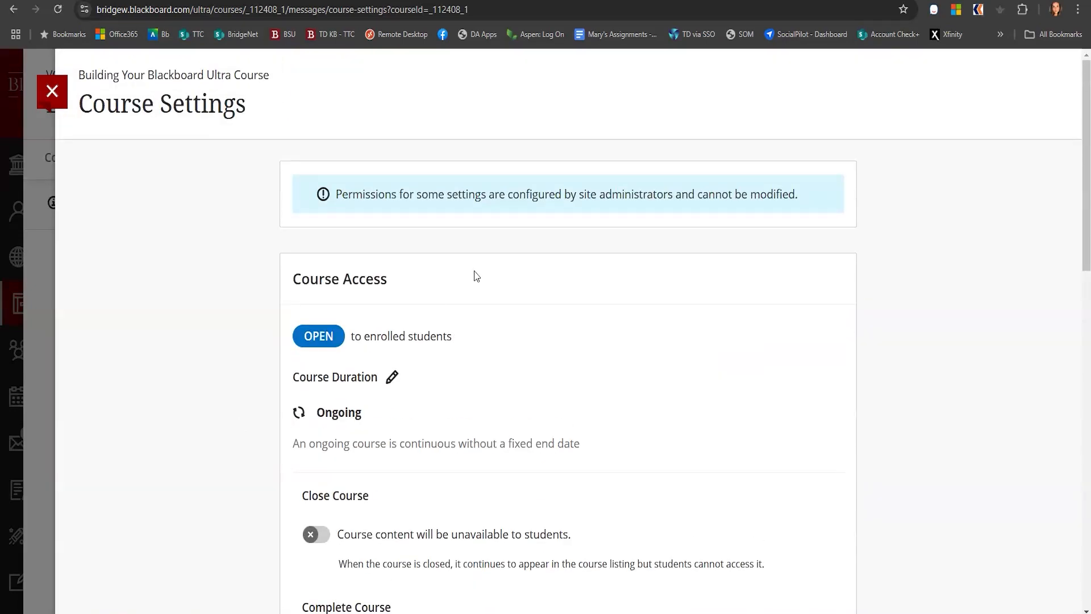
click(58, 97)
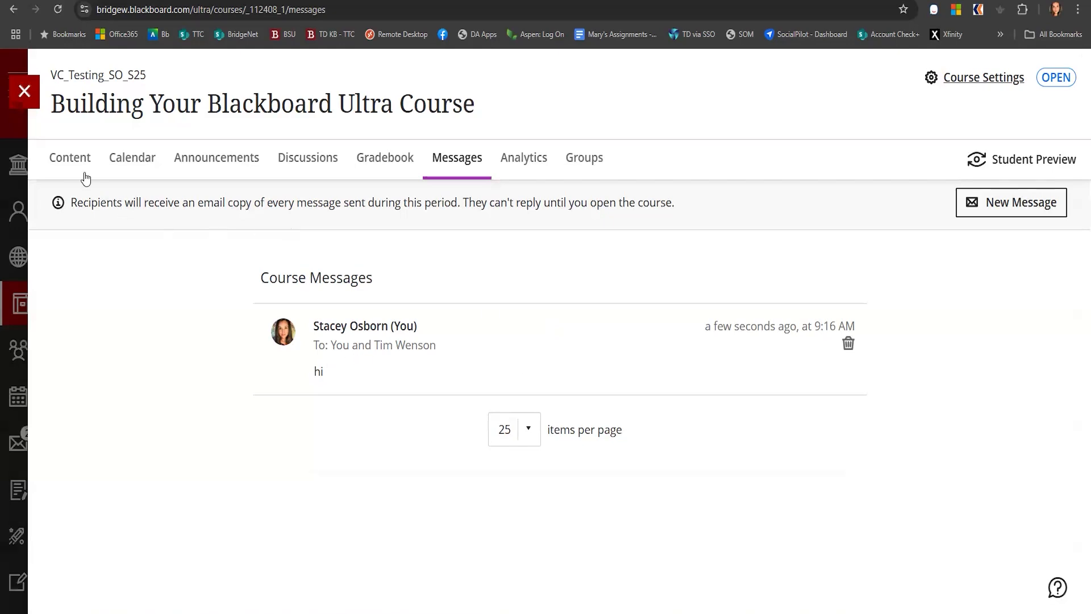
Go to the course Content page and open the roster of everyone in the course
click(70, 160)
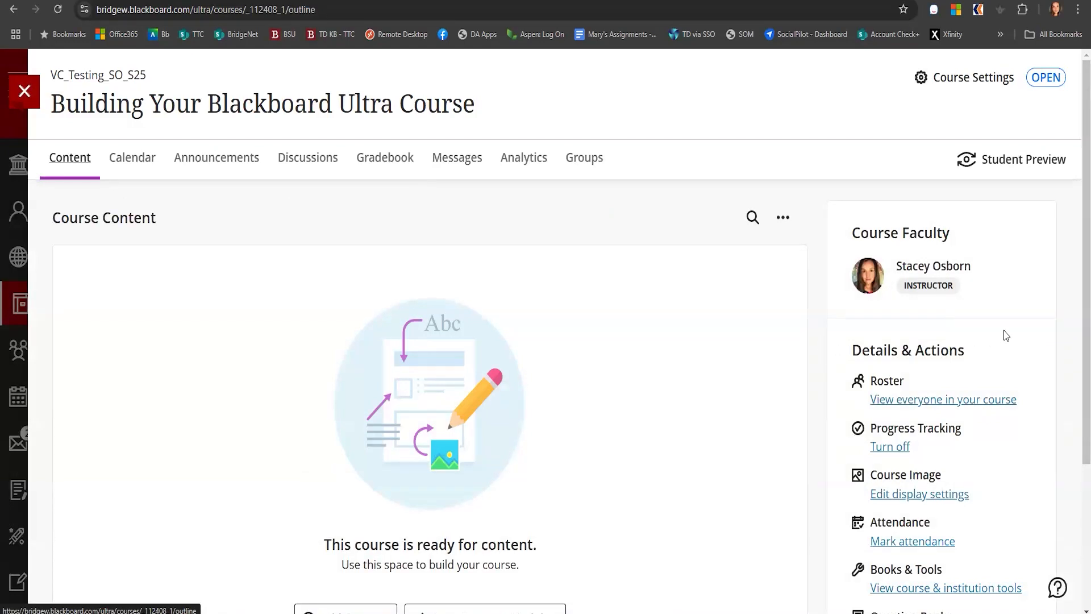
scroll(1007, 341, down, 2)
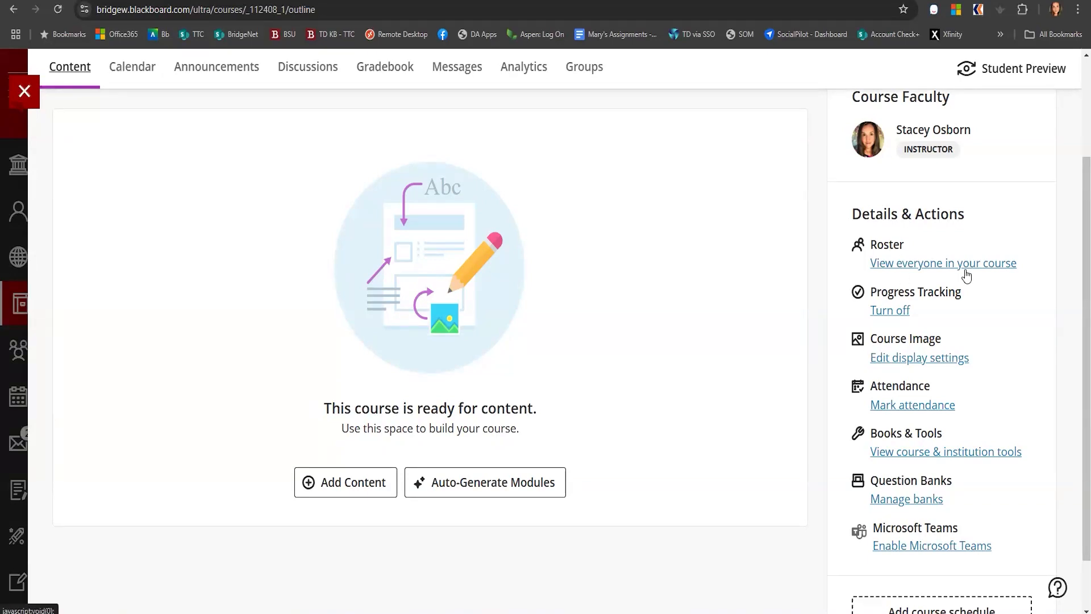
click(885, 265)
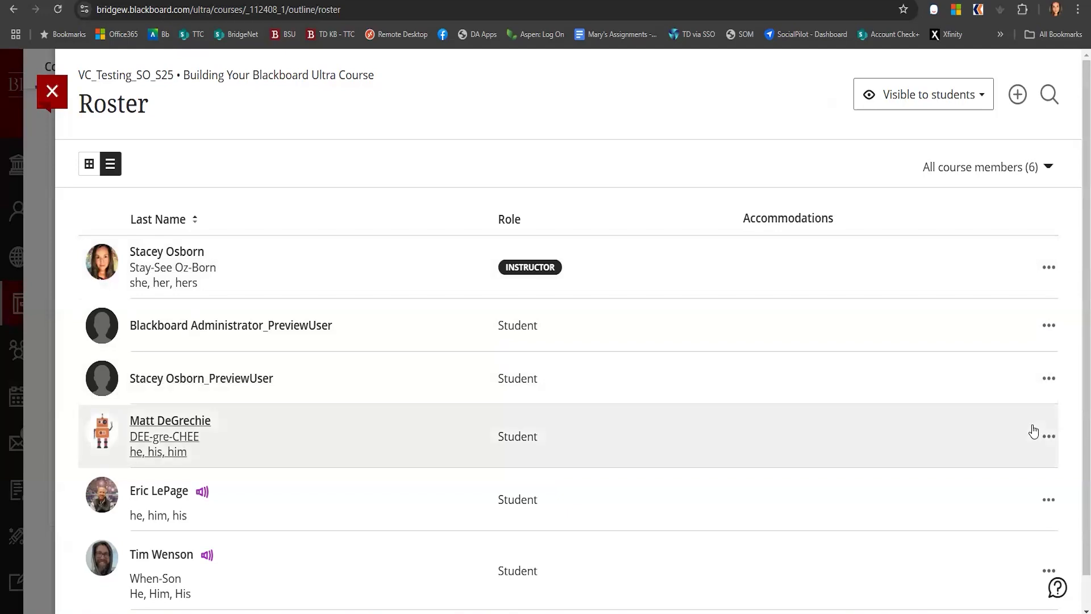
Give the fourth-listed student a due date accommodation and a time limit accommodation of 50% extra time
click(1048, 438)
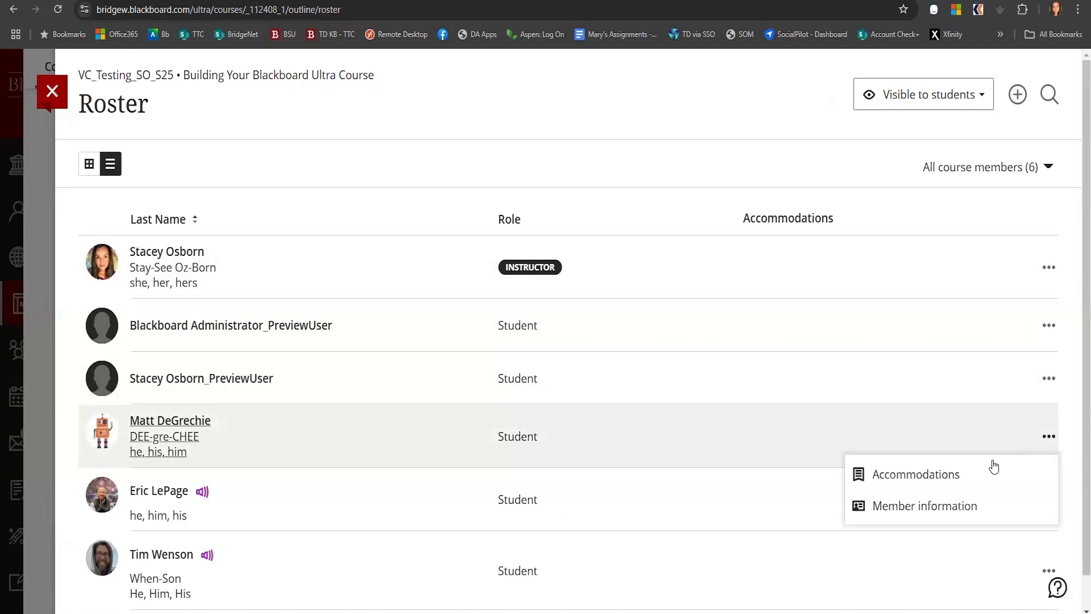
click(903, 483)
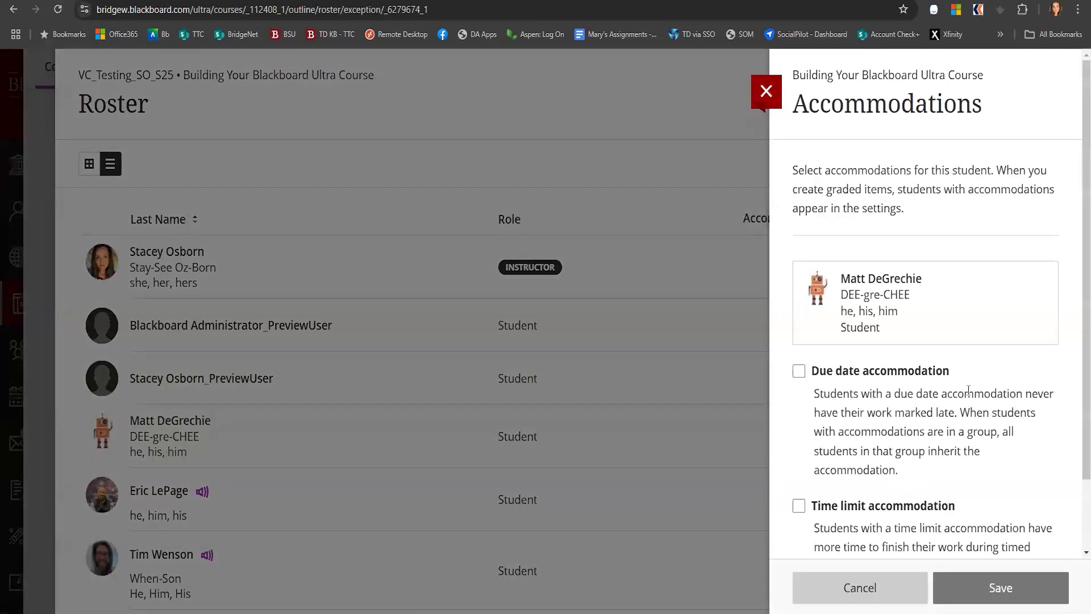
click(798, 372)
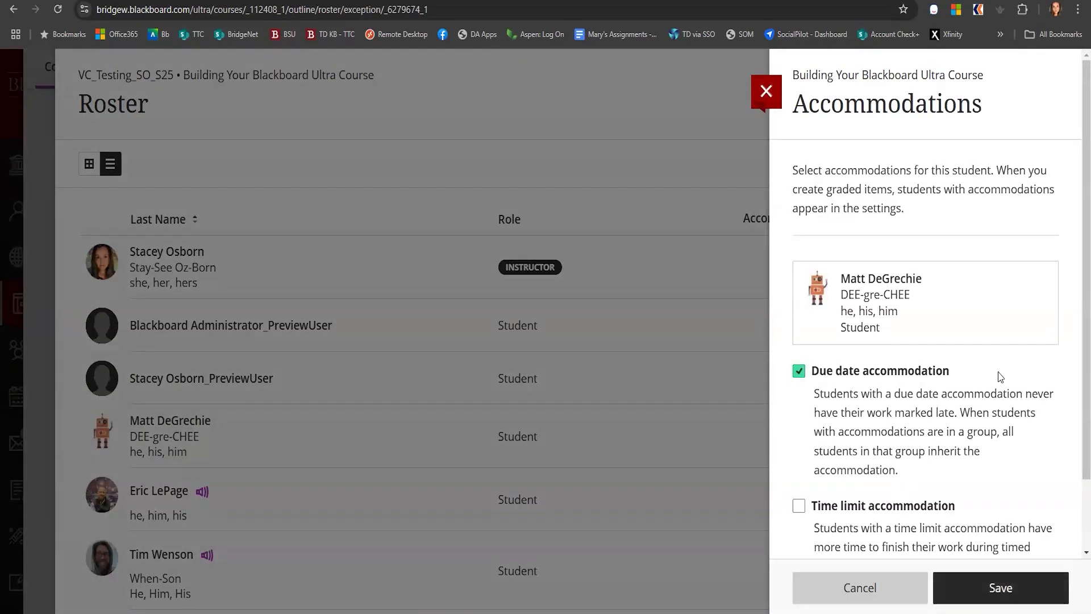
scroll(834, 439, down, 2)
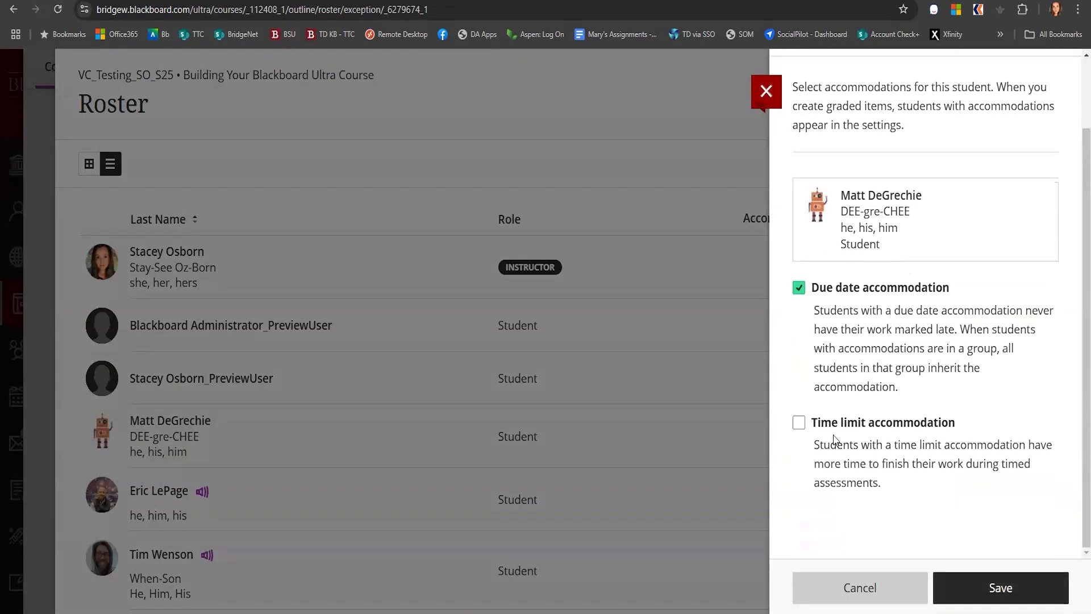
click(799, 424)
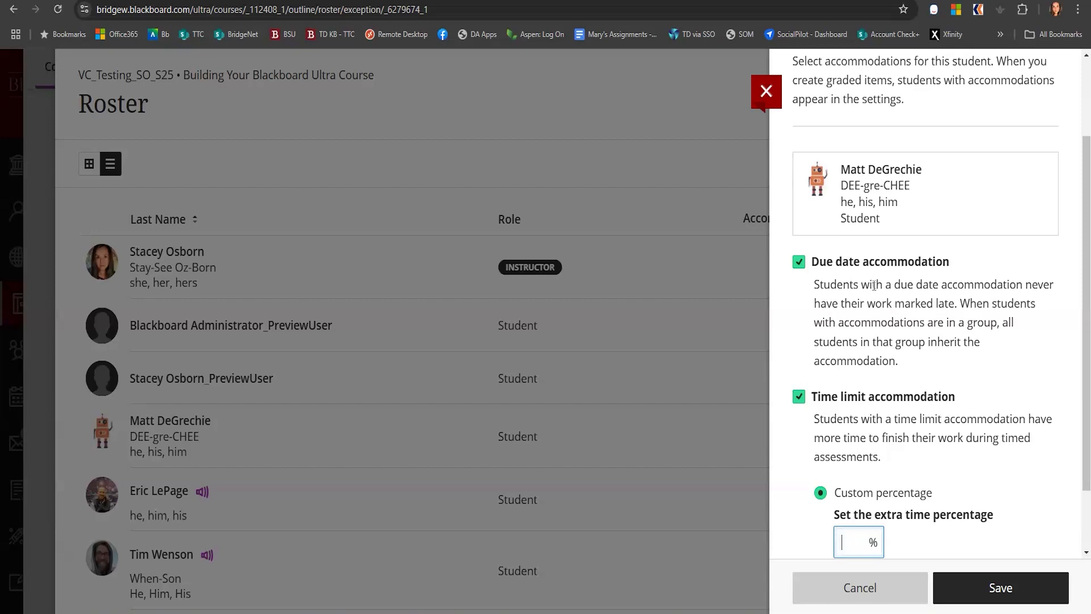
scroll(900, 307, down, 2)
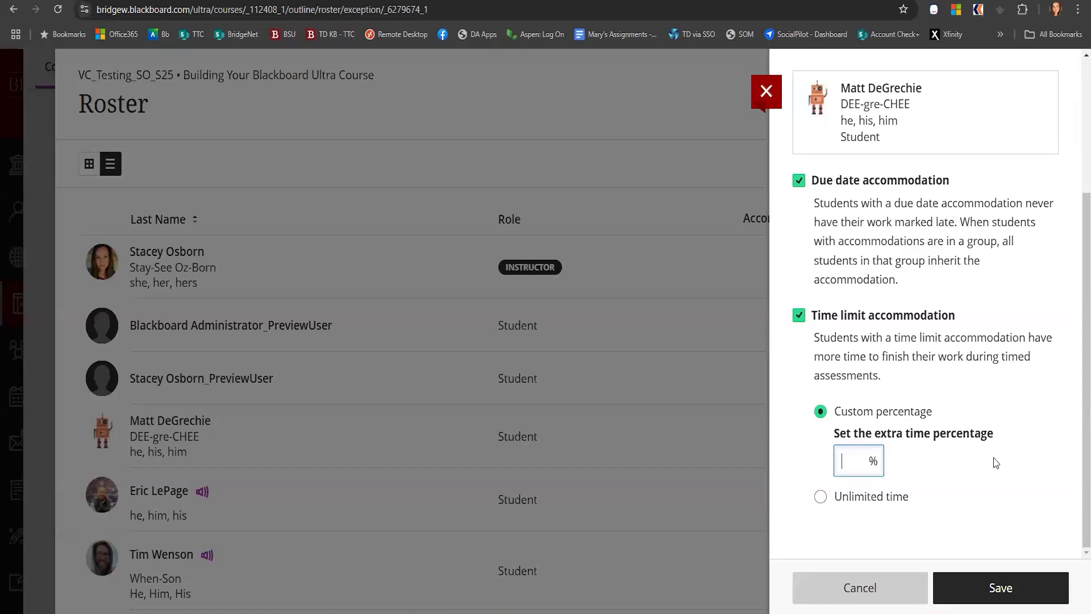
text(50)
click(1005, 598)
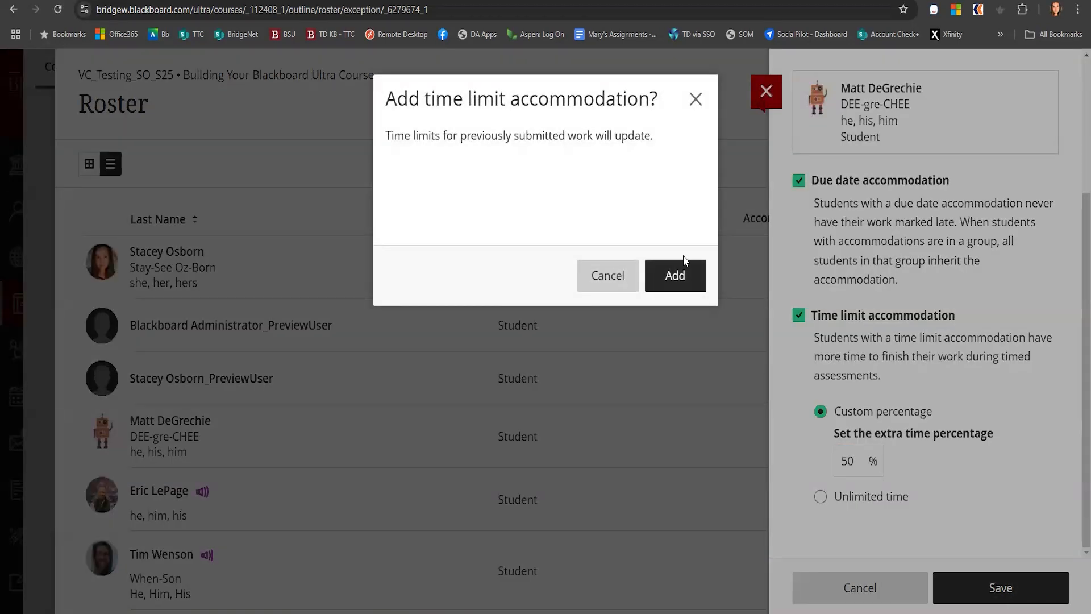
click(679, 274)
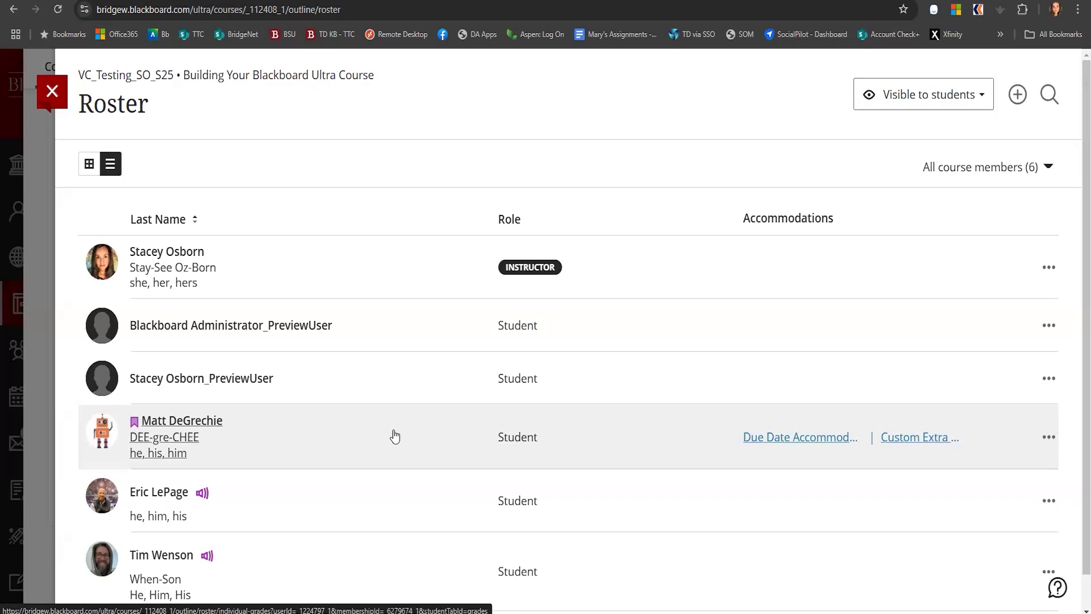
Review another student's member information, including the expanded account details, then close the panel
scroll(395, 436, down, 1)
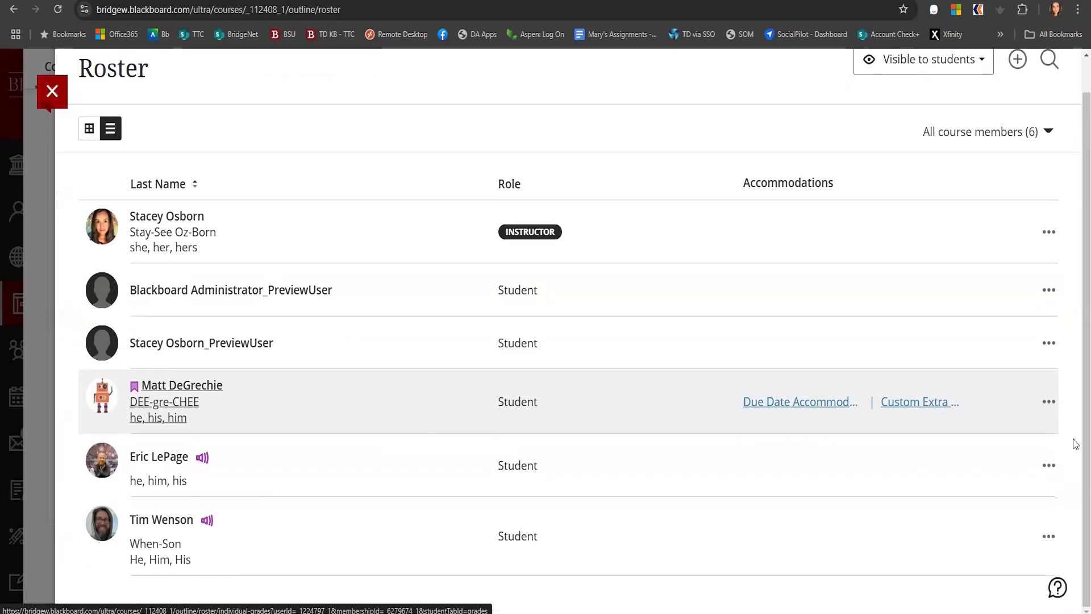
click(1048, 465)
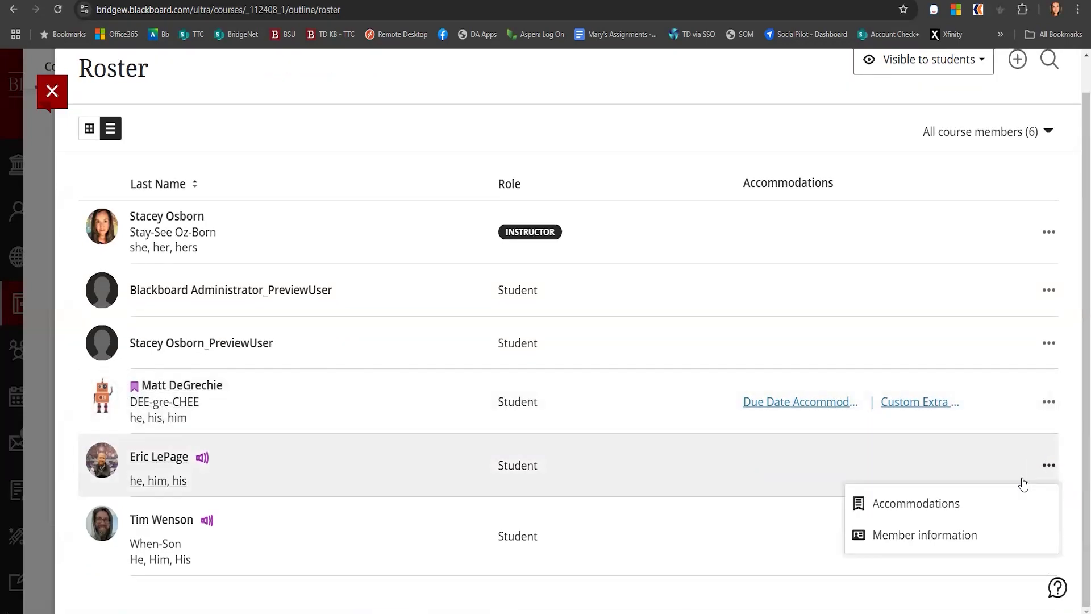
click(929, 535)
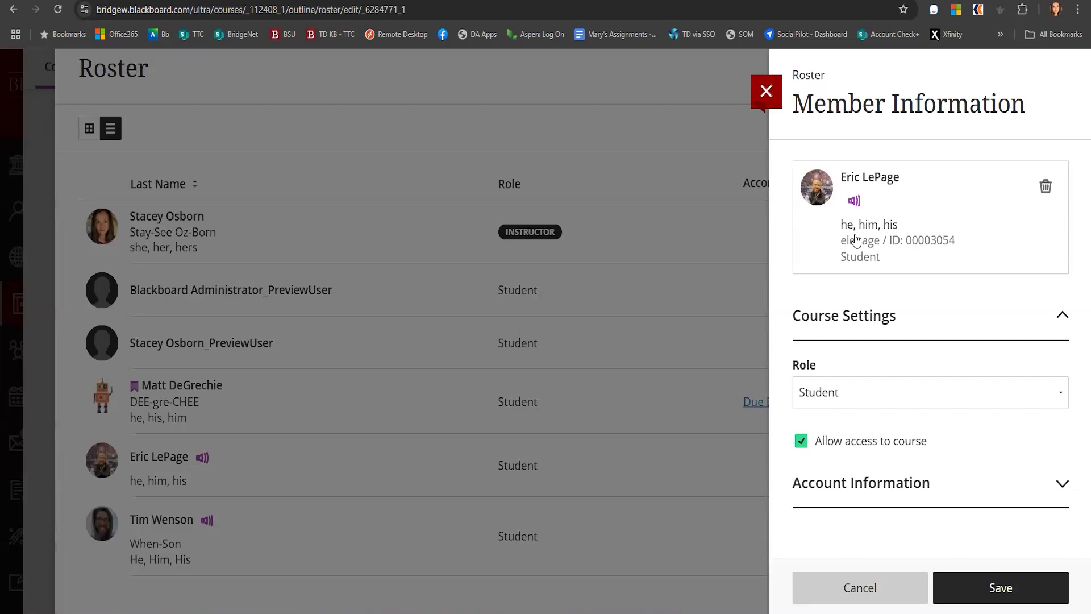
click(1062, 483)
scroll(884, 466, down, 5)
scroll(889, 369, down, 20)
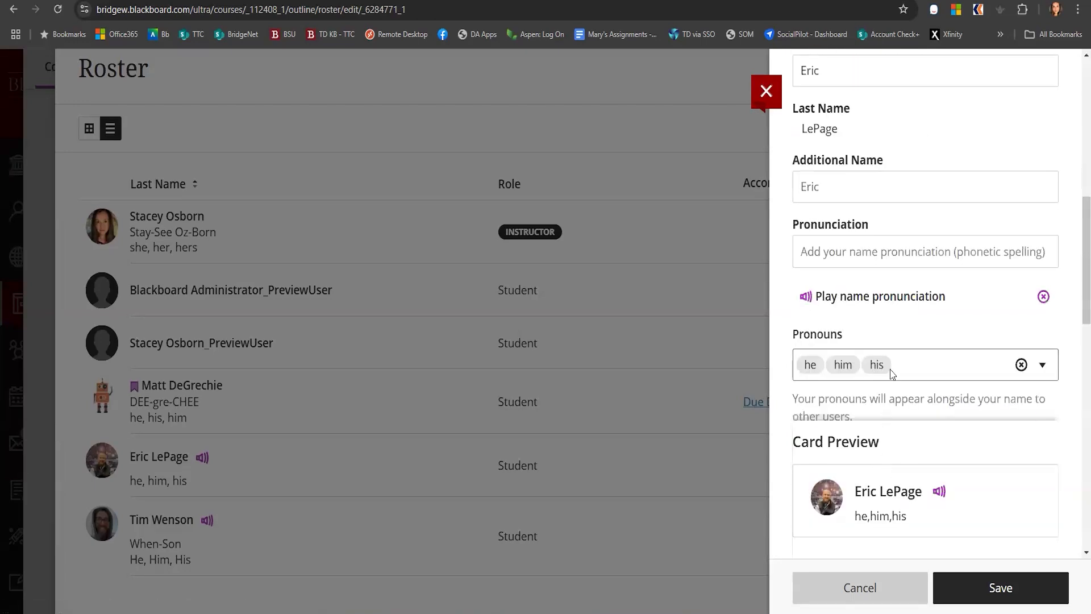
scroll(892, 360, up, 7)
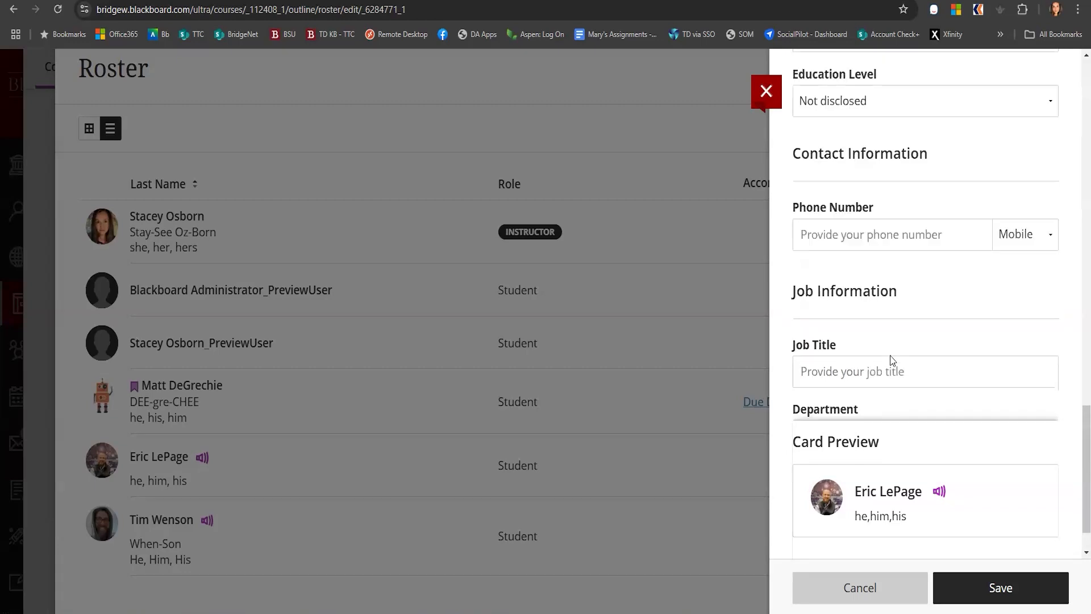
scroll(890, 356, up, 8)
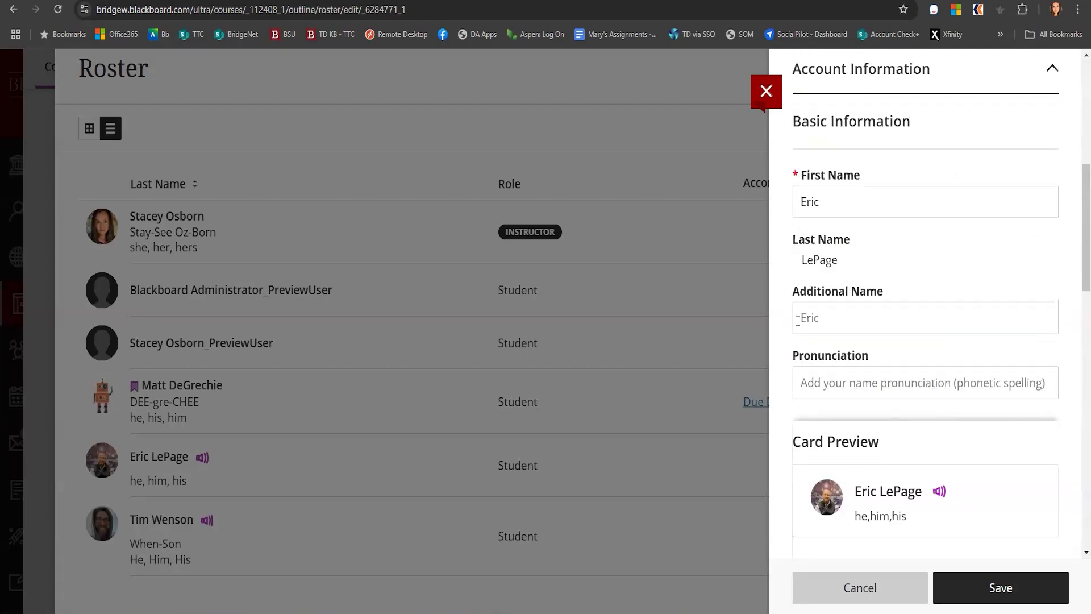
click(765, 92)
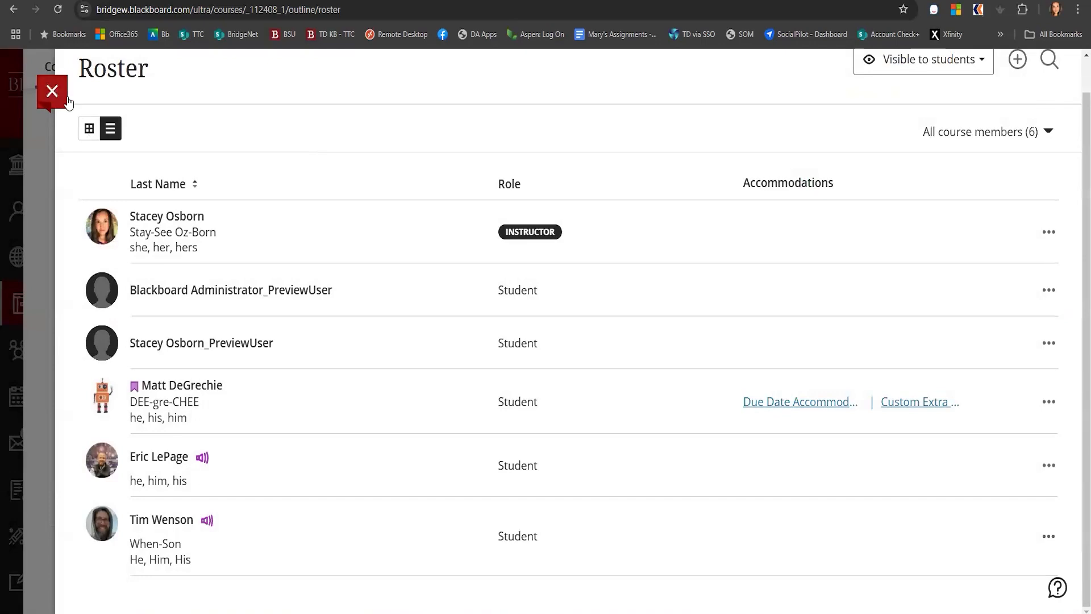
Close the roster and open attendance marking from the course's Details & Actions
click(66, 100)
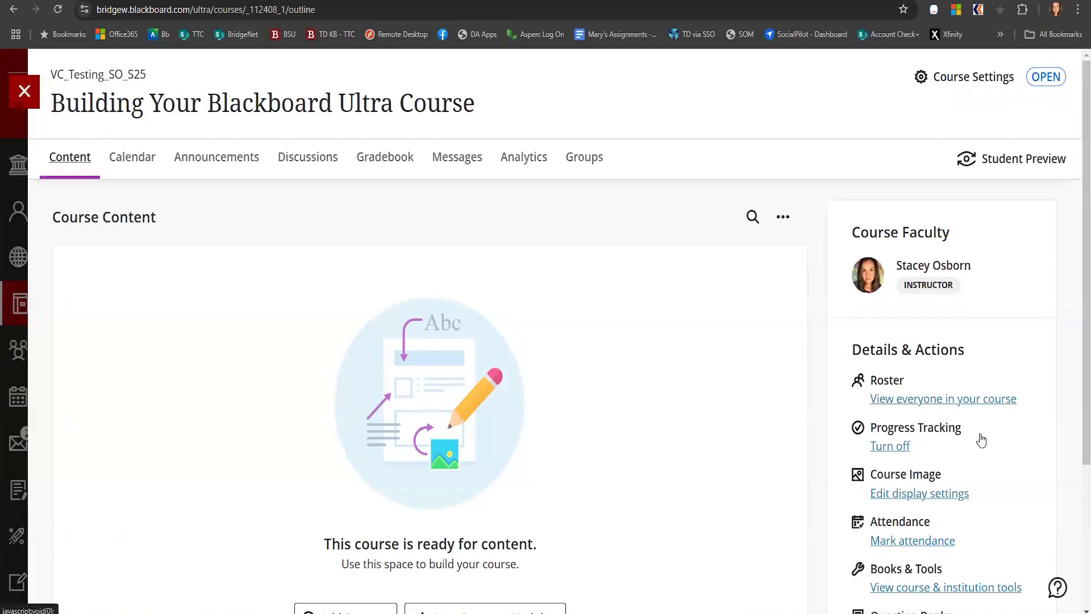
scroll(985, 441, down, 4)
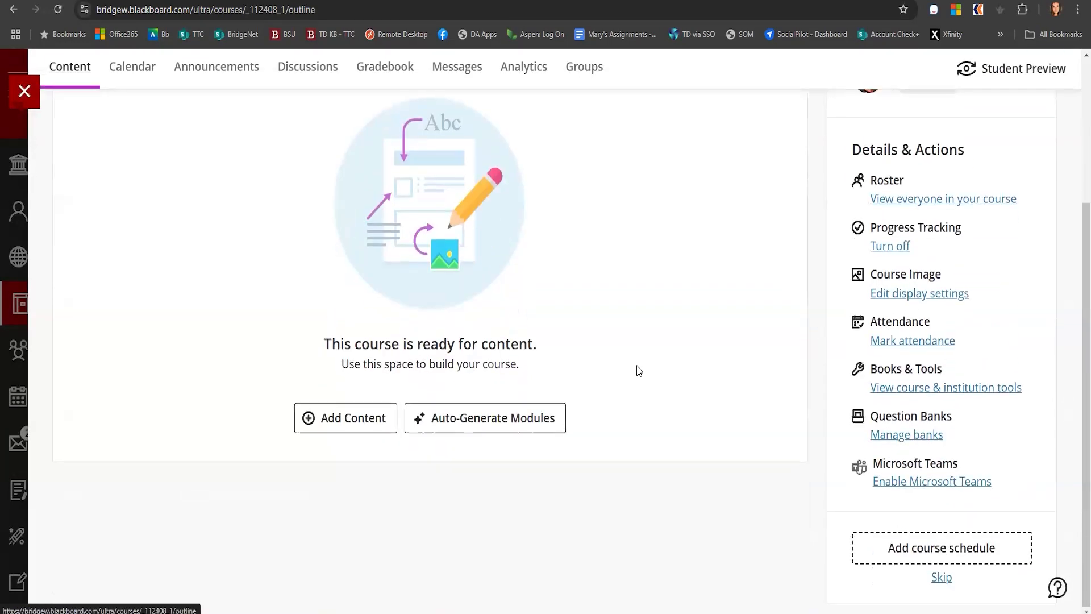
scroll(638, 370, up, 4)
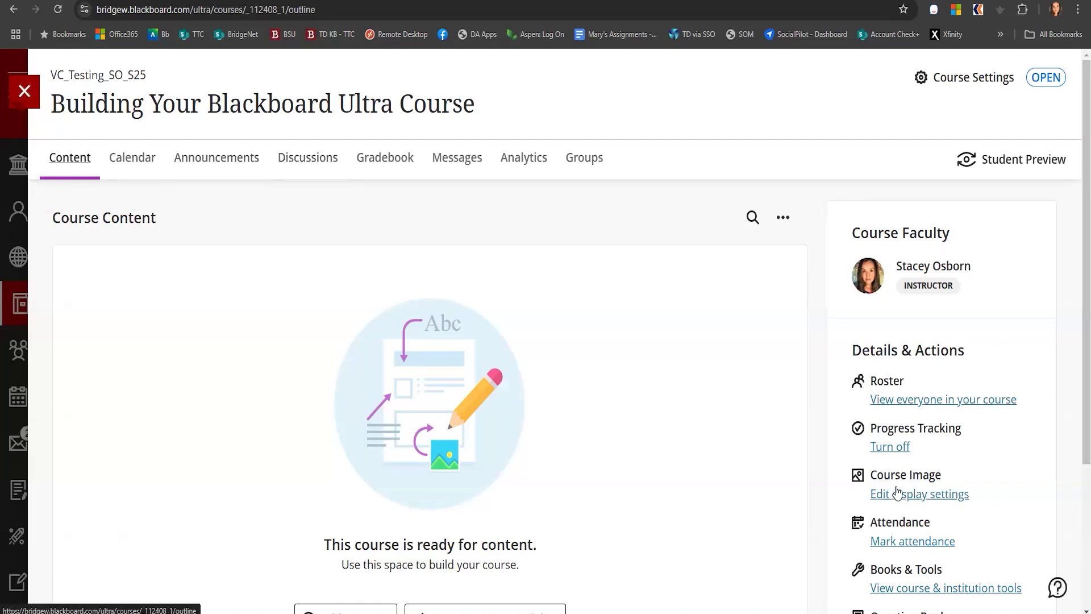
scroll(970, 480, down, 1)
scroll(969, 480, down, 2)
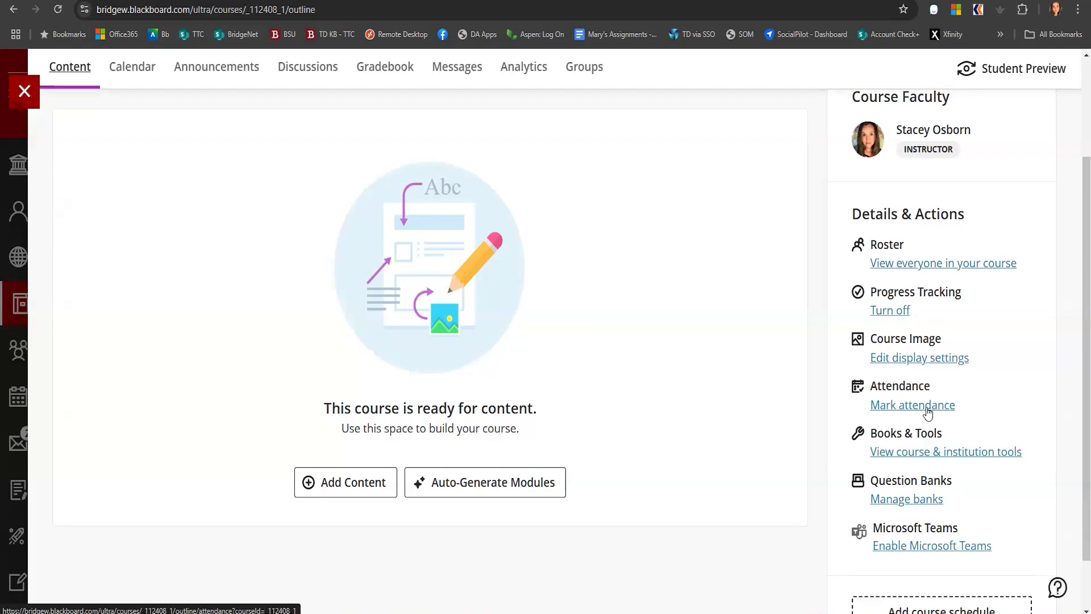
click(928, 409)
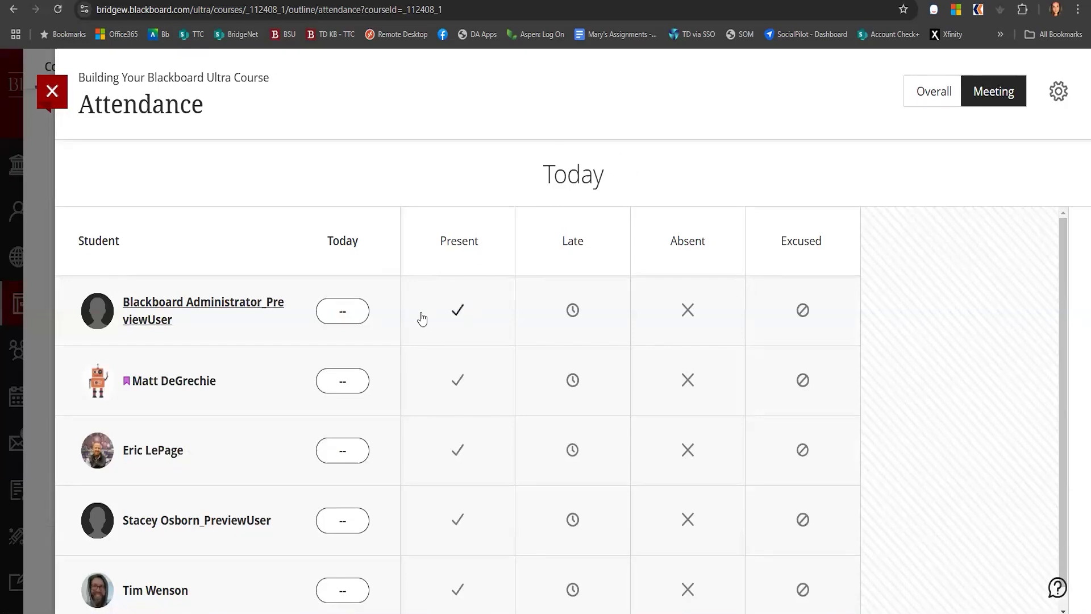
Mark all students present for today's meeting, then change the third-listed student to Late
click(455, 246)
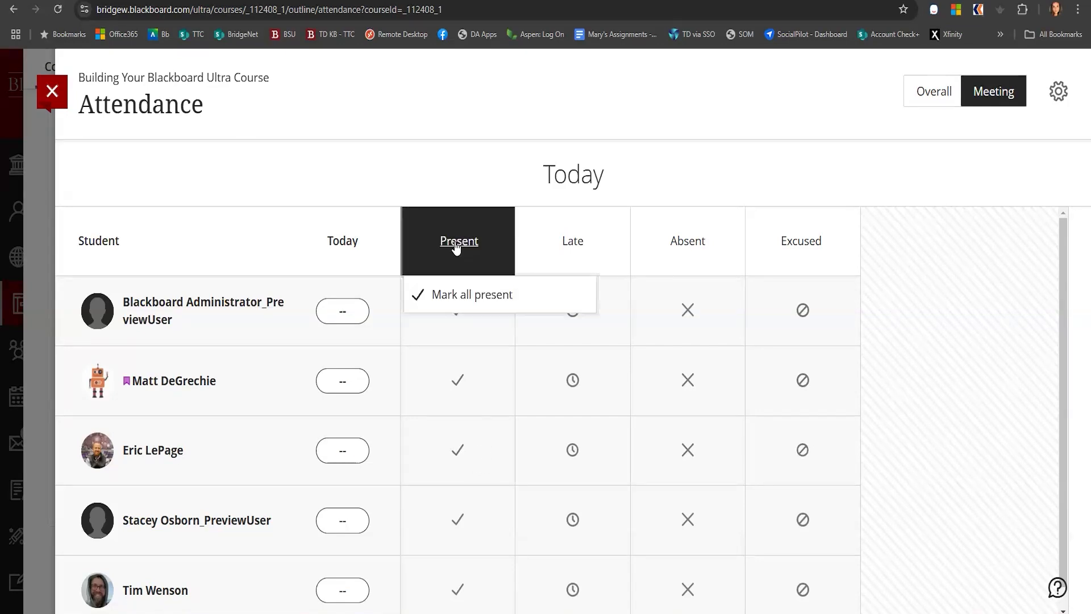
click(485, 299)
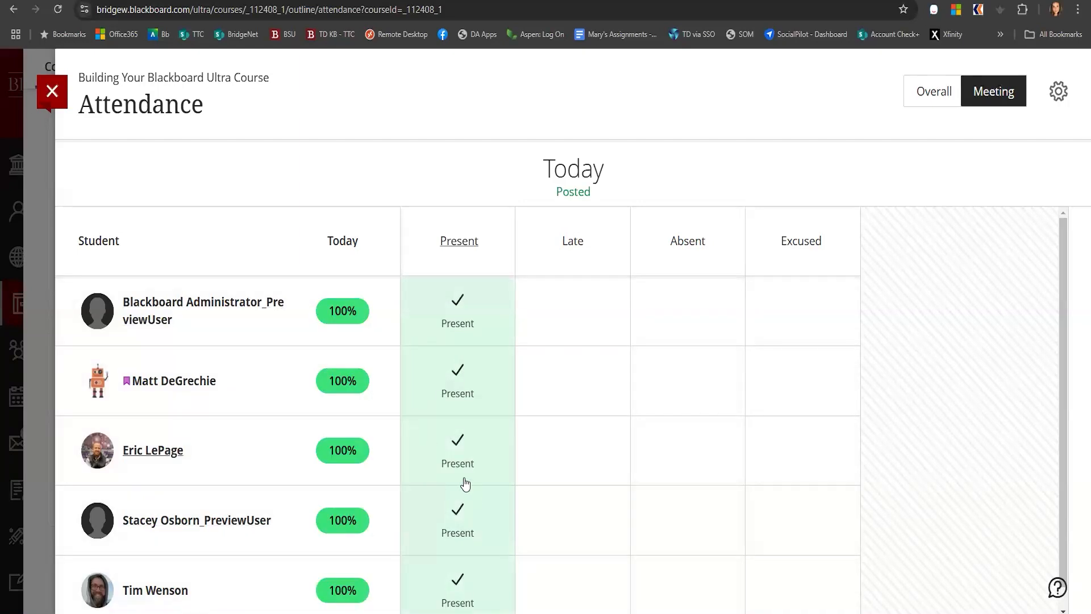
click(569, 454)
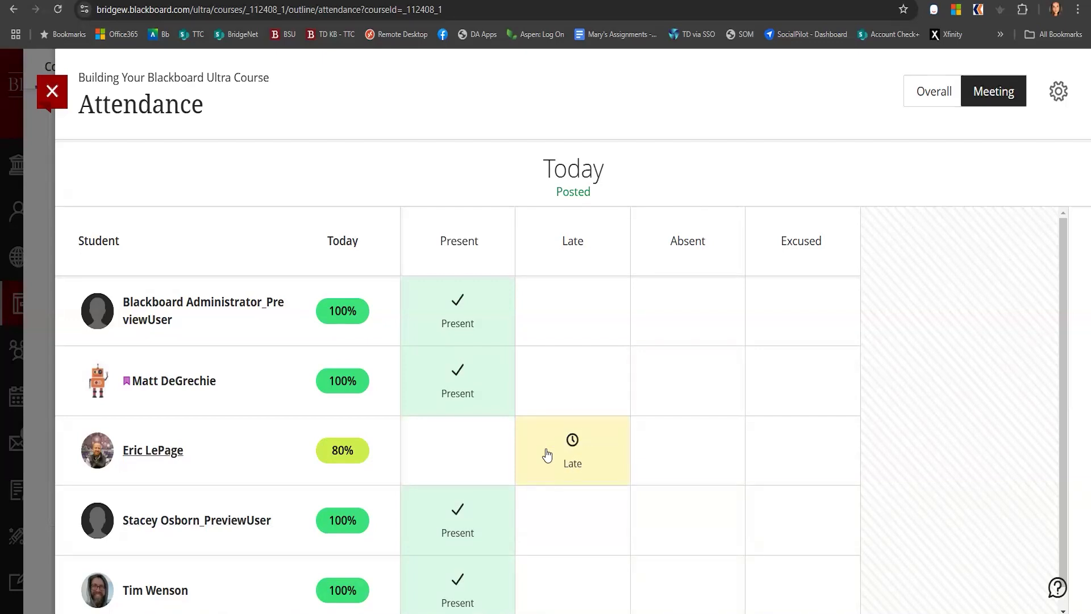
Switch attendance to the Overall view and add a new meeting dated January 13, 2025
scroll(501, 481, down, 1)
scroll(694, 402, up, 1)
click(922, 98)
mouse_move(514, 249)
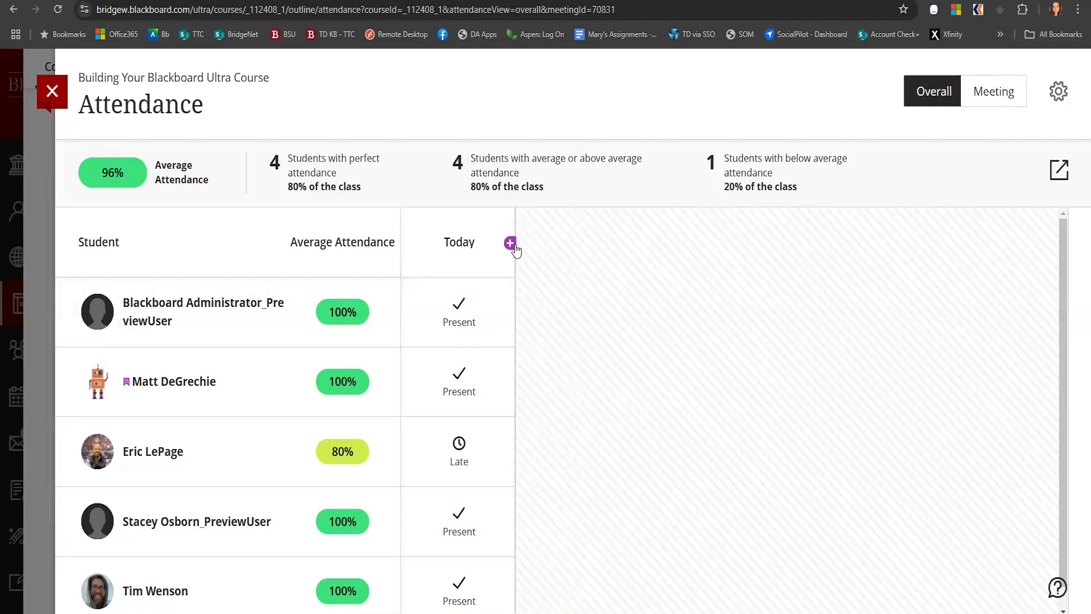
click(510, 243)
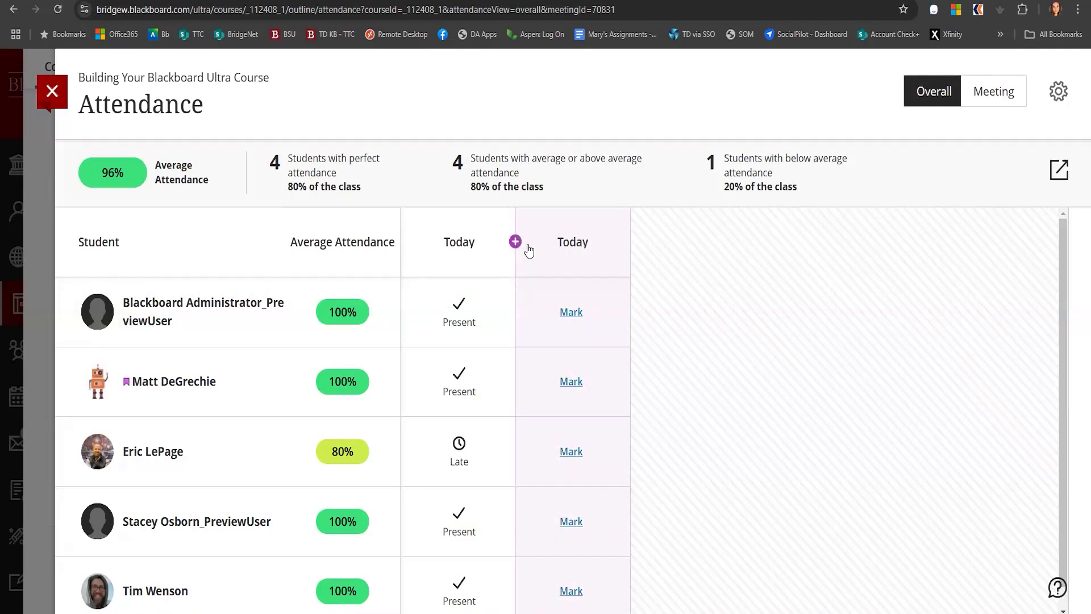
click(570, 245)
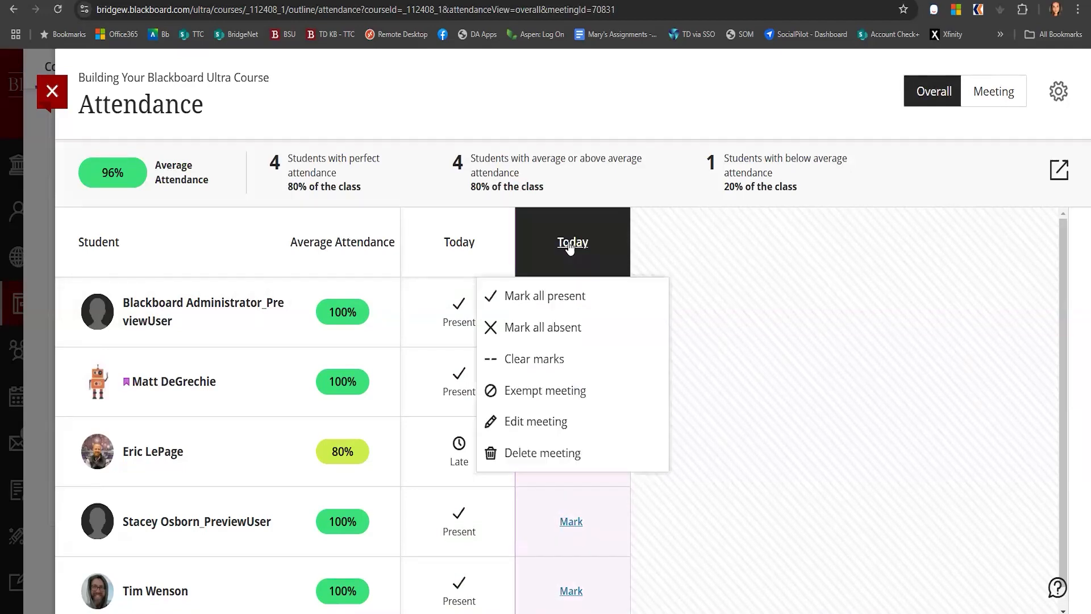
click(537, 428)
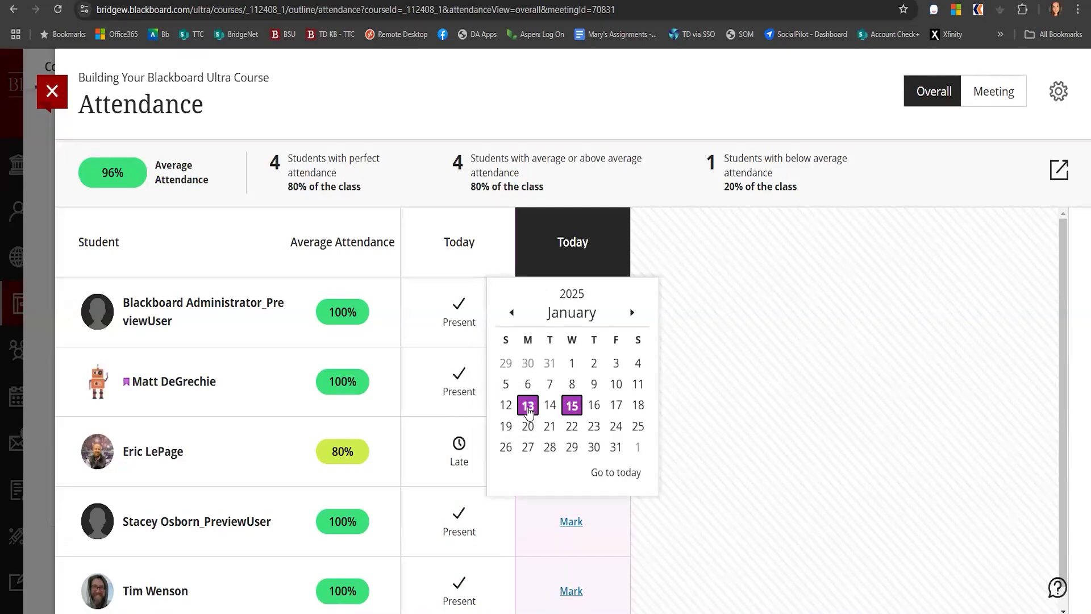
click(527, 405)
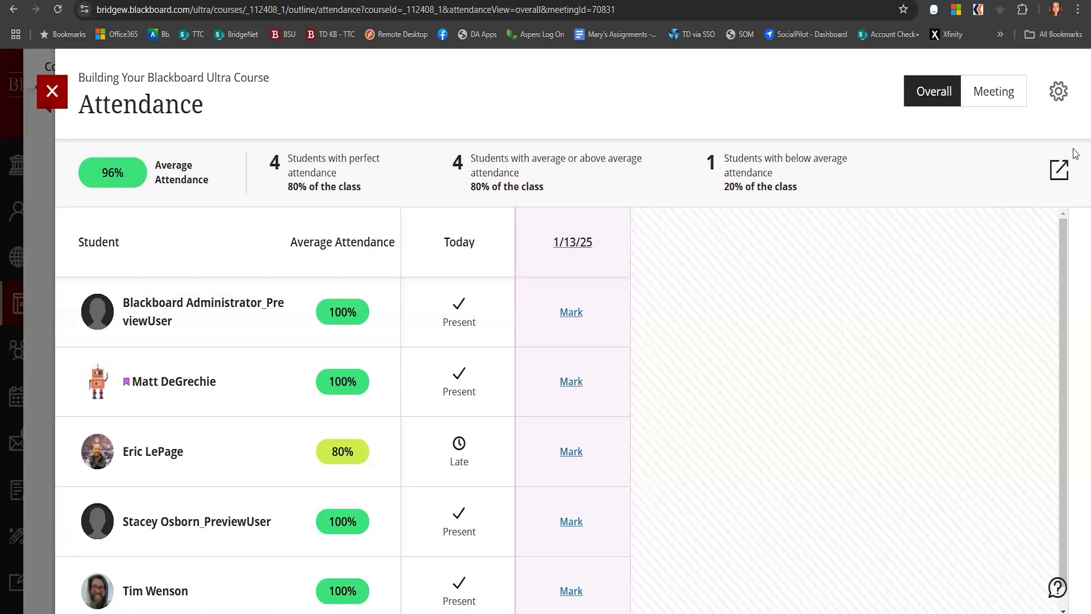
Turn on using attendance as a grade with the Percentage scale in attendance settings and save
click(1056, 96)
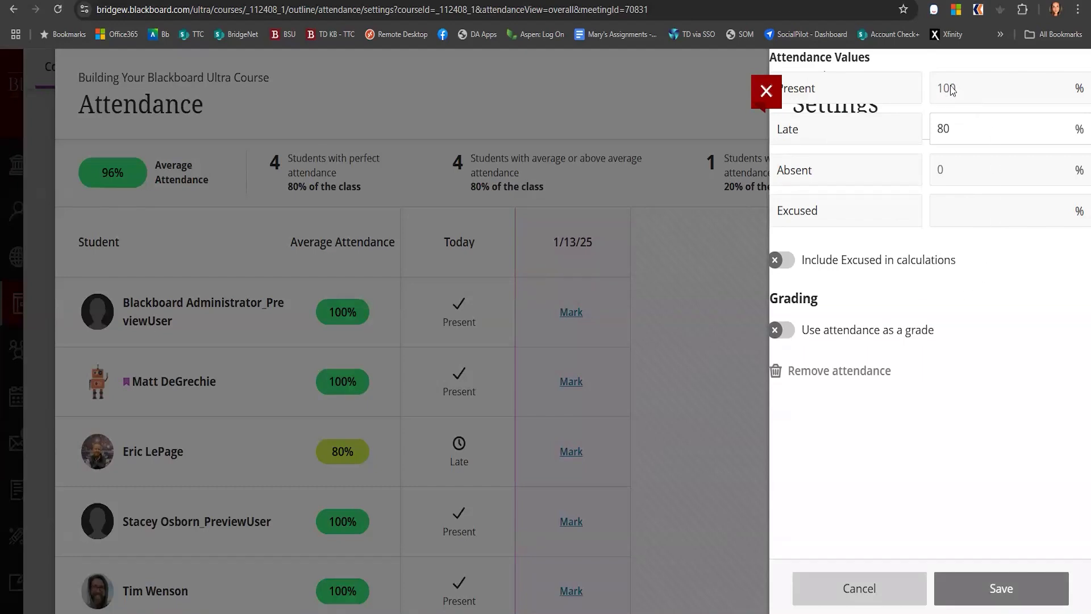
double_click(950, 129)
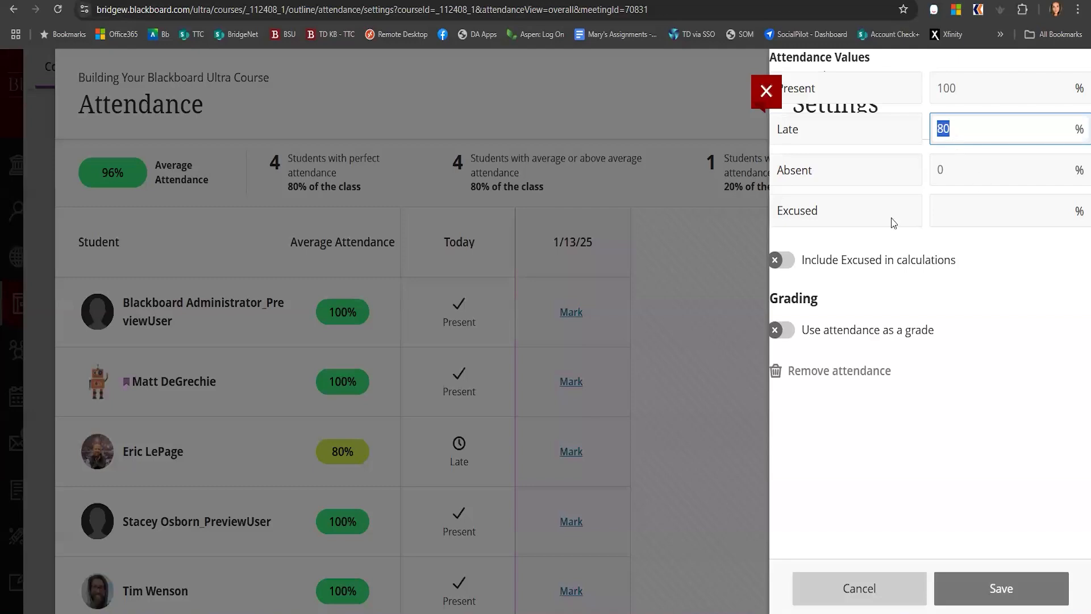
click(787, 330)
click(652, 407)
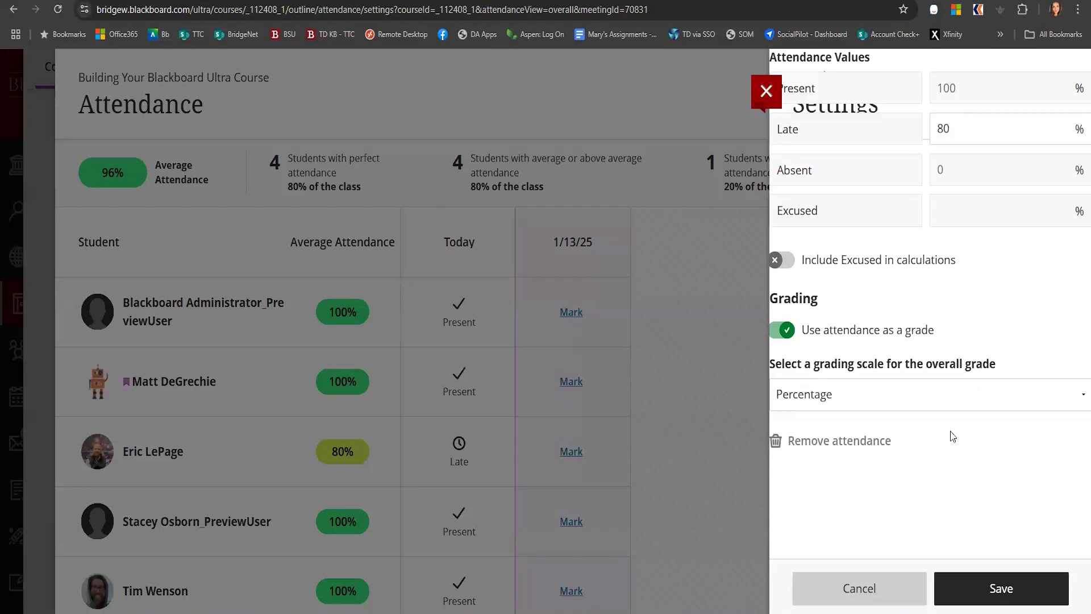
click(1001, 595)
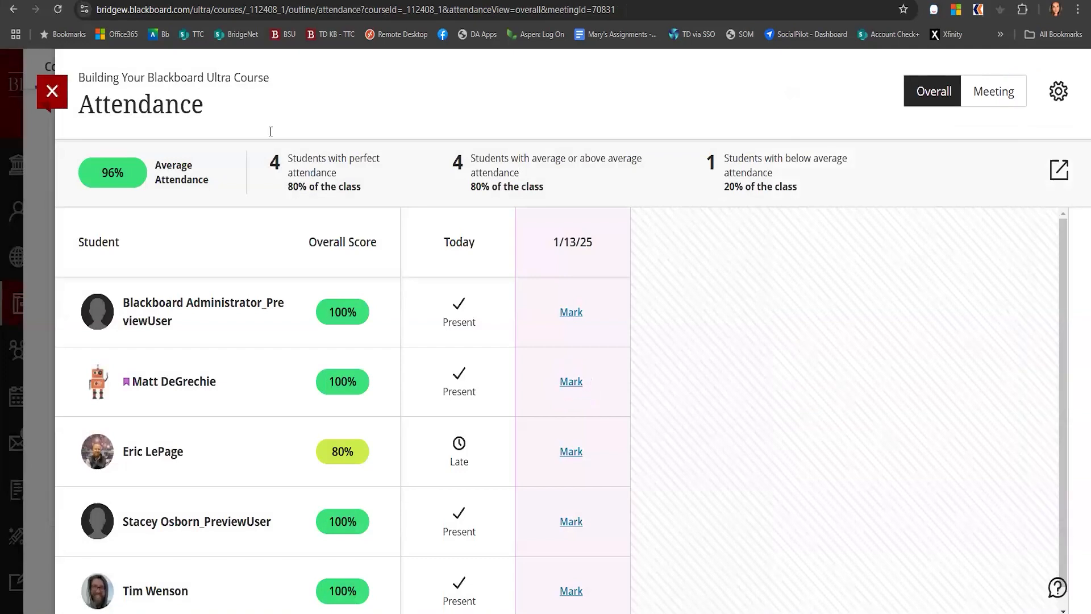
Close attendance and go to the course Messages page
click(52, 94)
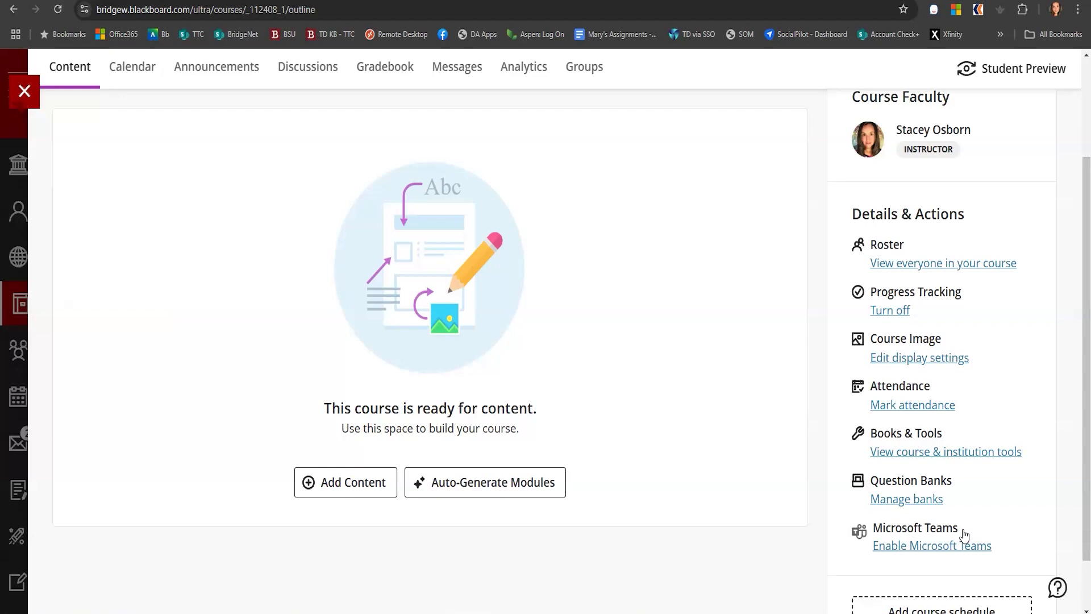
scroll(833, 528, down, 1)
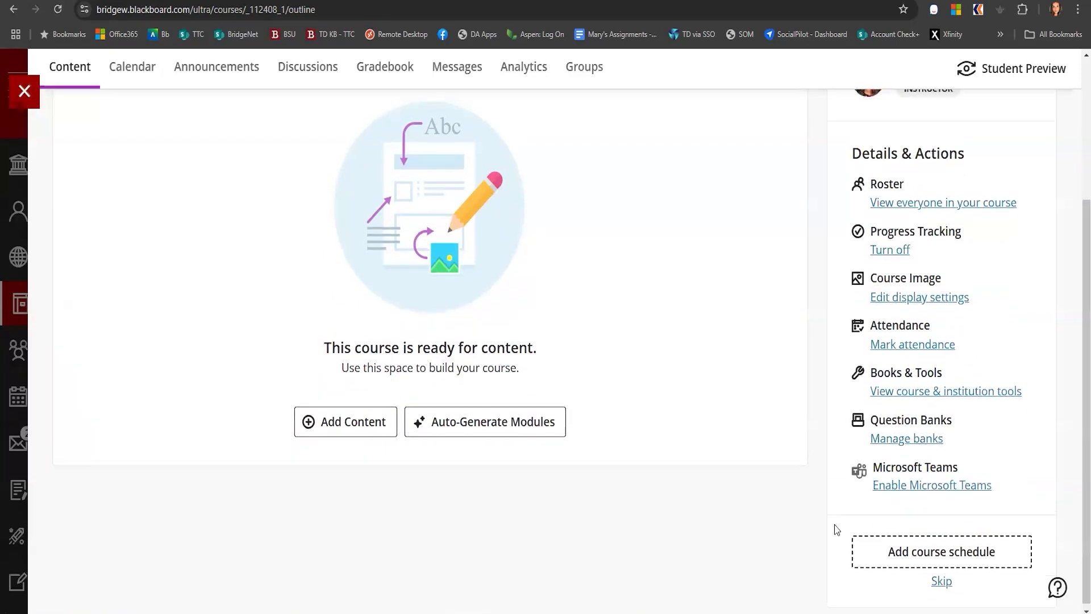
scroll(892, 462, up, 3)
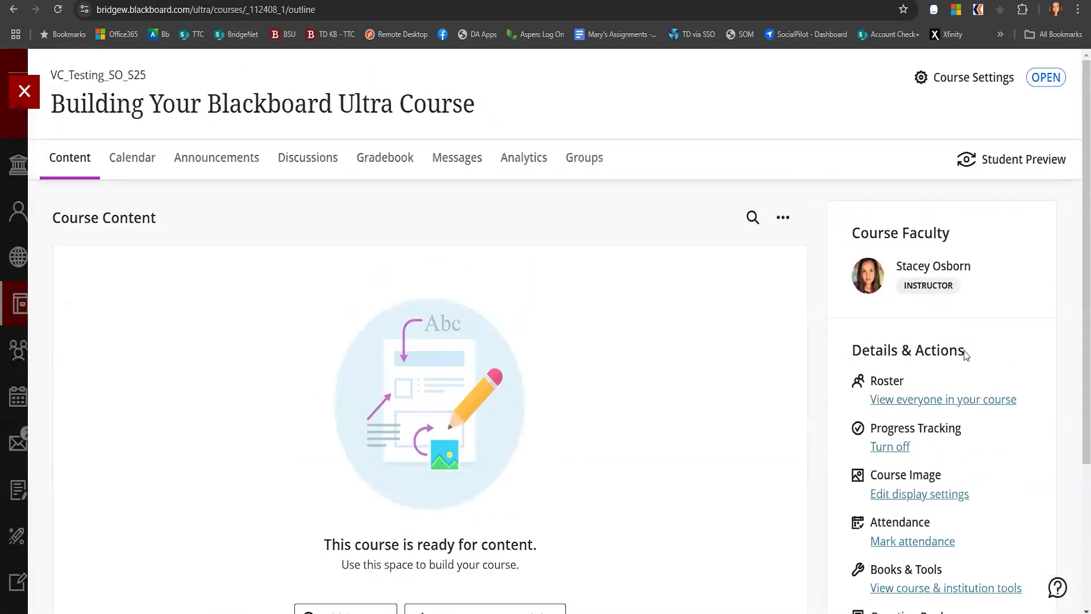
drag(155, 220, 51, 222)
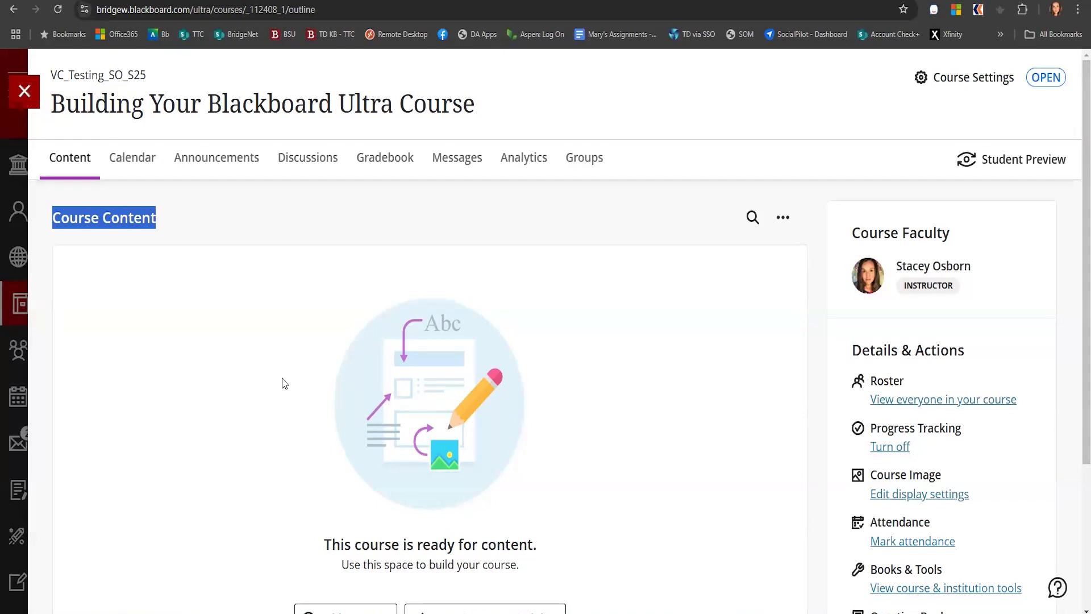
click(465, 162)
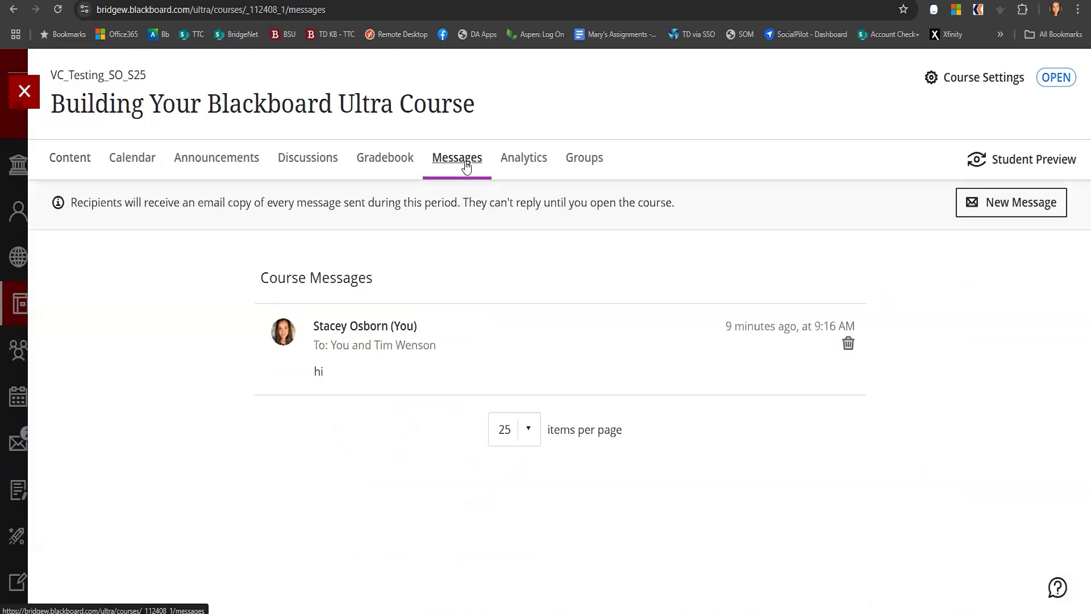
Open the existing course message, tick the email copy option for a reply, and close it without replying
click(375, 334)
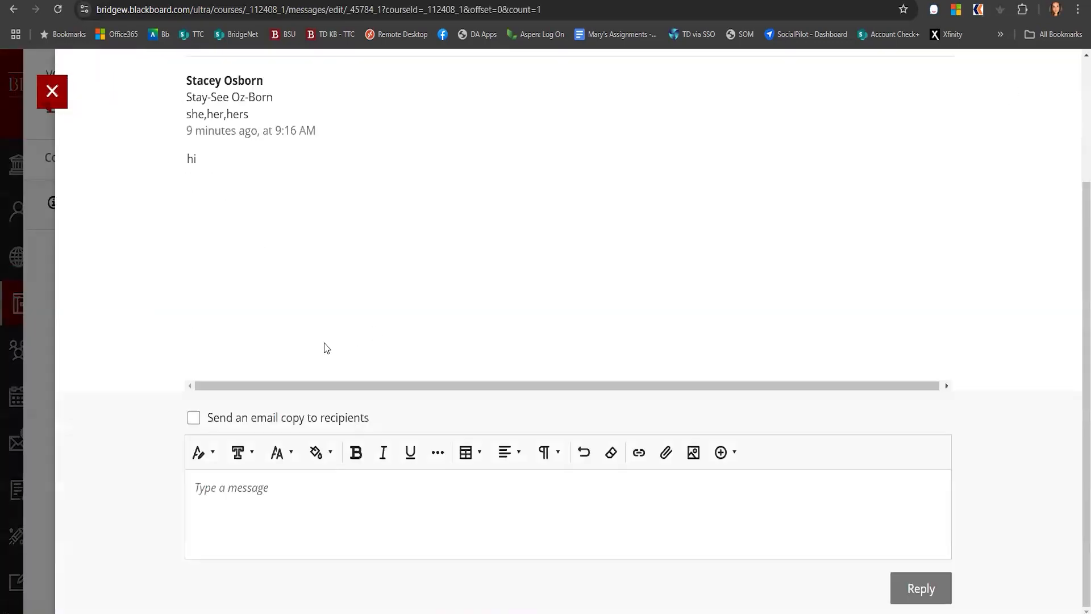
click(193, 418)
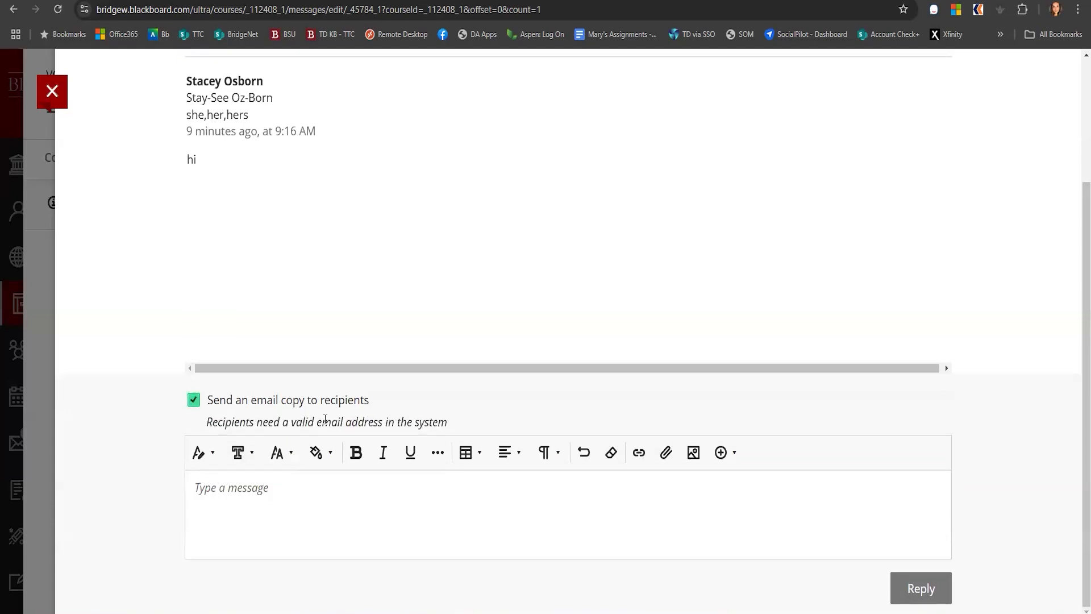
click(214, 502)
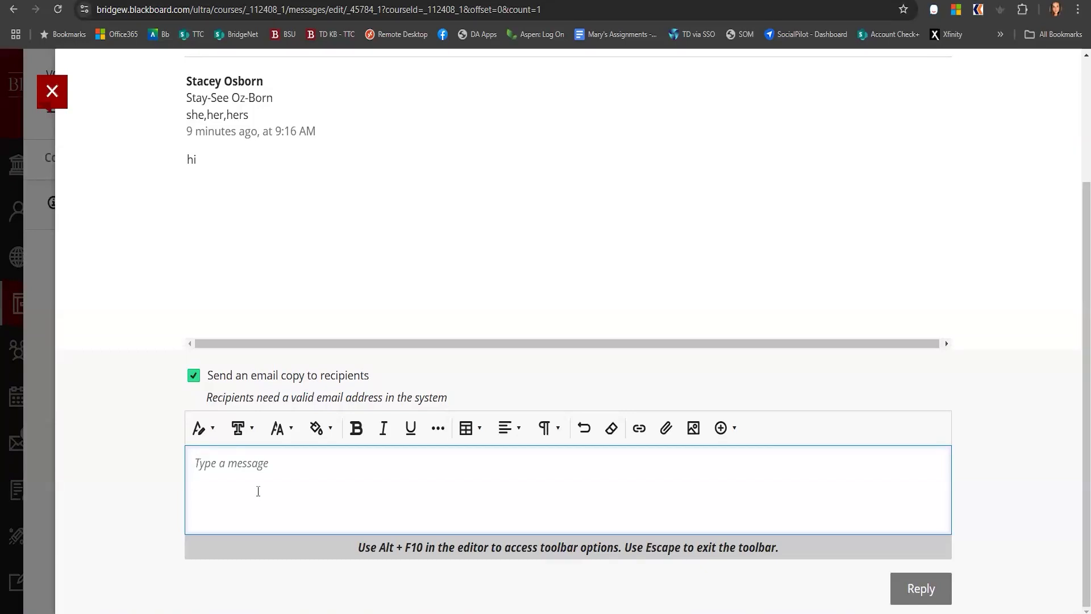
click(54, 93)
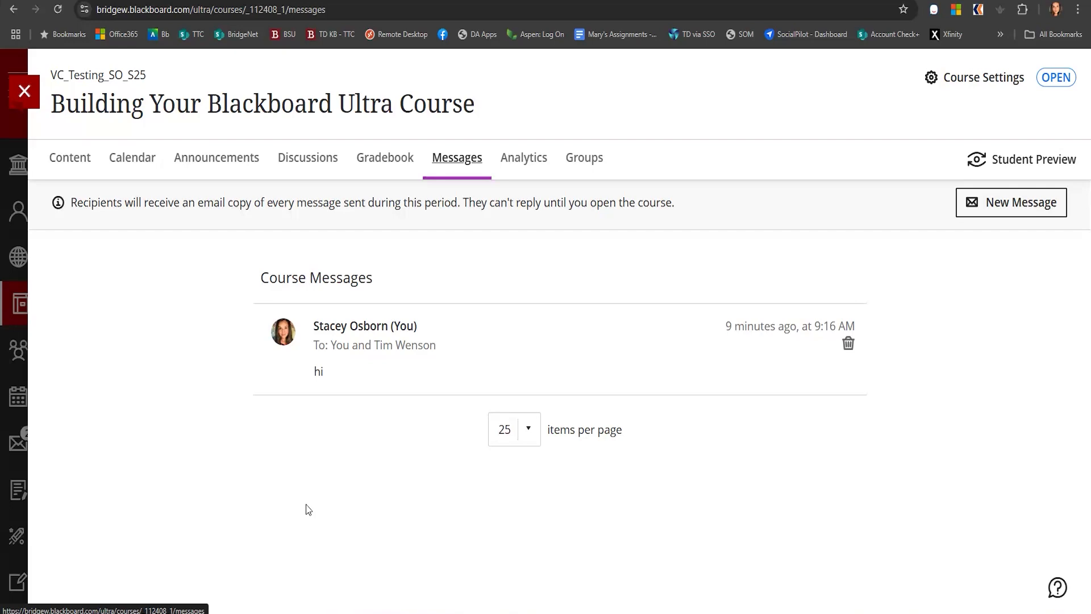
Return to Course Content and open Copy Items from the content options
click(68, 158)
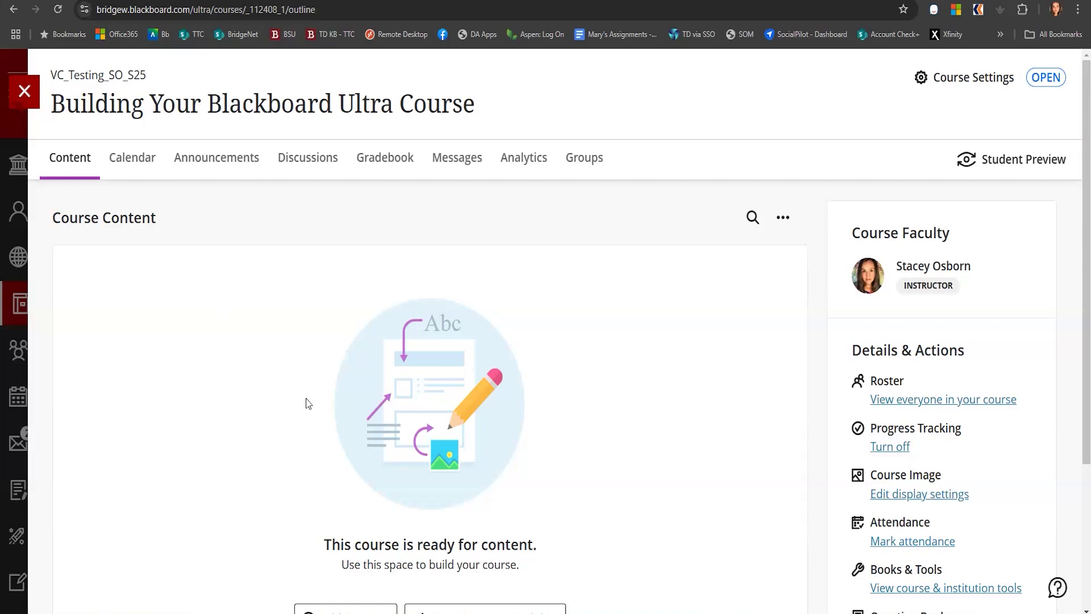
scroll(306, 404, down, 1)
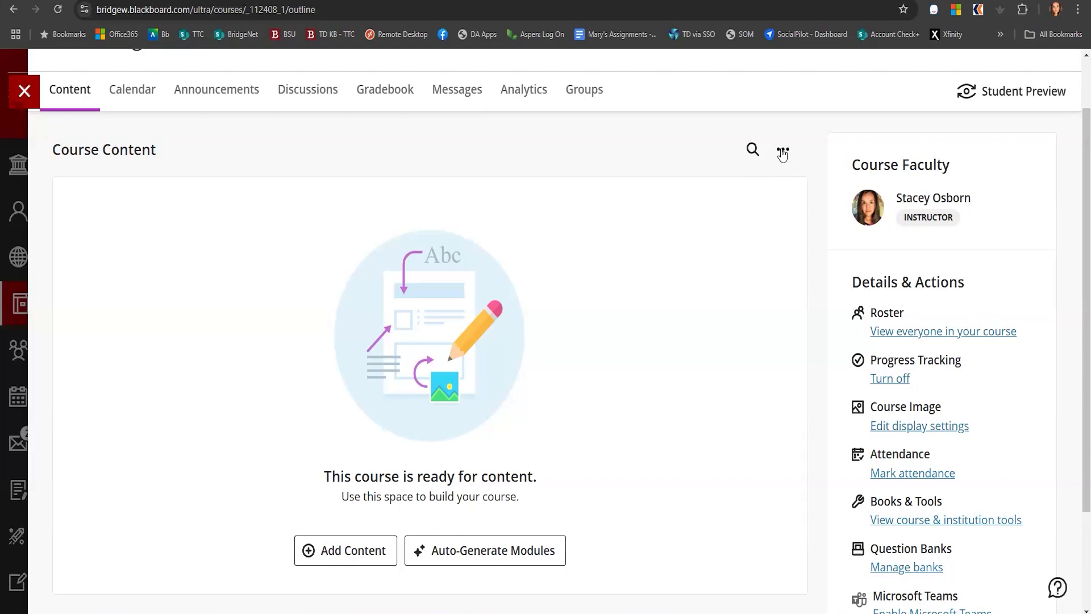
click(782, 153)
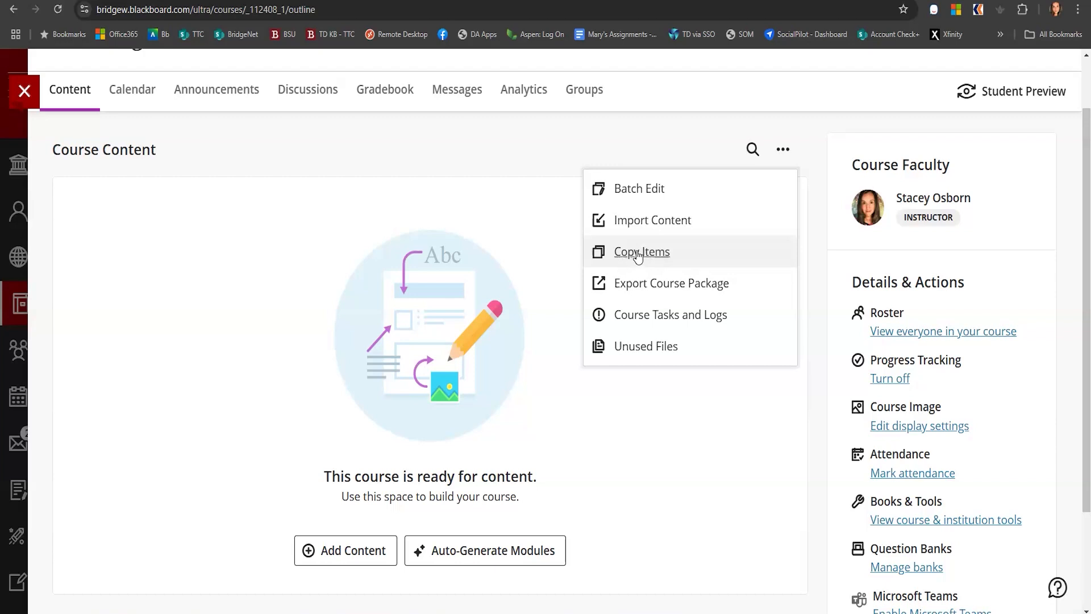
click(638, 255)
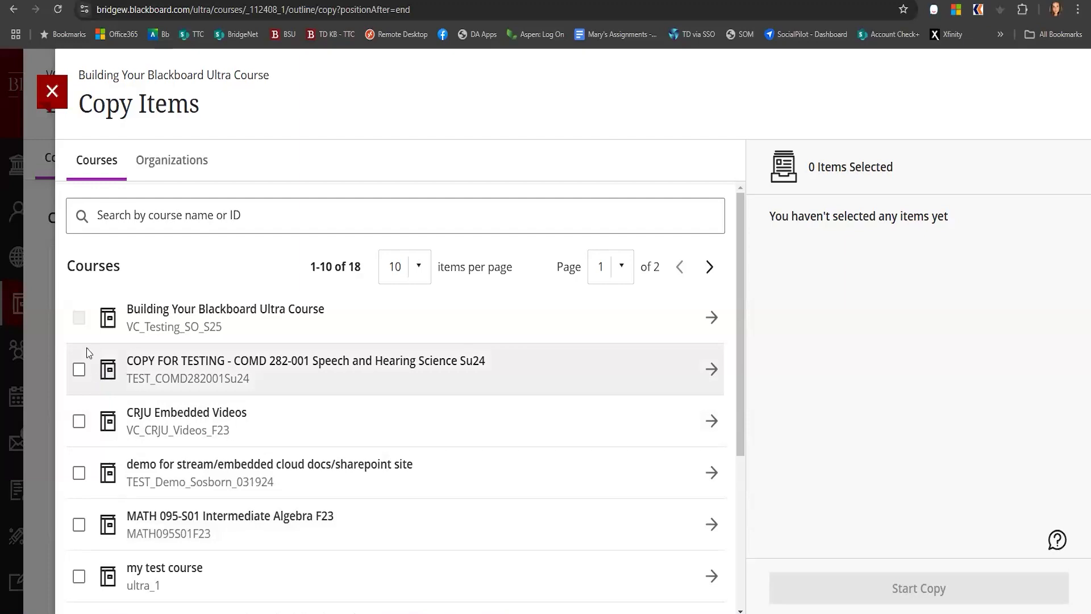
Select the Welcome to the course! item from the COPY FOR TESTING - COMD 282-001 course's Content for copying
click(79, 370)
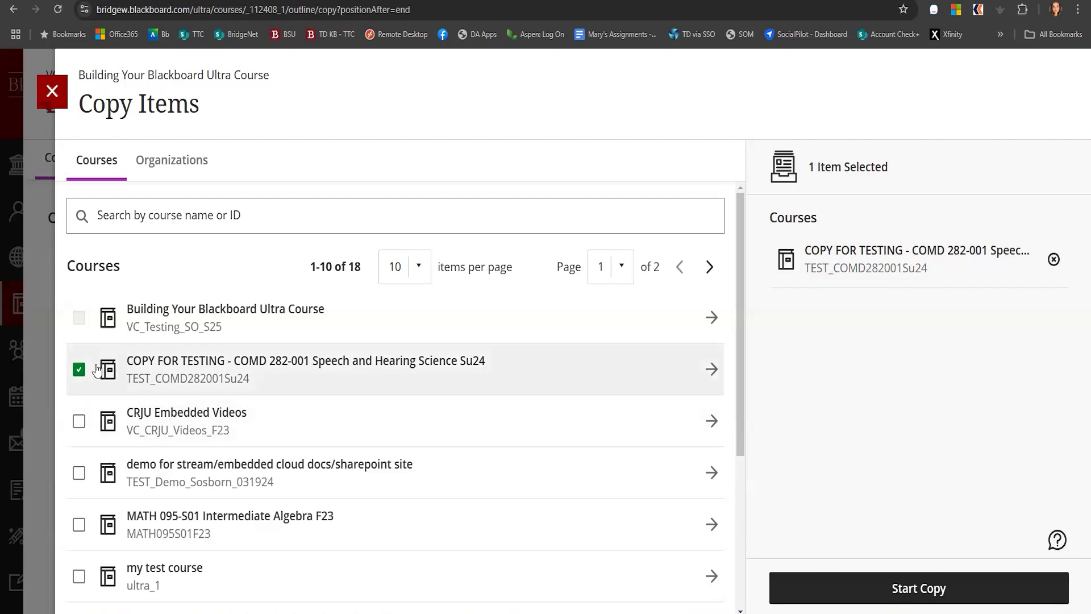
click(79, 370)
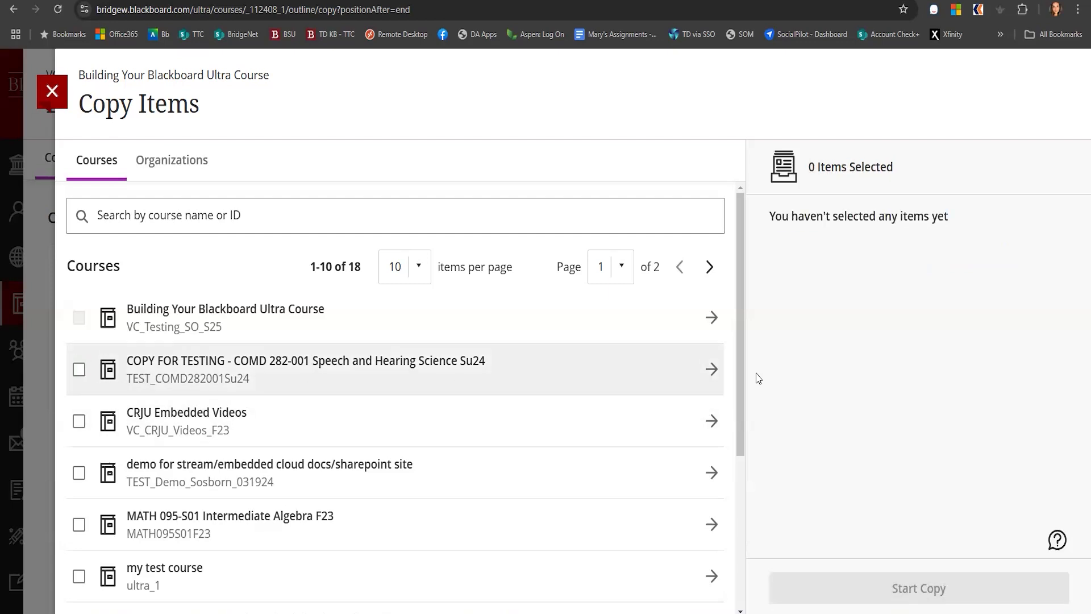
click(710, 369)
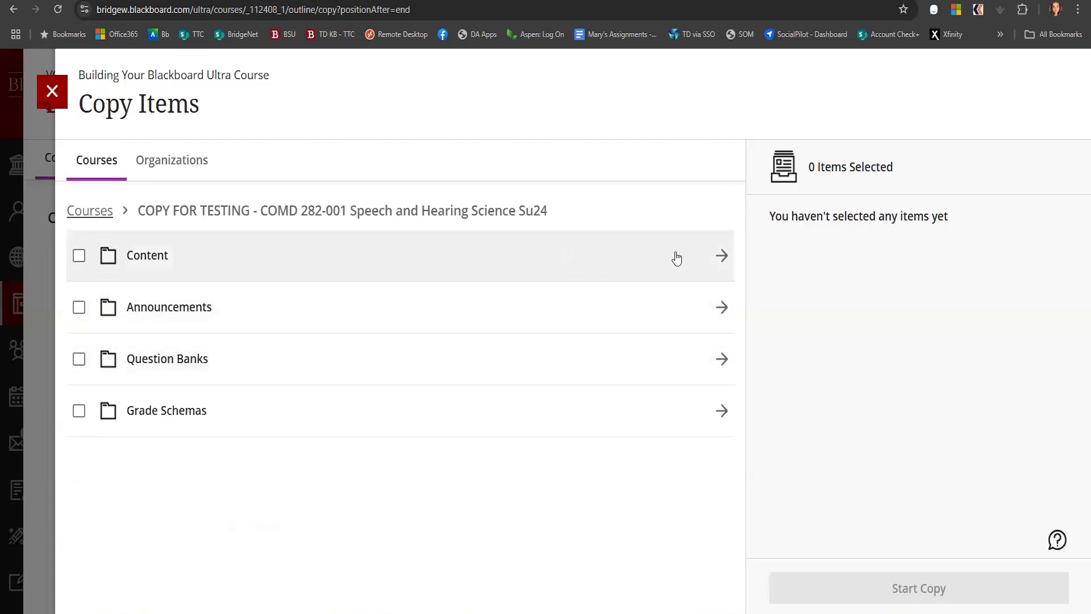
click(721, 255)
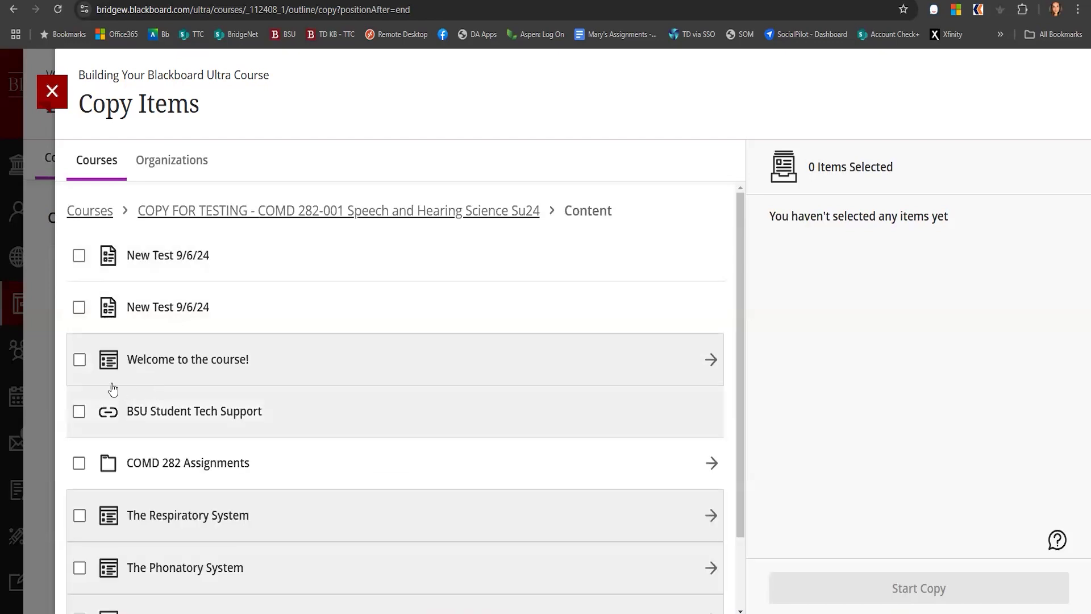
click(79, 363)
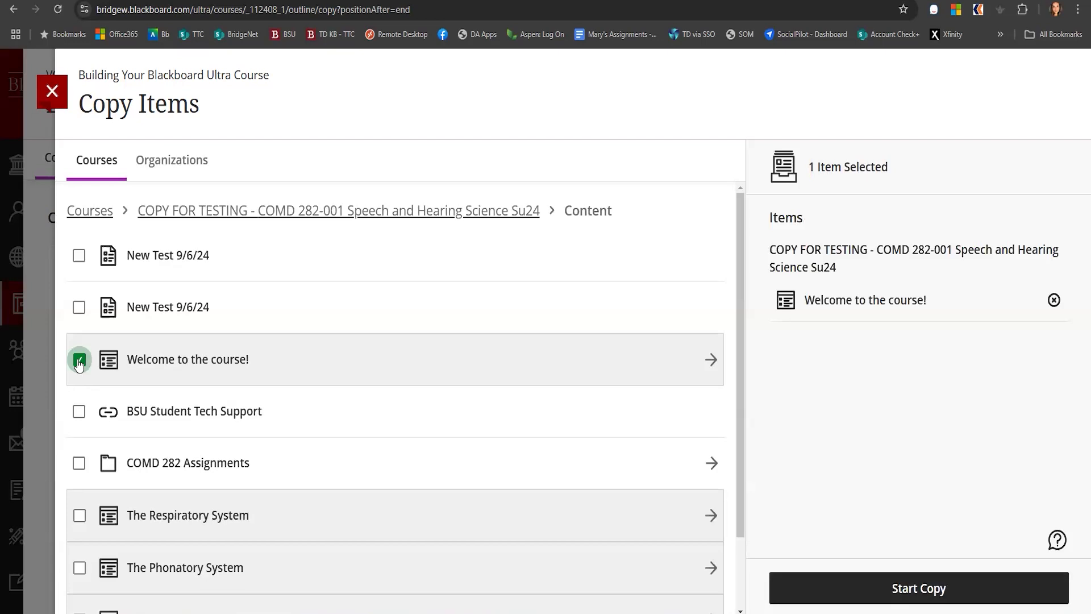
Start copying the selected Welcome to the course! item, then expand and collapse the copied module to view its contents
click(908, 590)
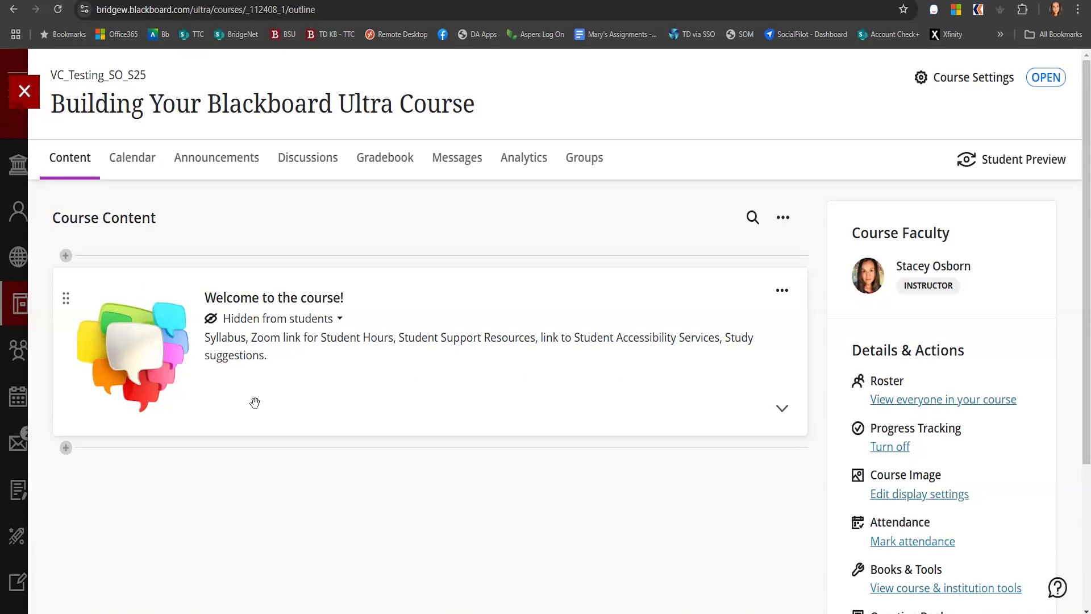
click(346, 366)
scroll(325, 468, down, 3)
scroll(325, 468, up, 3)
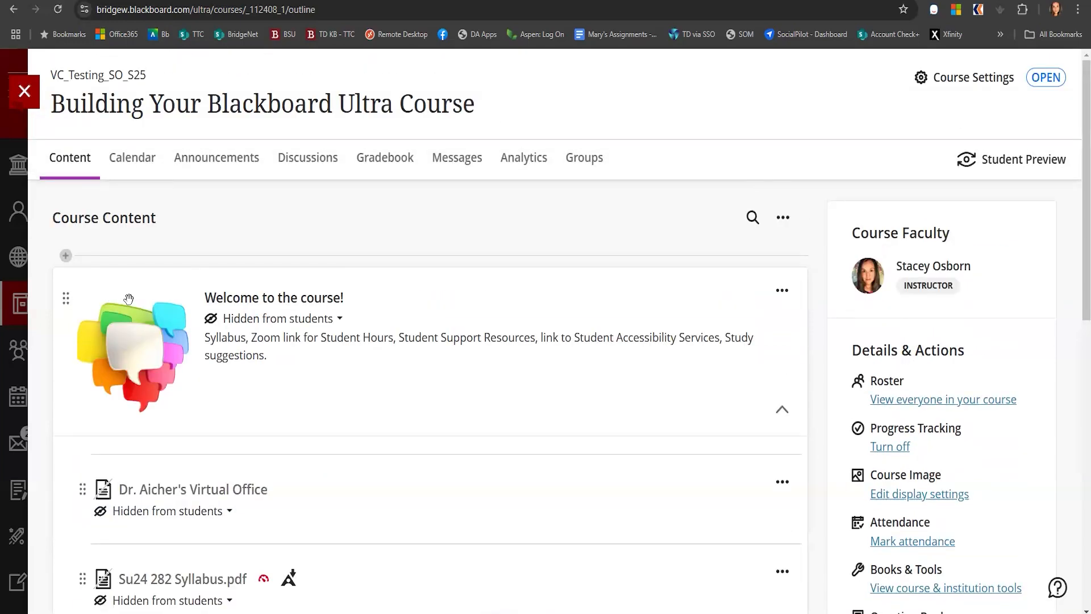
click(376, 365)
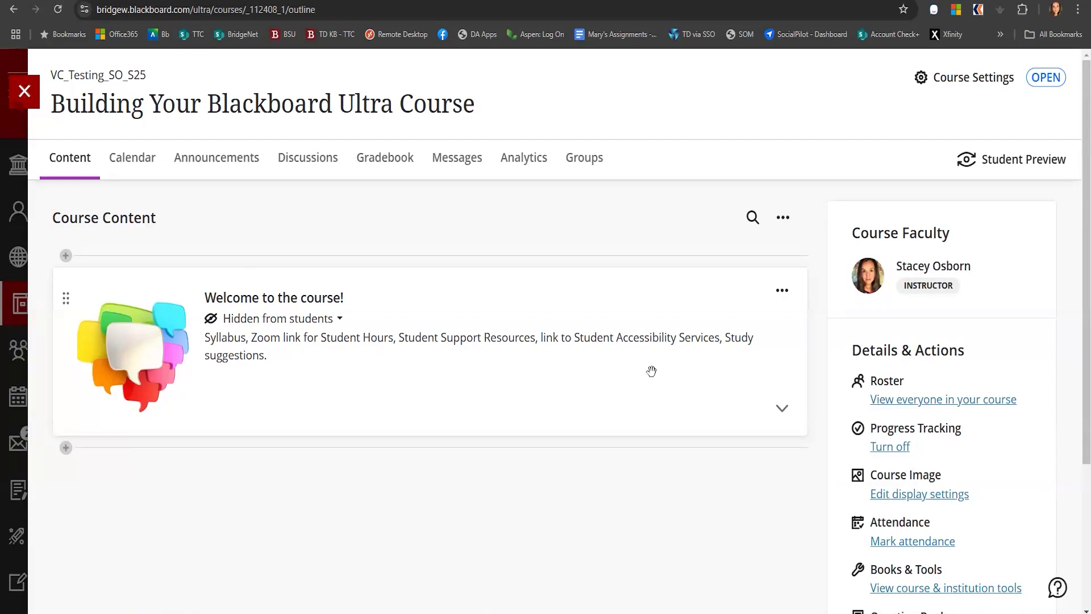
Delete the copied Welcome to the course! module from Course Content
click(781, 293)
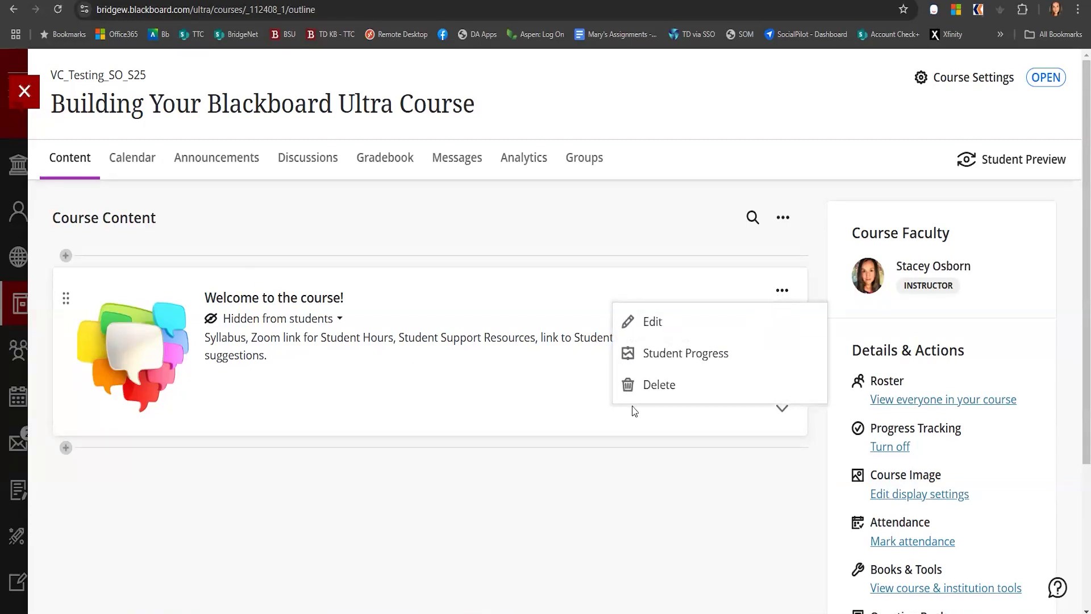
click(653, 384)
click(686, 410)
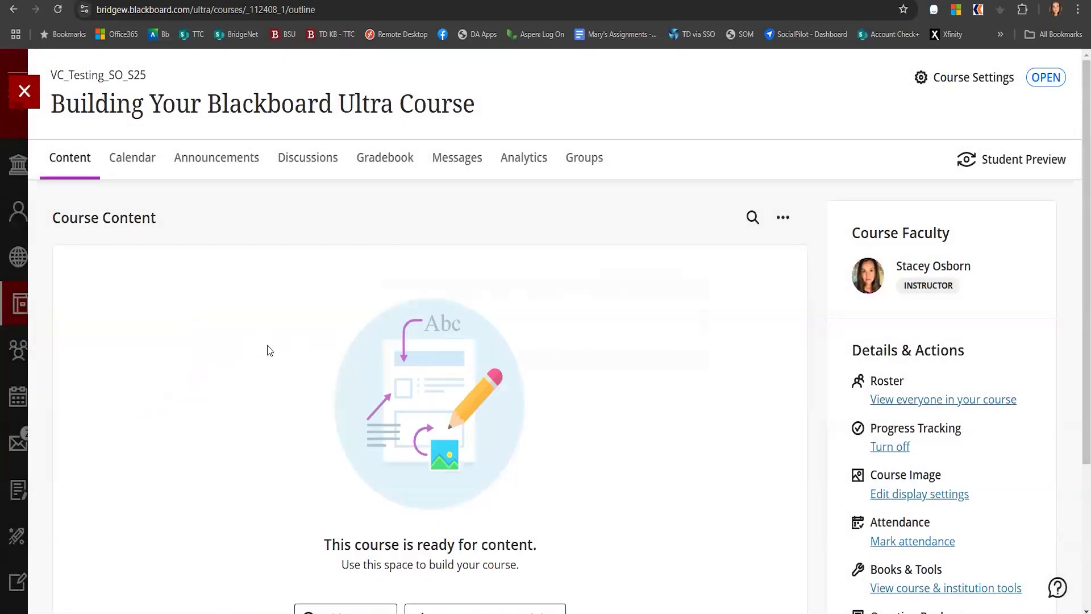
scroll(329, 541, down, 1)
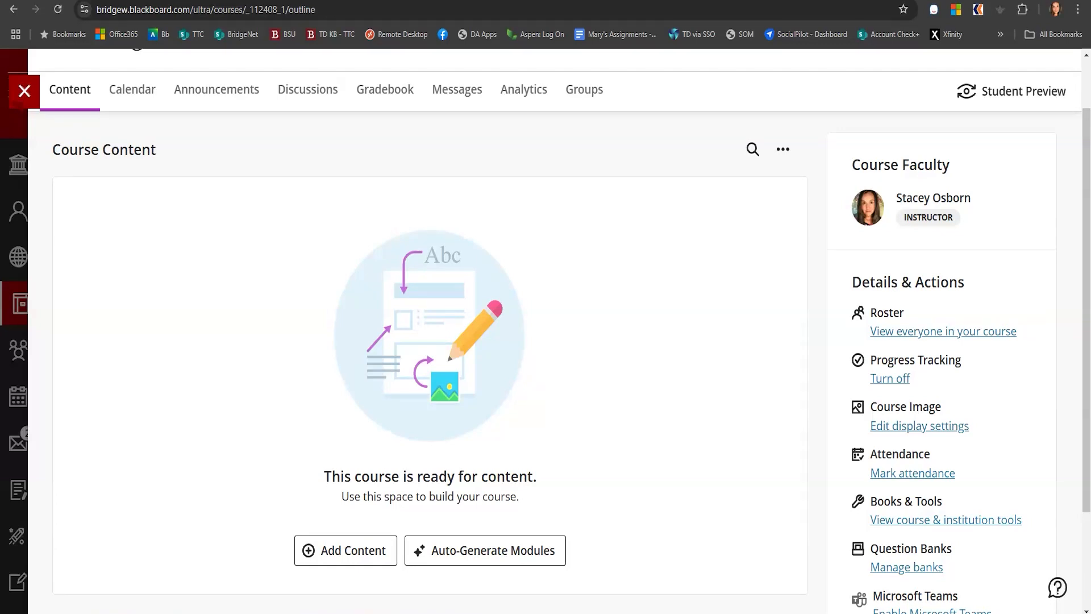
Start Auto-Generate Modules and paste the weekly course outline into the Description field
click(488, 554)
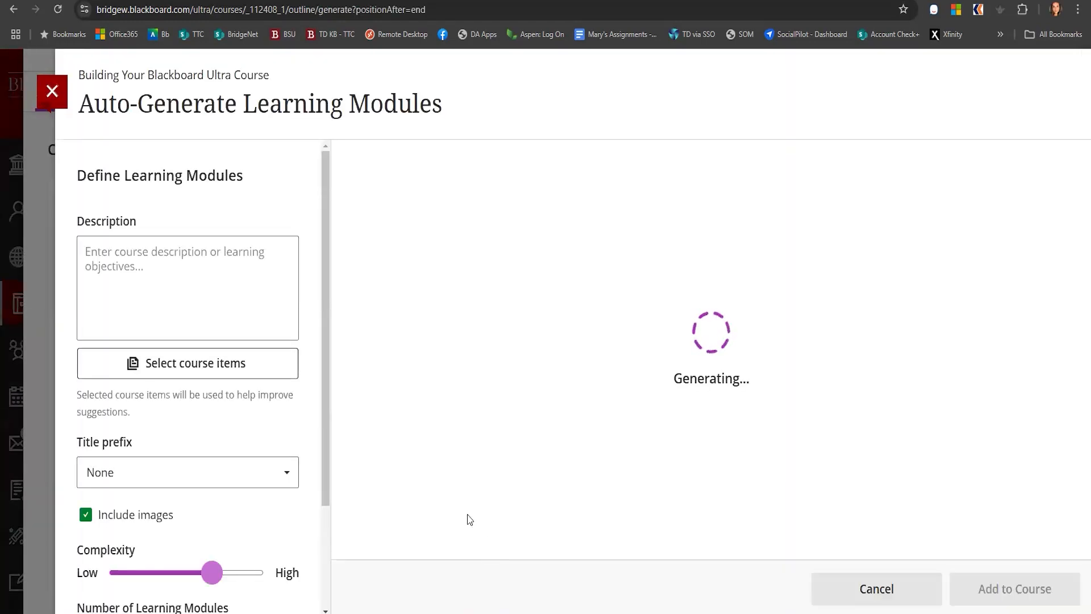
click(89, 252)
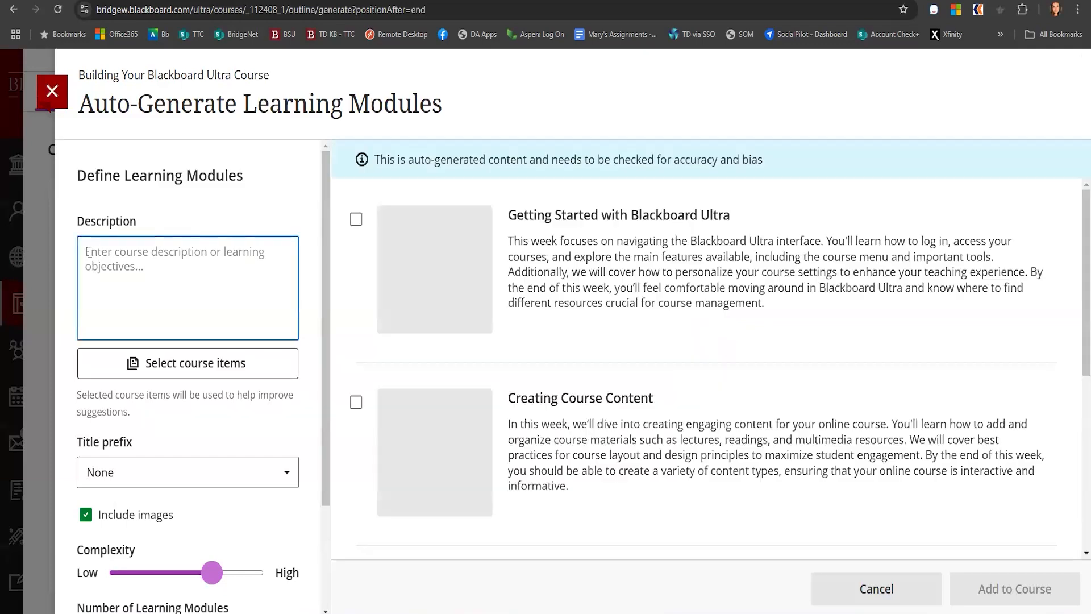
key(ctrl+v)
scroll(121, 278, up, 10)
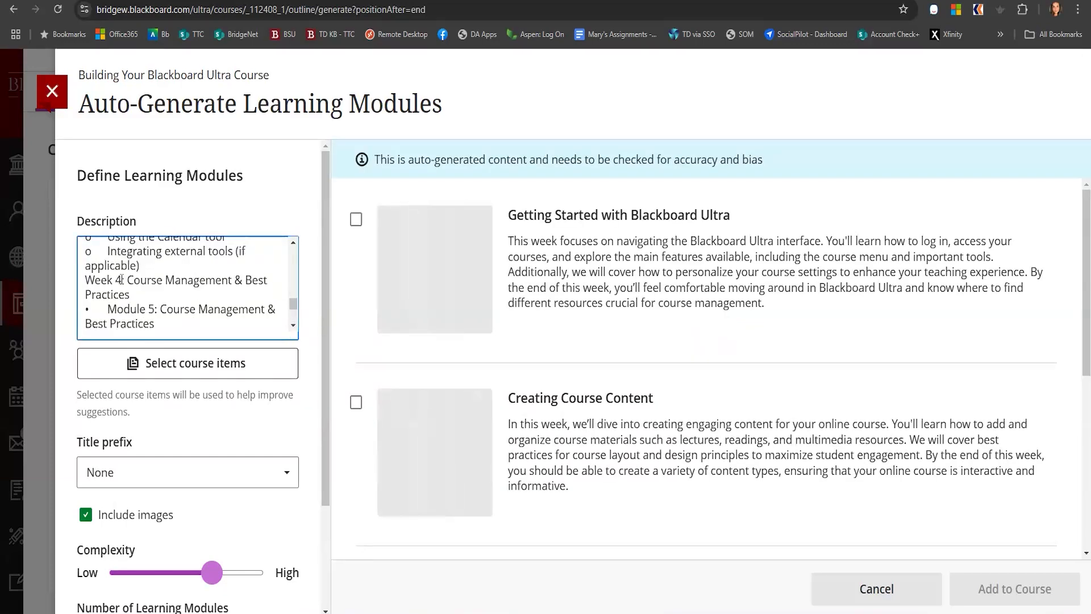
scroll(121, 278, up, 3)
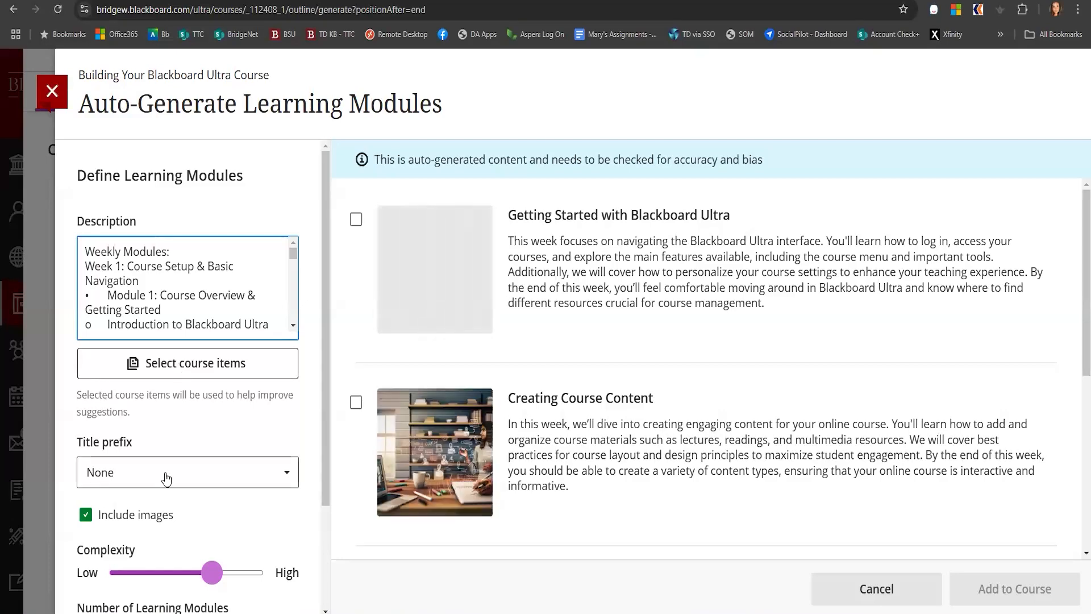
Set the title prefix for the generated modules to Week
click(96, 476)
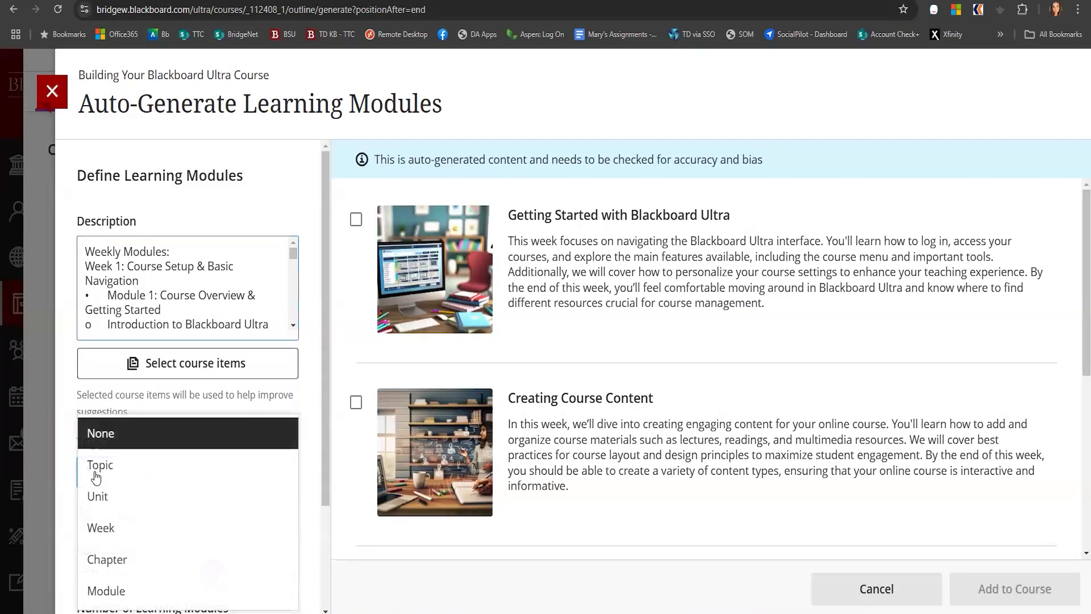
click(102, 532)
click(220, 484)
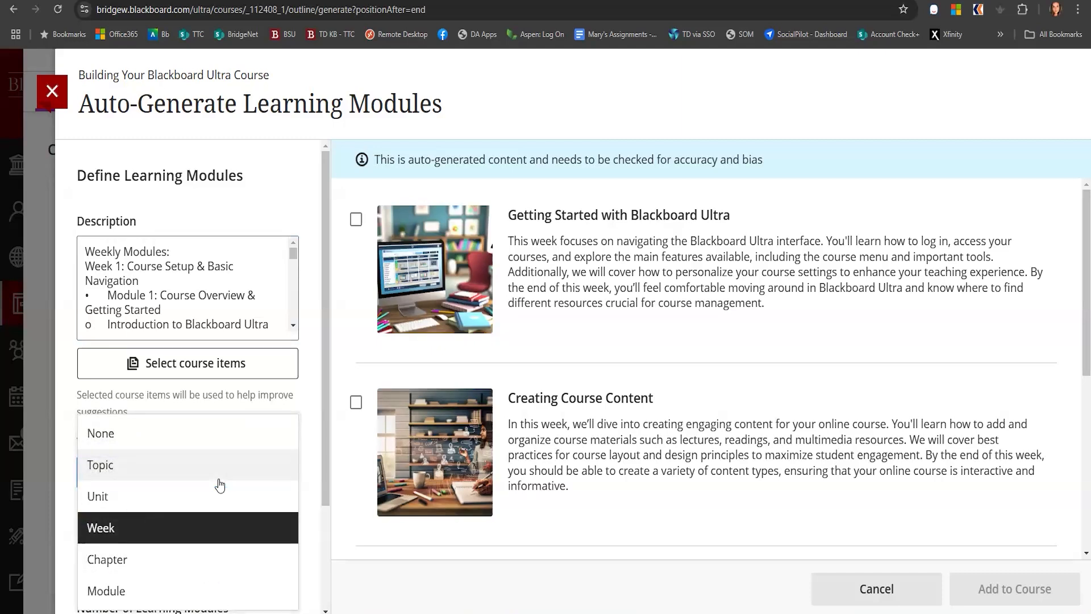
click(178, 528)
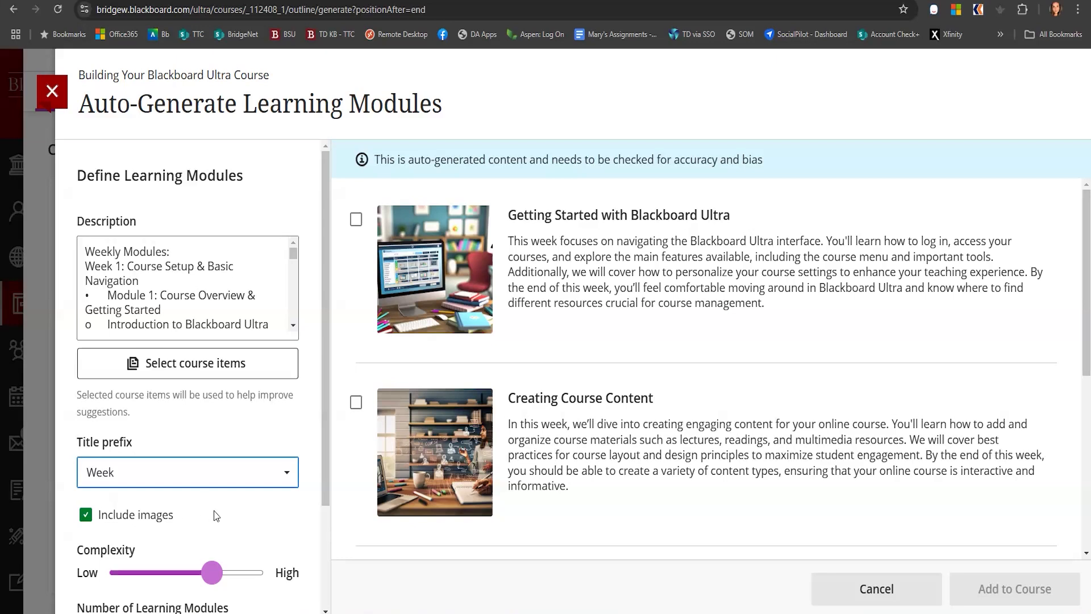
Set the number of learning modules to 4, check the advanced options, and generate the modules
scroll(254, 508, down, 3)
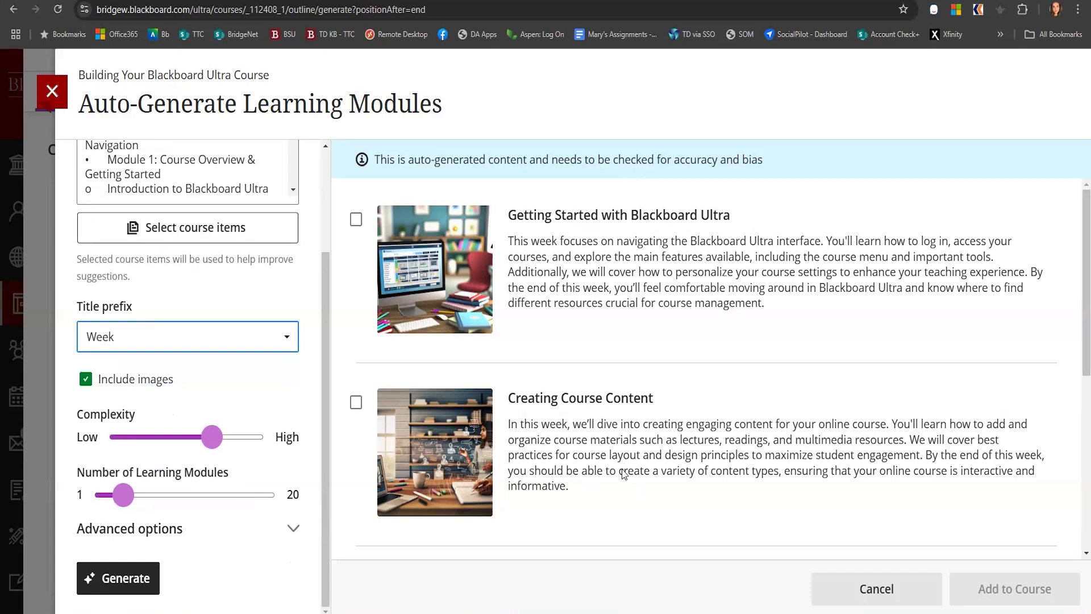
click(127, 496)
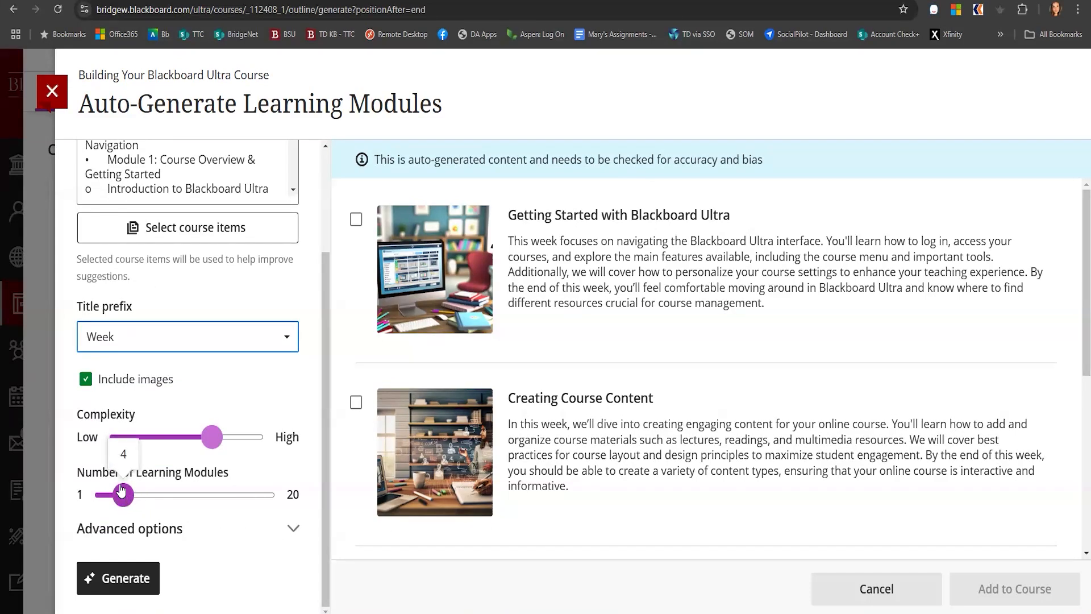
click(293, 528)
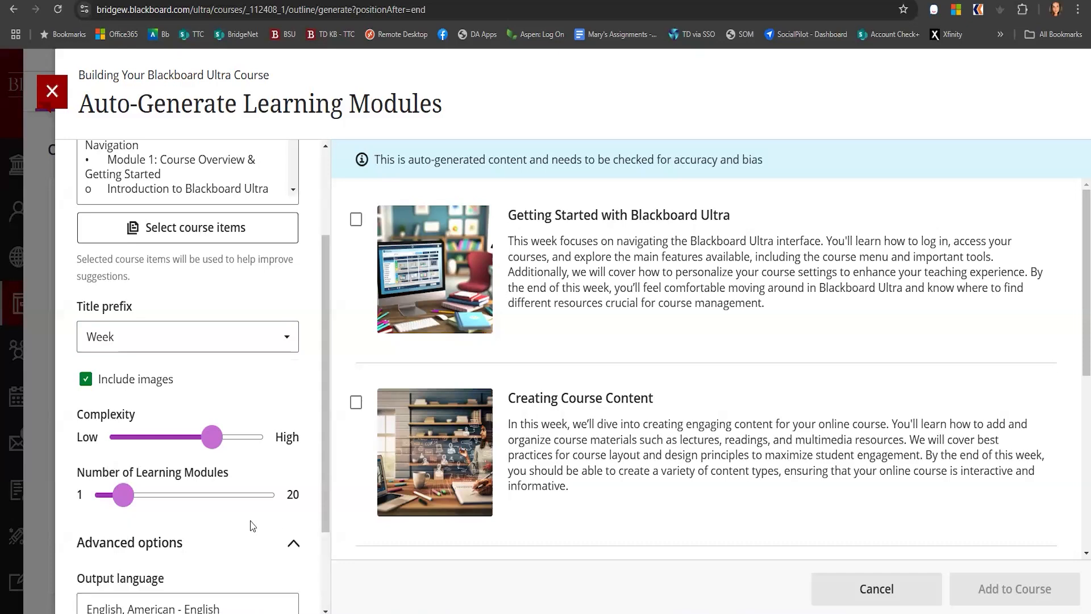
scroll(253, 526, down, 2)
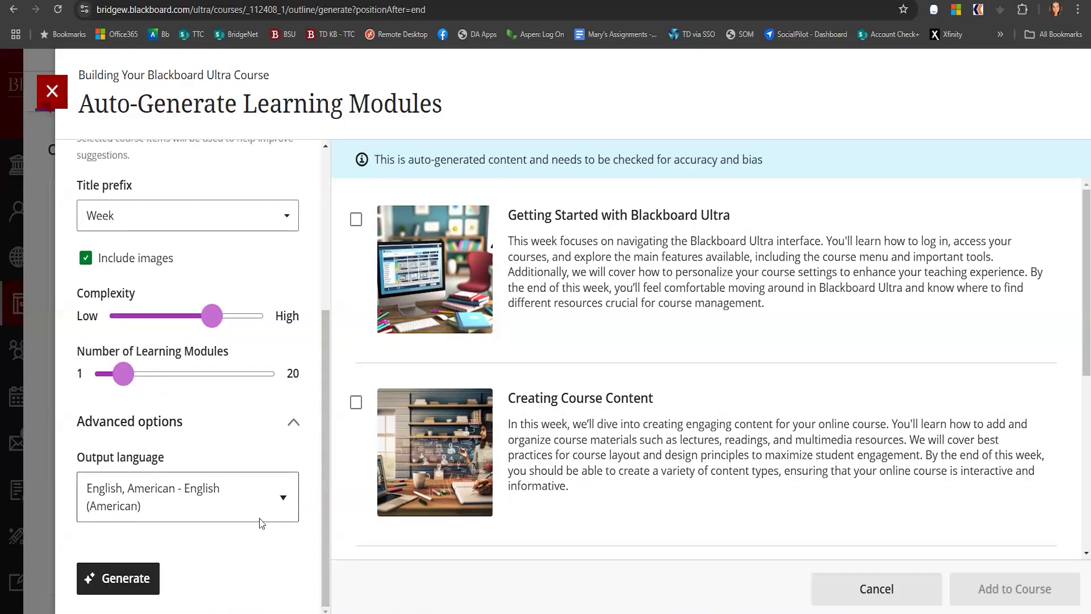
click(292, 424)
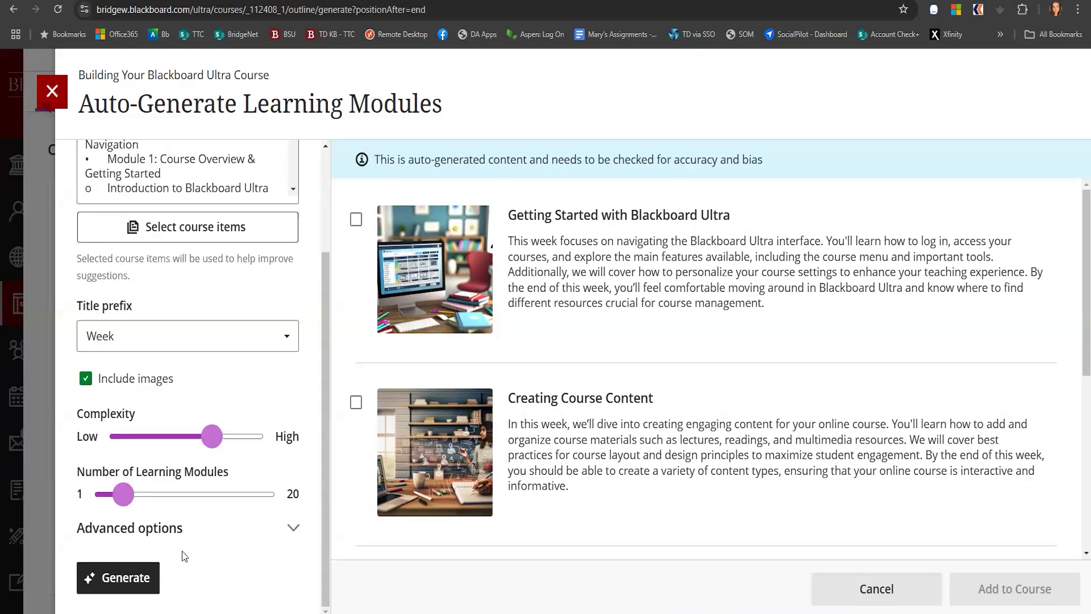
click(116, 581)
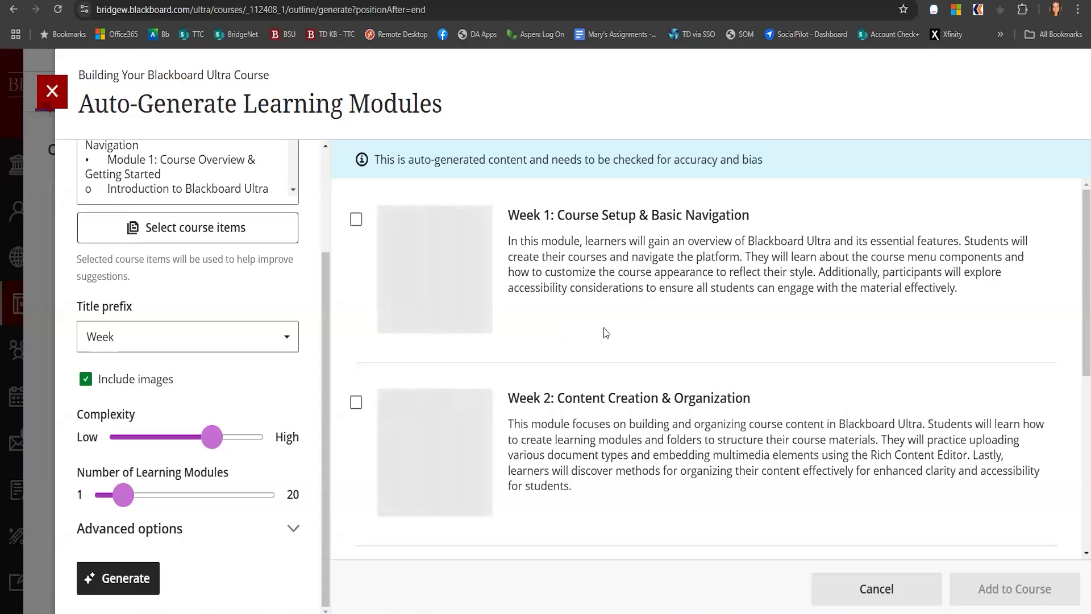
Select all four generated Week modules and add them to the course
click(356, 402)
scroll(607, 396, down, 3)
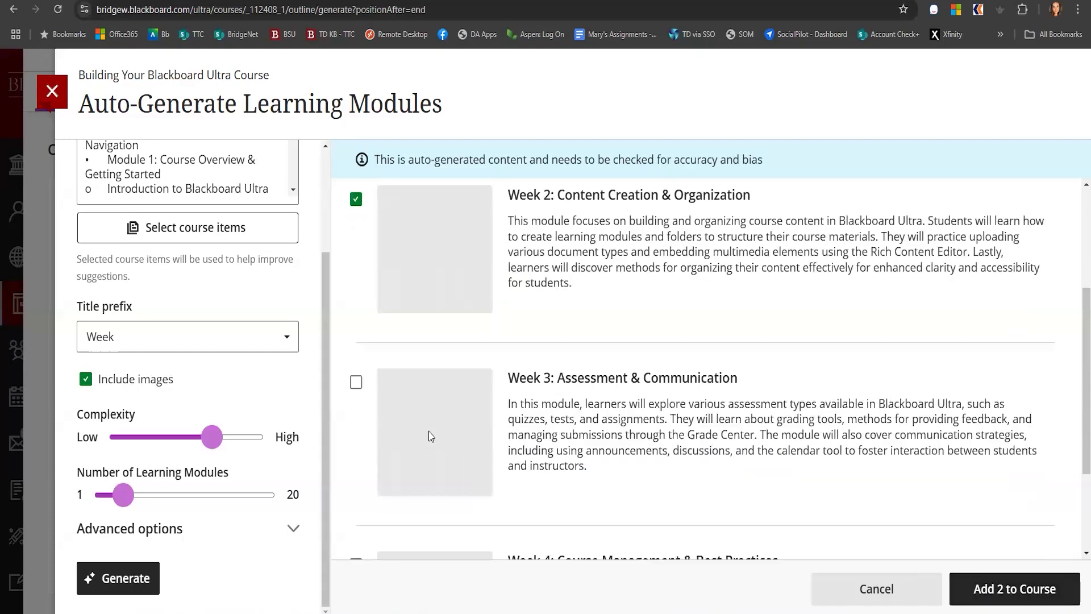
click(355, 380)
scroll(362, 473, down, 2)
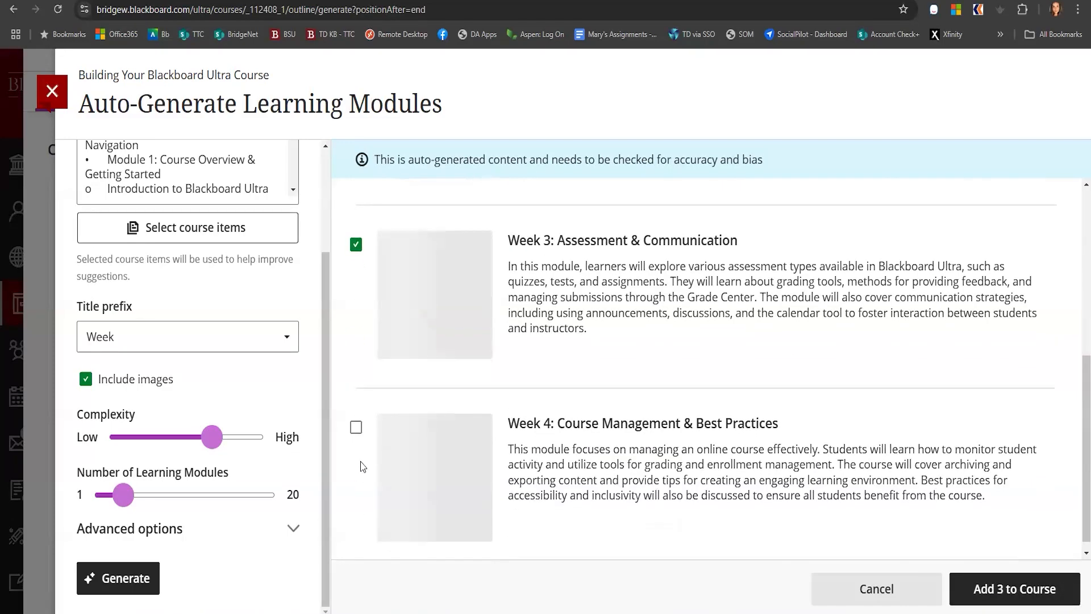
click(356, 426)
scroll(615, 388, up, 5)
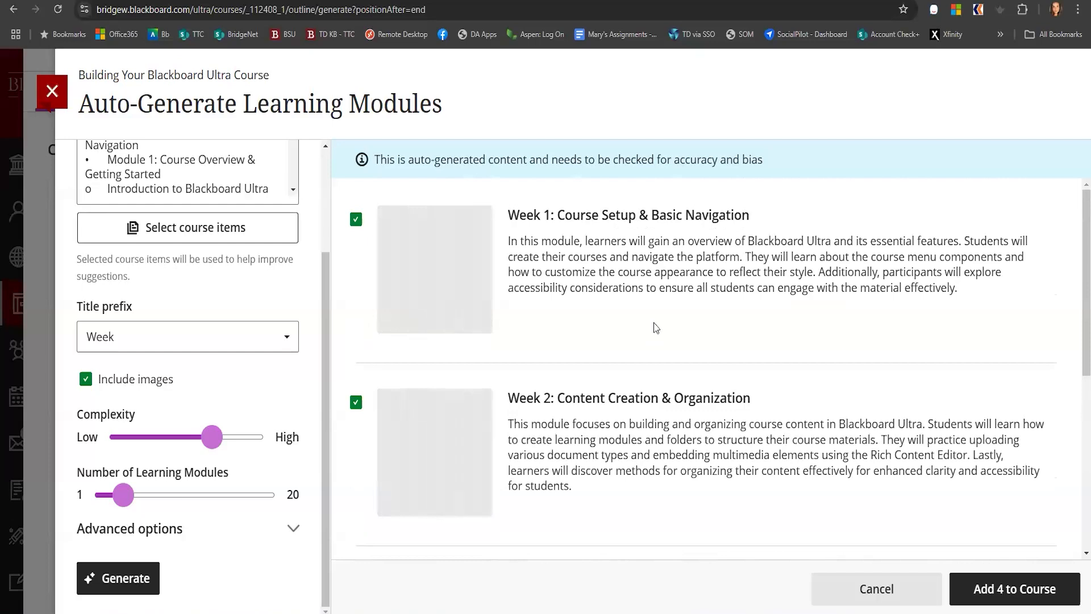
click(1012, 591)
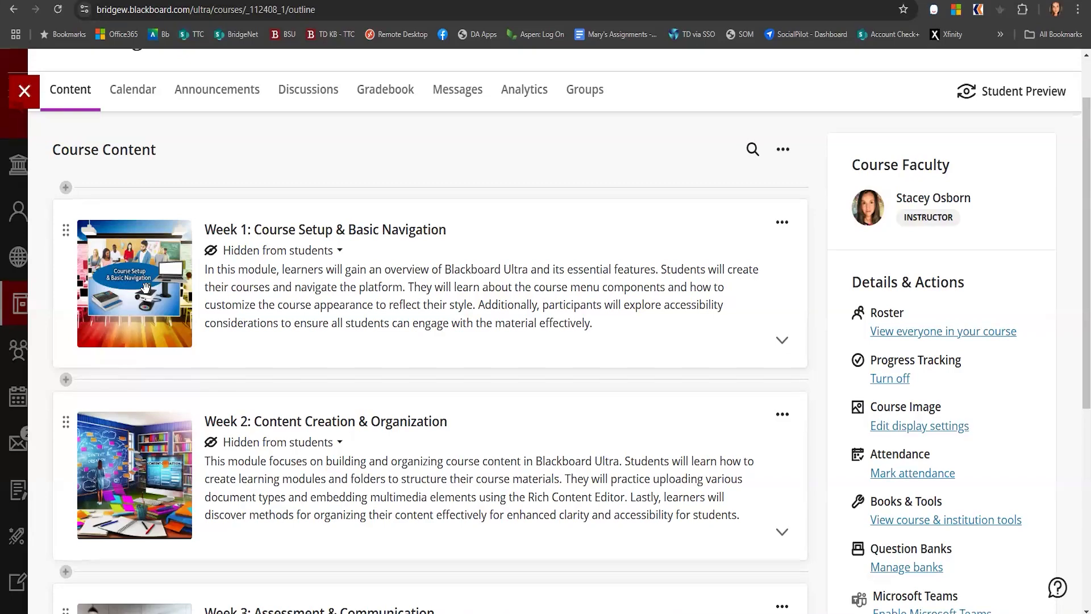
Open the Week 1: Course Setup & Basic Navigation module for editing and make it visible to students
scroll(116, 457, down, 1)
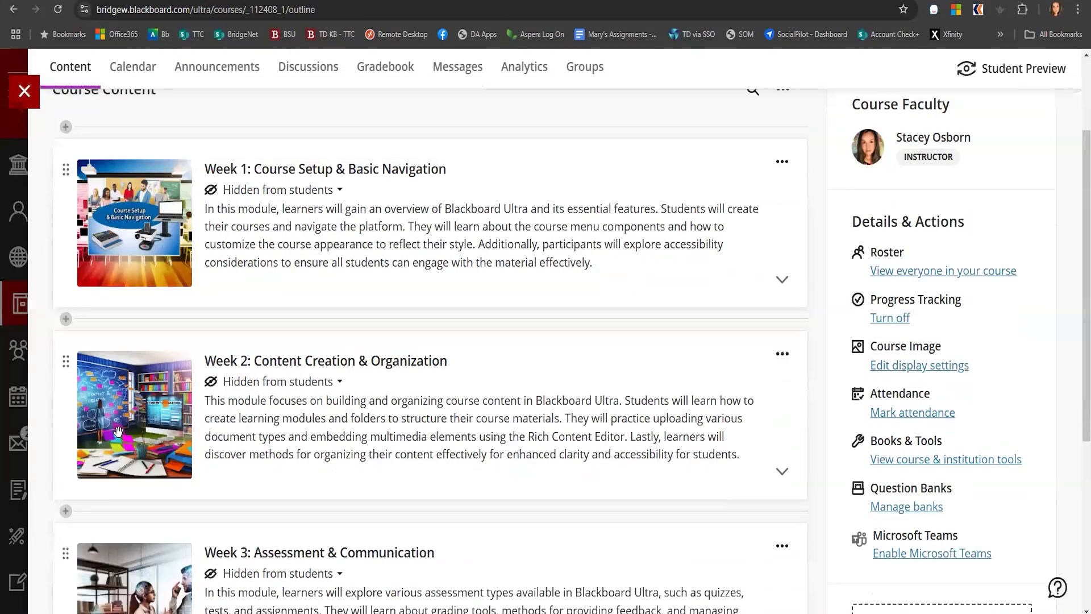
scroll(117, 431, down, 3)
scroll(118, 431, down, 1)
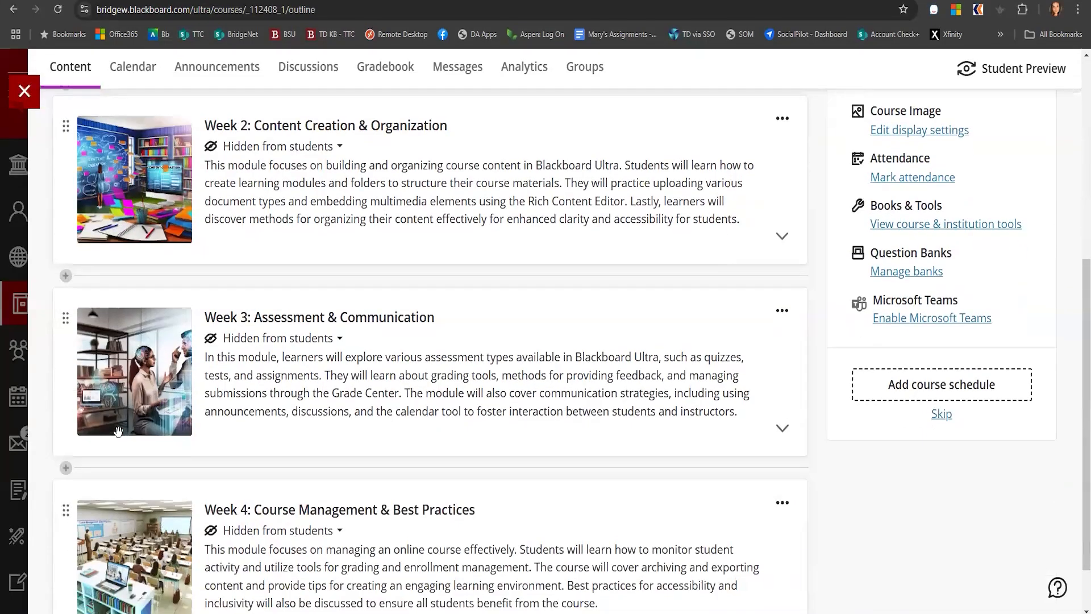
scroll(119, 431, up, 3)
scroll(118, 432, up, 2)
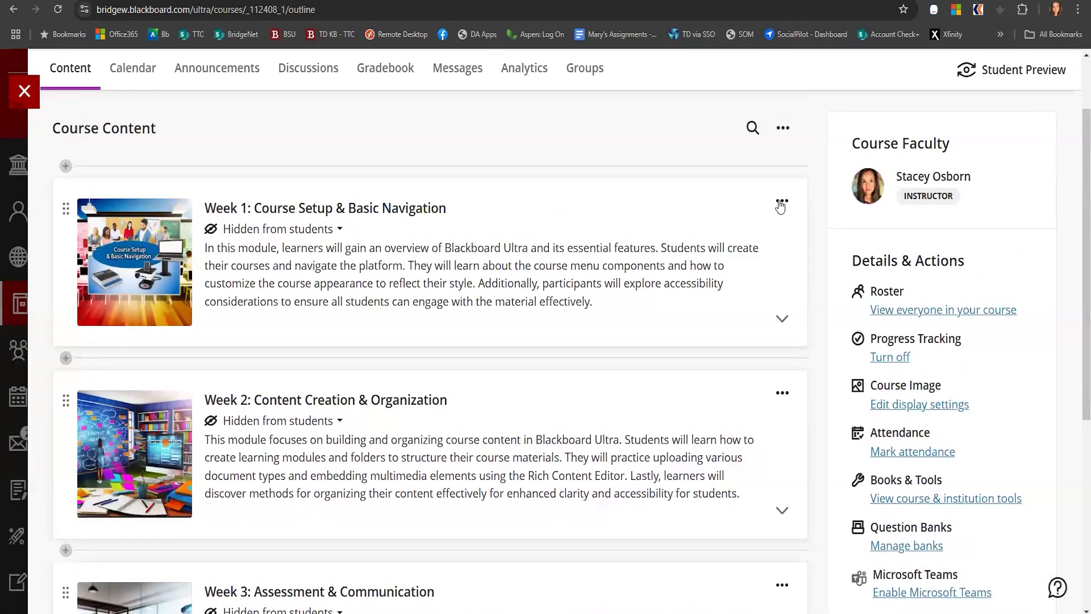
click(782, 203)
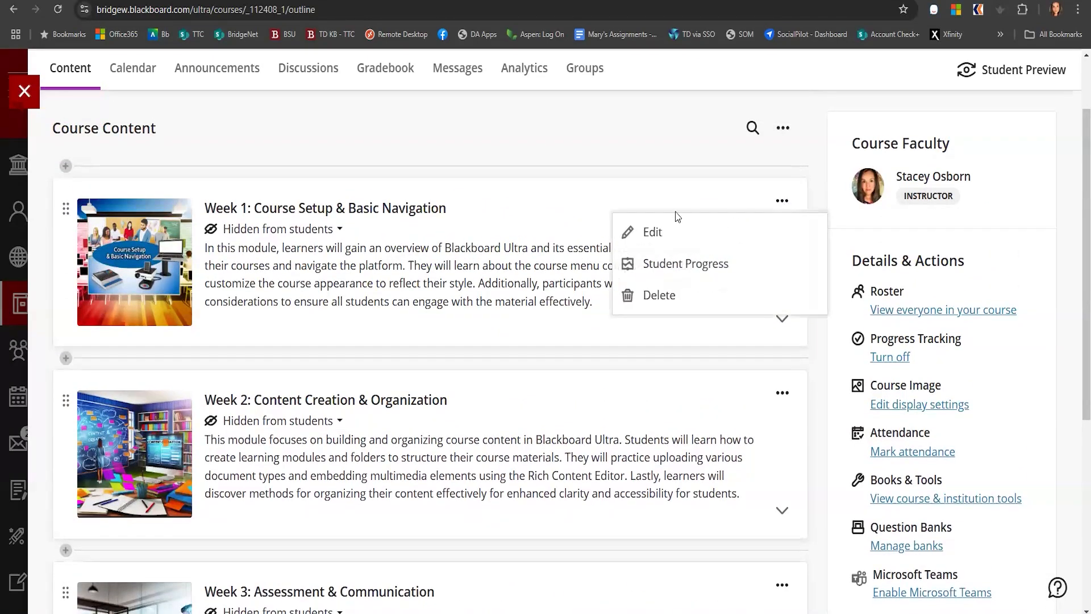
click(653, 232)
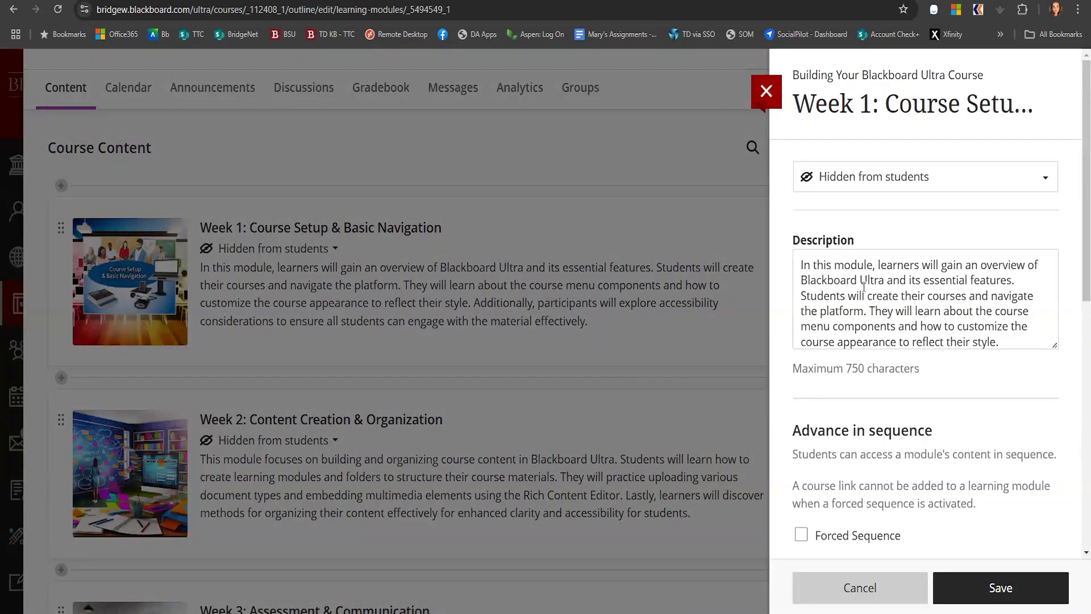
click(873, 180)
click(850, 213)
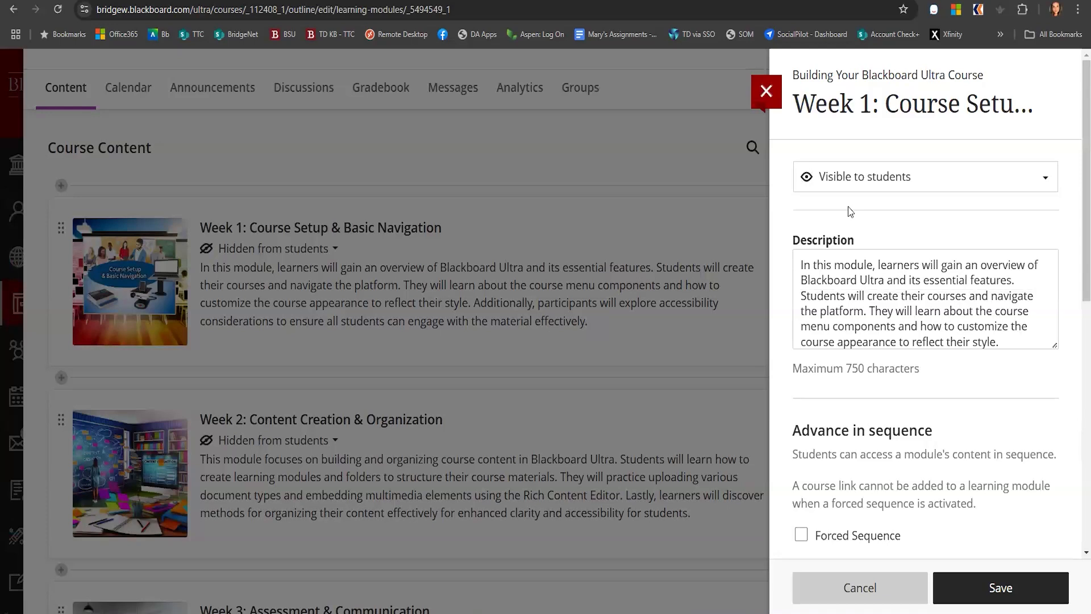
Turn the module's Forced Sequence option on and back off
scroll(802, 512, down, 2)
click(821, 407)
click(892, 404)
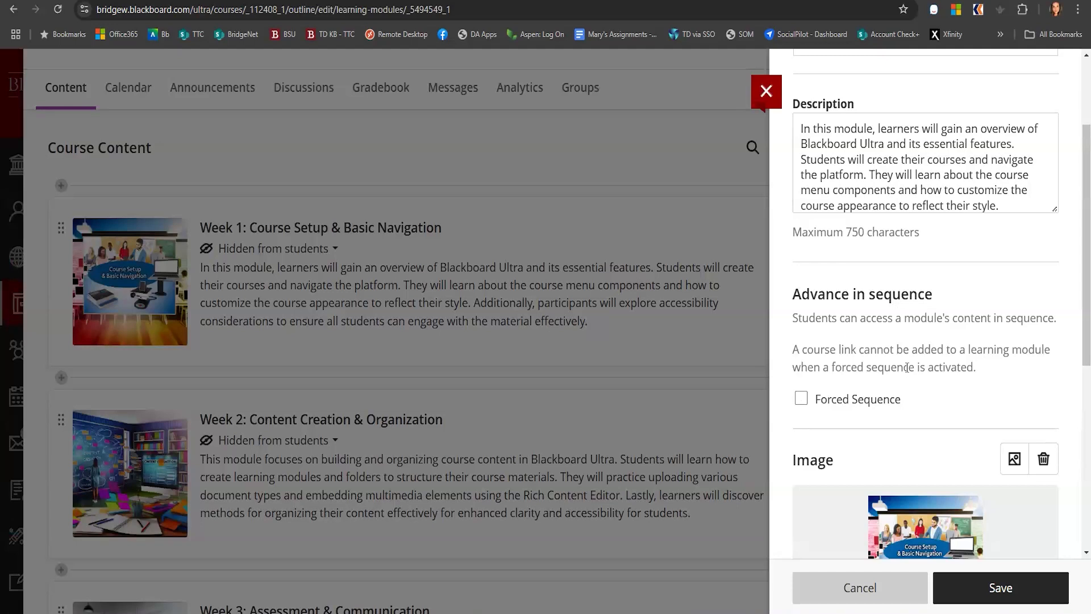
click(800, 399)
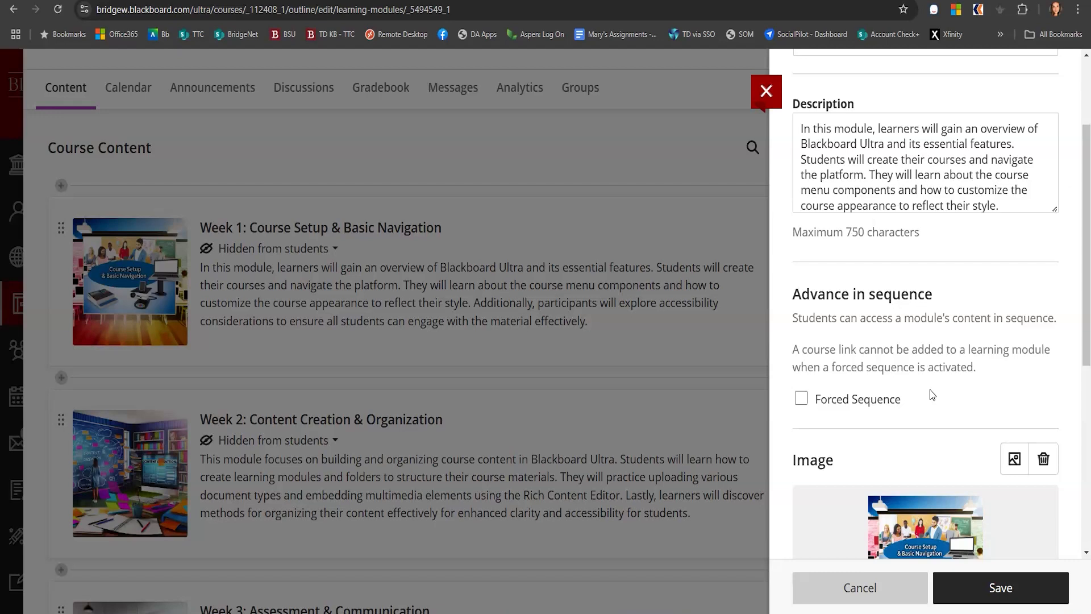
click(826, 402)
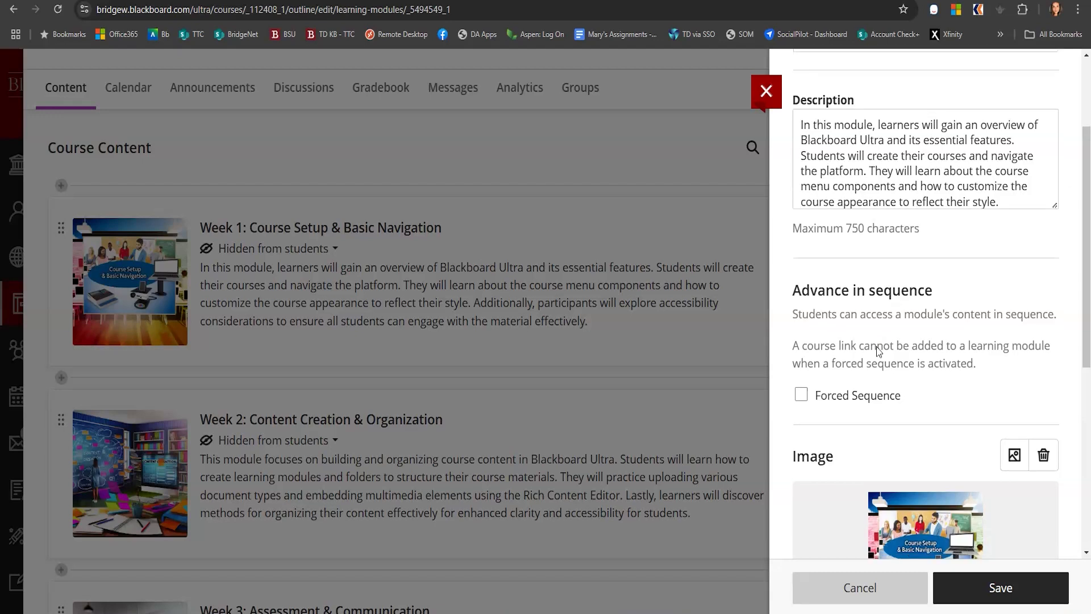
Open the module's insert image dialog to view the image source options, then close it
scroll(909, 329, down, 3)
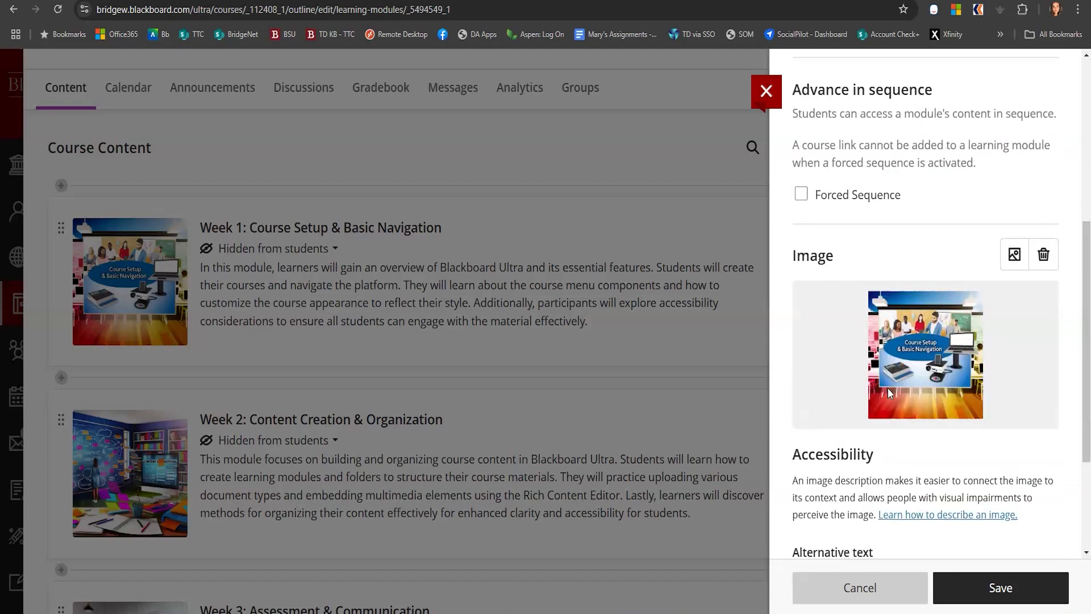
click(1014, 254)
click(488, 170)
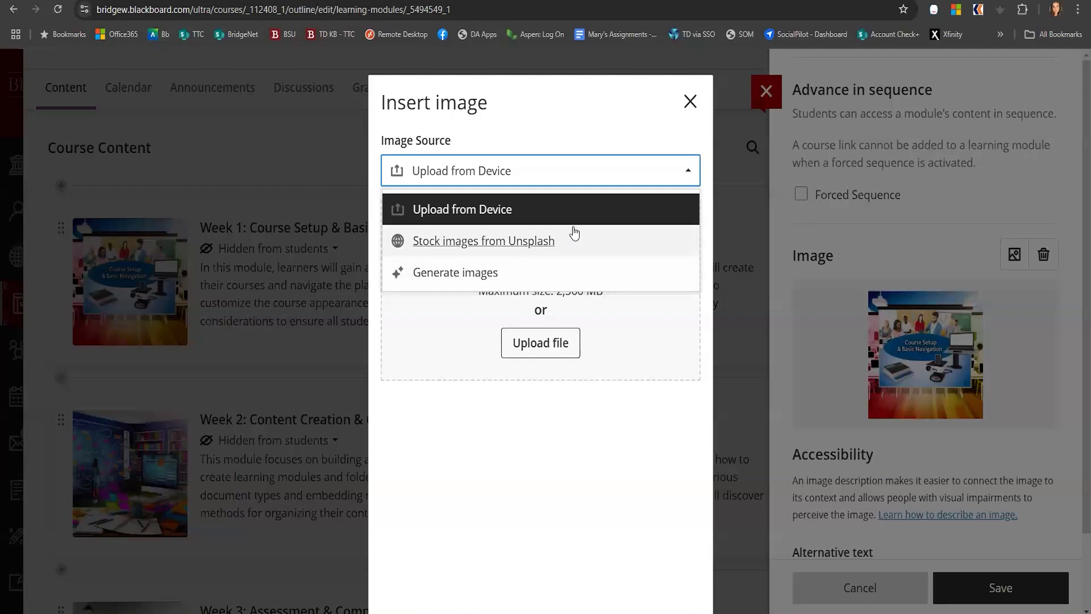
click(691, 102)
click(691, 103)
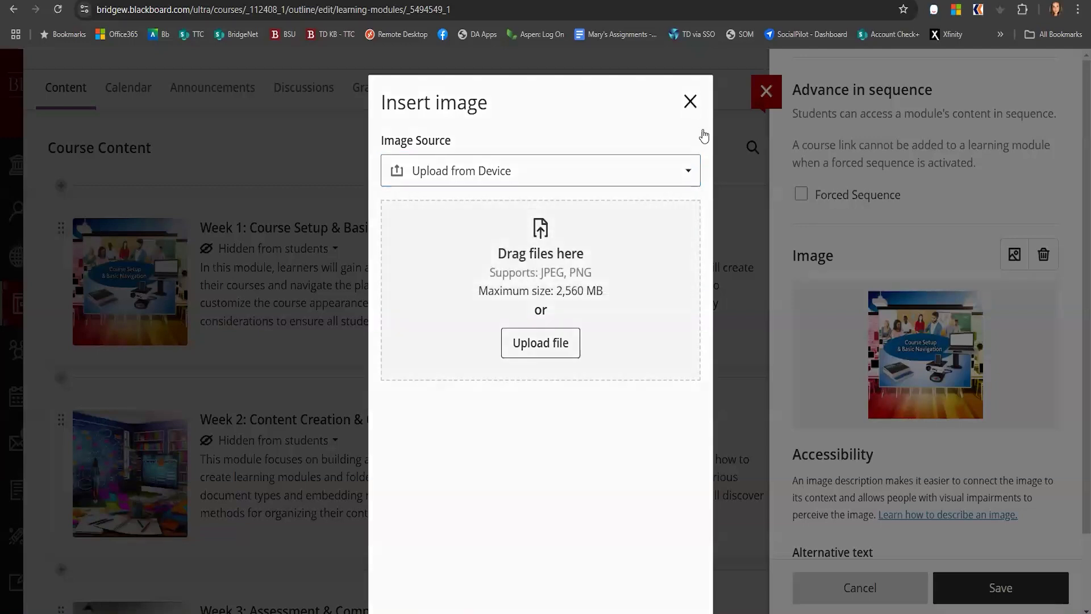
Toggle the image's decorative mark off and back on, then save the module edits
scroll(864, 434, down, 3)
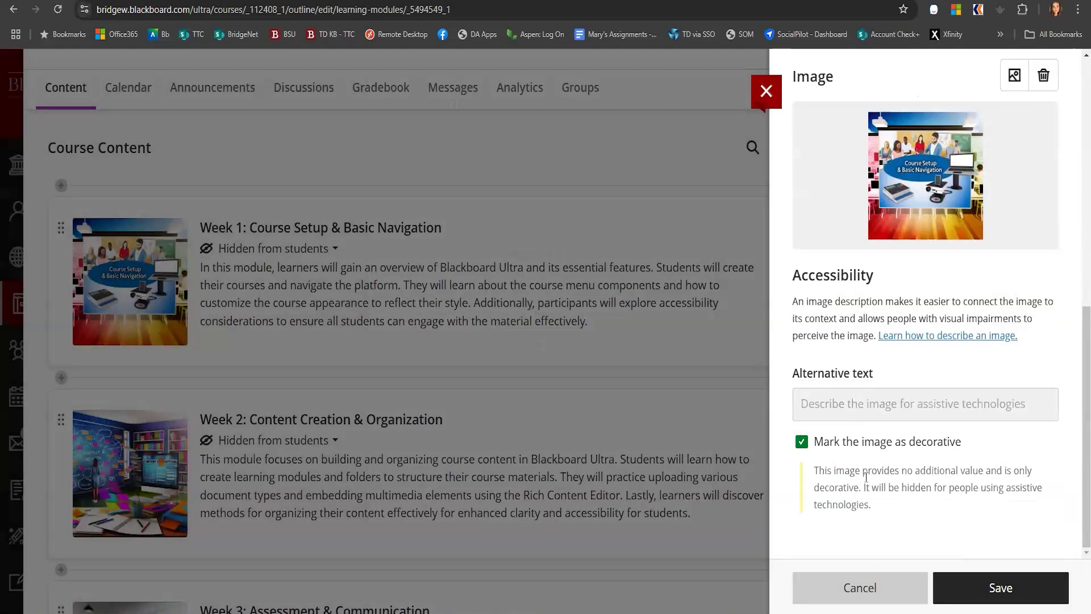
click(801, 445)
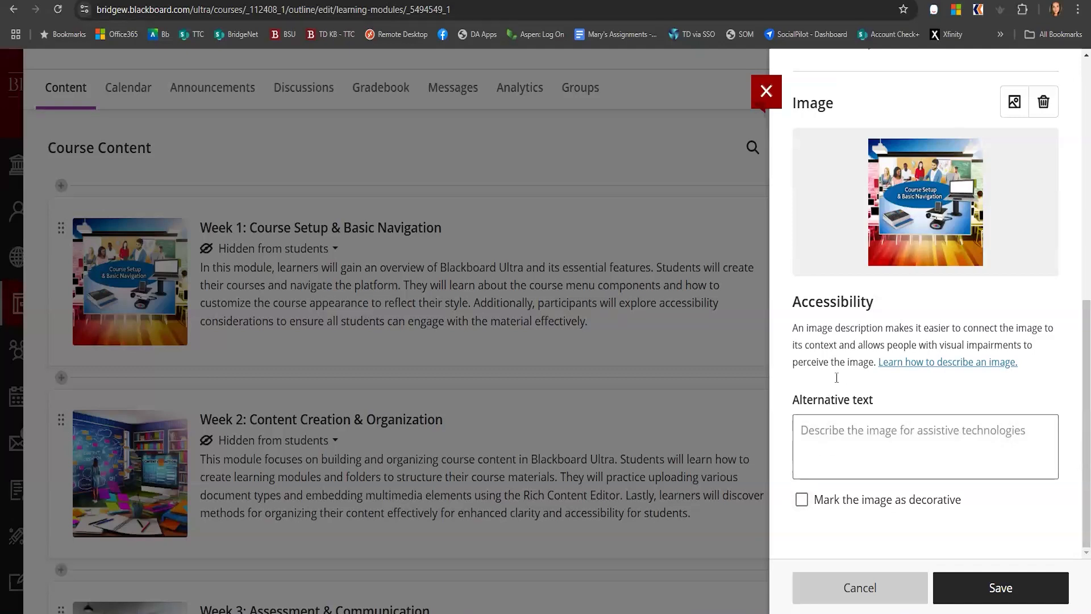
click(801, 500)
click(1026, 602)
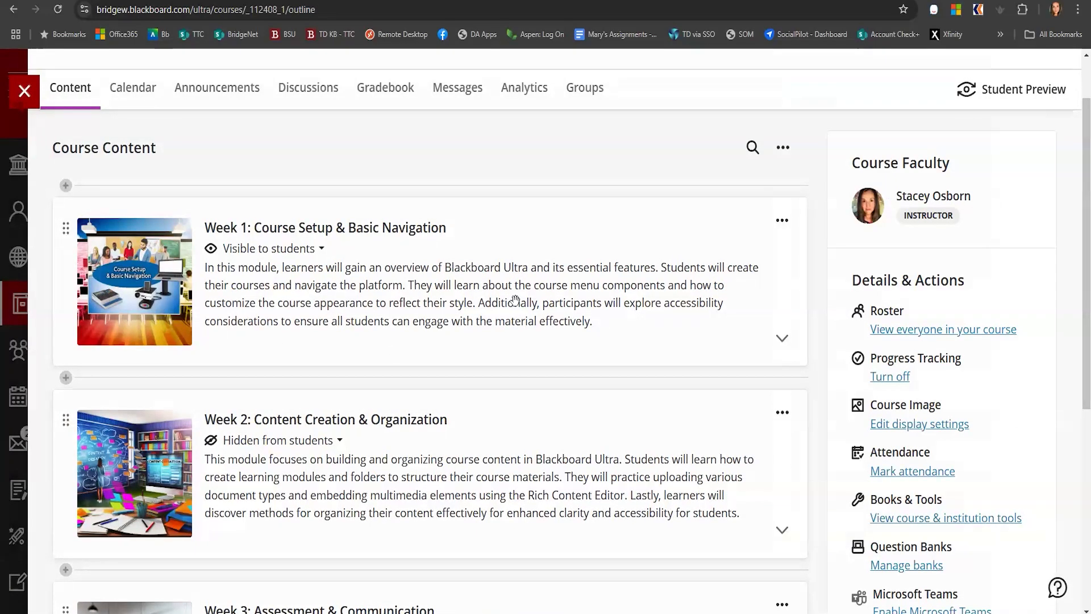
scroll(514, 301, down, 6)
scroll(514, 300, up, 6)
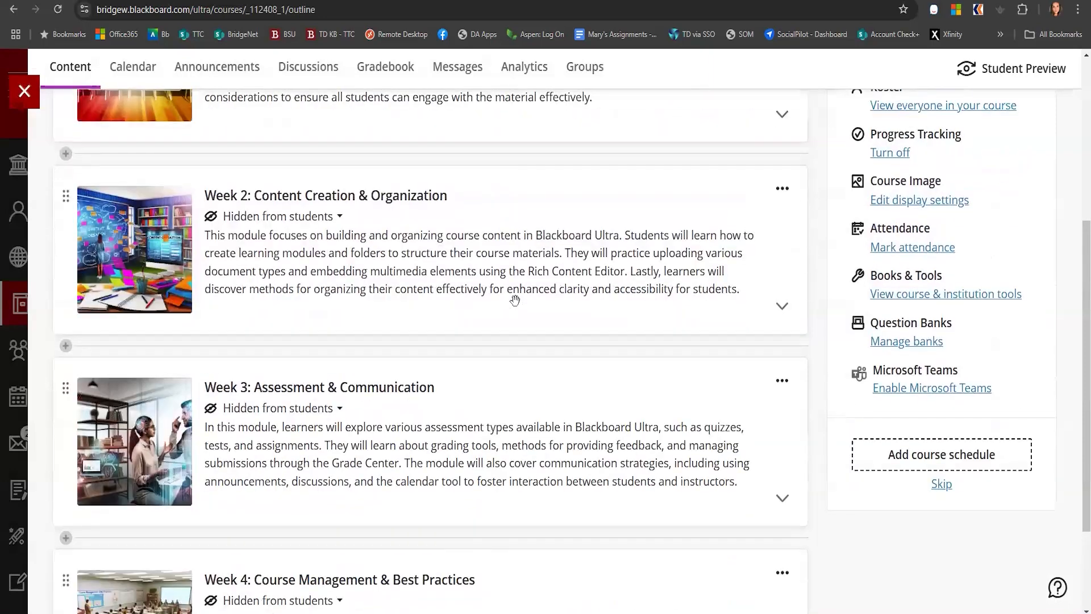
scroll(514, 300, up, 2)
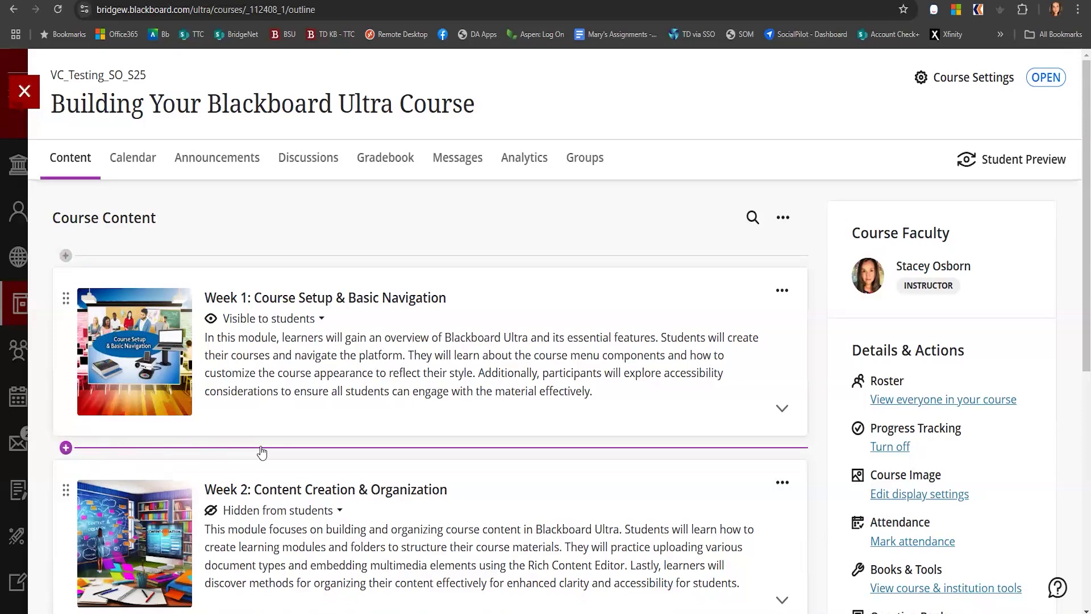
scroll(260, 453, down, 2)
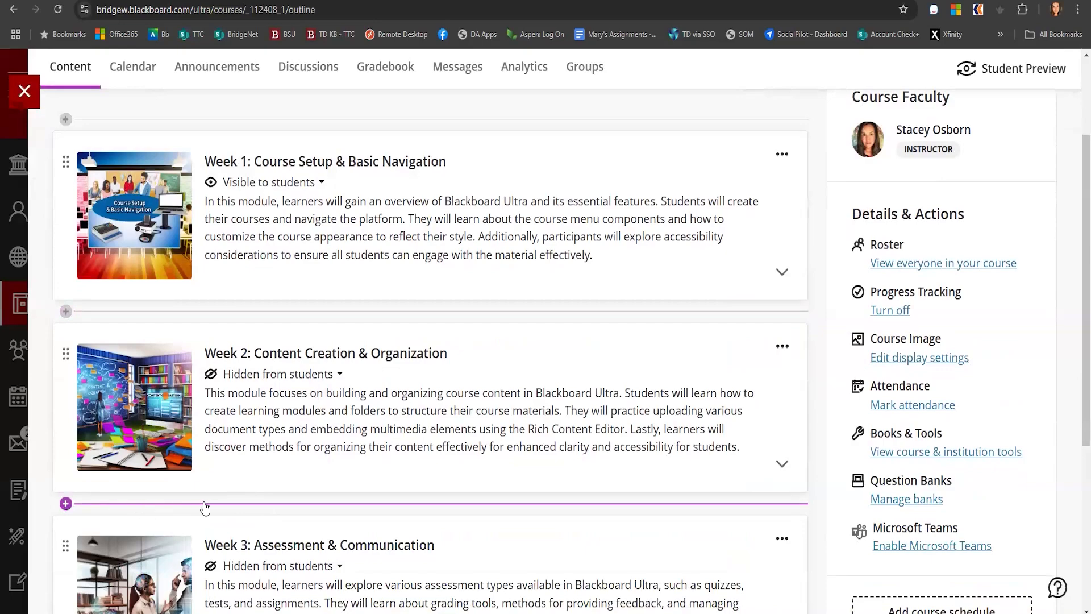
Create a learning module named Getting Started at the top of the course content and make it visible to students
scroll(86, 521, down, 3)
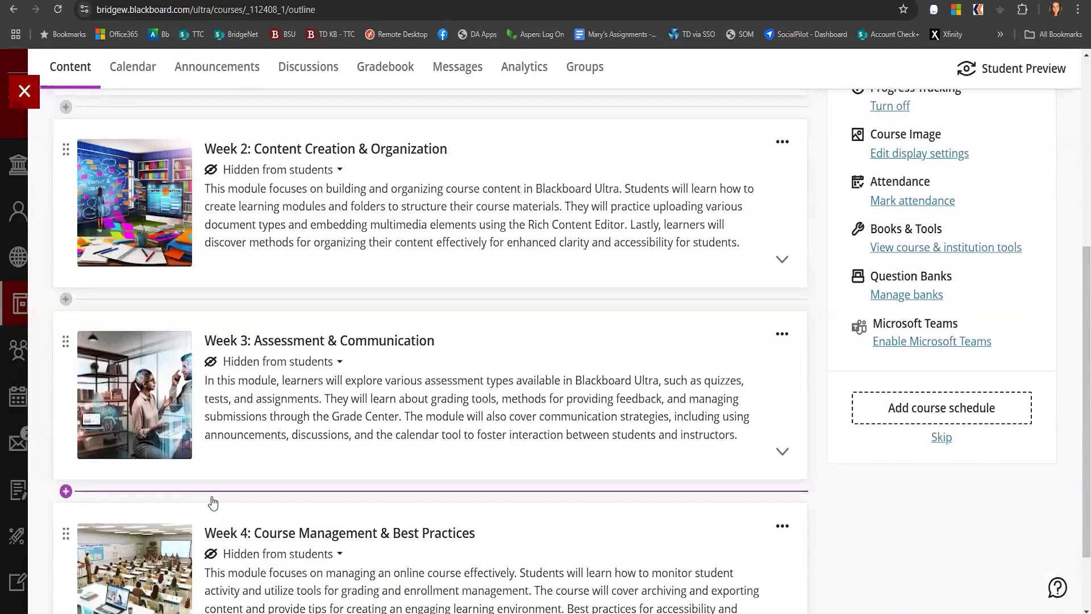
scroll(335, 501, up, 5)
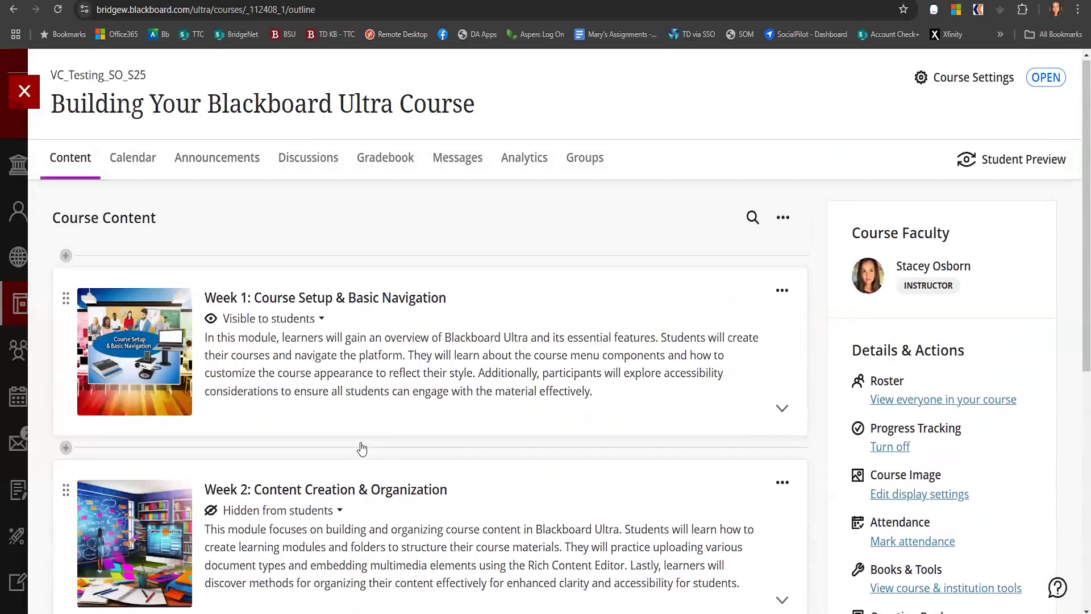
click(65, 256)
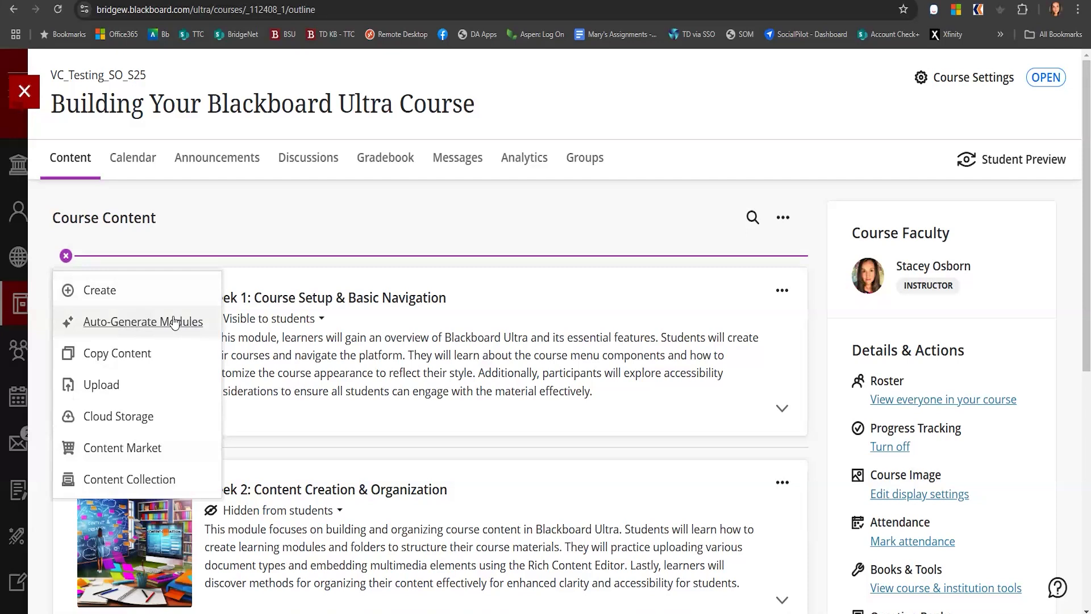
click(94, 292)
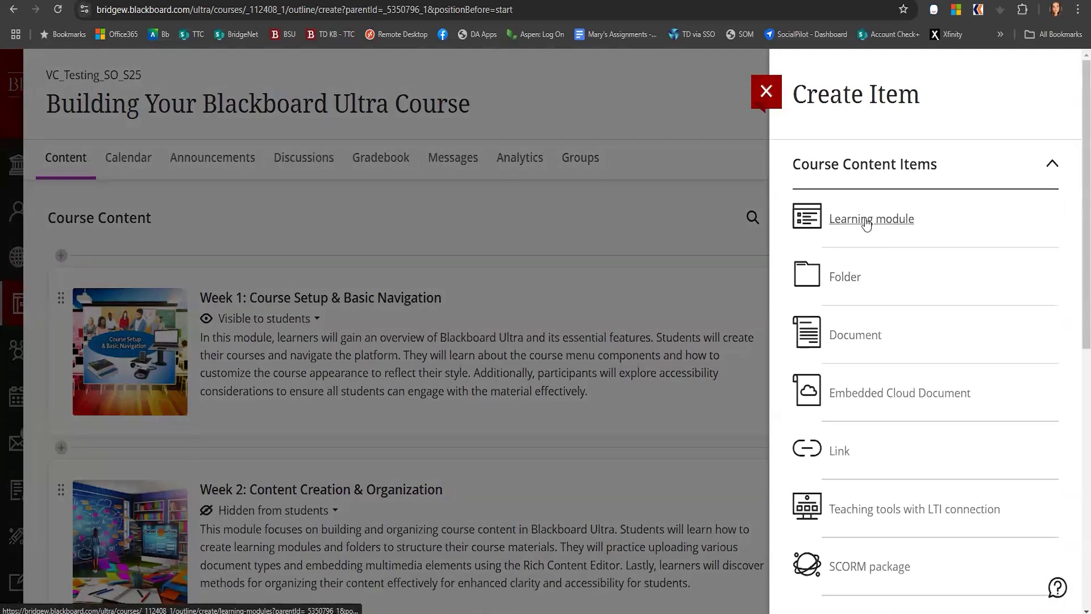
click(867, 224)
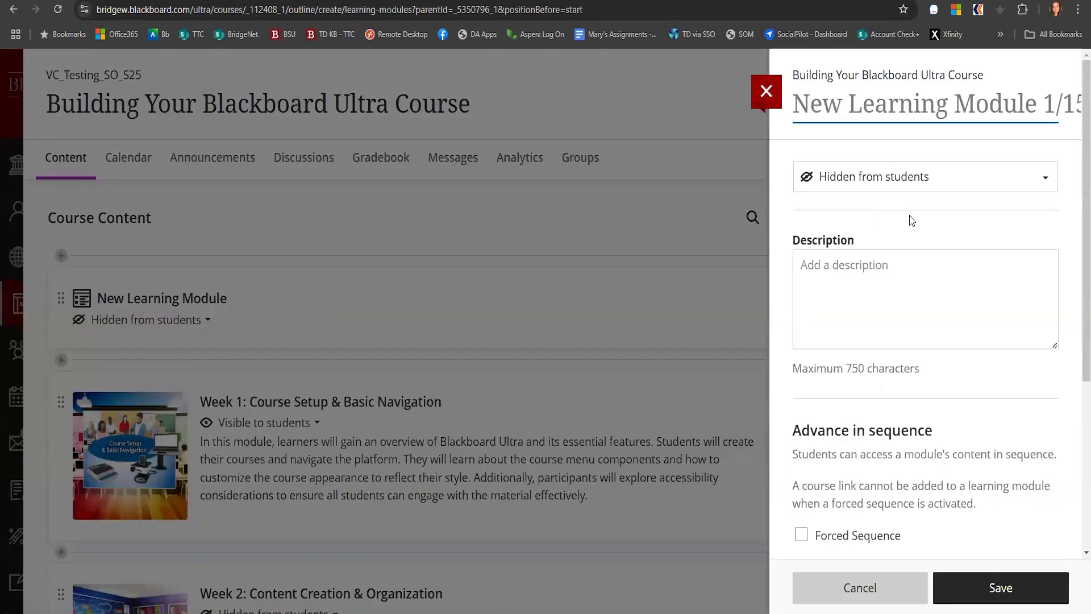
text(Getting S)
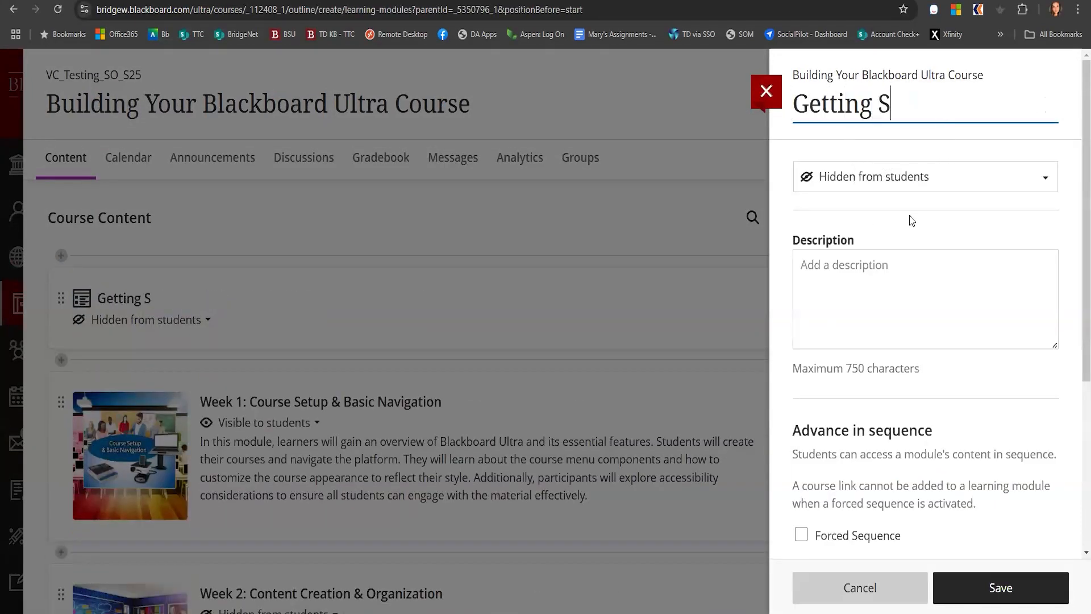
text(tarted)
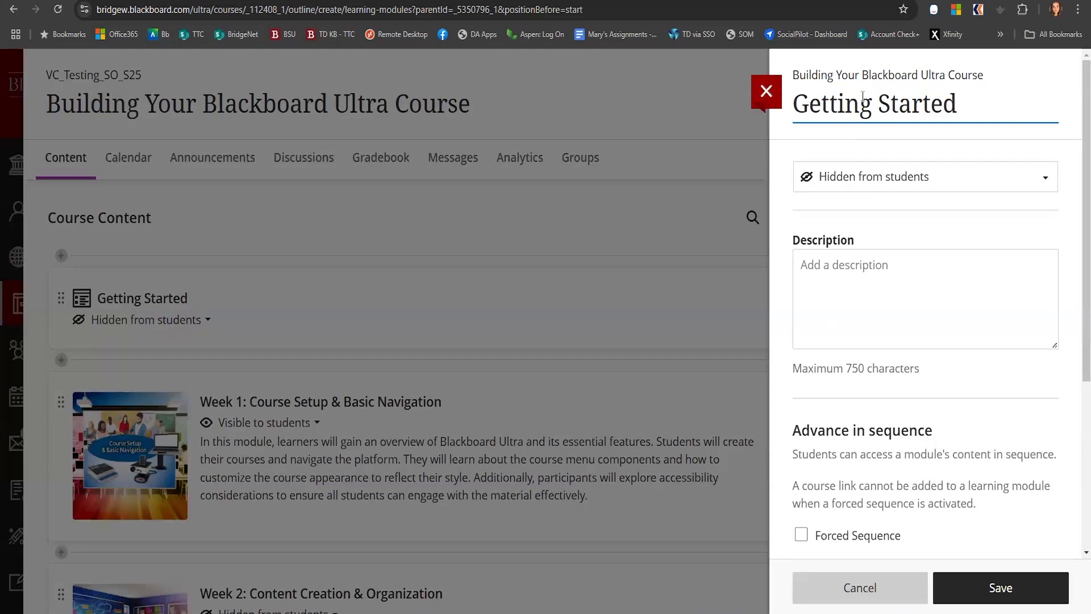
click(884, 181)
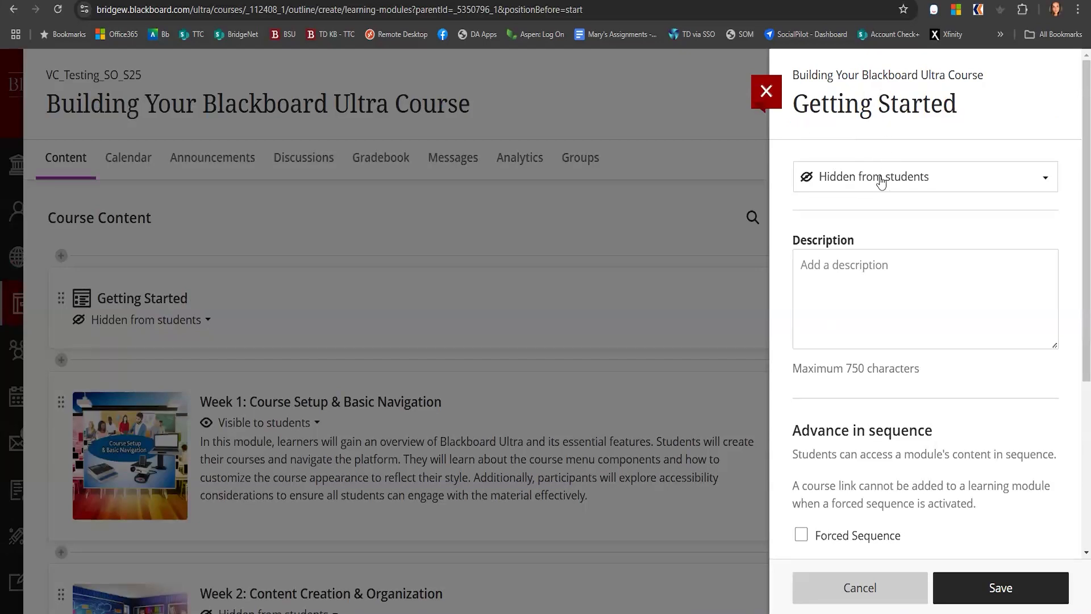
click(854, 210)
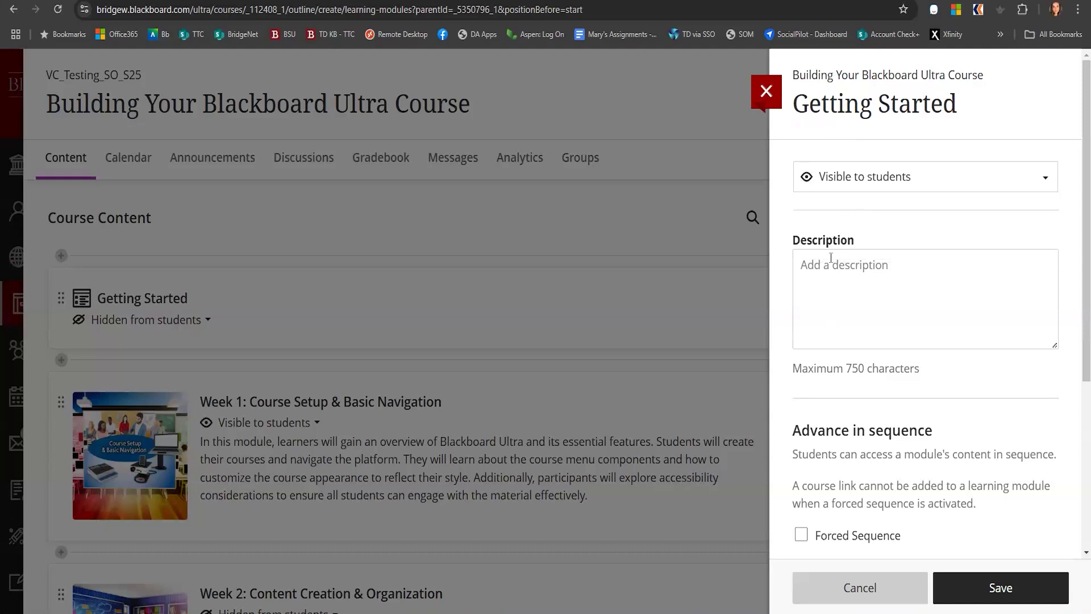
Give the Getting Started module the description "Welcome, syllabus, zoom link" and save it
click(868, 283)
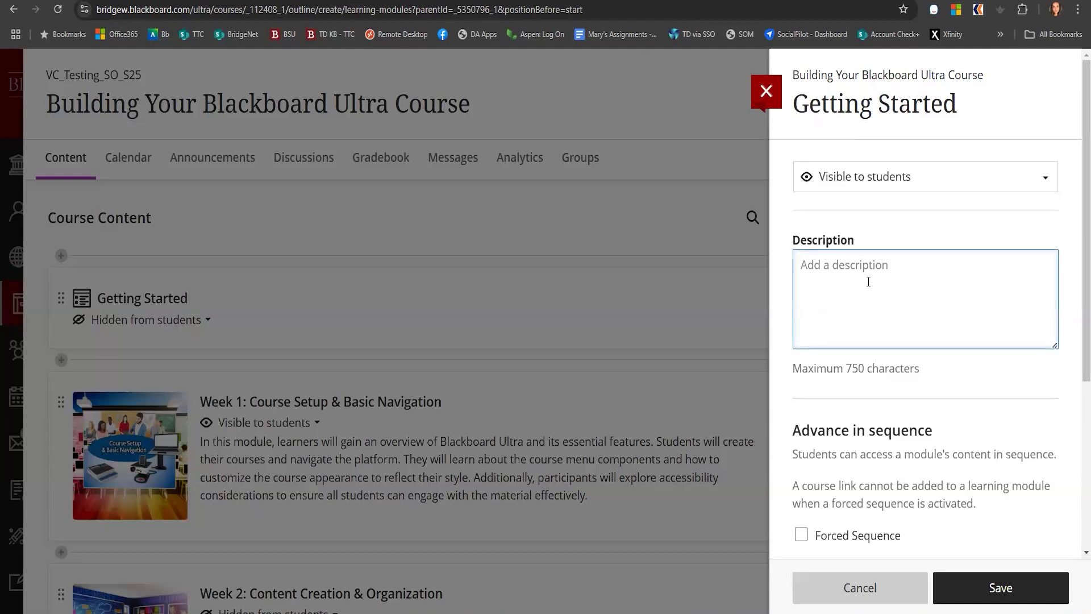
text(Welcome, syllabus,)
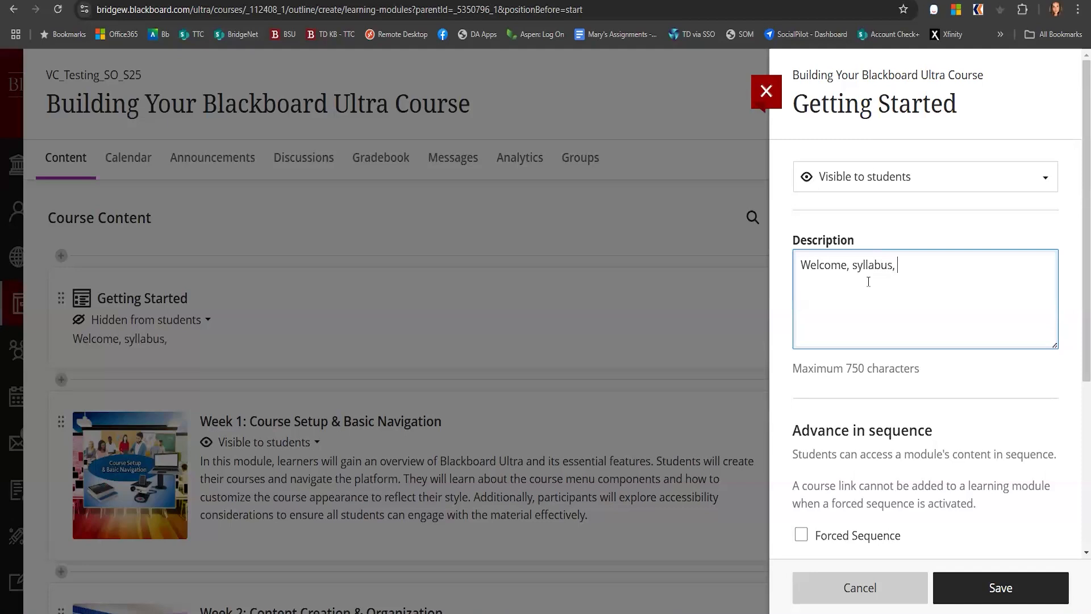
text( s)
key(BackSpace)
text(zoom lnk)
key(BackSpace)
text(ink)
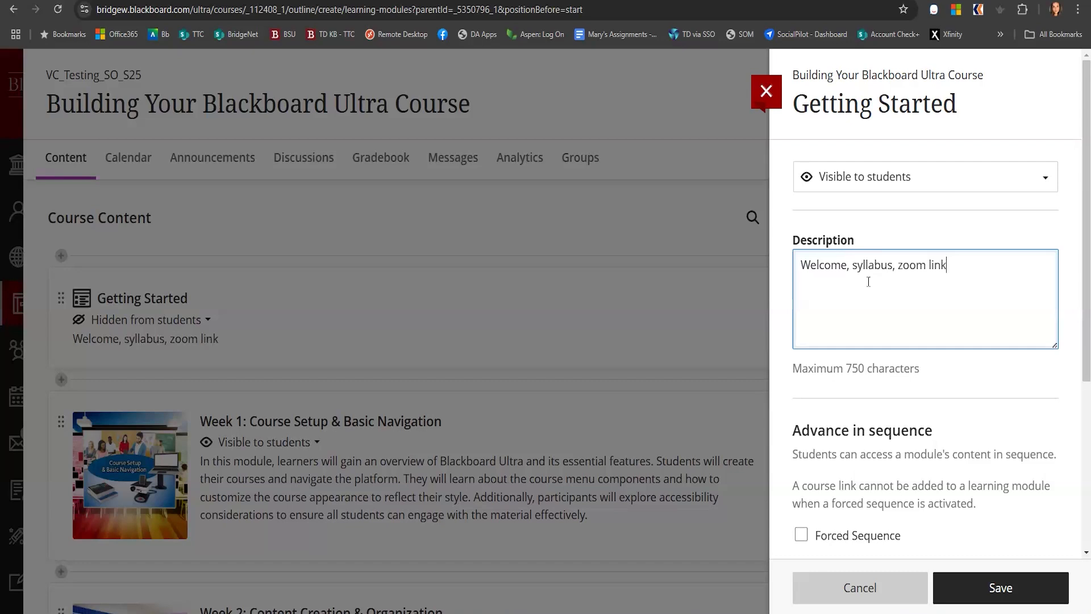
scroll(927, 316, down, 5)
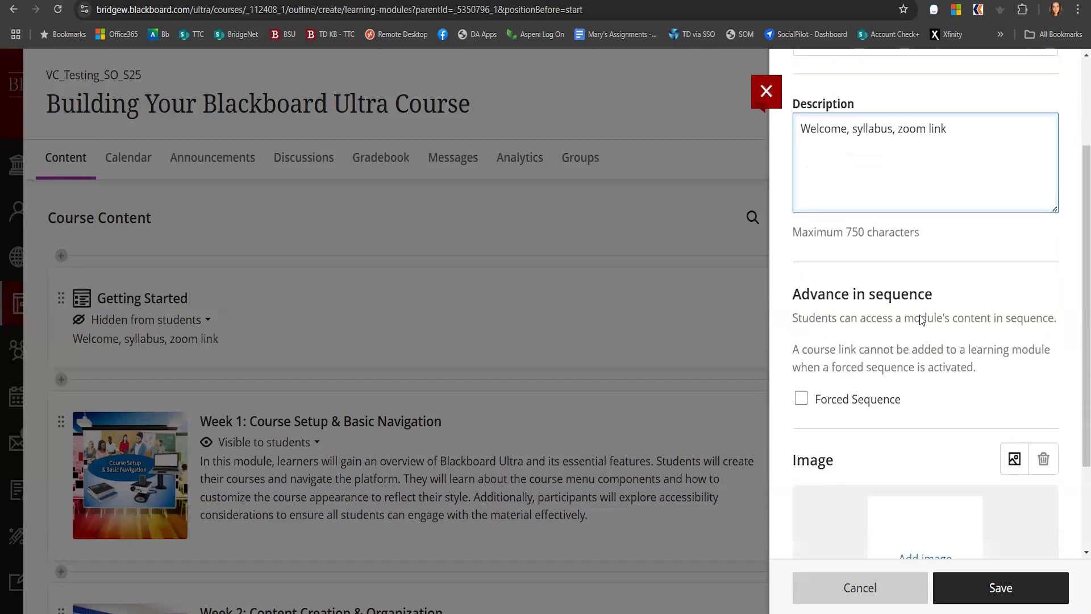
click(998, 587)
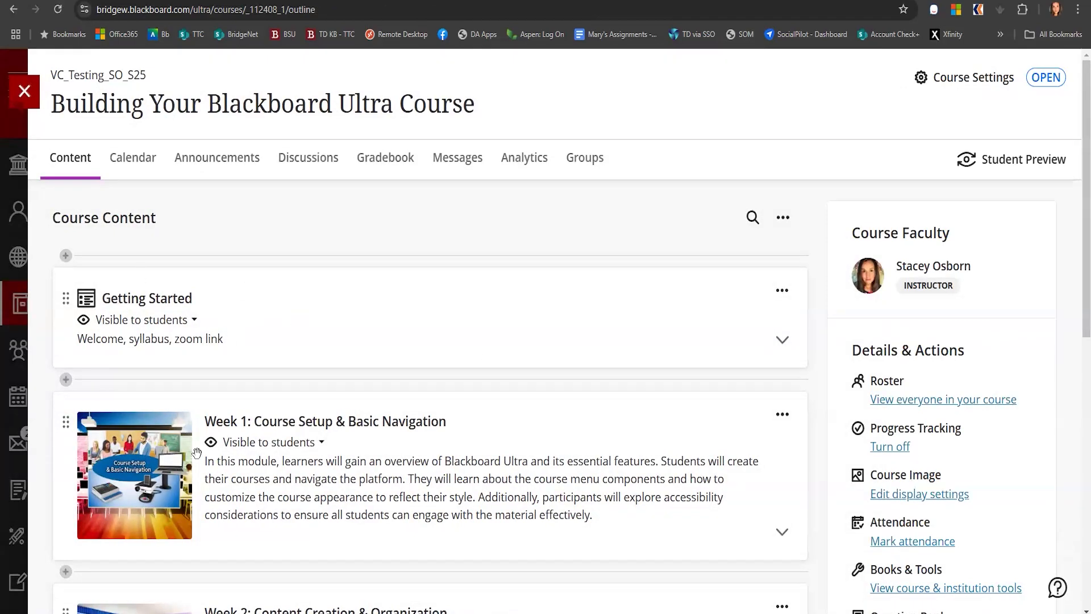
Expand the Getting Started module and upload TTC-syllabus_template_S25 into it, keeping the default file options
scroll(196, 452, down, 10)
scroll(267, 545, up, 10)
click(341, 312)
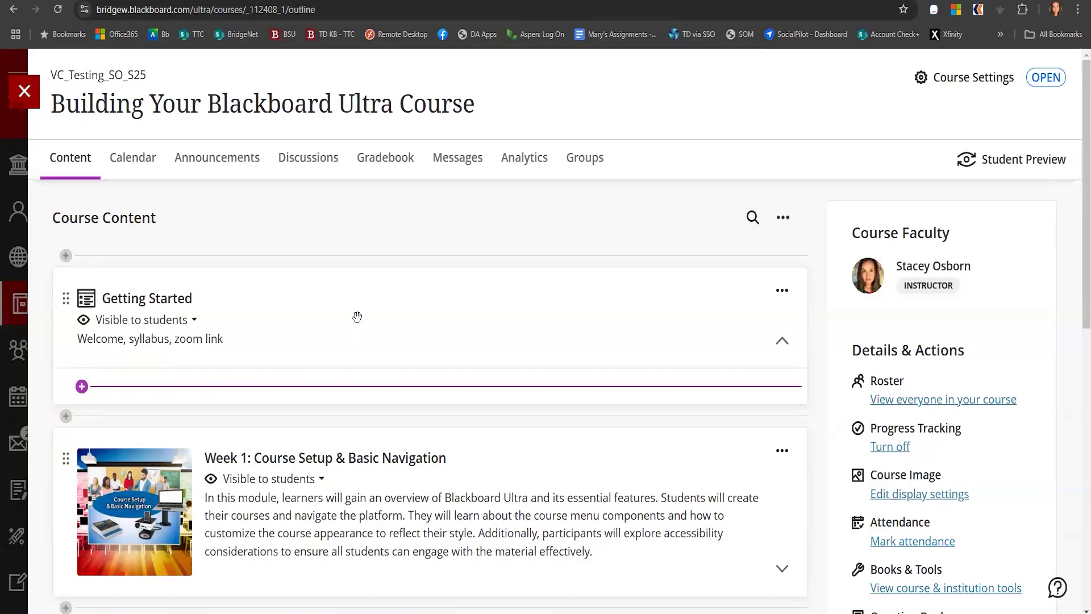
click(331, 316)
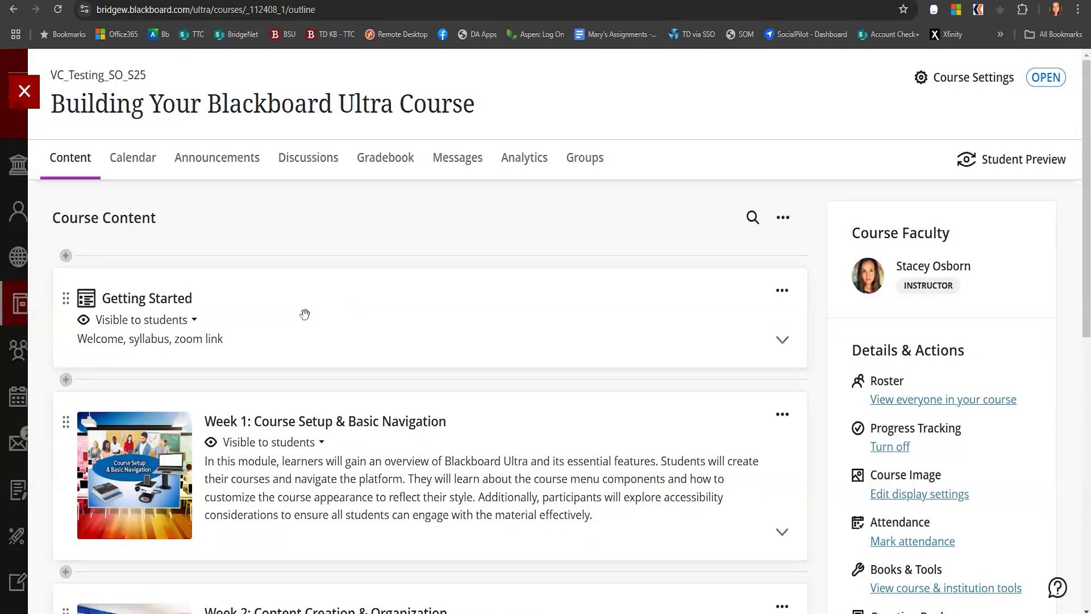
click(305, 314)
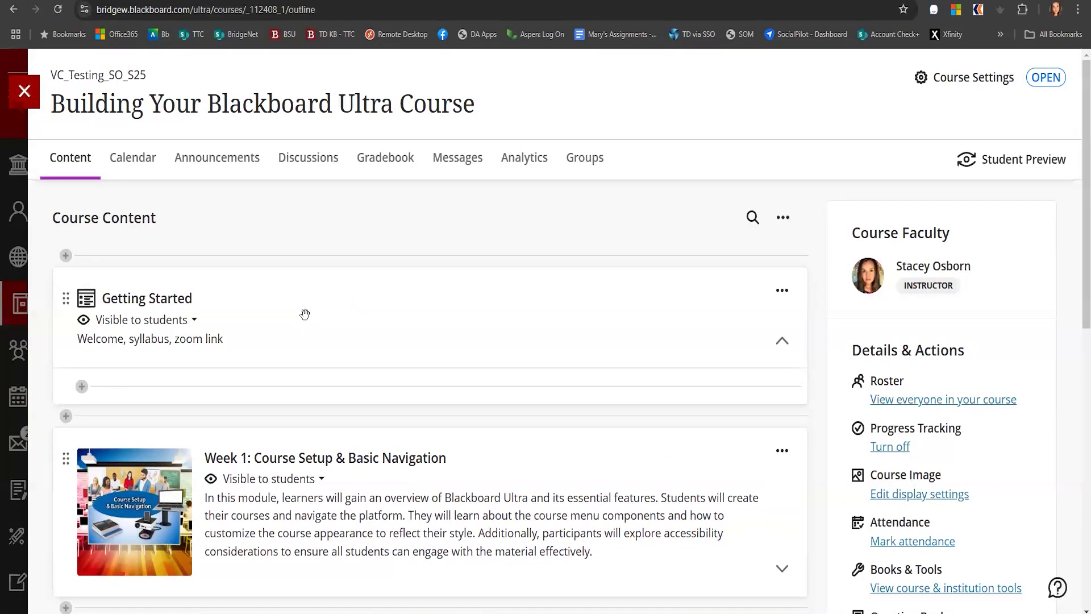
click(782, 344)
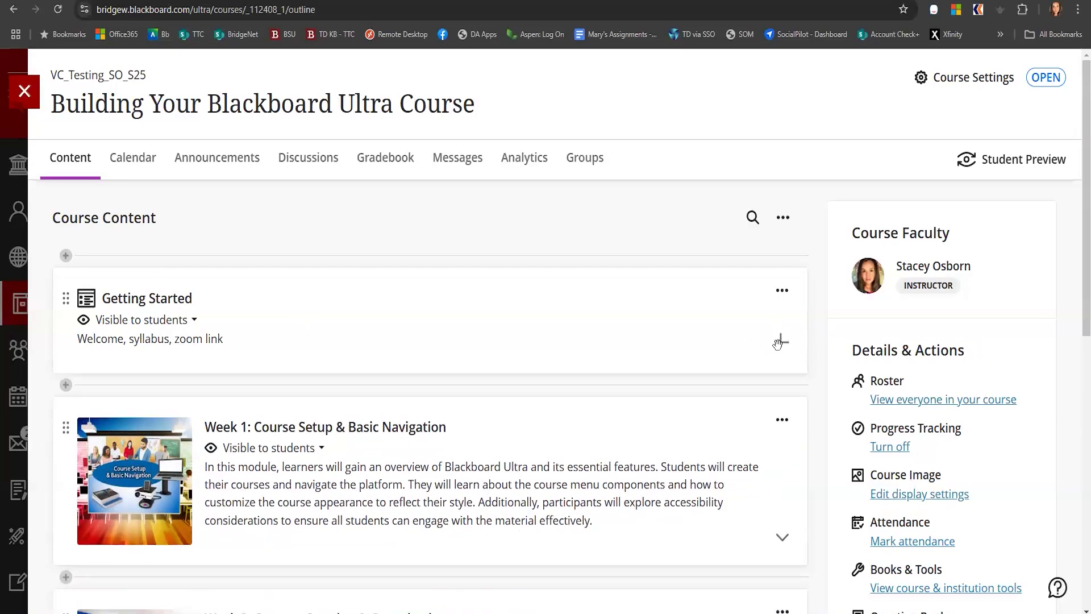
click(782, 342)
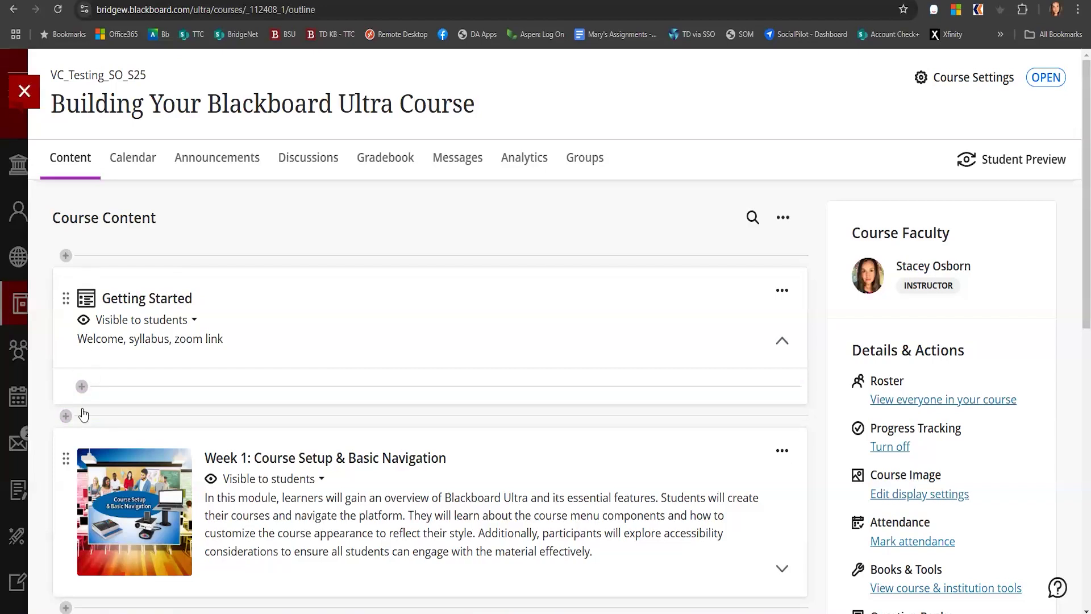
click(81, 386)
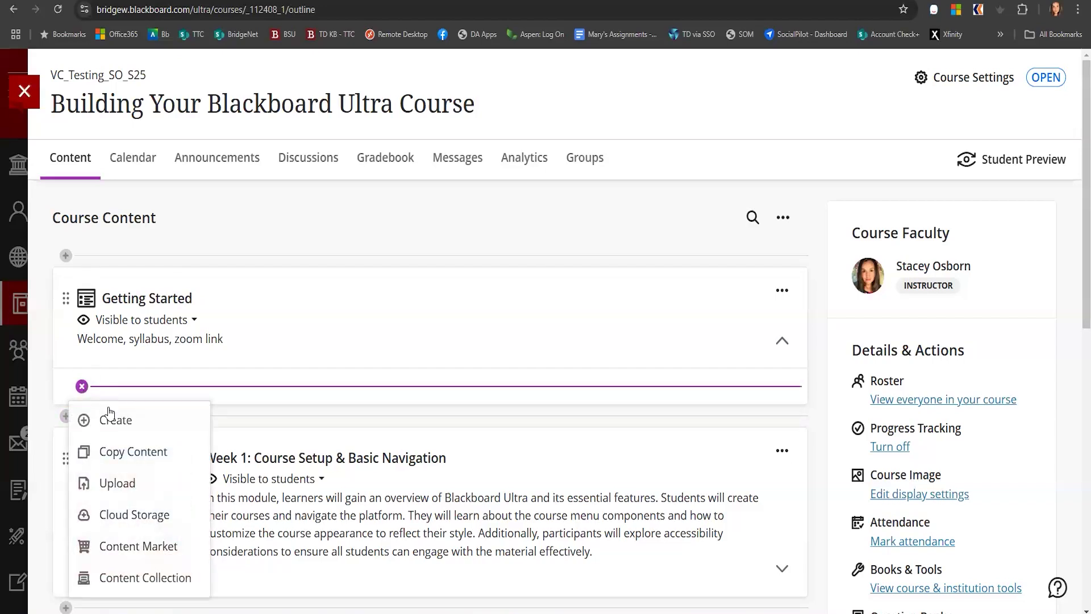
click(111, 482)
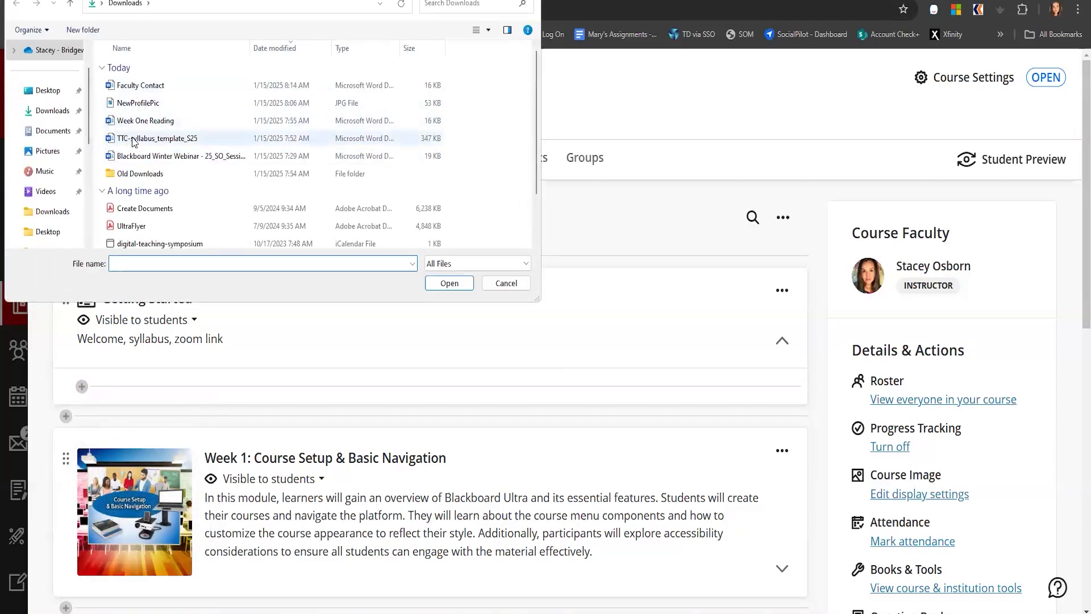
click(132, 139)
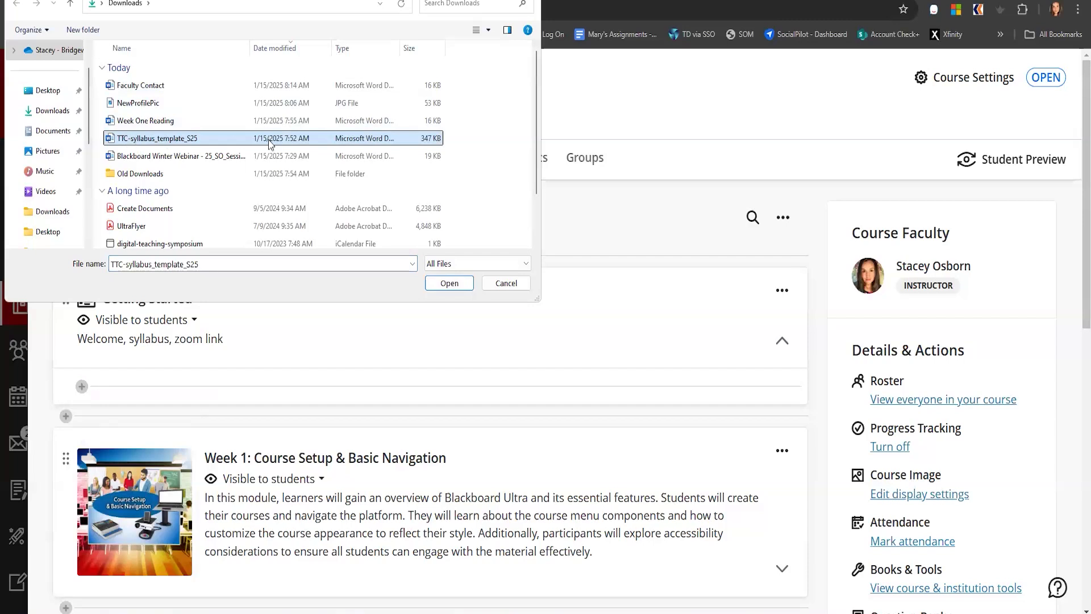
click(448, 283)
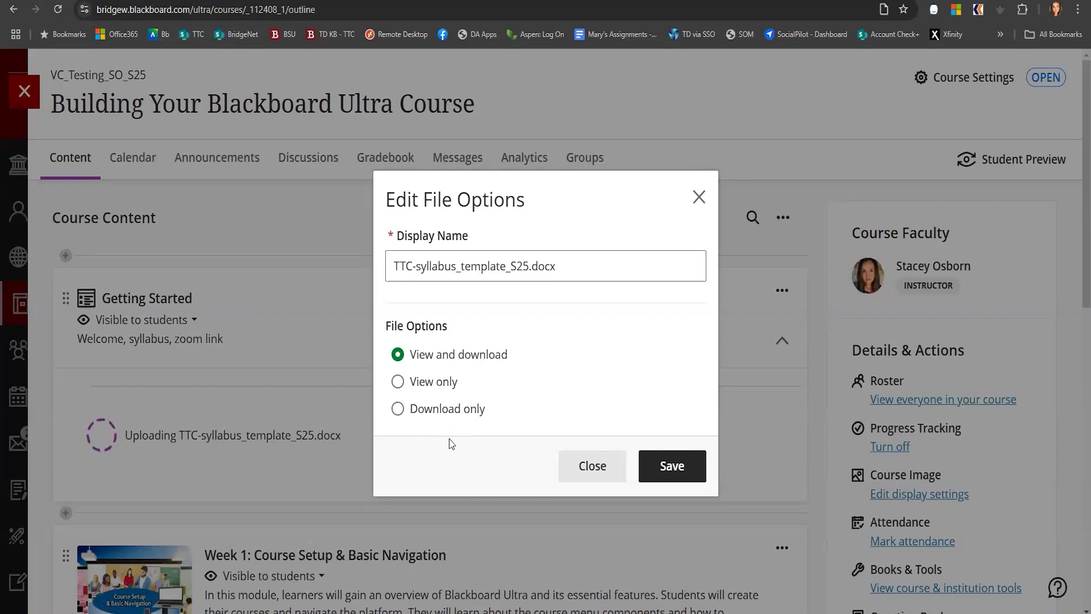
click(672, 467)
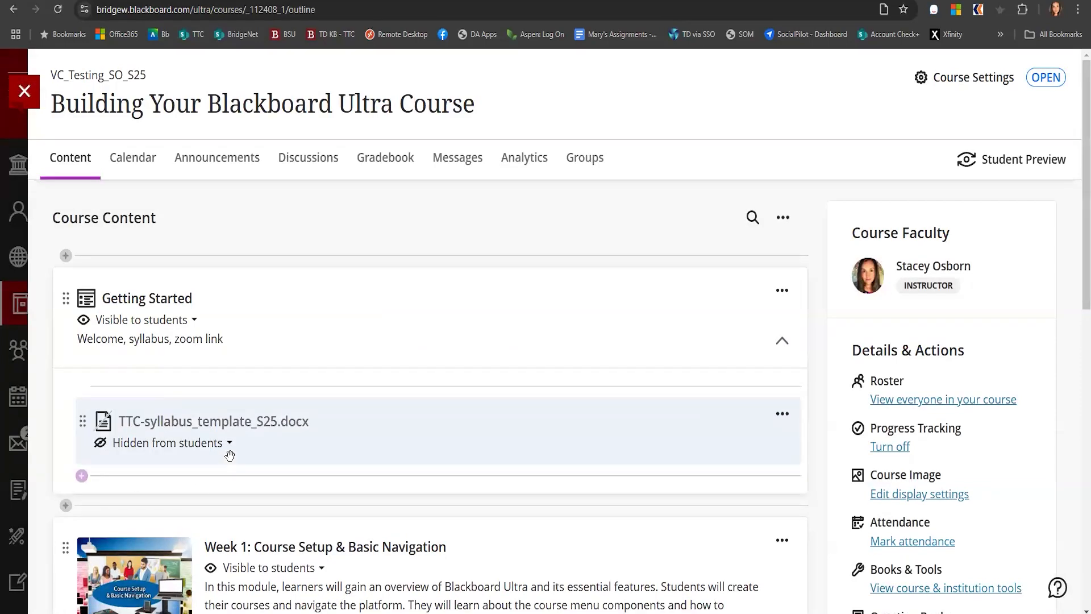
Make the uploaded syllabus file visible to students and open it
click(218, 449)
click(211, 470)
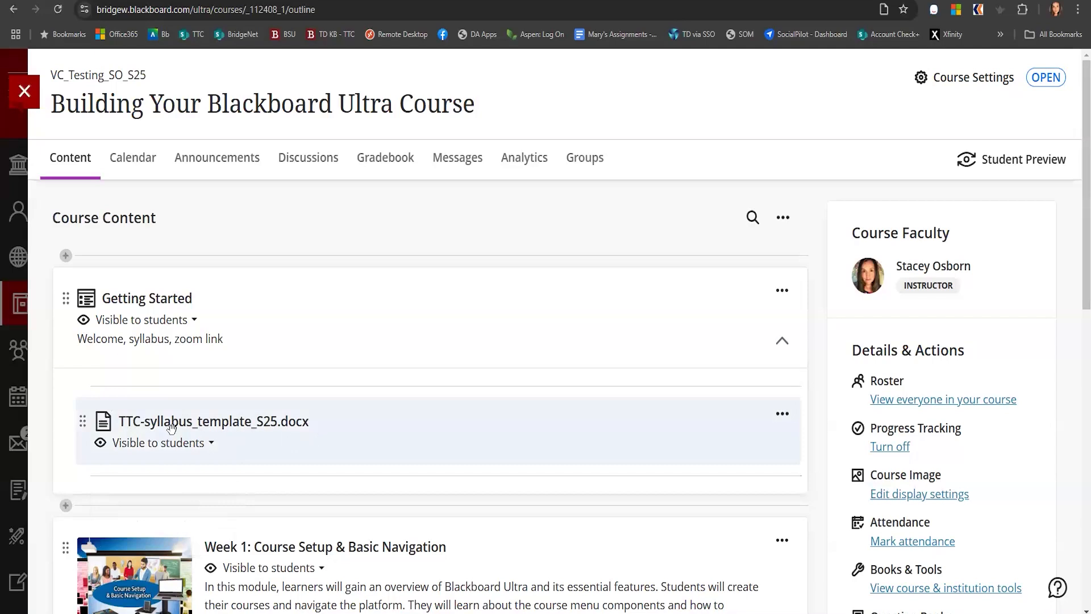
click(205, 427)
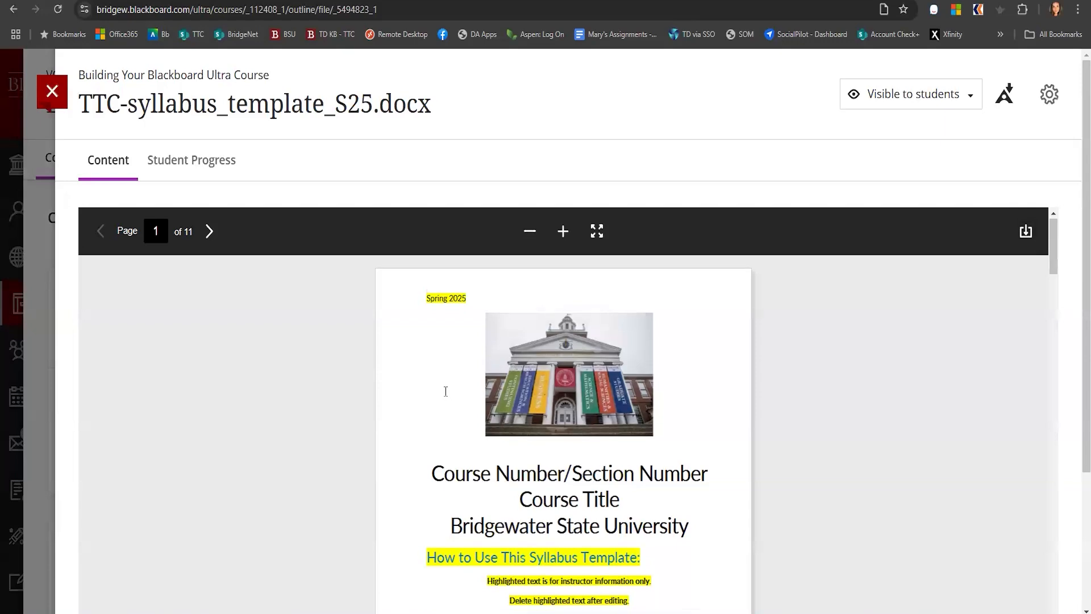
Page through the syllabus preview and check its alternative format download options, then close the file
scroll(443, 390, down, 10)
scroll(446, 391, up, 10)
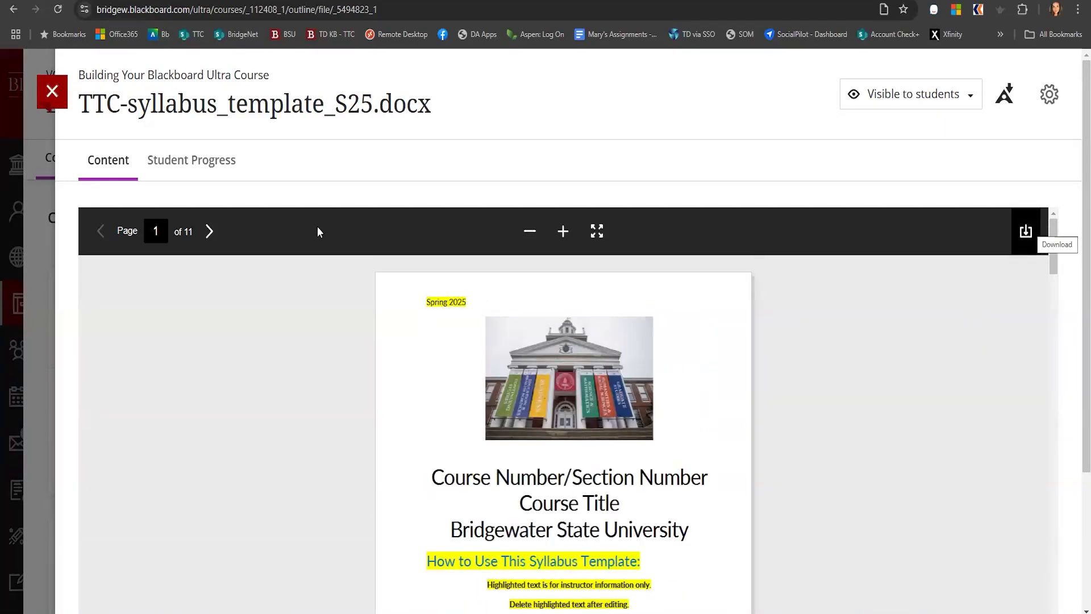
click(209, 231)
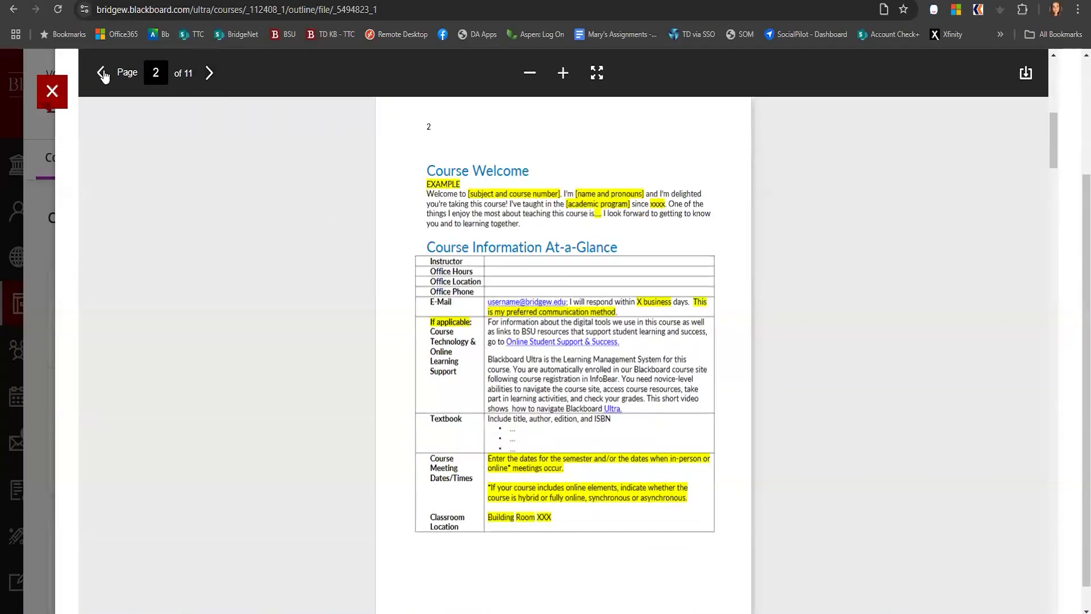
scroll(236, 220, up, 1)
scroll(237, 220, up, 10)
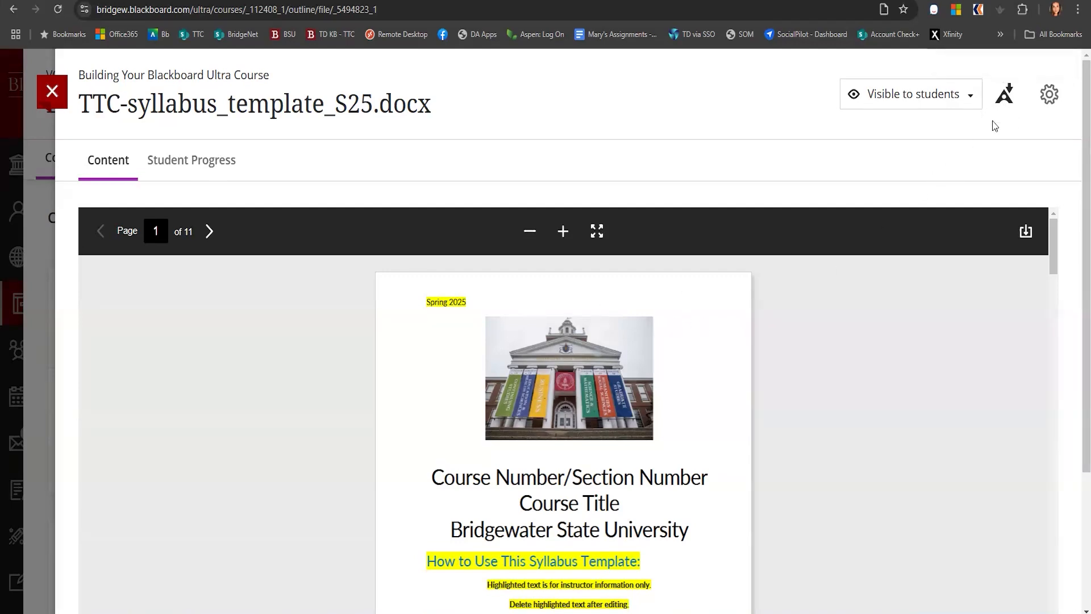
click(1004, 98)
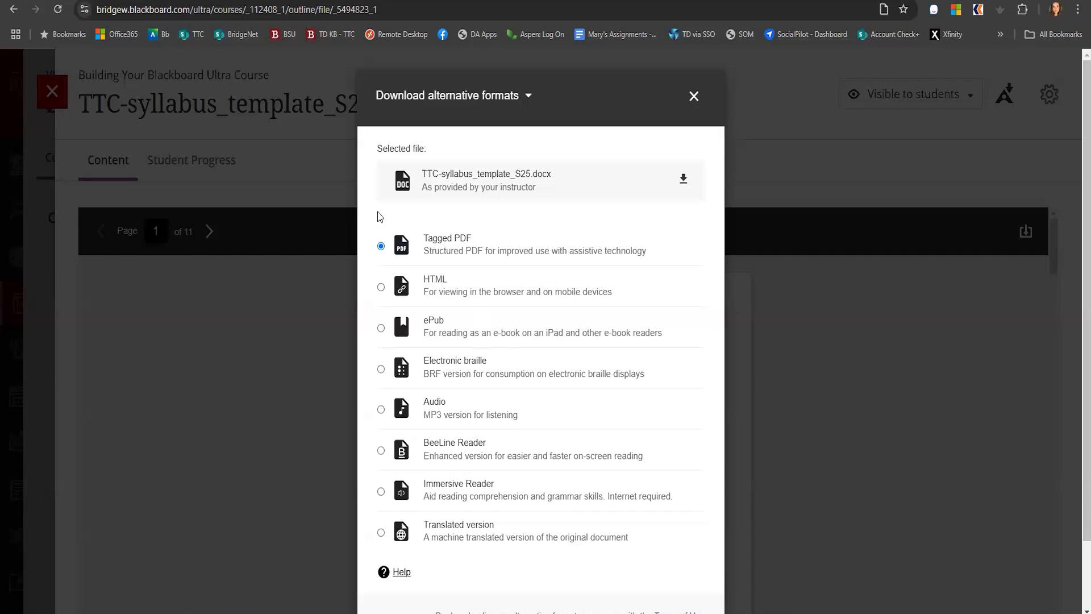
click(693, 106)
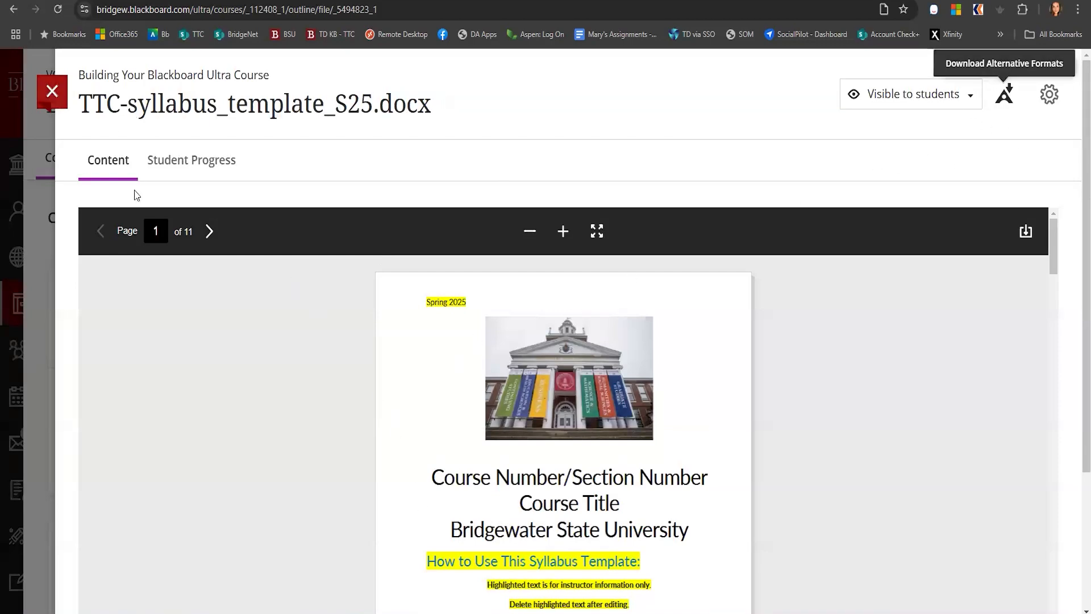
key(Escape)
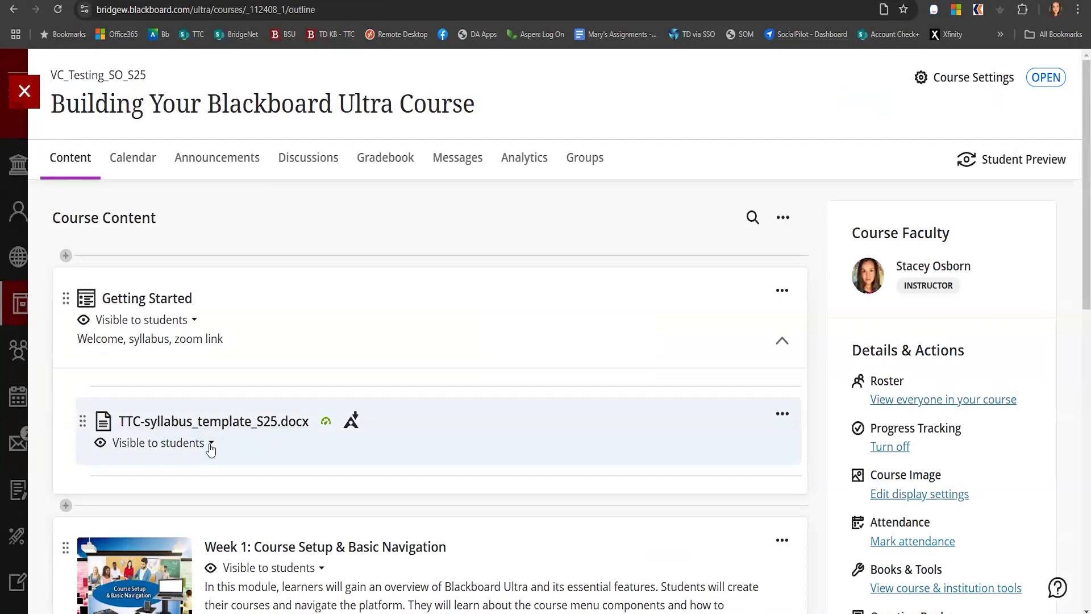
Create a new document inside the Getting Started module titled "Faculty Contact"
mouse_move(125, 479)
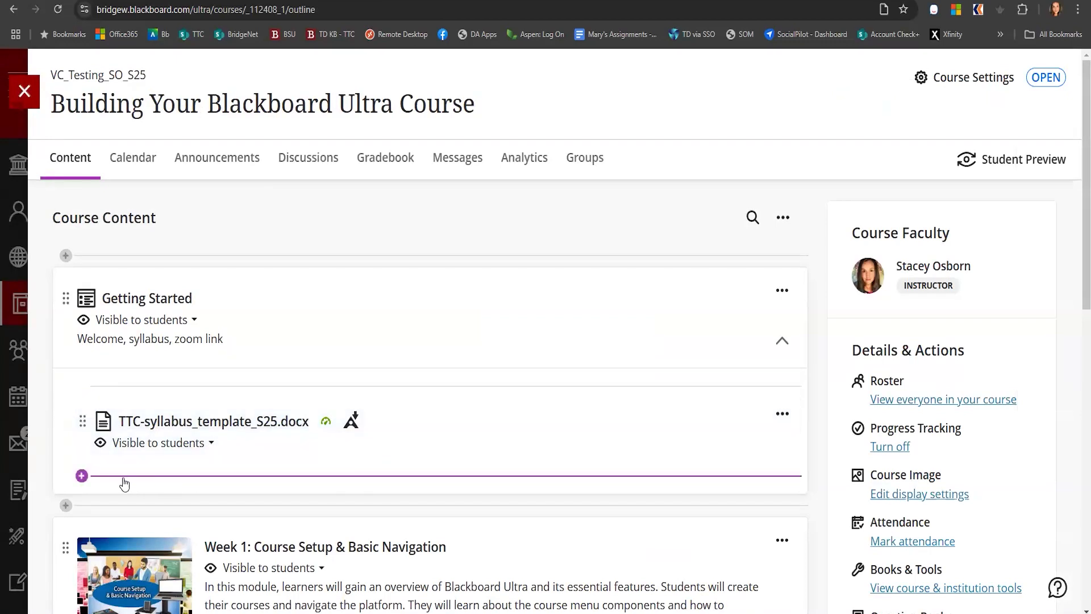
click(81, 476)
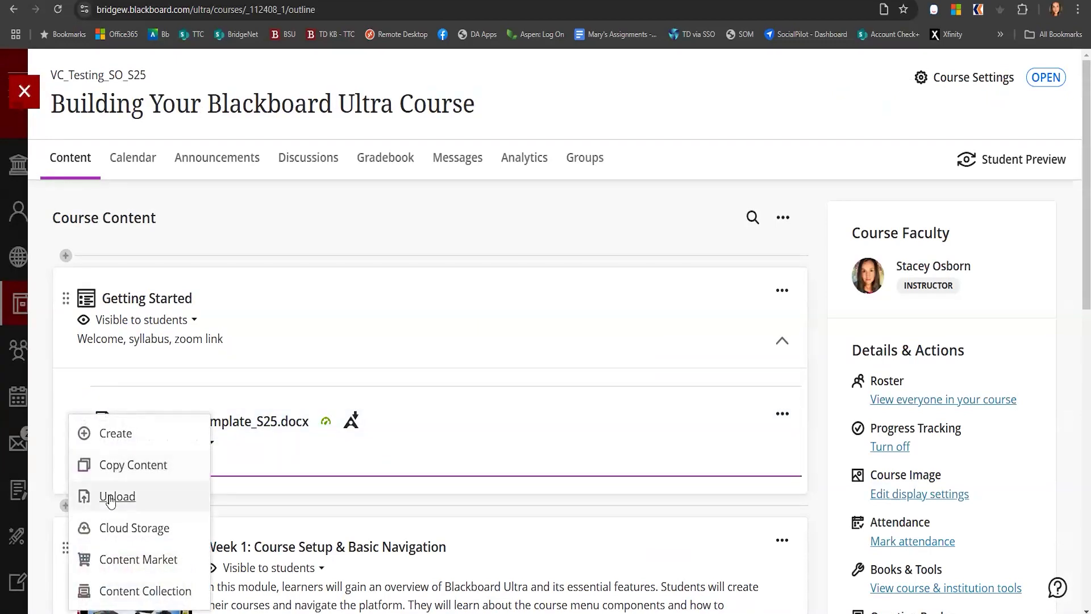
click(116, 433)
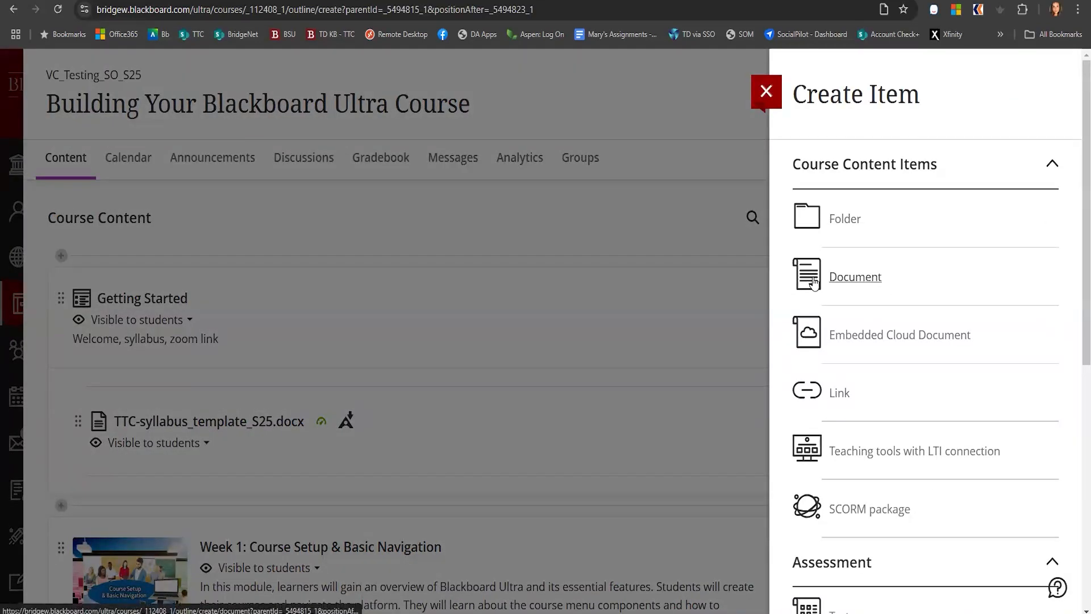
click(853, 277)
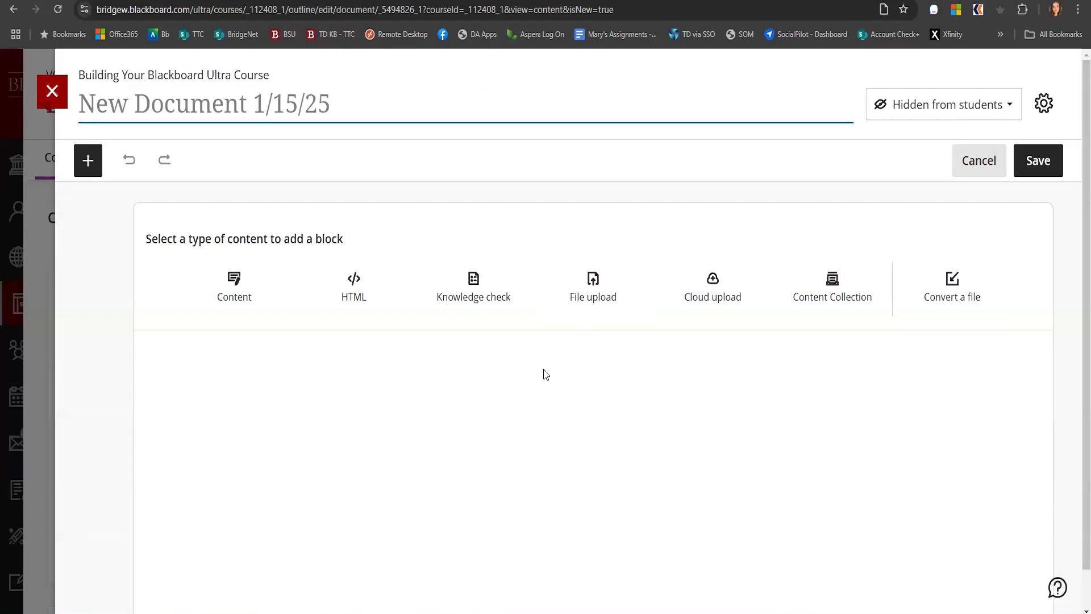
text(FAculty)
key(BackSpace)
key(BackSpace)
key(BackSpace)
key(BackSpace)
key(BackSpace)
key(BackSpace)
text(acu)
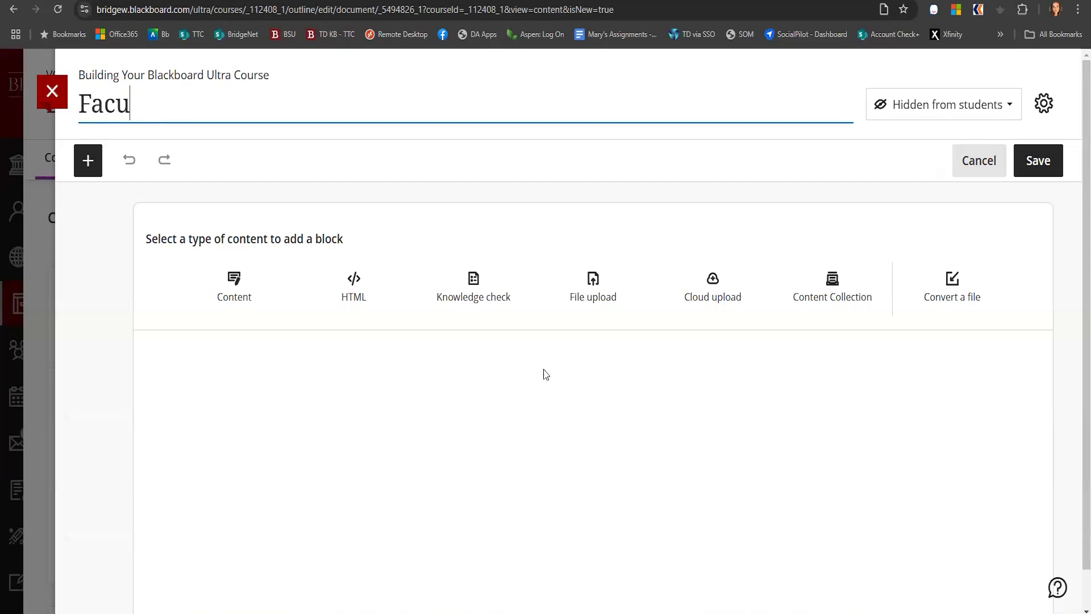
text(lty Contact)
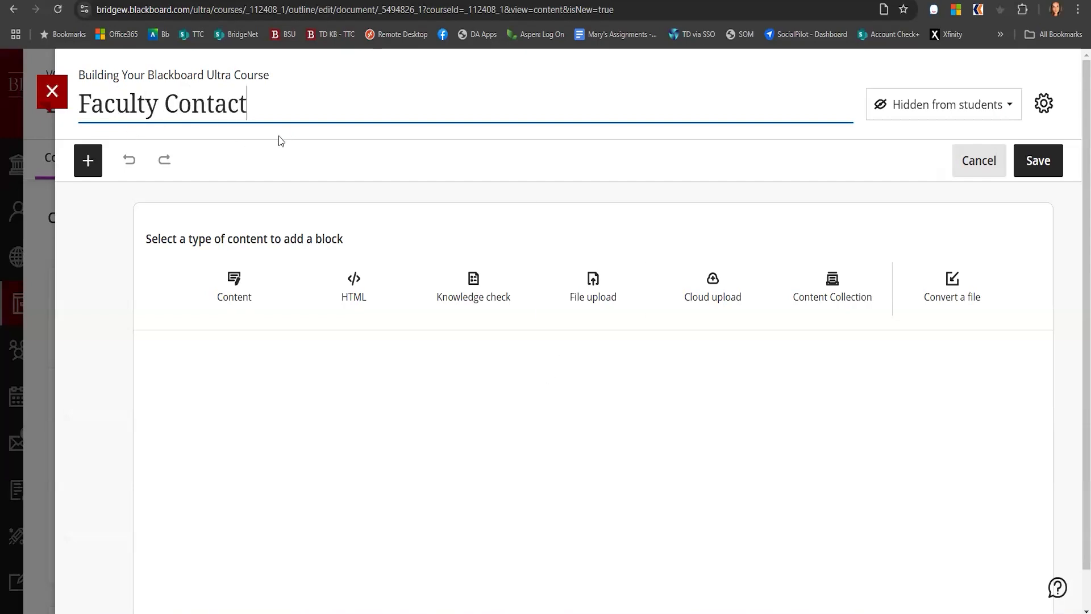
Add a text content block to the document and browse its insert content options
click(237, 287)
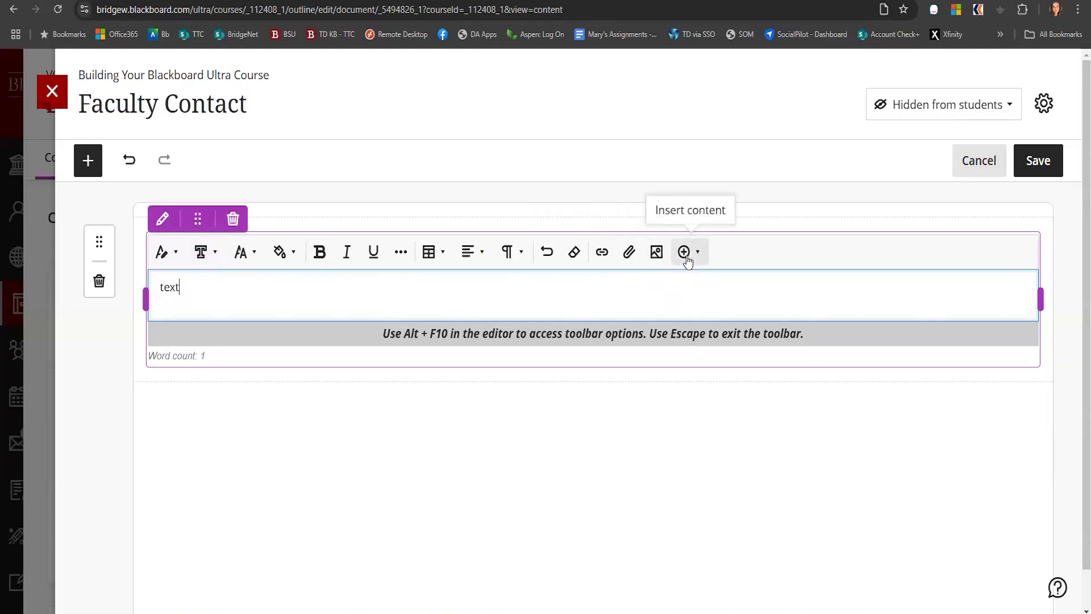
click(686, 253)
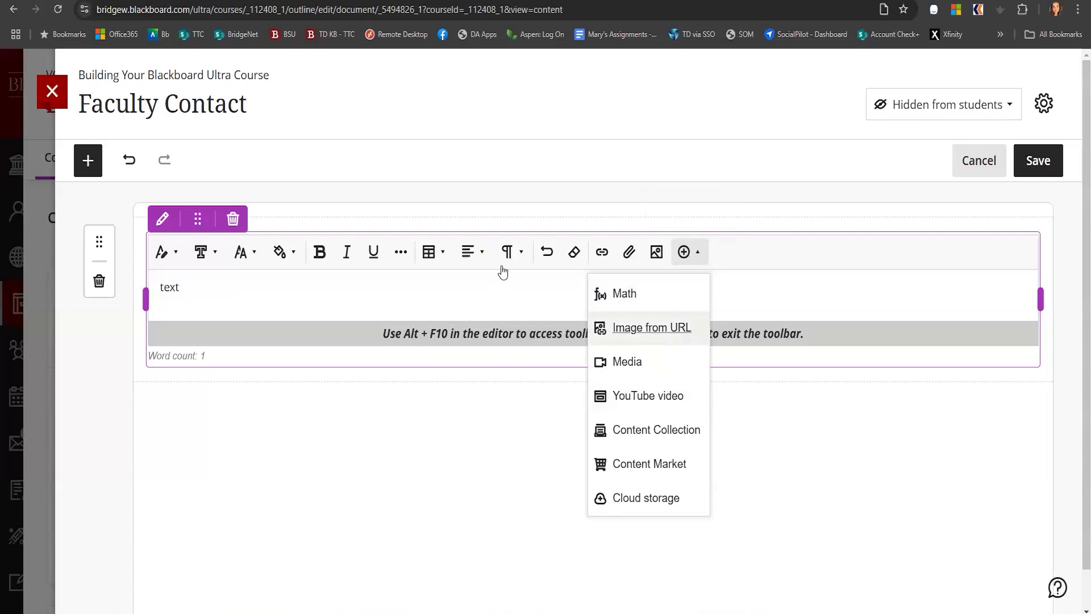
click(307, 289)
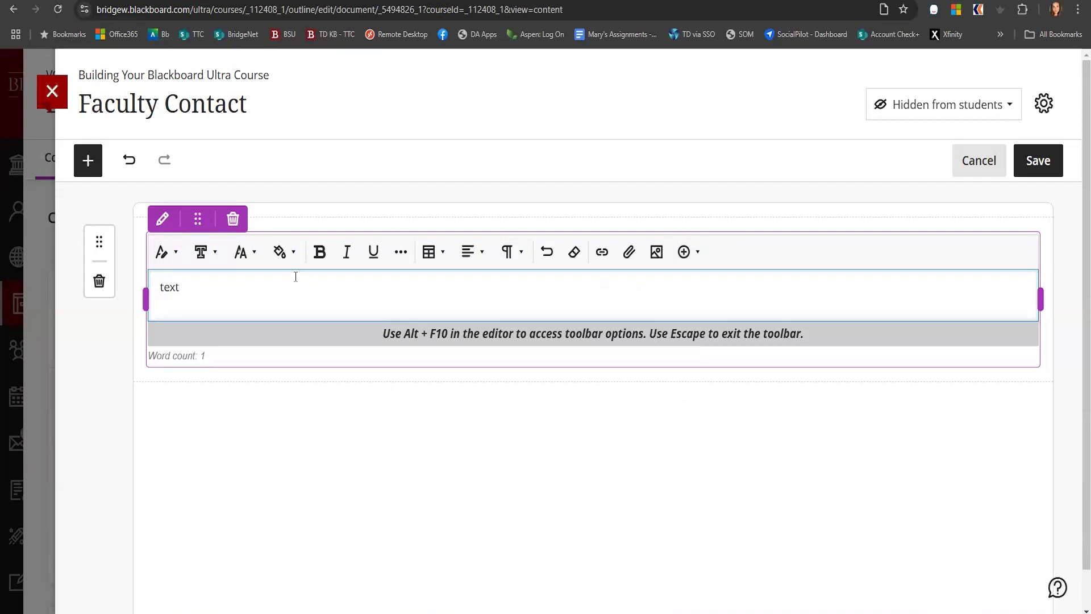
mouse_move(476, 386)
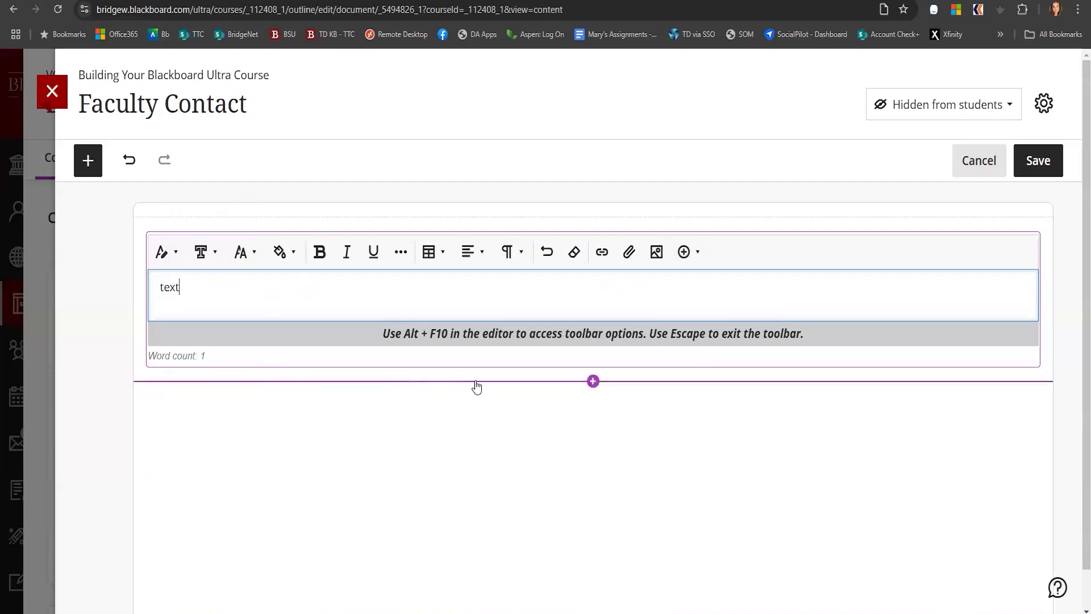
click(592, 381)
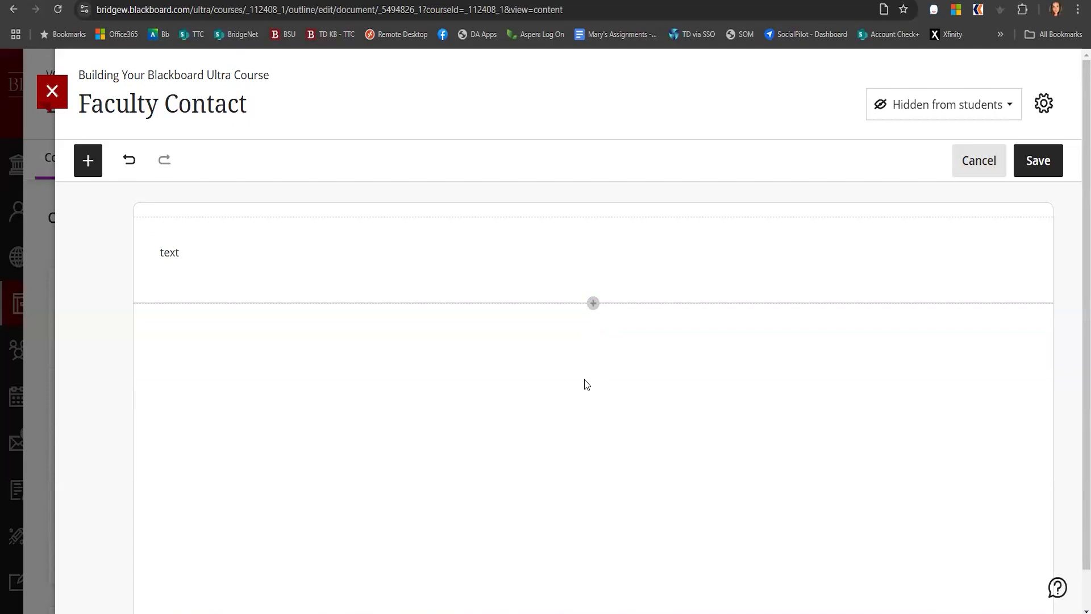
Add a block converted from the Faculty Contact file in Downloads
click(592, 304)
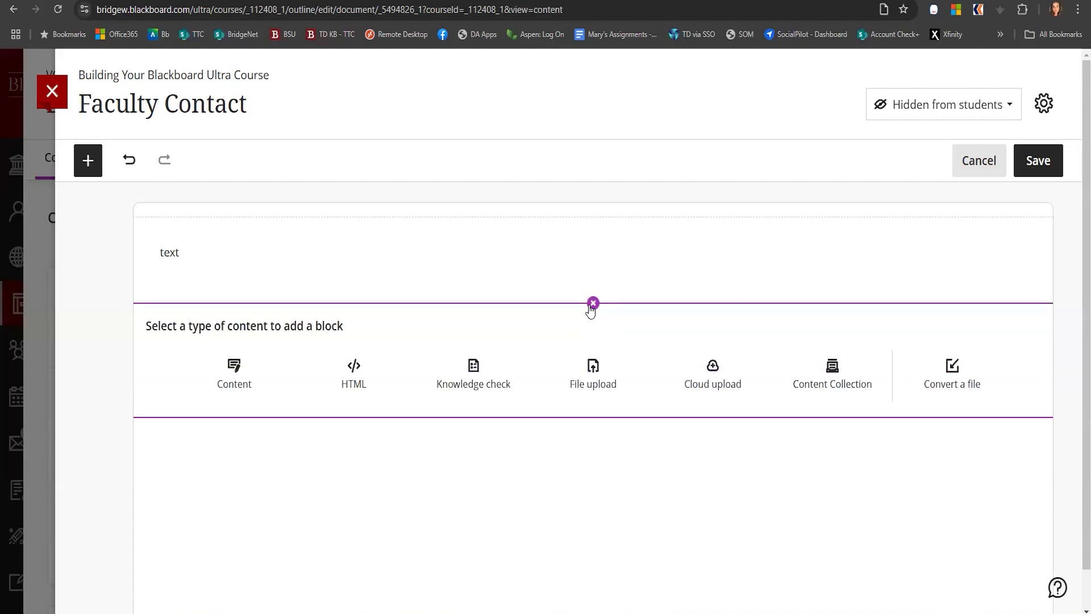
click(962, 377)
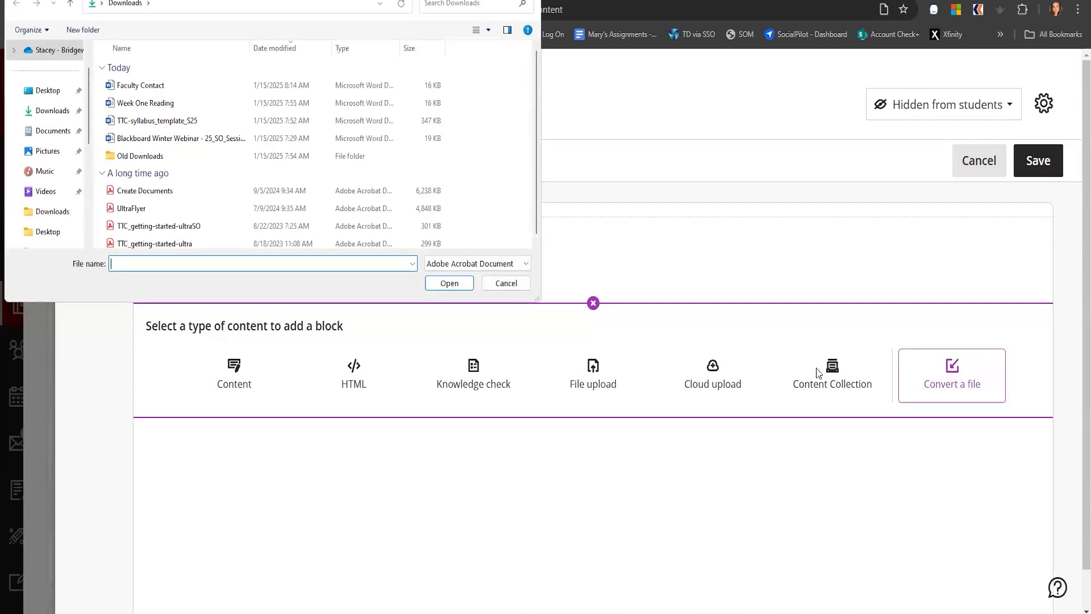
click(136, 90)
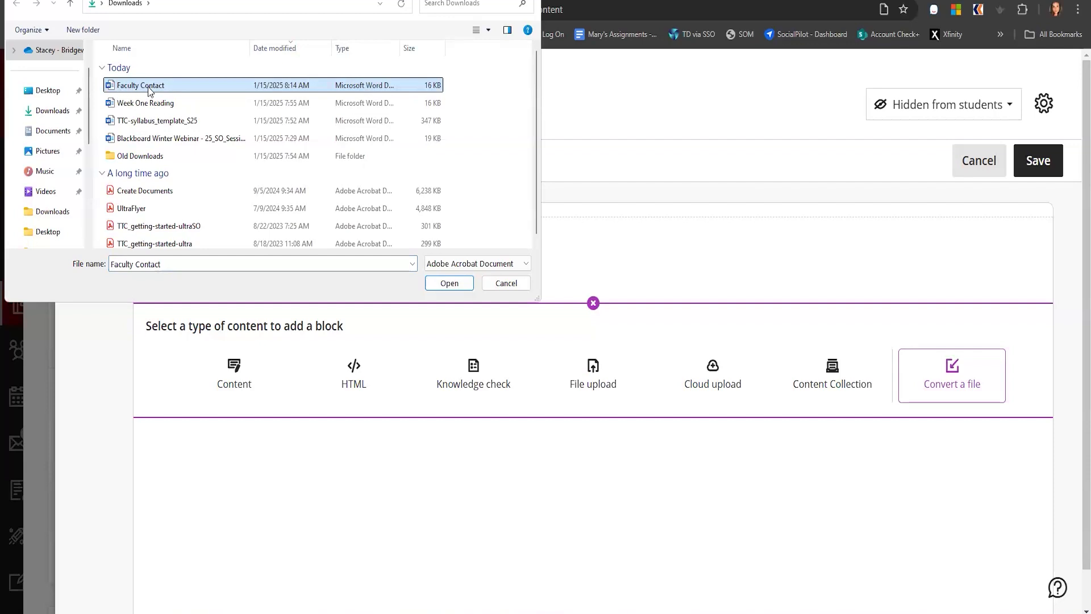
click(449, 283)
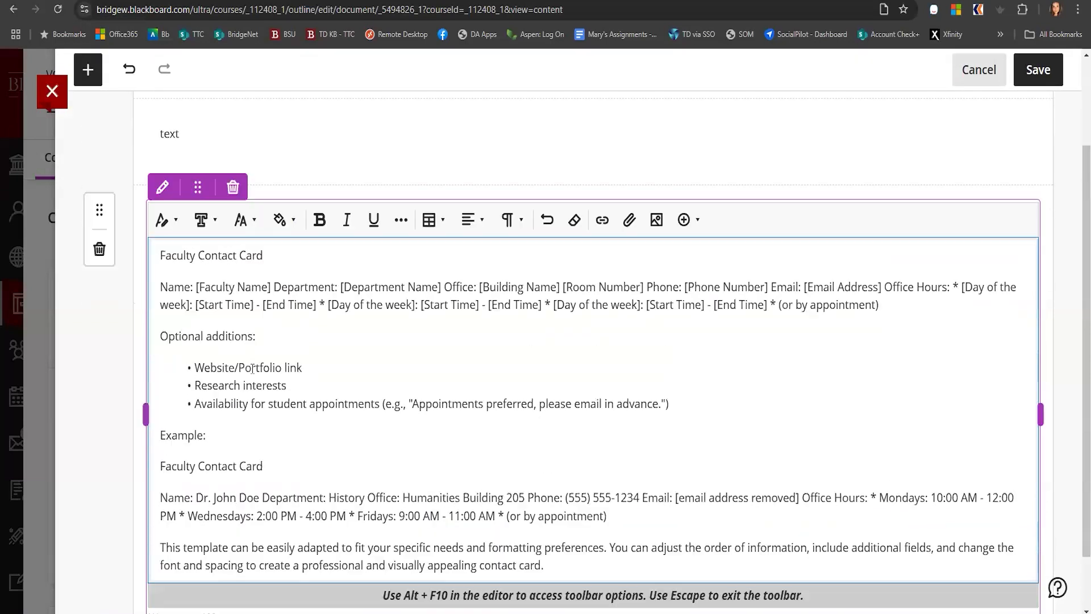
Add a file upload block below the contact card with the NewProfilePic image
scroll(465, 391, down, 1)
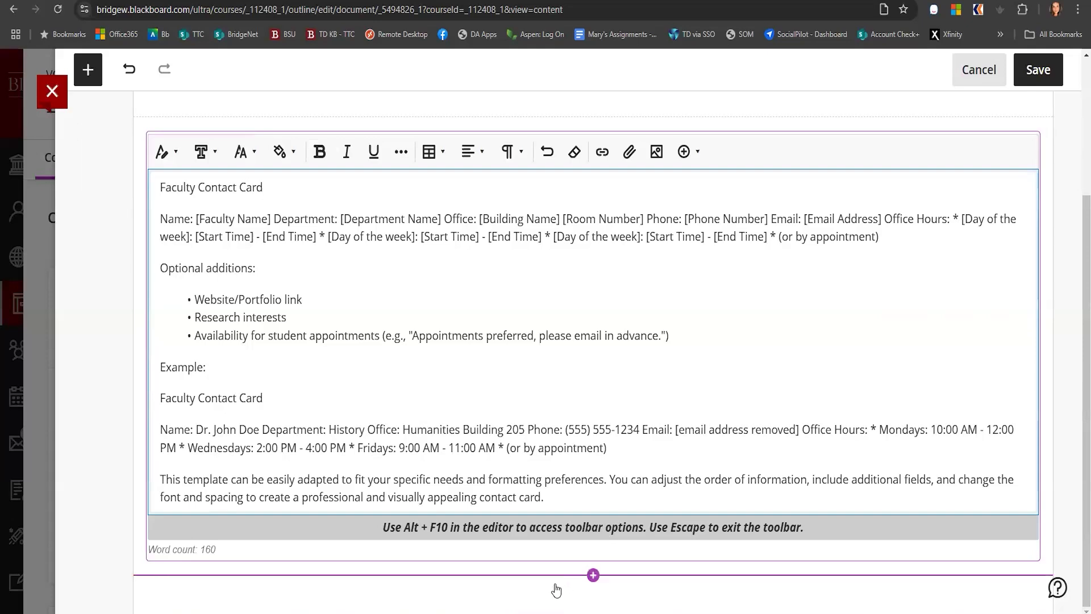
click(591, 578)
scroll(593, 582, down, 1)
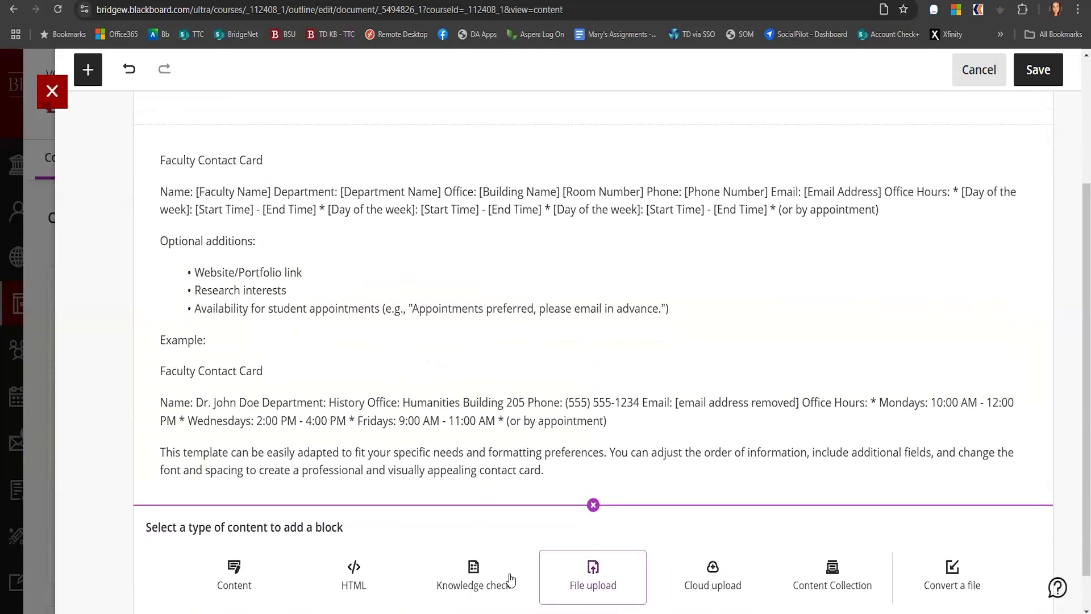
scroll(528, 578, down, 1)
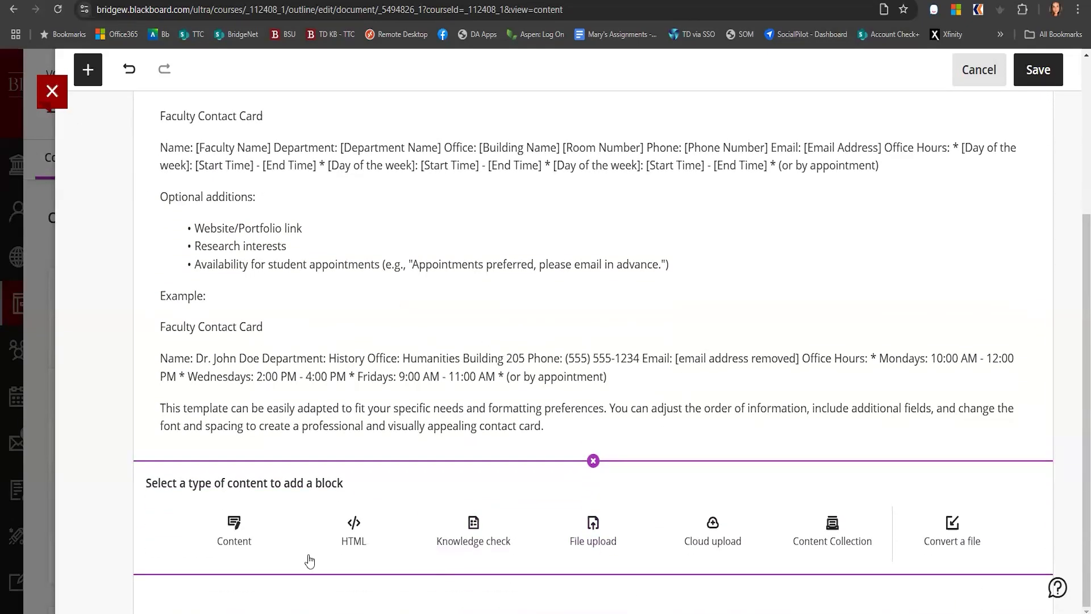
click(579, 544)
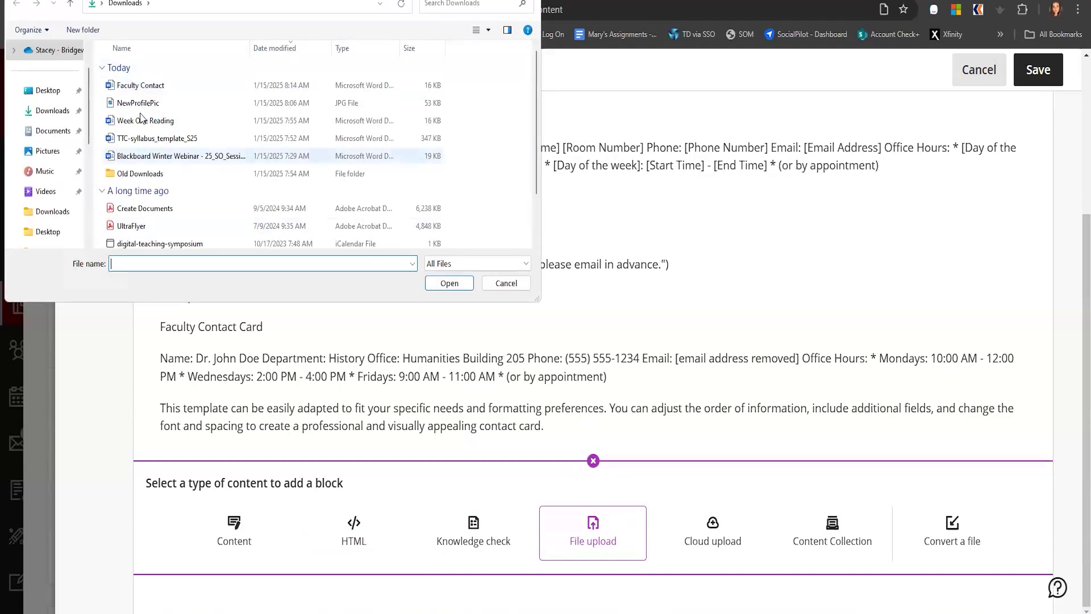
double_click(138, 103)
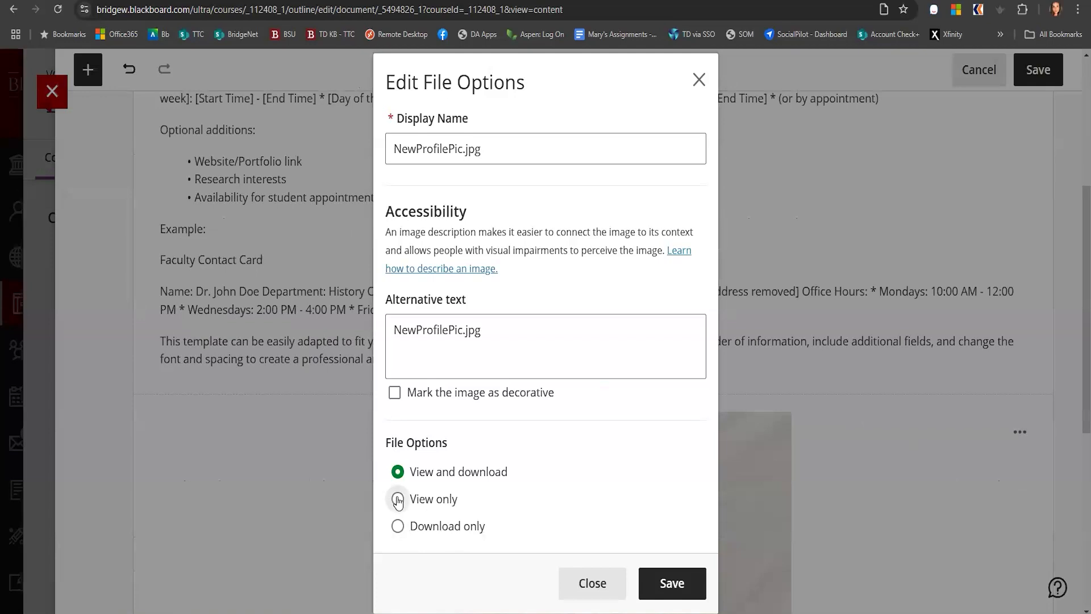
click(397, 499)
click(651, 583)
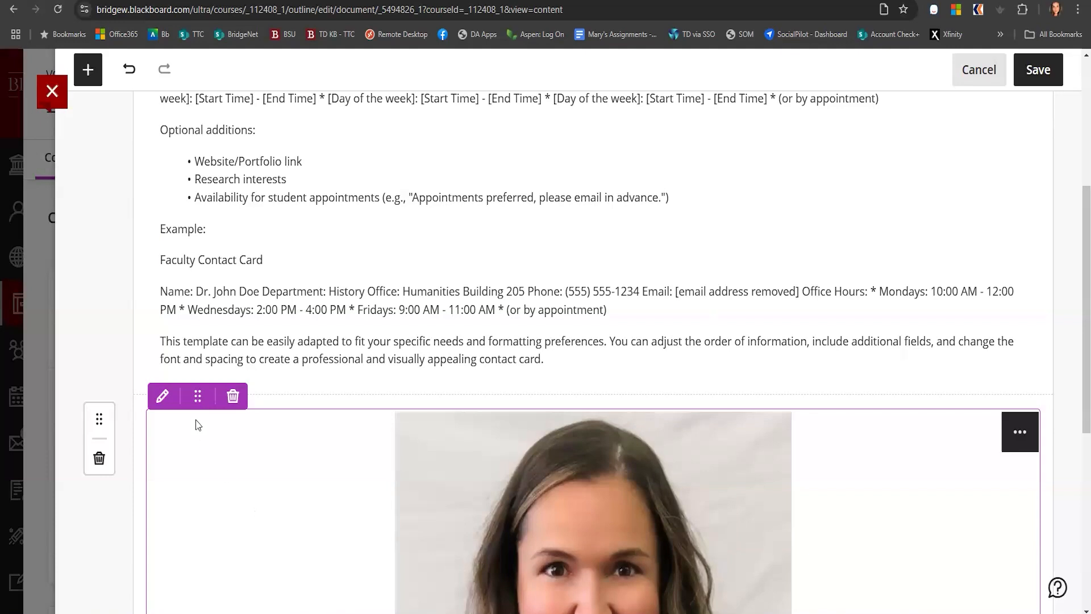
Move the profile picture beside the contact card text, placing it on the right
drag(196, 397, 151, 207)
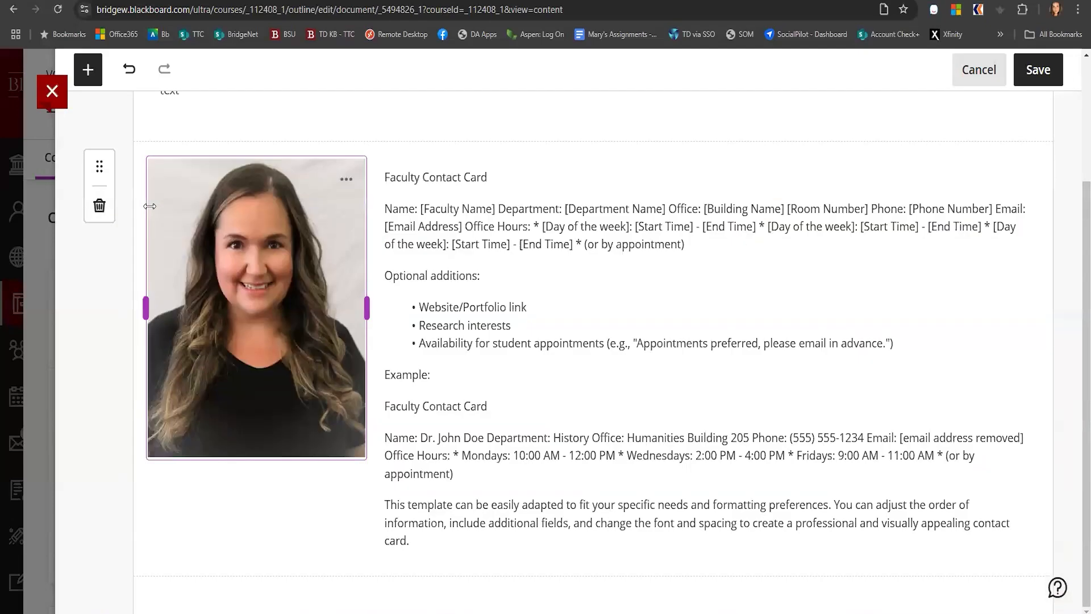
mouse_move(188, 207)
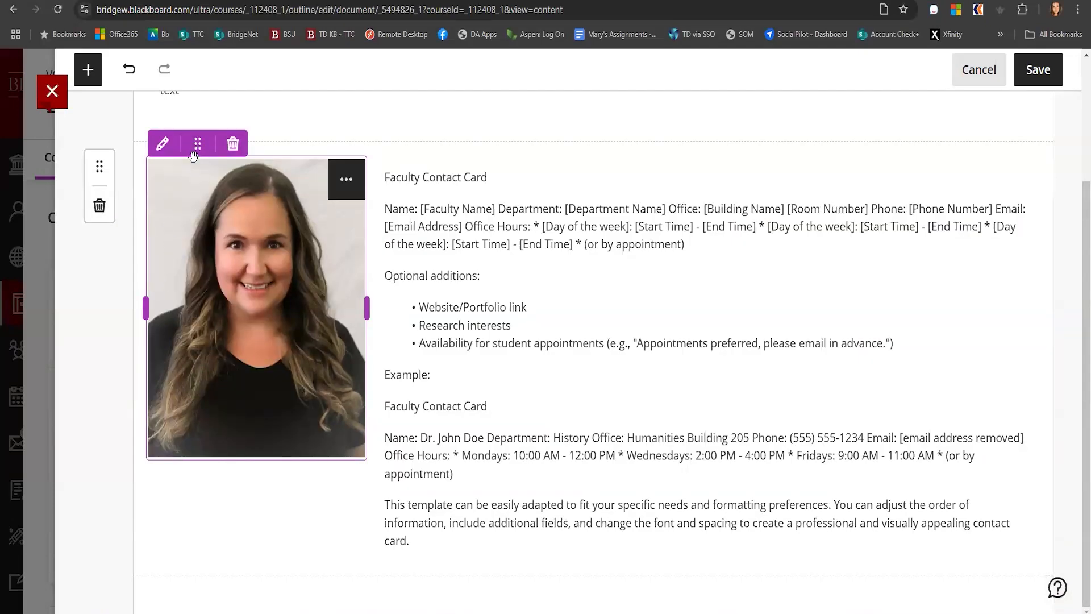
drag(205, 152, 1043, 212)
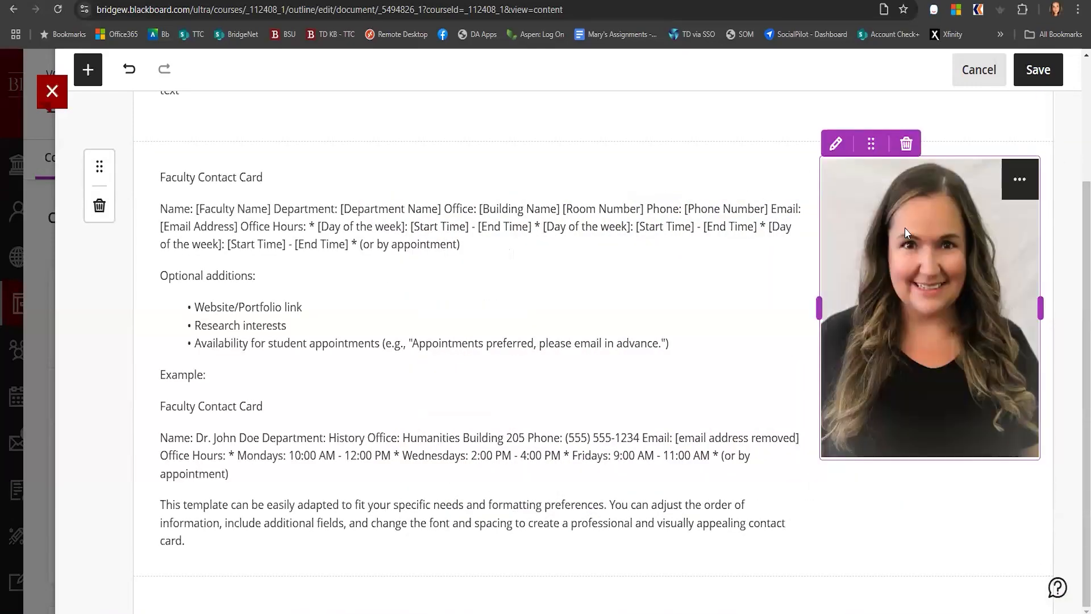
Resize the contact card text and profile picture so the text is wide and the photo narrow
click(767, 294)
drag(817, 391, 480, 390)
drag(819, 343, 518, 343)
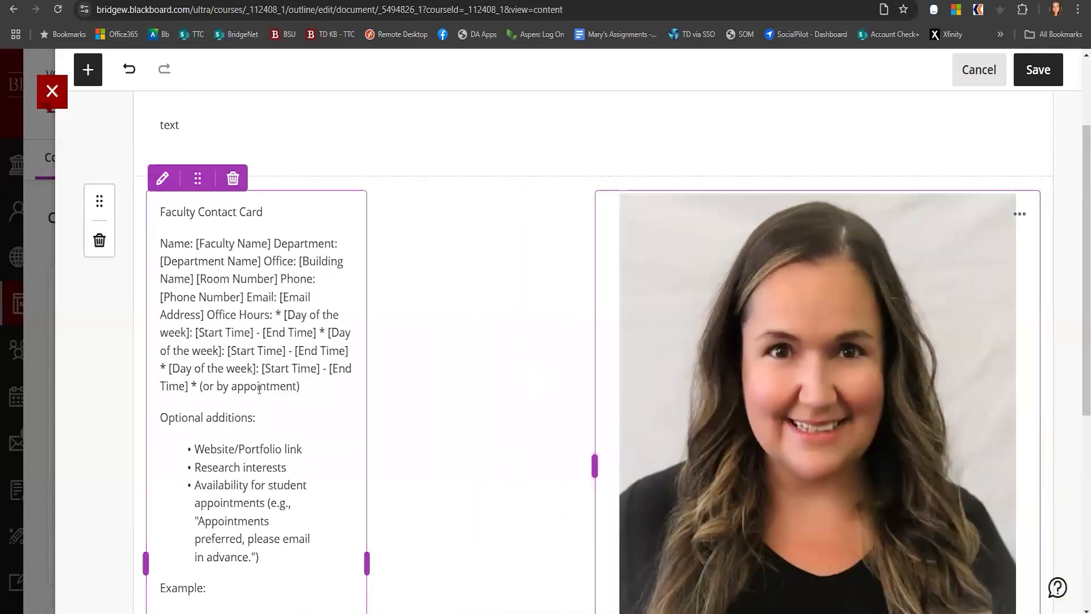
drag(367, 563, 583, 557)
drag(595, 466, 818, 409)
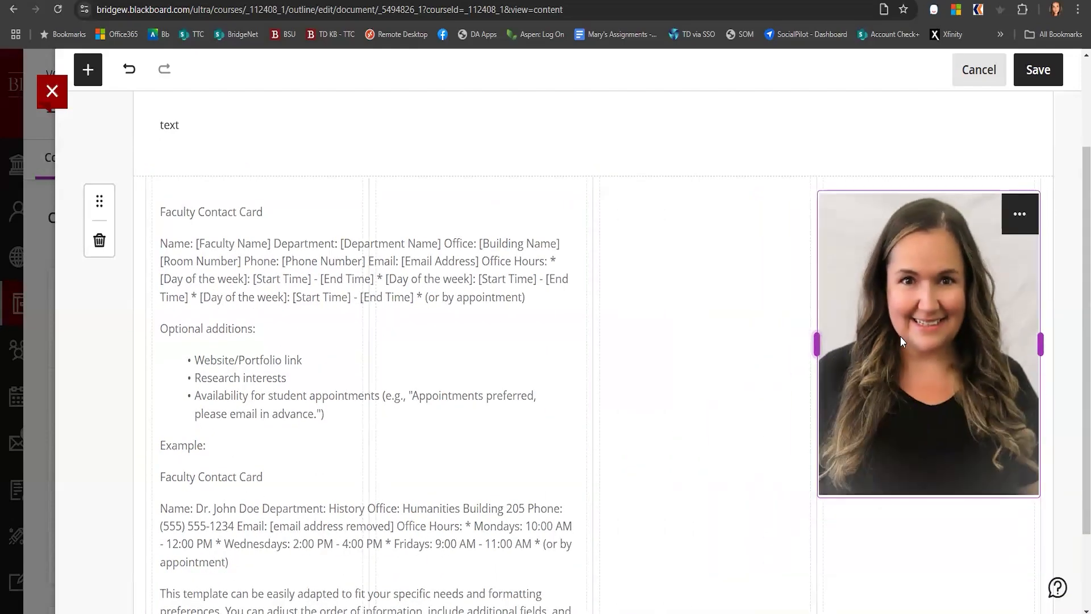
click(523, 475)
scroll(585, 455, down, 2)
drag(592, 407, 805, 407)
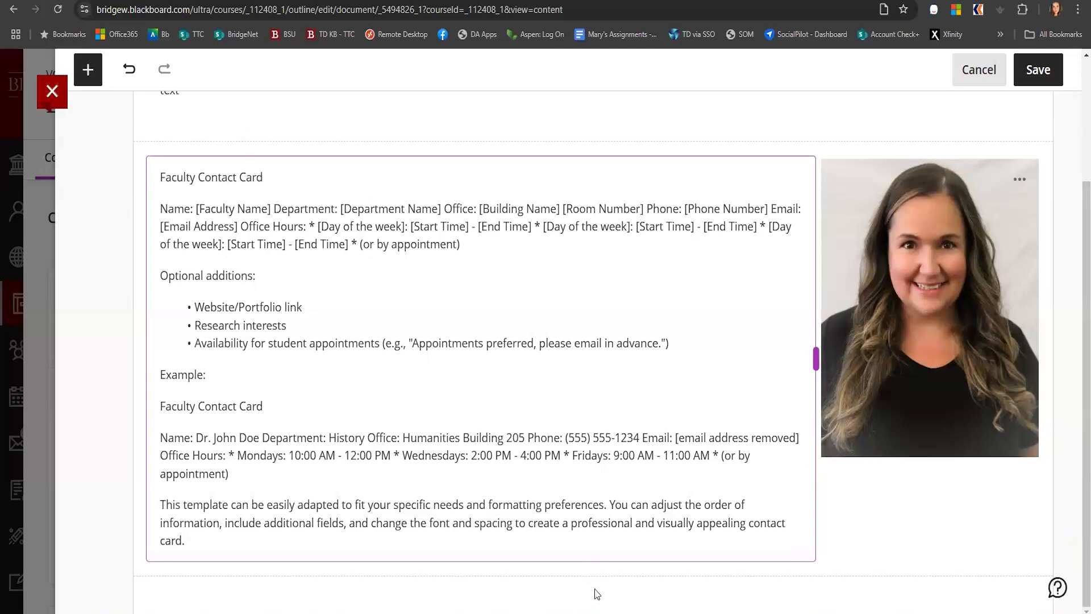
Add a knowledge check block with the question "Did you read this"
mouse_move(593, 577)
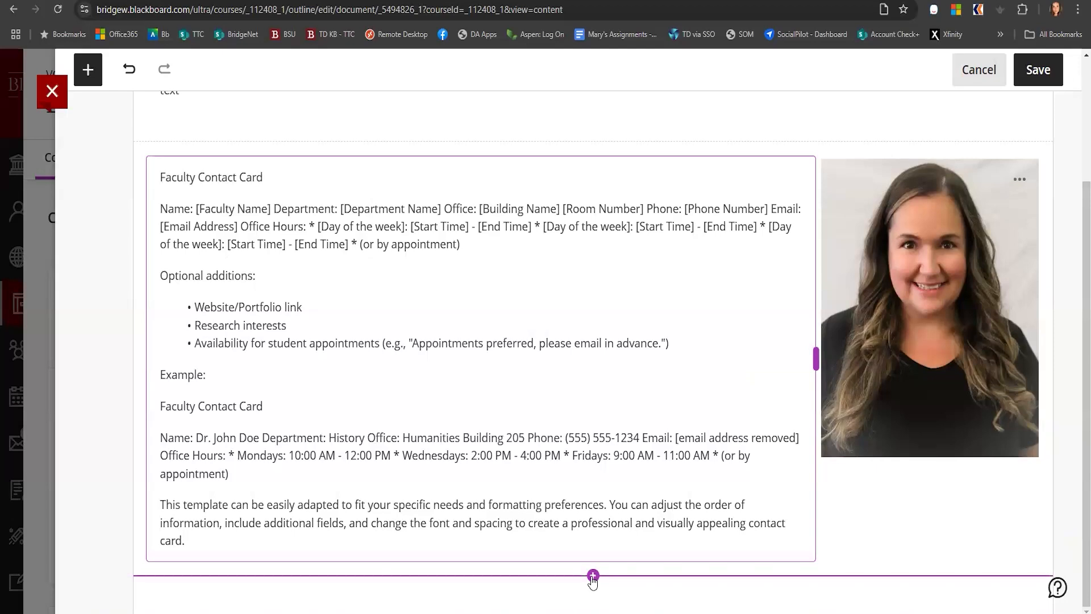
click(592, 576)
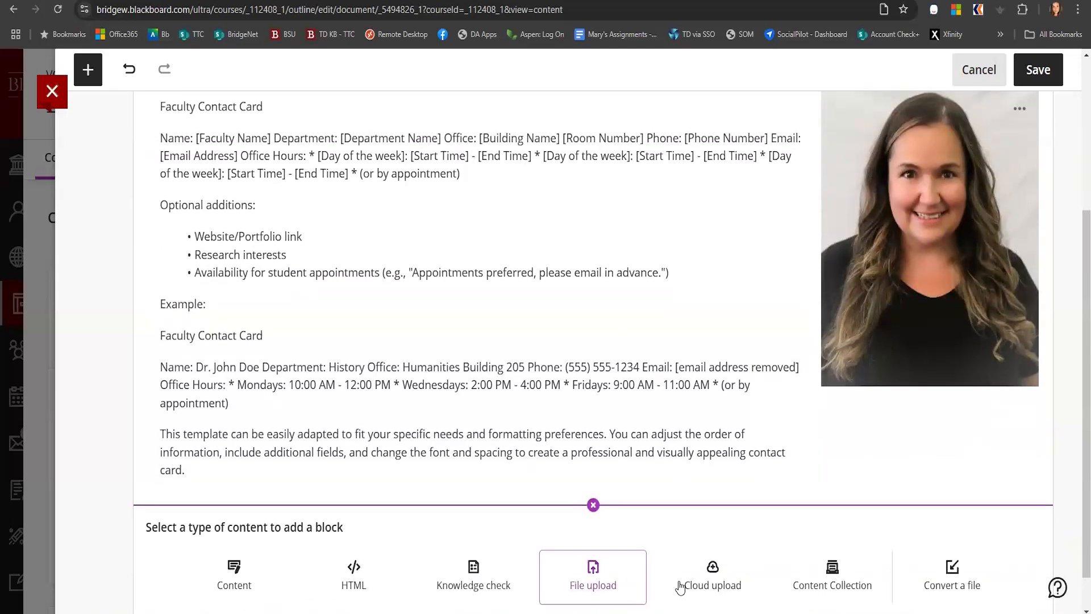
click(480, 578)
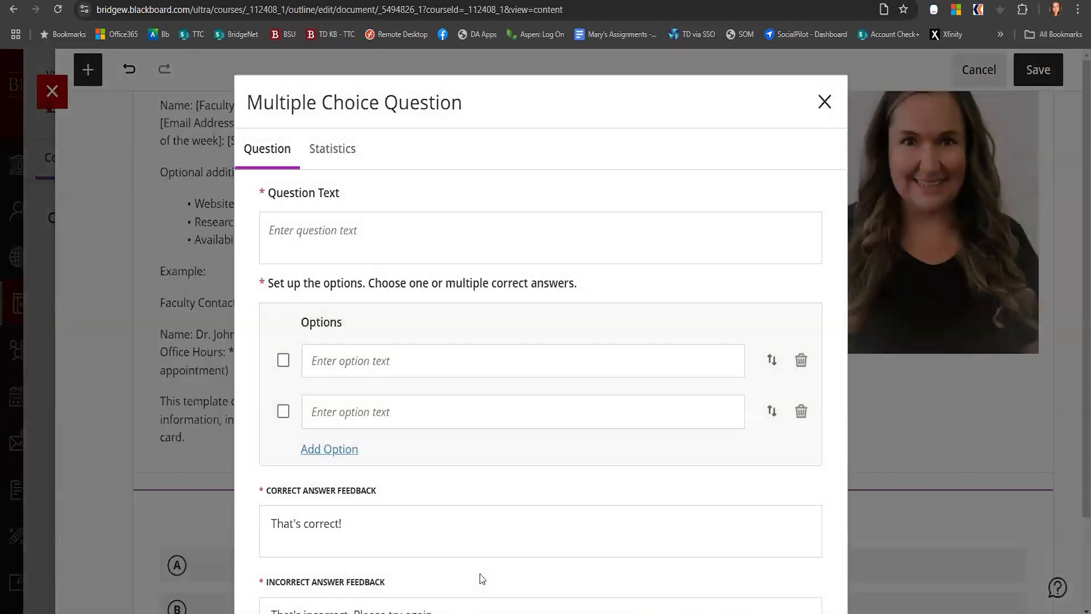
click(311, 237)
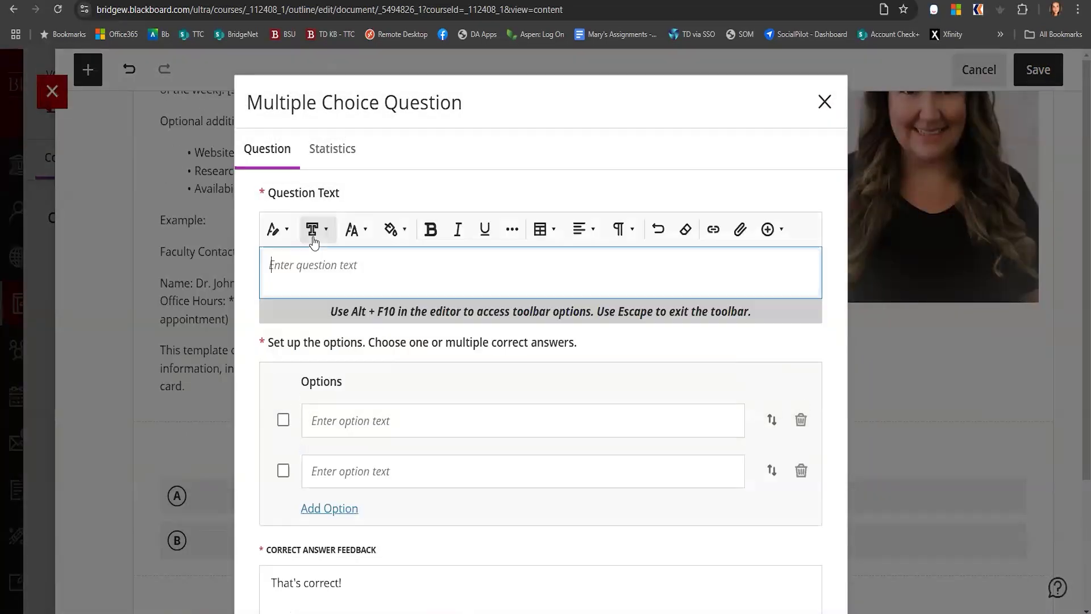
text(Did you read this)
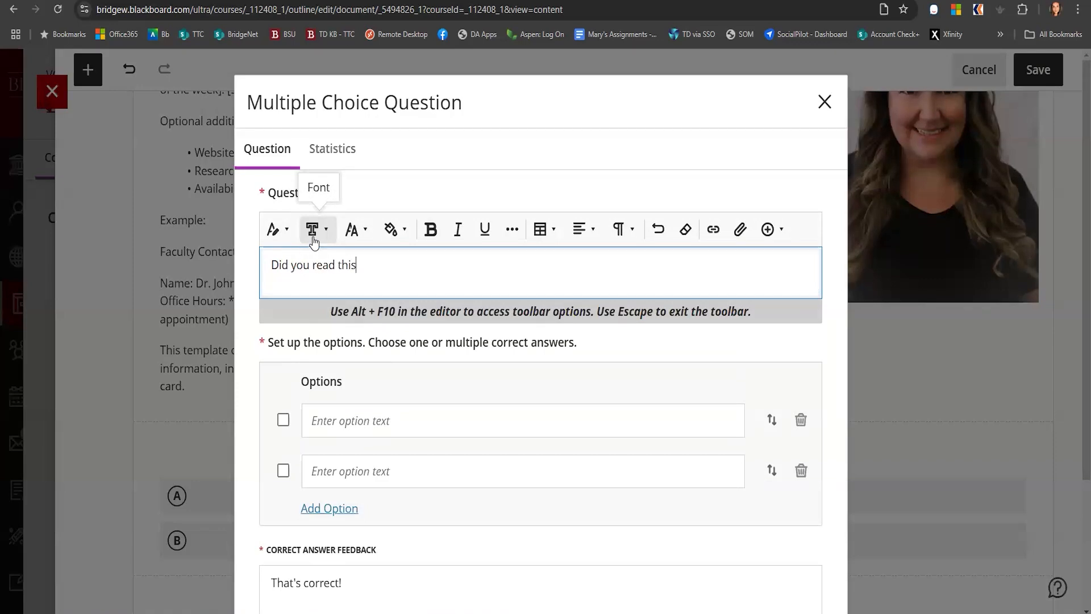
Enter the answer options "yes" and "no" and mark "yes" as correct
click(322, 420)
text(yes)
click(320, 490)
text(no)
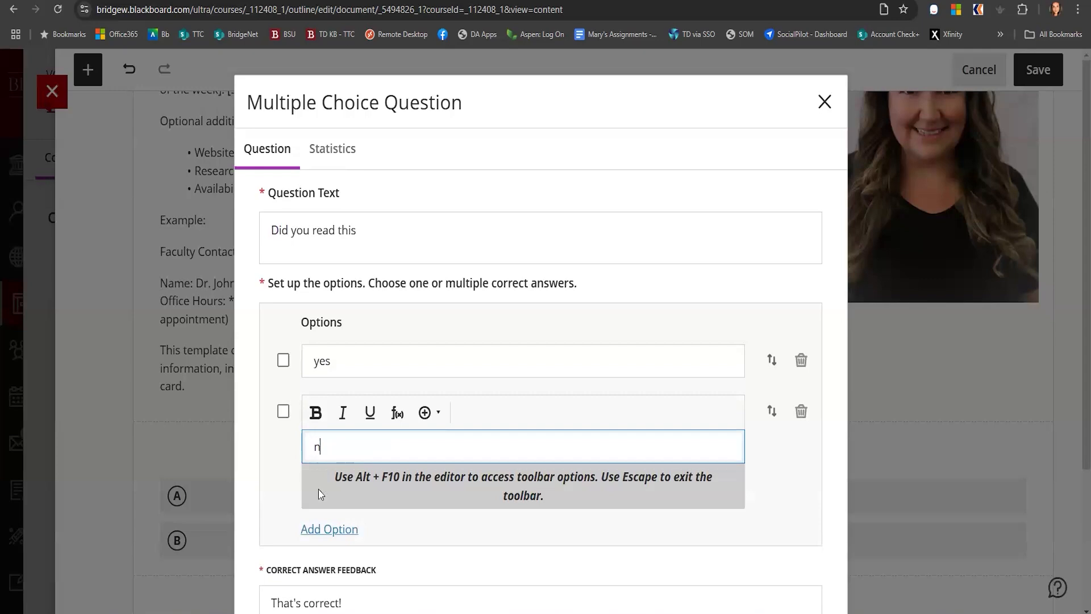
click(283, 360)
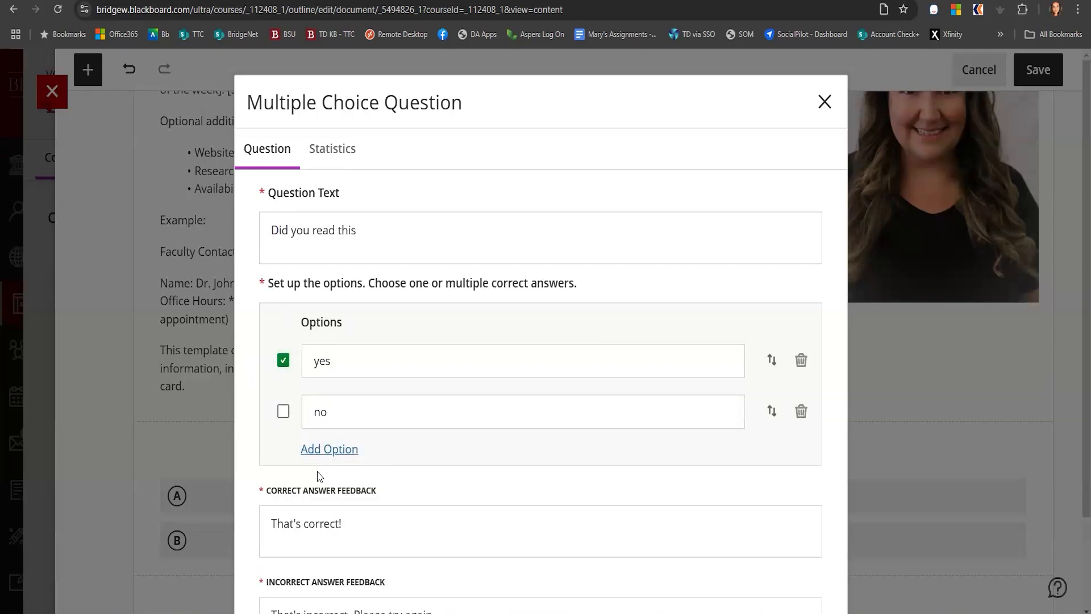
Replace the incorrect answer feedback with "go back and read it"
scroll(340, 472, down, 2)
drag(429, 505, 263, 507)
click(261, 514)
key(ctrl+a)
text(go back and re)
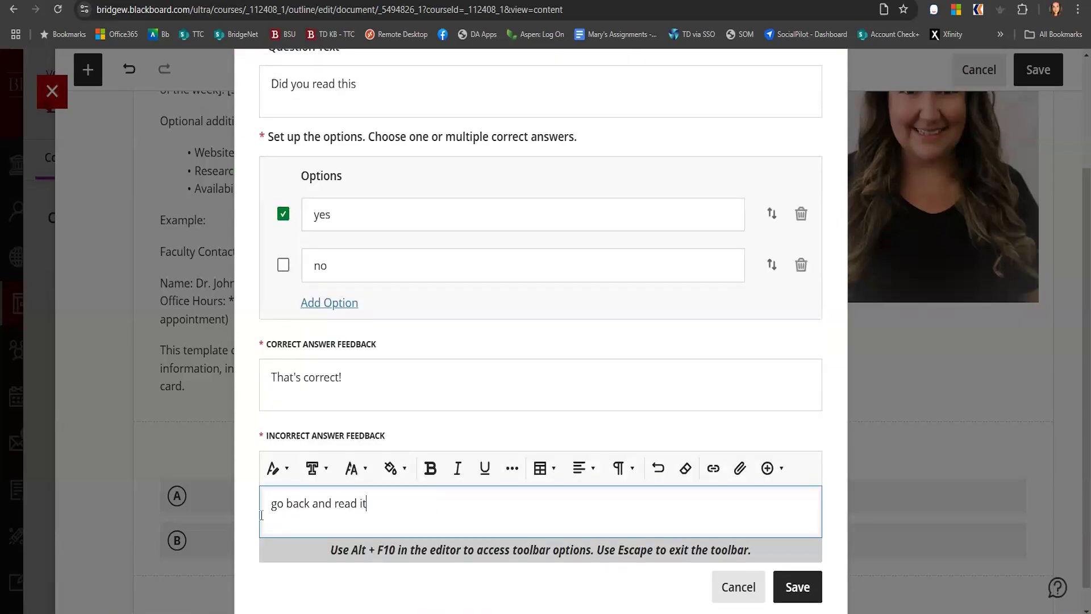
Save the knowledge check question with its options and feedback
scroll(700, 421, down, 1)
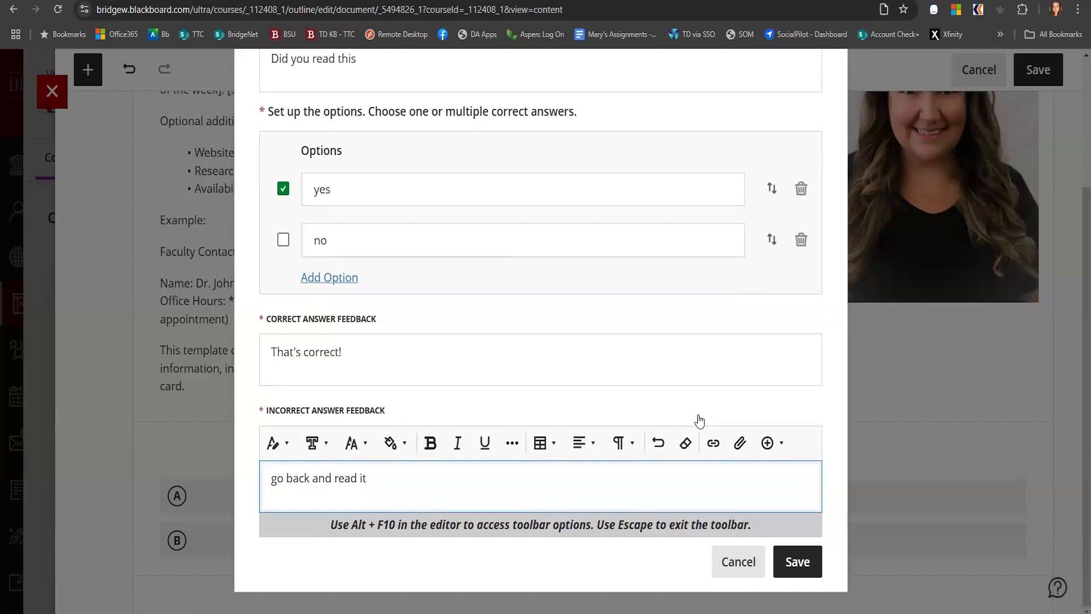
click(797, 562)
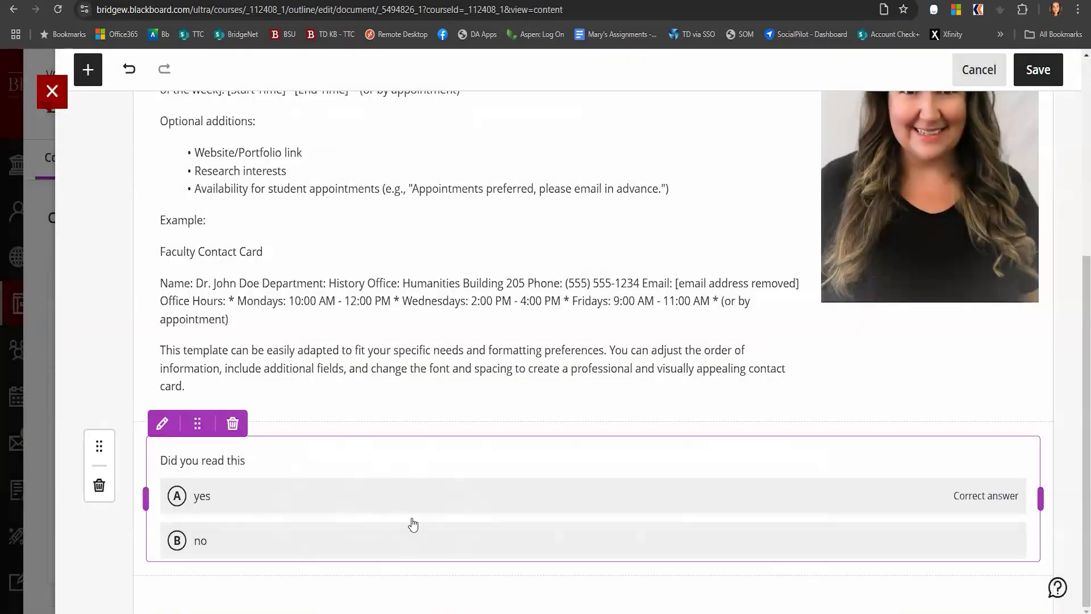
Make the Faculty Contact document visible to students and save the document
scroll(487, 305, up, 4)
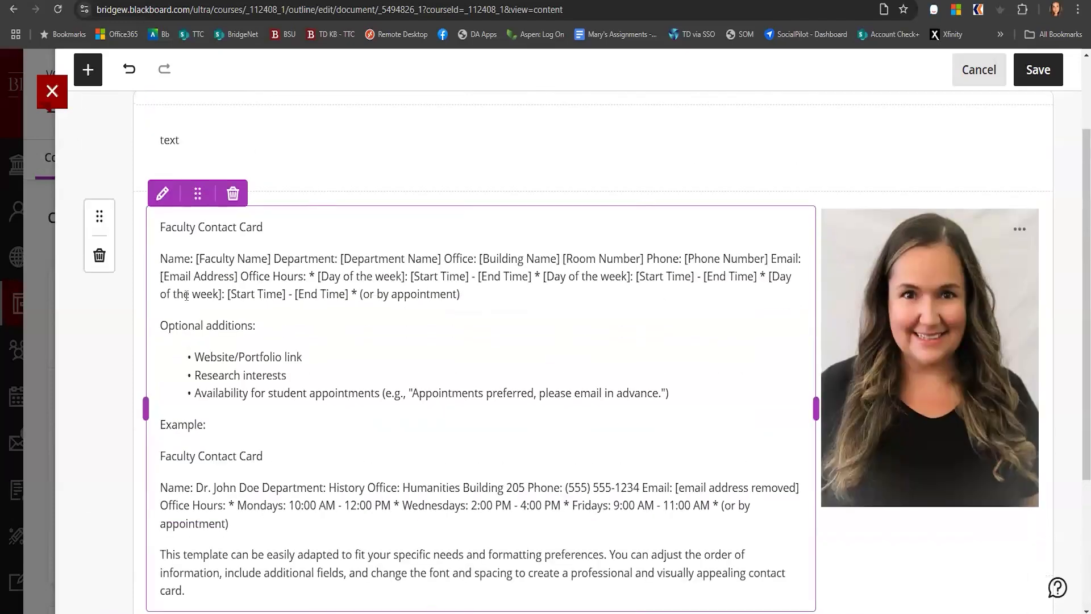
scroll(569, 384, up, 2)
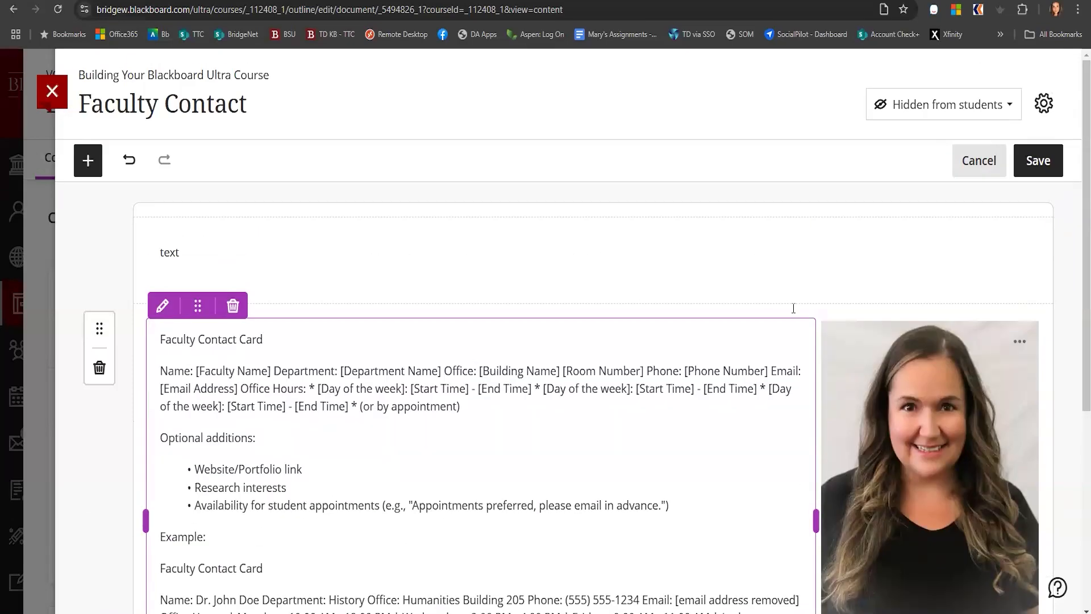
click(926, 105)
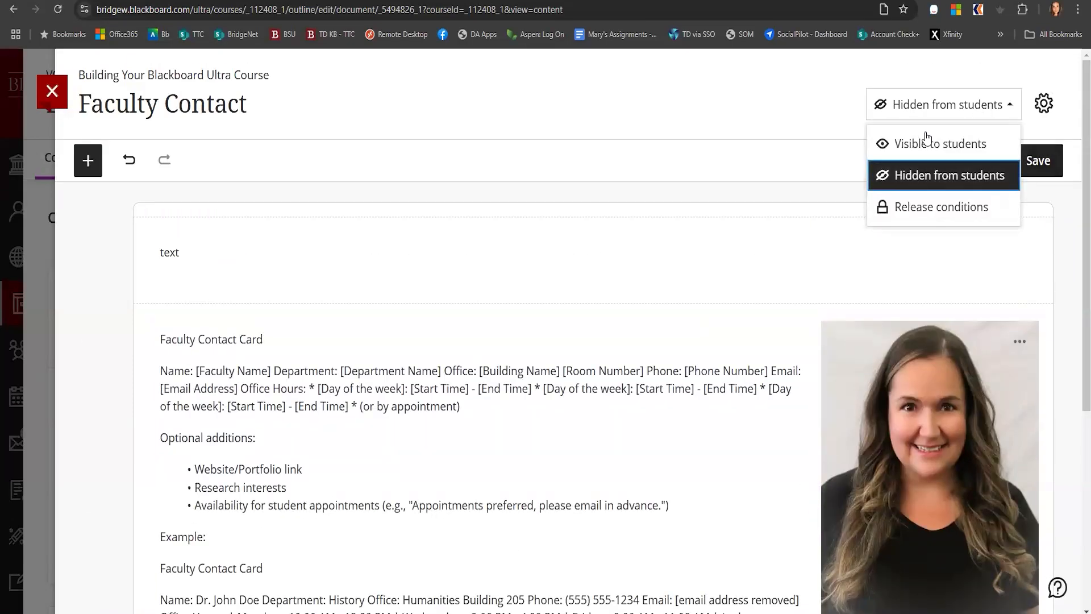
click(925, 142)
click(1045, 160)
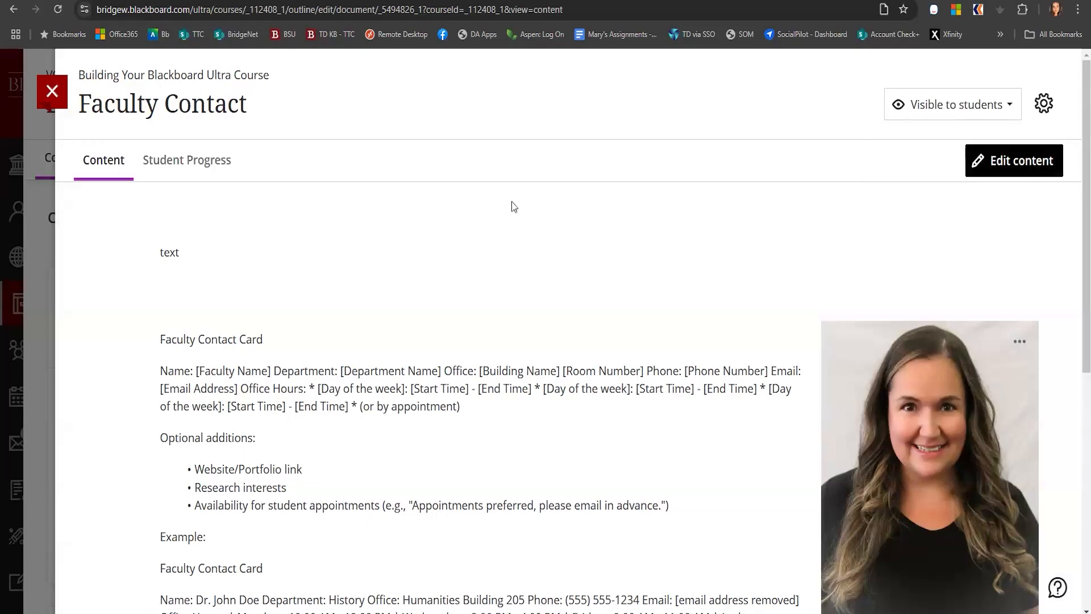
Review the document's knowledge check results section and close the Faculty Contact document
scroll(472, 426, down, 7)
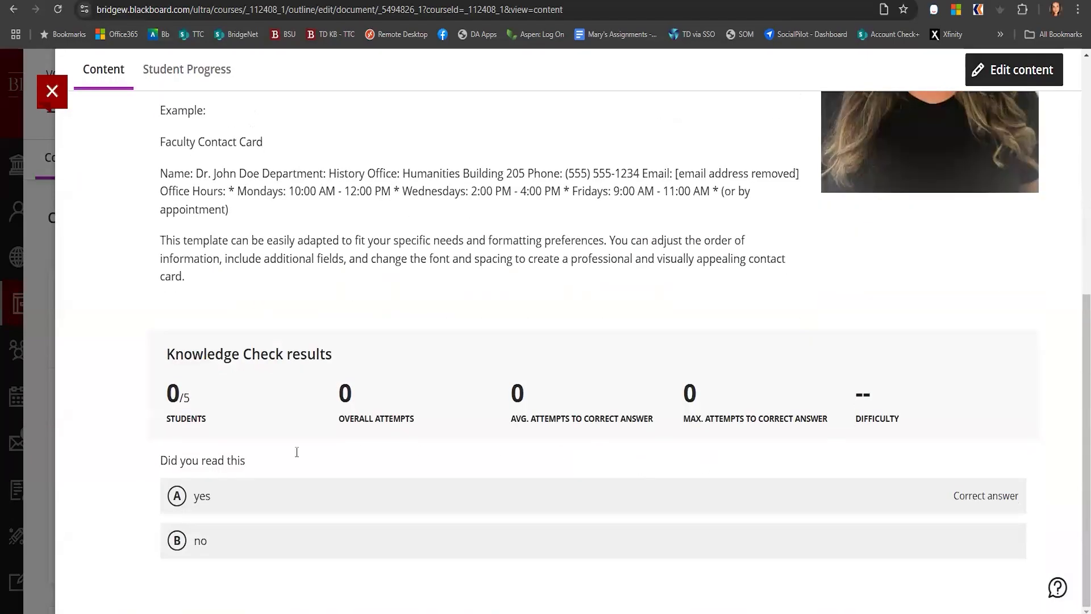
scroll(382, 483, up, 7)
scroll(383, 457, down, 7)
click(59, 95)
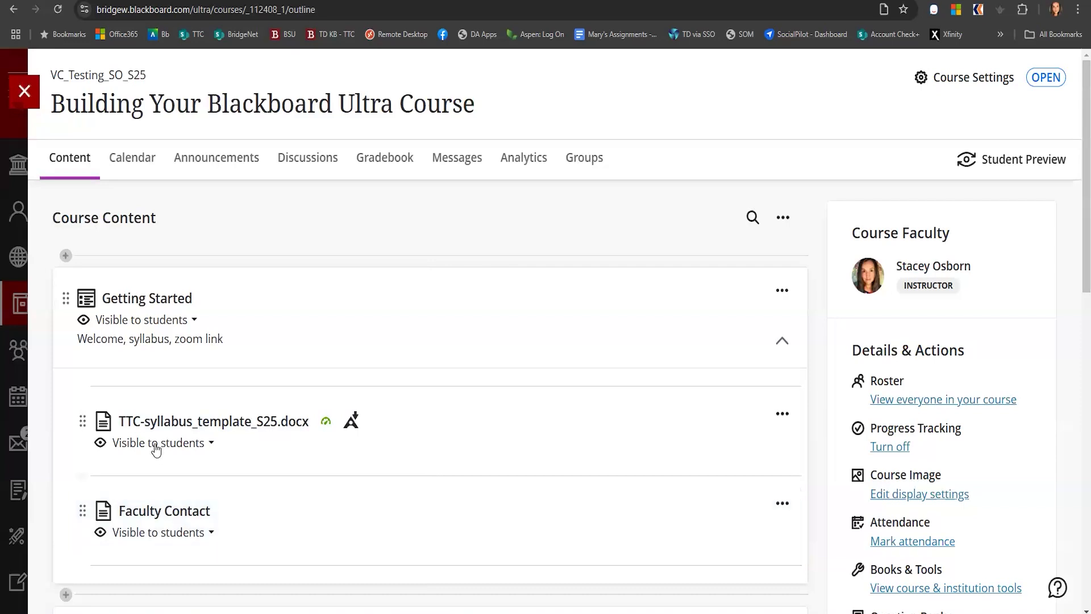
Add a Date/Time release condition to the syllabus document, giving access from 1/22/25, and save it
click(212, 445)
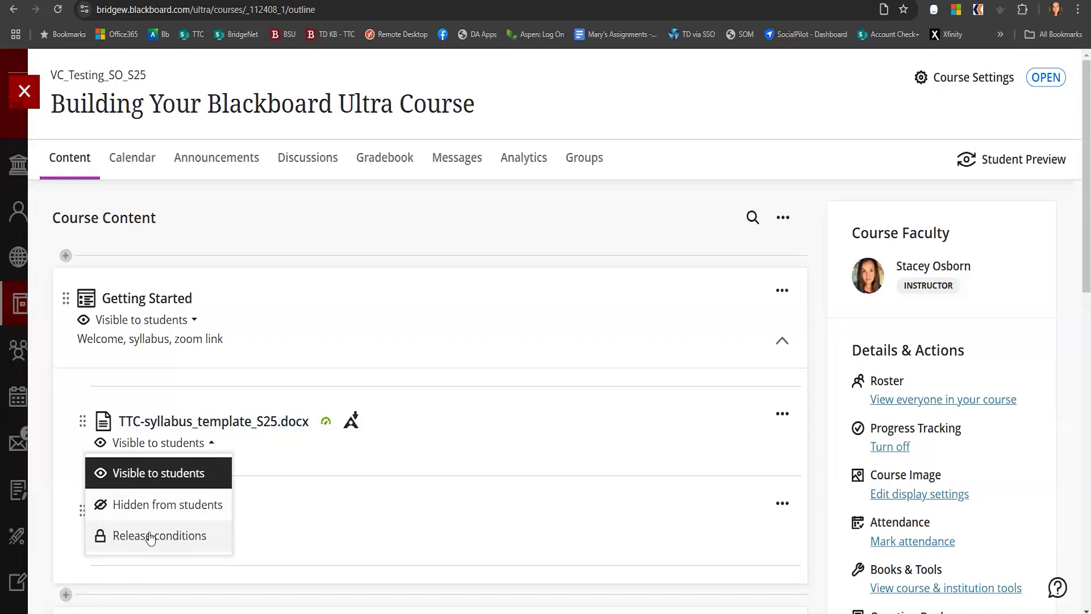
click(151, 537)
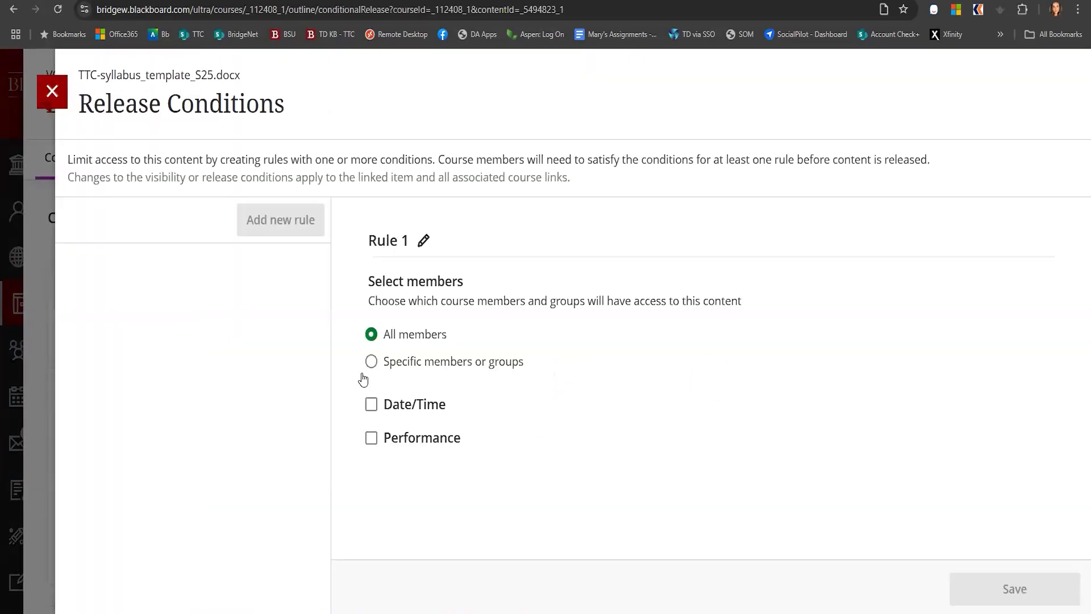
click(371, 405)
click(385, 436)
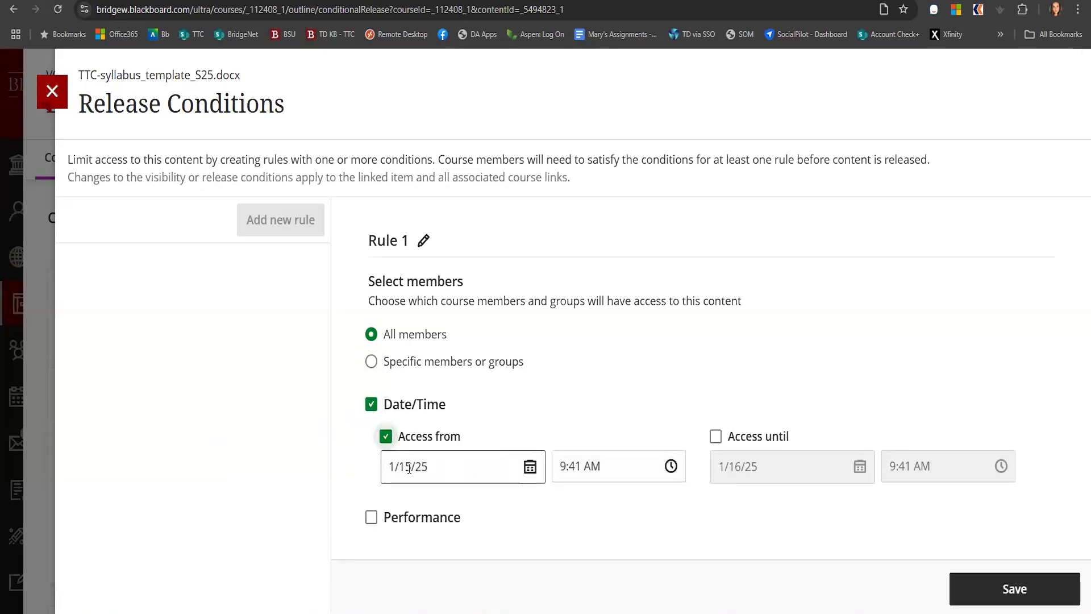
click(529, 467)
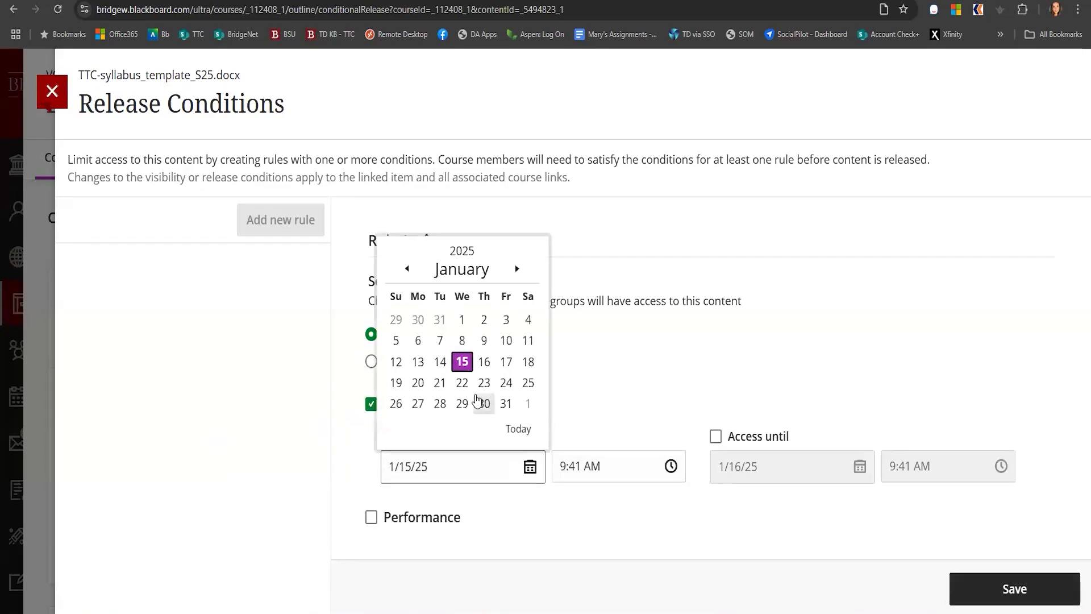
click(462, 382)
click(986, 594)
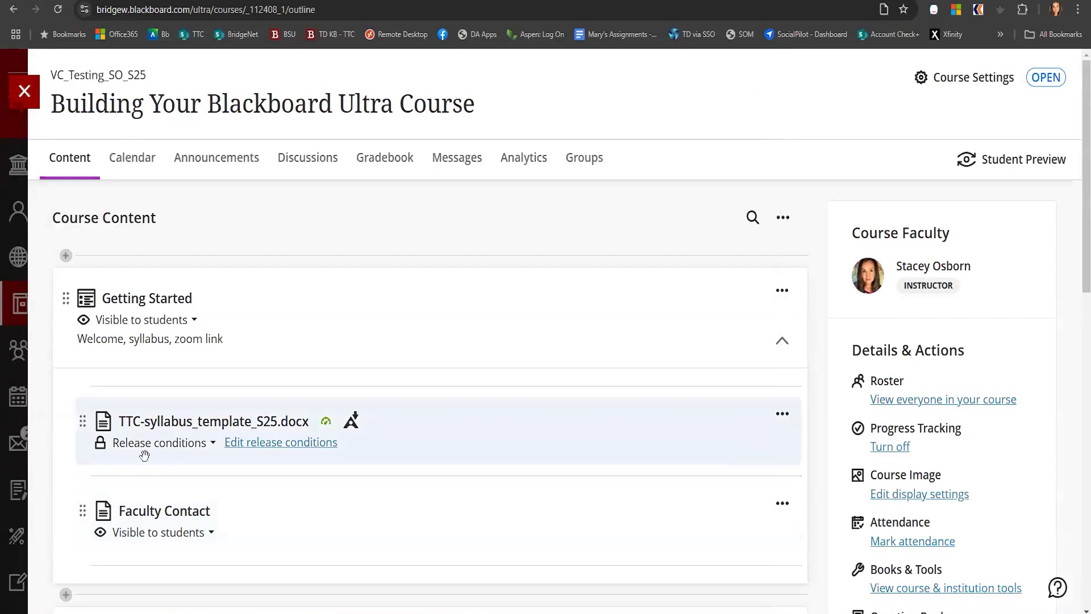
Expand the Week 1: Course Setup & Basic Navigation module and create a new folder inside it
mouse_move(256, 450)
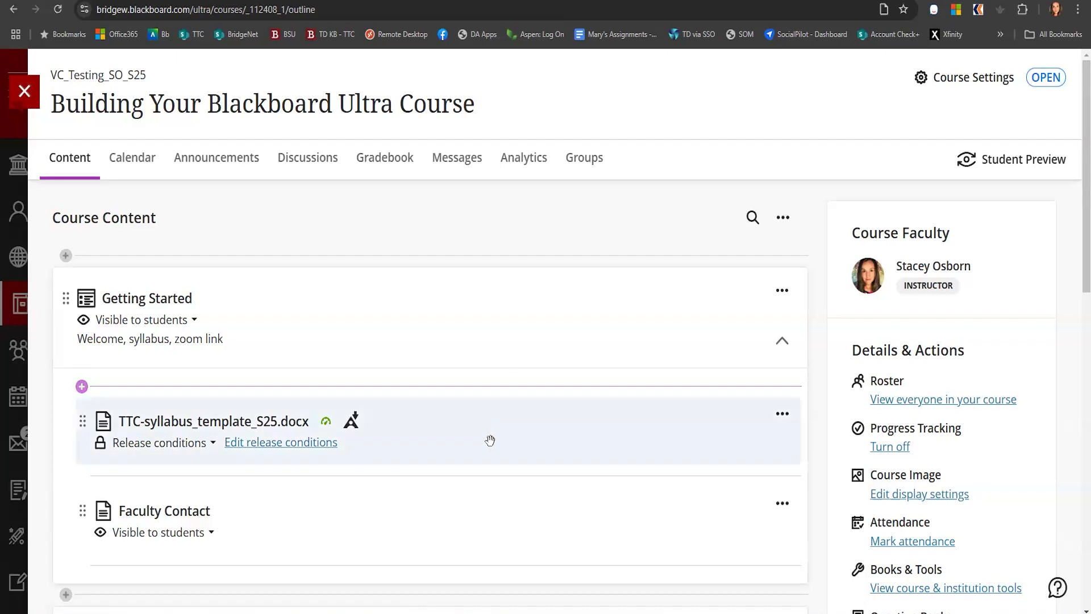
scroll(551, 471, down, 3)
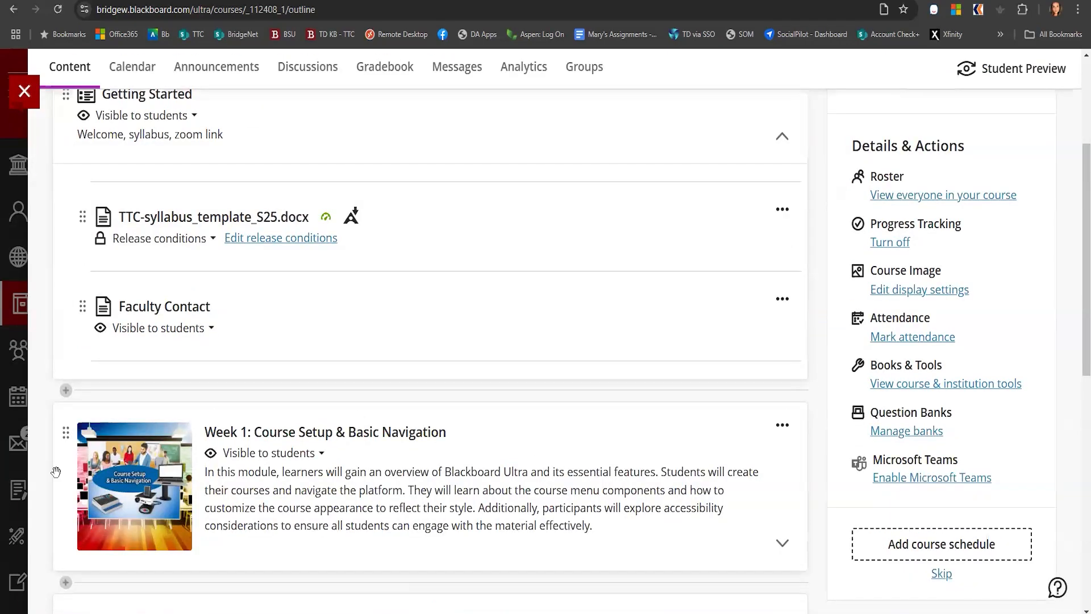
scroll(446, 434, up, 3)
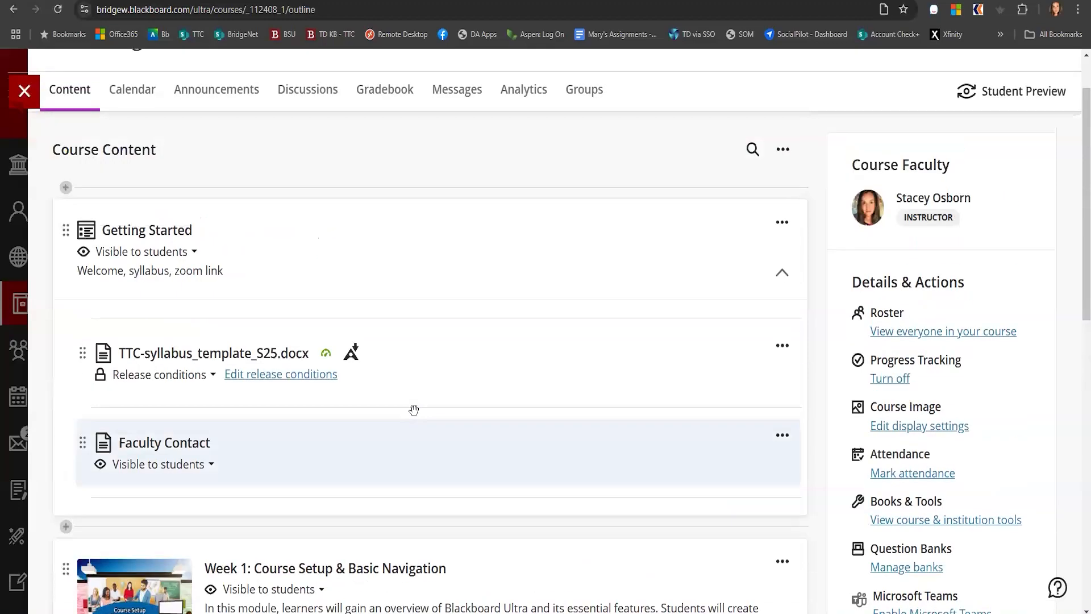
scroll(350, 327, down, 2)
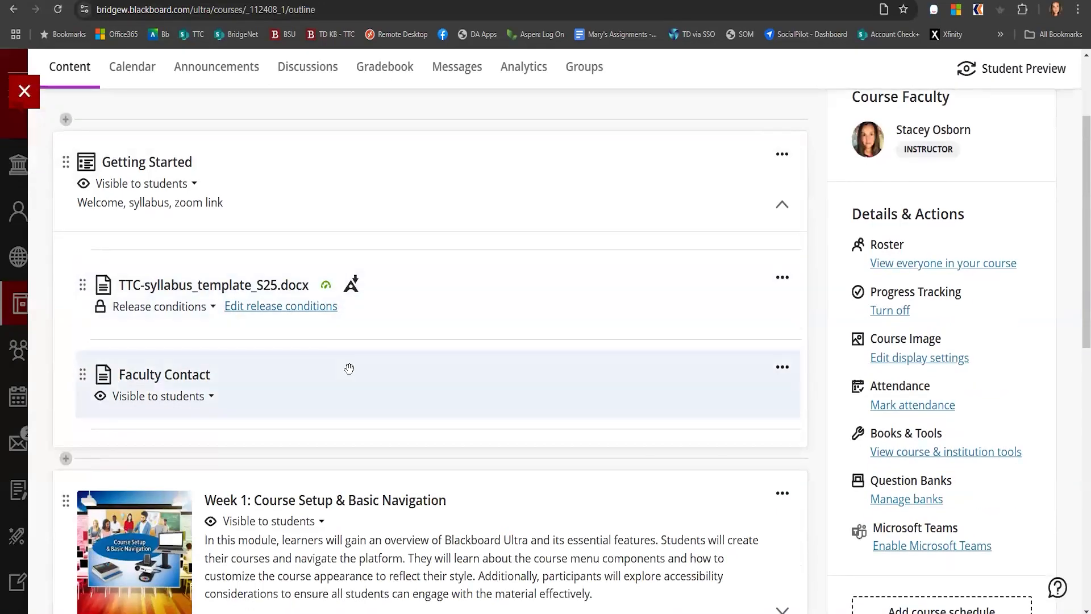
scroll(349, 368, down, 5)
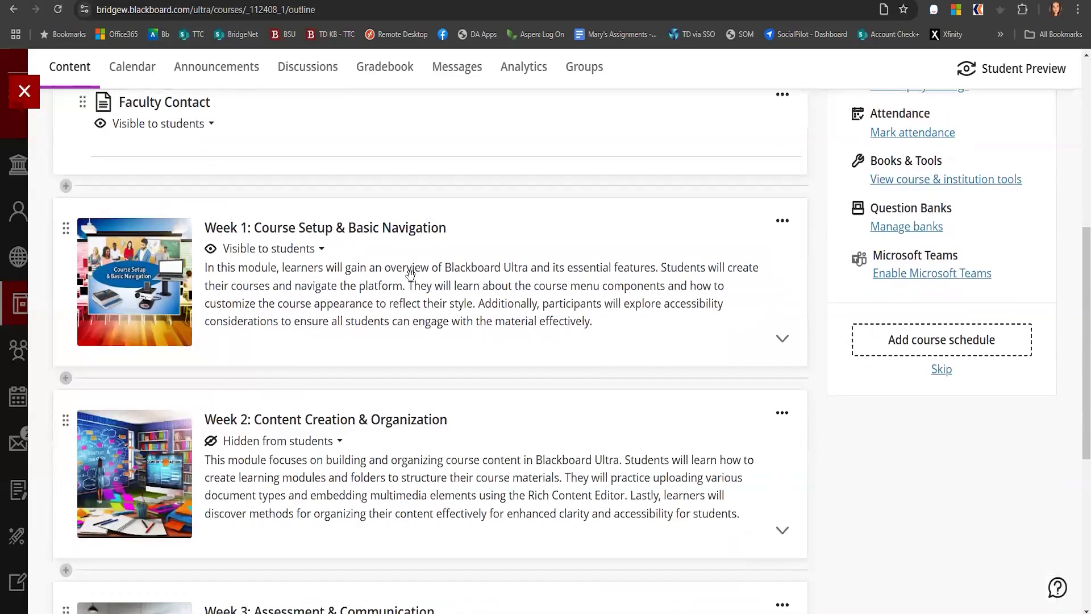
click(338, 336)
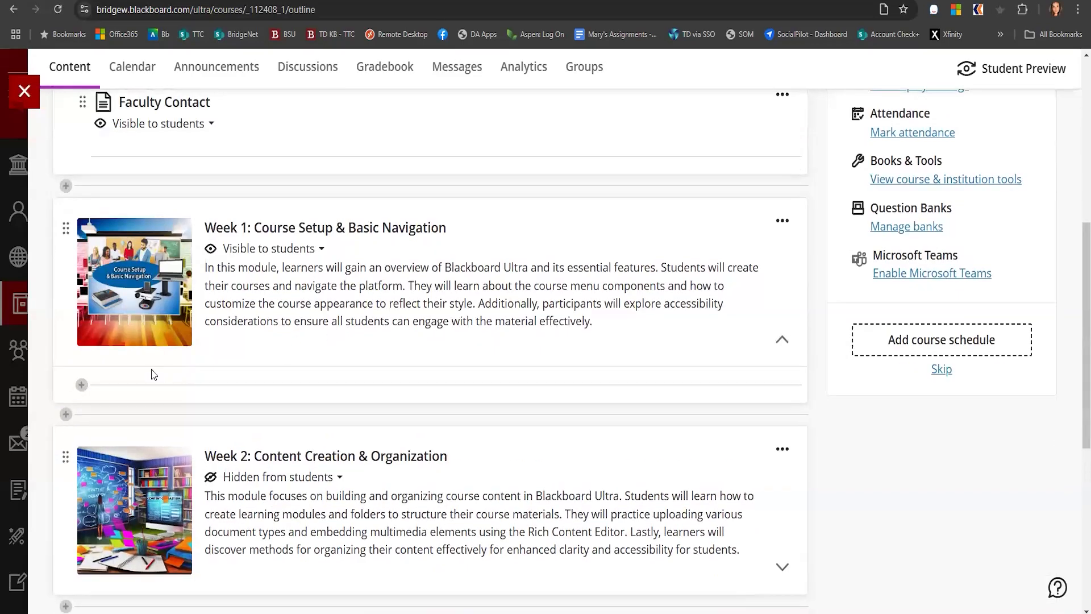
click(81, 384)
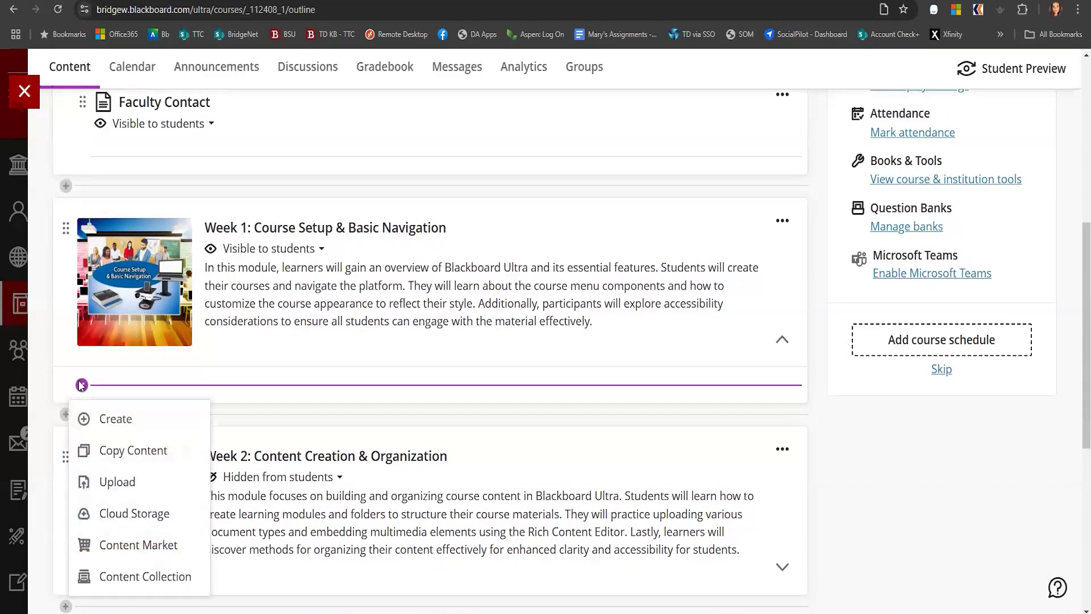
click(113, 422)
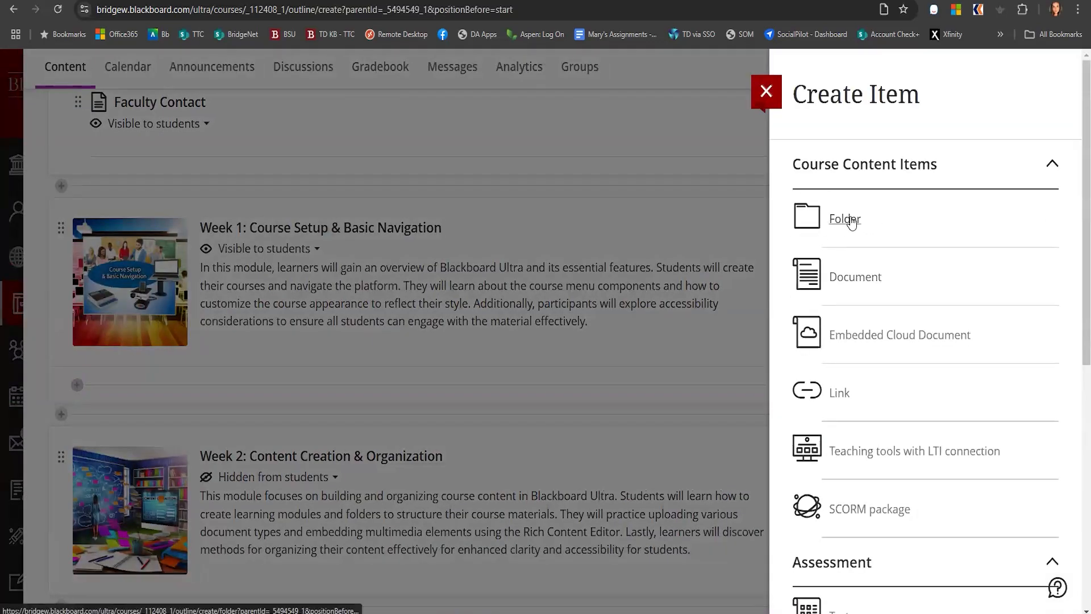
click(851, 223)
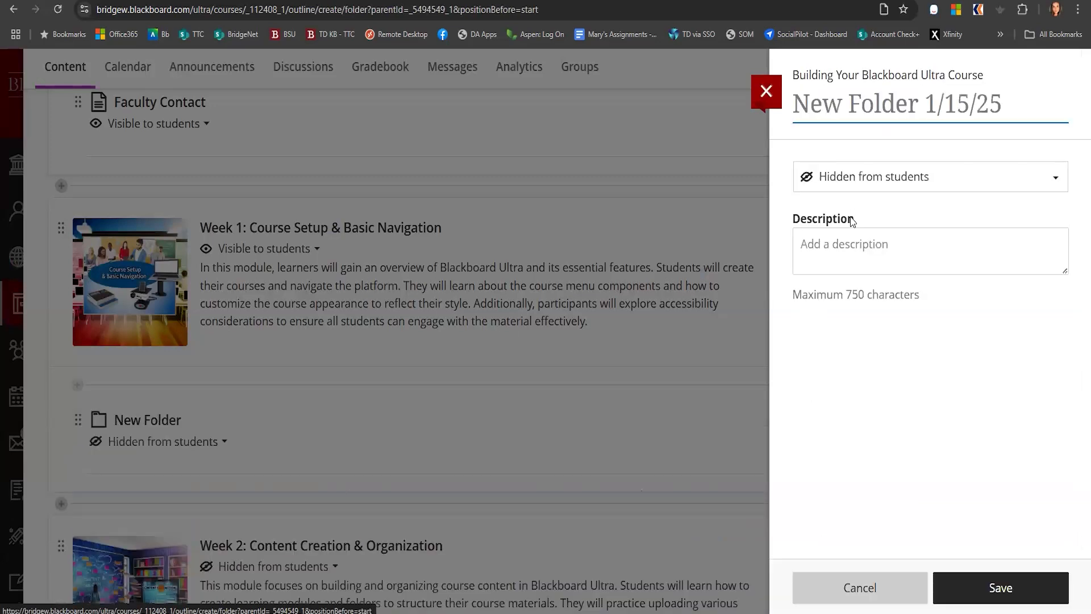
Name the folder "Weekly Readings", make it visible to students, and save it
text(Weekl)
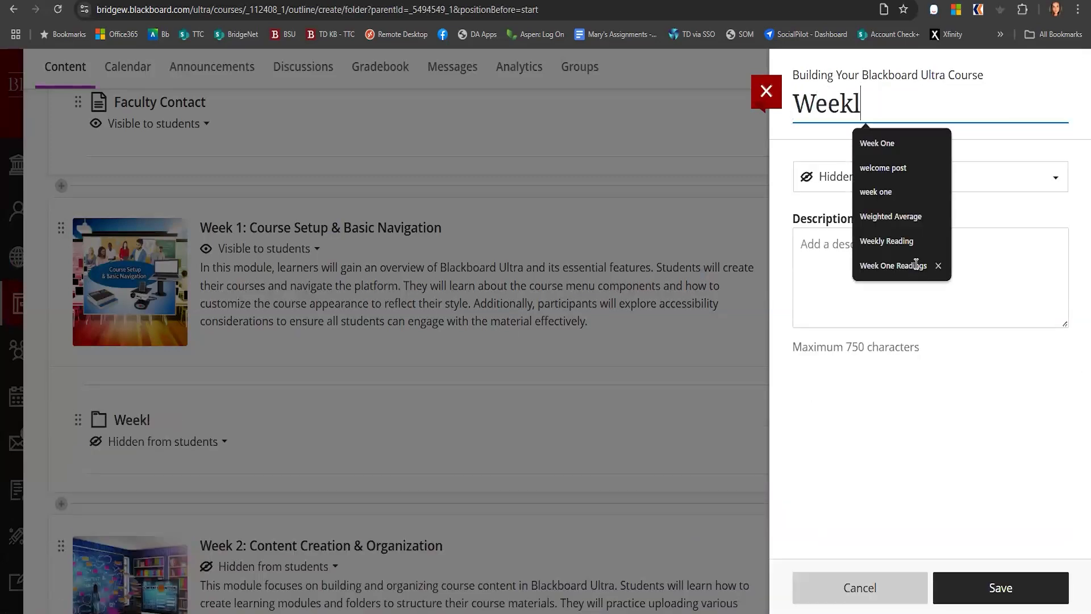
text(y Readings)
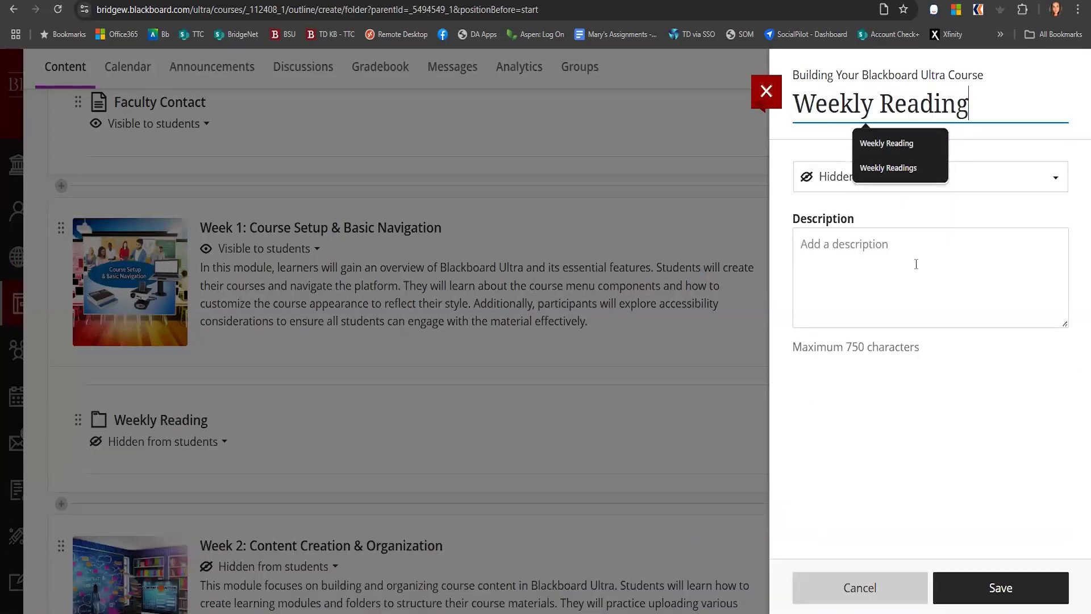
click(890, 190)
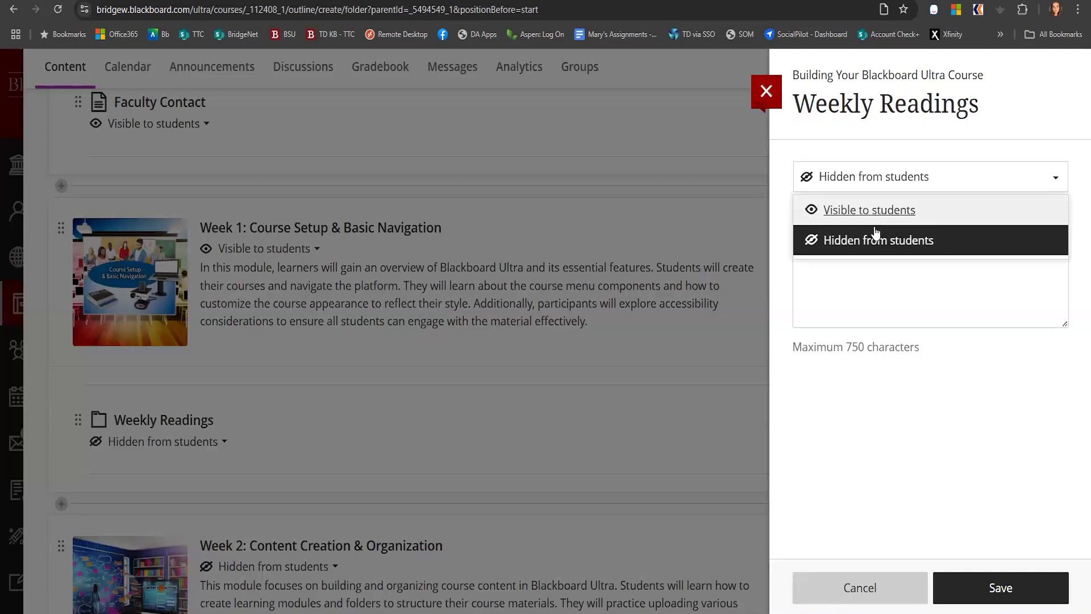
click(871, 214)
click(990, 592)
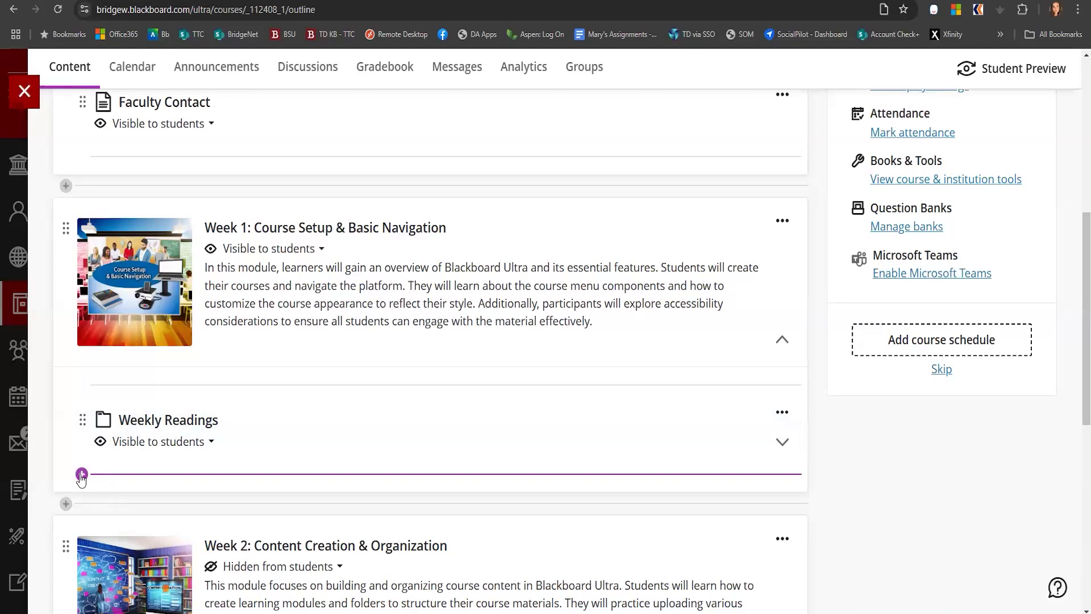
Browse the available item types for adding content to the Week 1 module
click(81, 475)
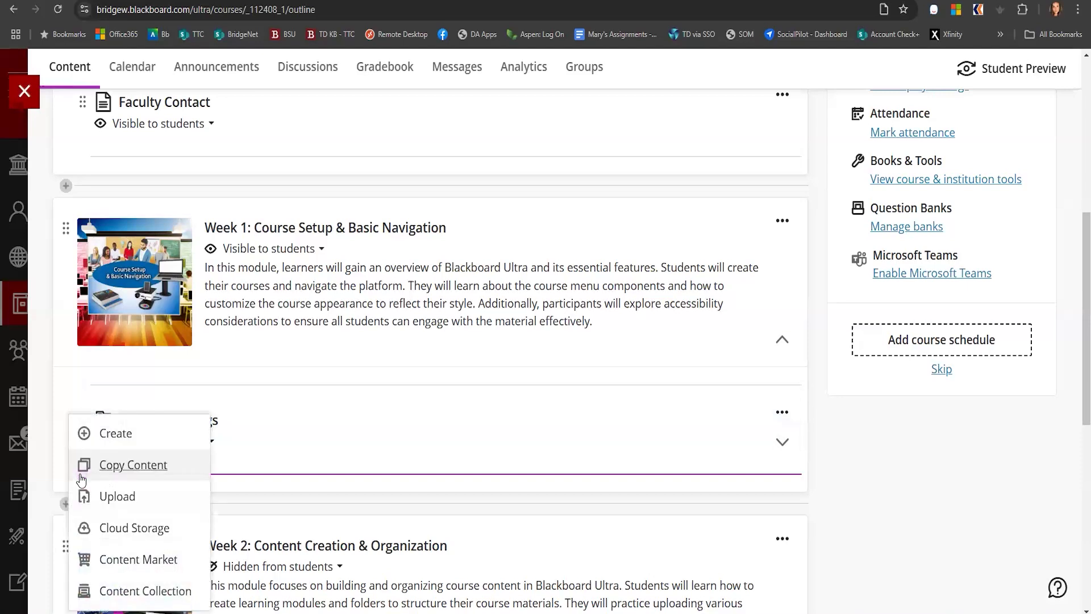
click(129, 436)
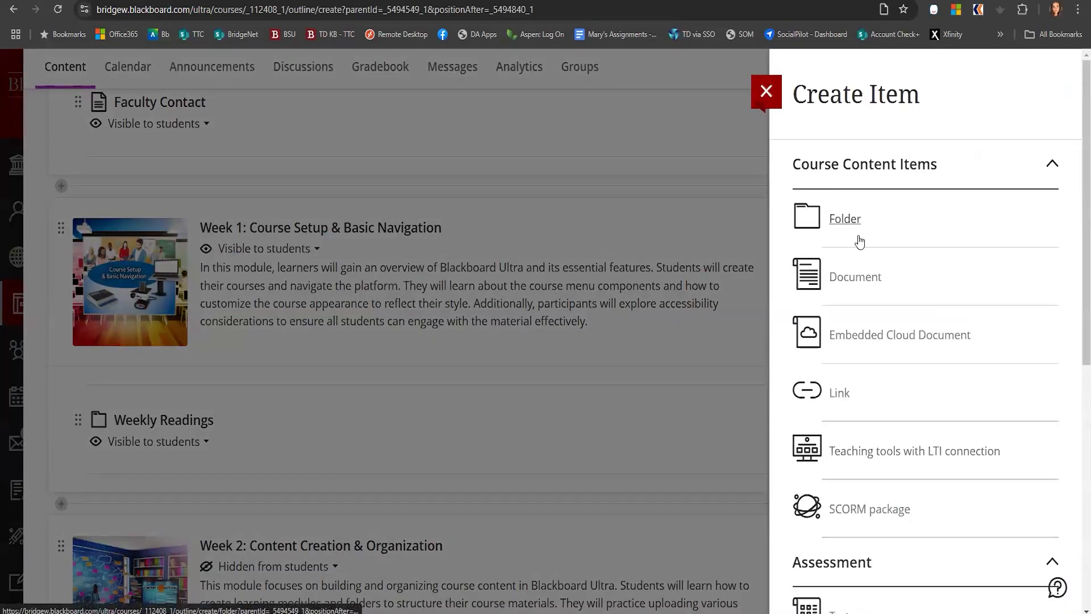
scroll(875, 287, down, 3)
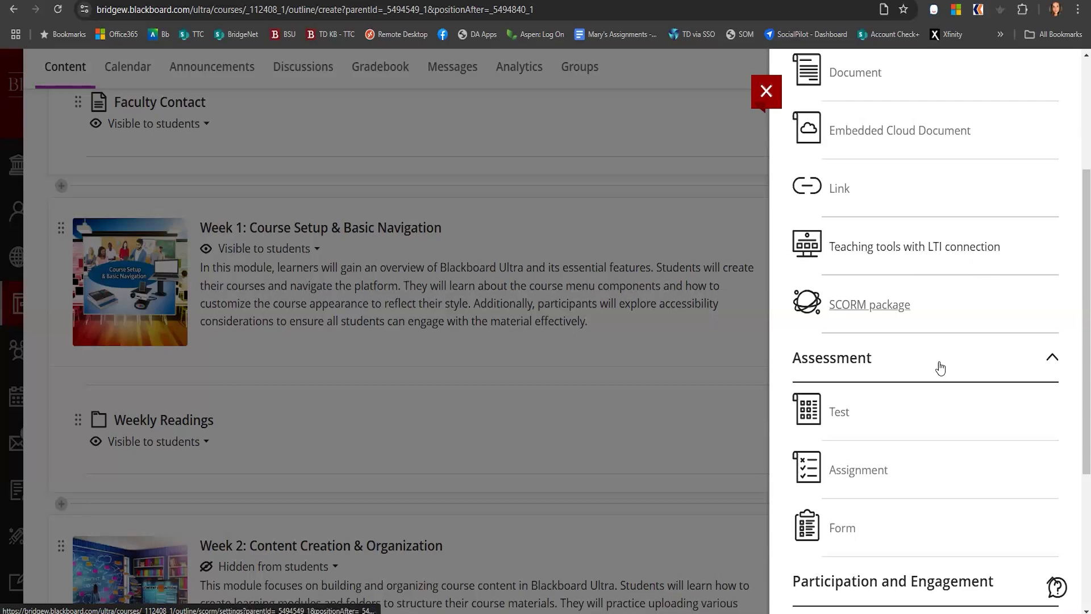
scroll(940, 367, down, 4)
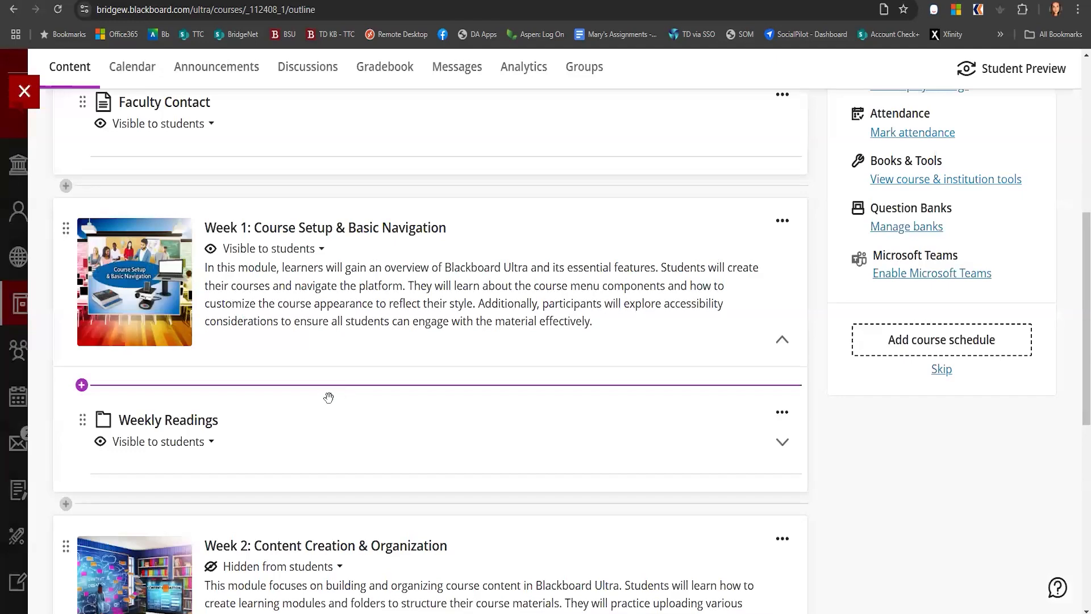
Open the Content Market for the Week 1 module and browse its institution tools
click(81, 386)
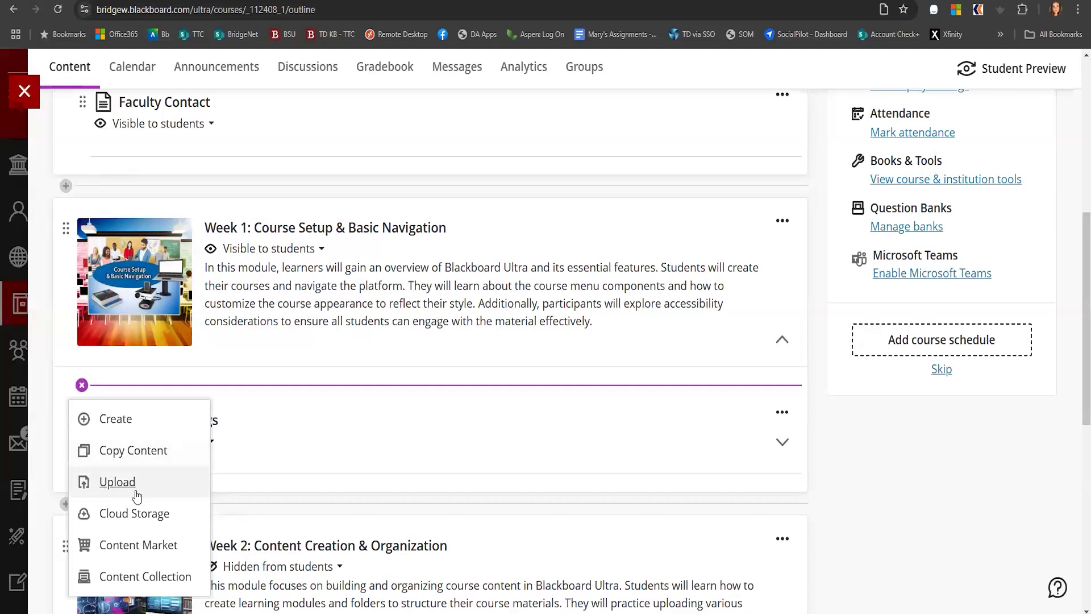
click(139, 546)
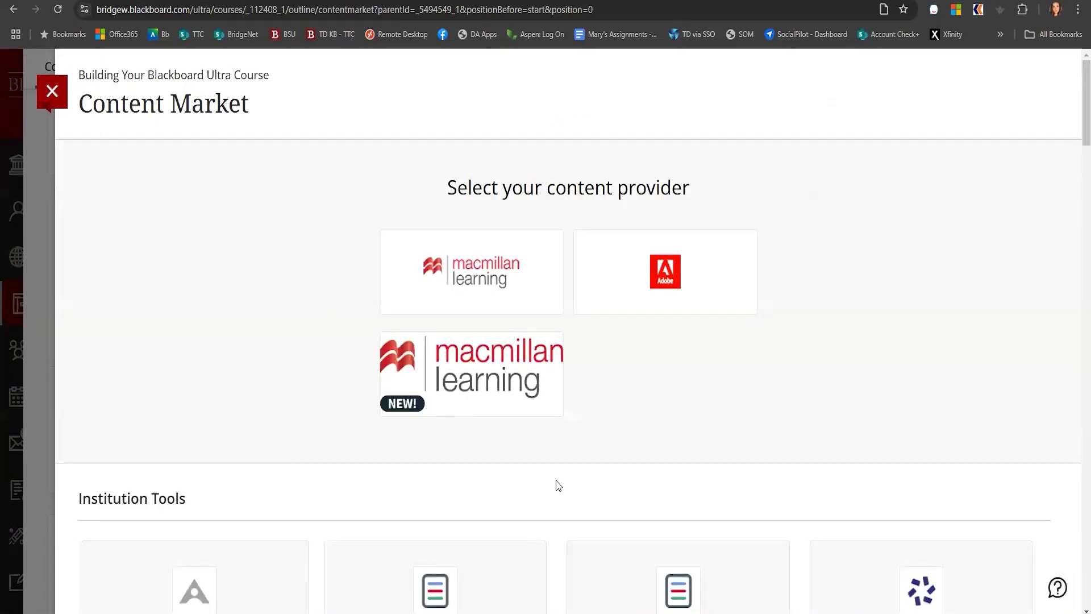
scroll(561, 484, down, 4)
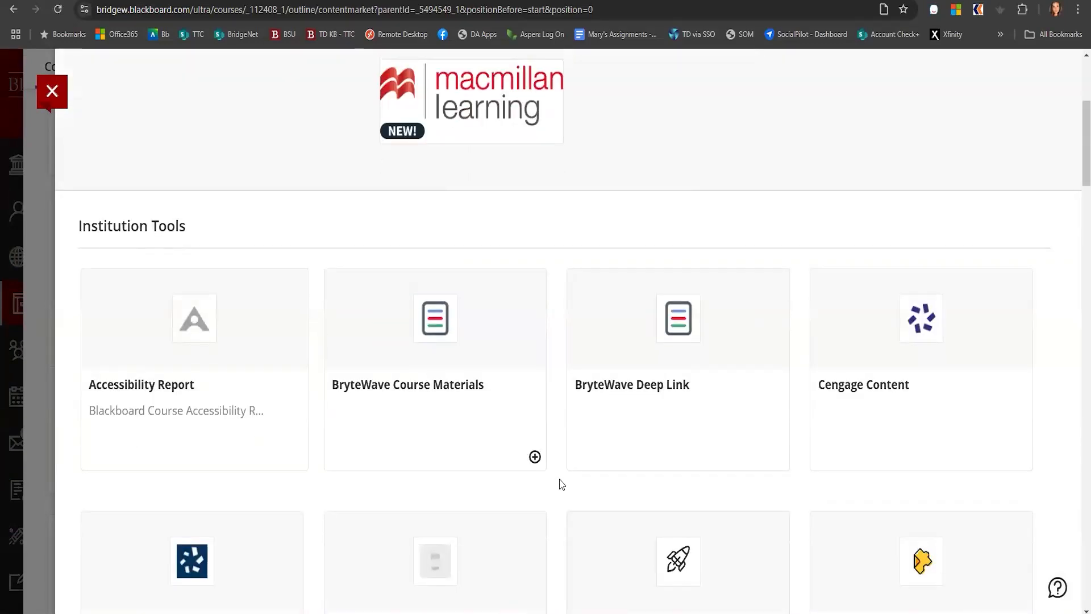
scroll(562, 484, down, 5)
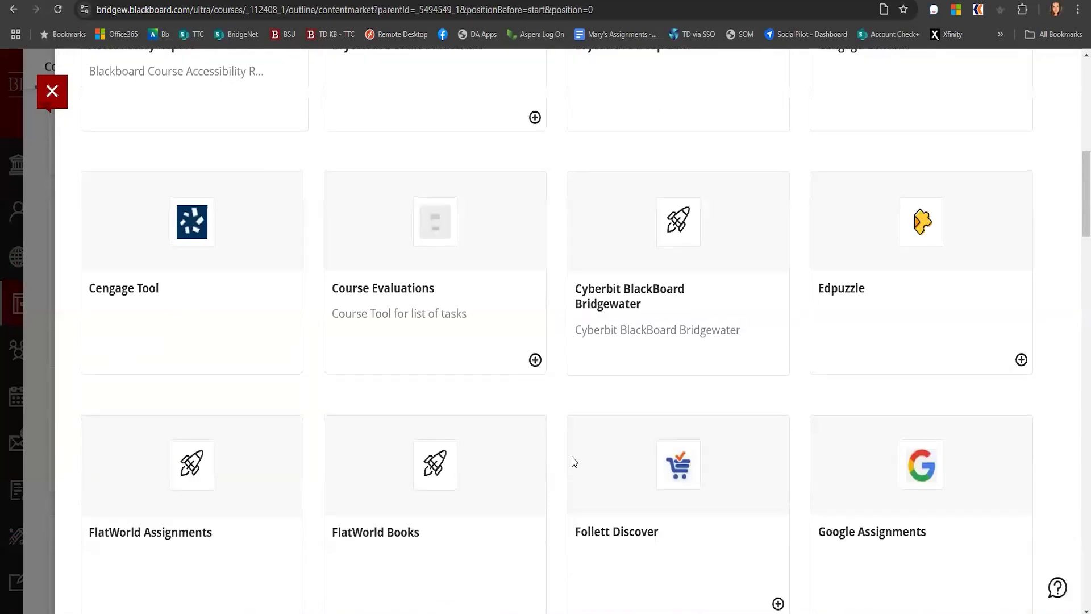
scroll(150, 372, up, 3)
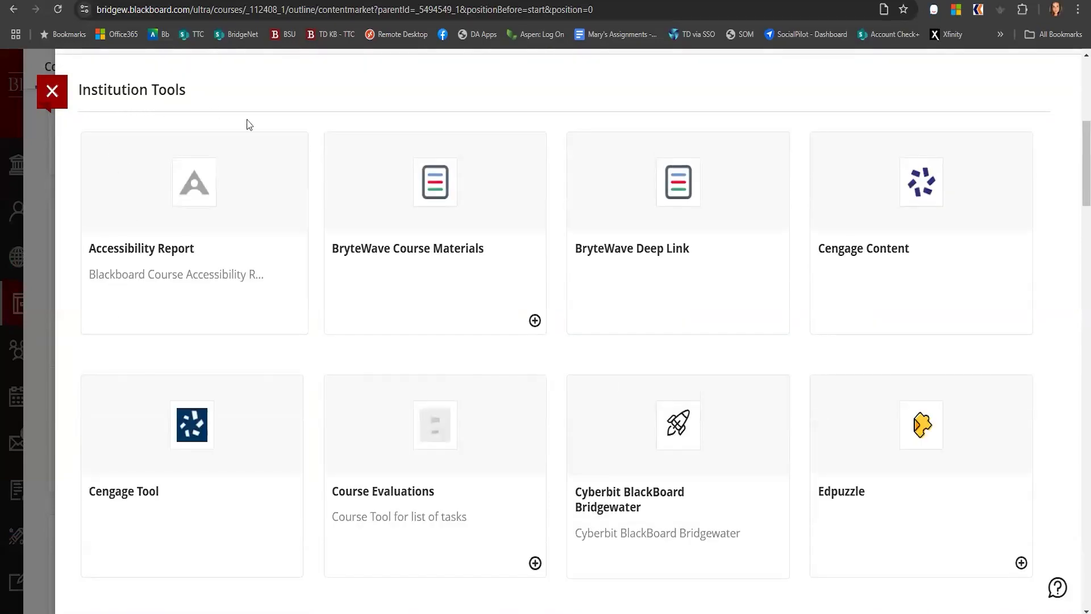
Add the ScreenPal LTI v1.3 - Course Content tool to the Week 1 module from the Content Market
scroll(538, 486, down, 4)
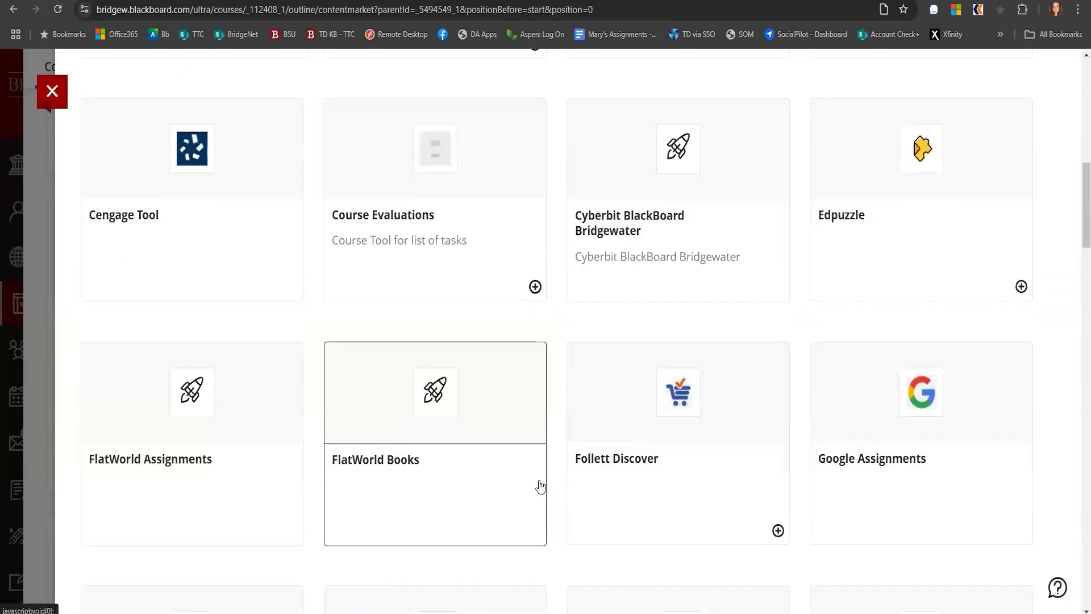
scroll(540, 486, down, 4)
scroll(539, 486, down, 10)
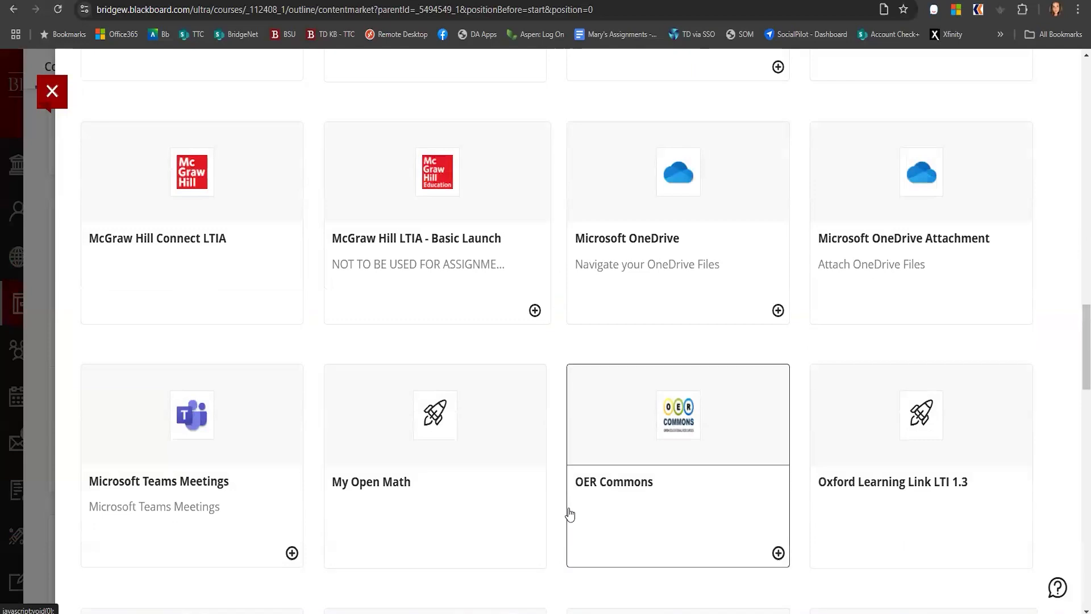
scroll(567, 514, down, 3)
scroll(566, 513, down, 3)
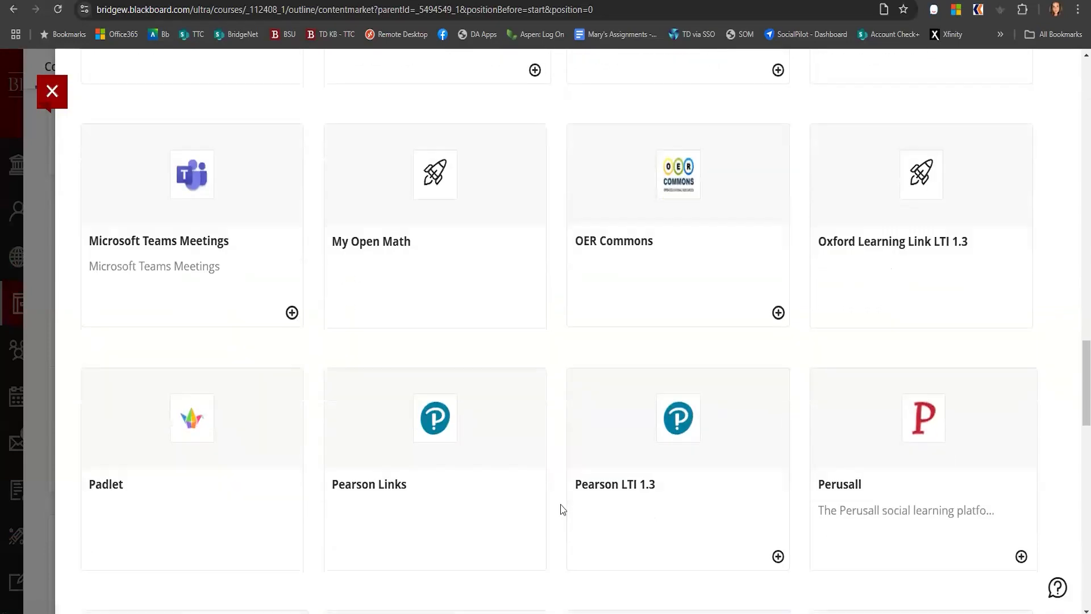
scroll(562, 509, down, 5)
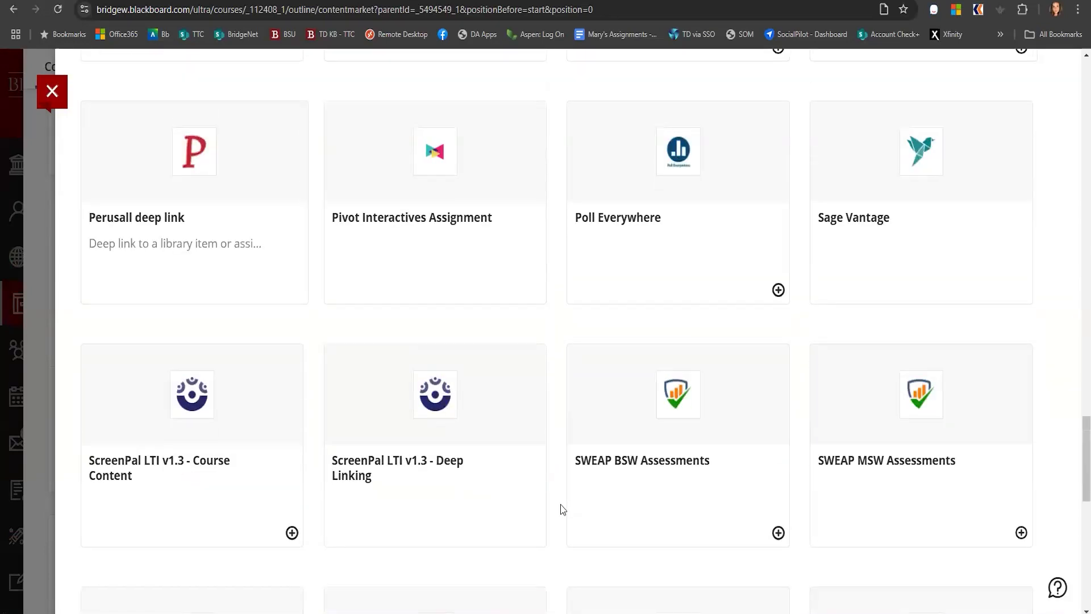
click(292, 533)
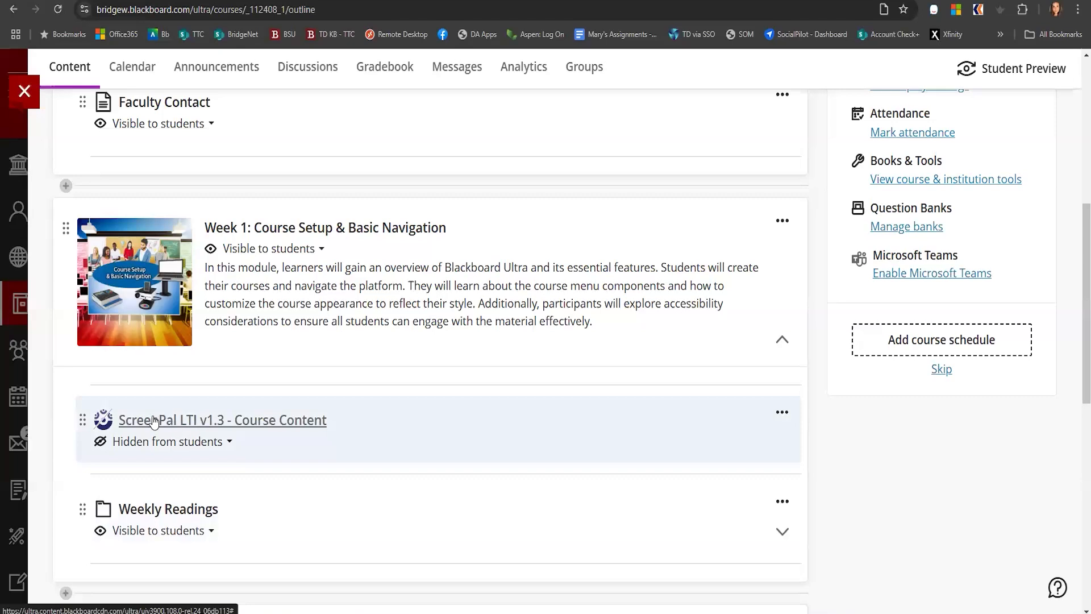
Embed the Demo_Recording_BuildingBBCourse ScreenPal video with the Transparent Background and Captions options turned on
click(213, 421)
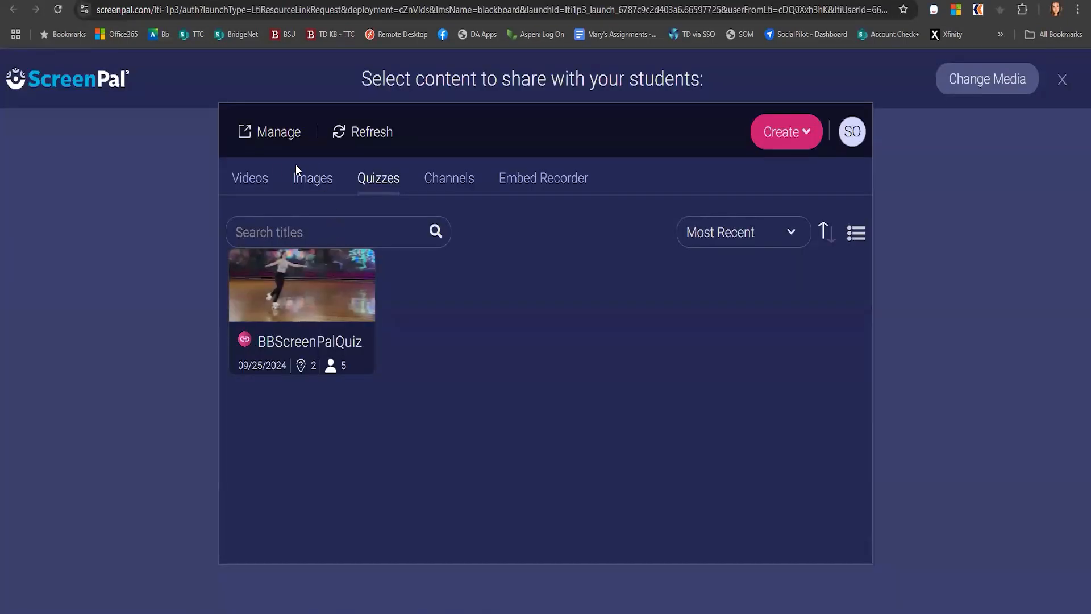
click(247, 181)
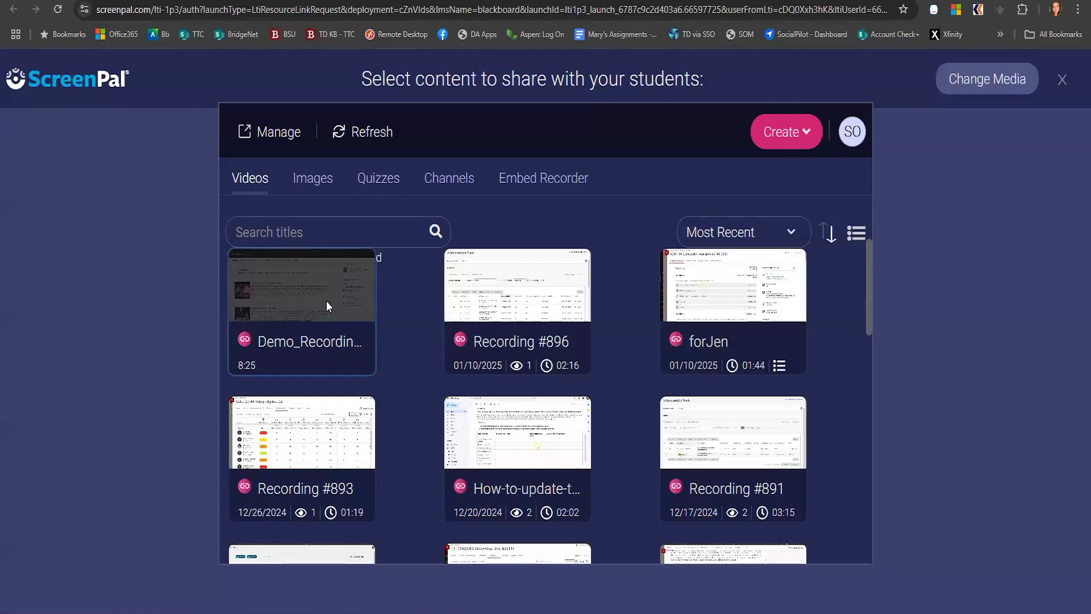
scroll(805, 475, down, 2)
scroll(805, 476, down, 8)
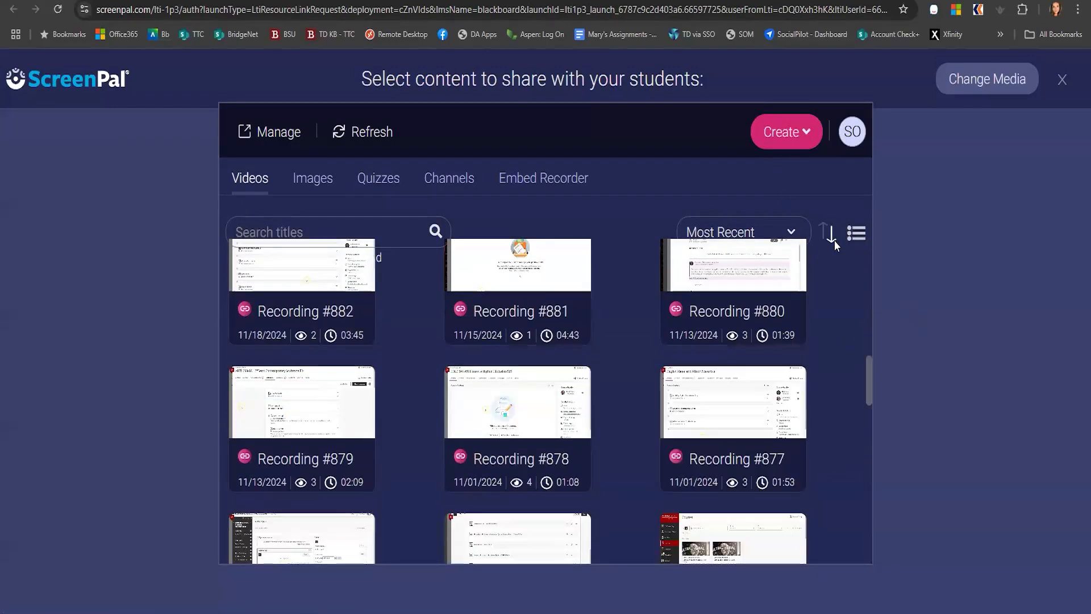
click(767, 129)
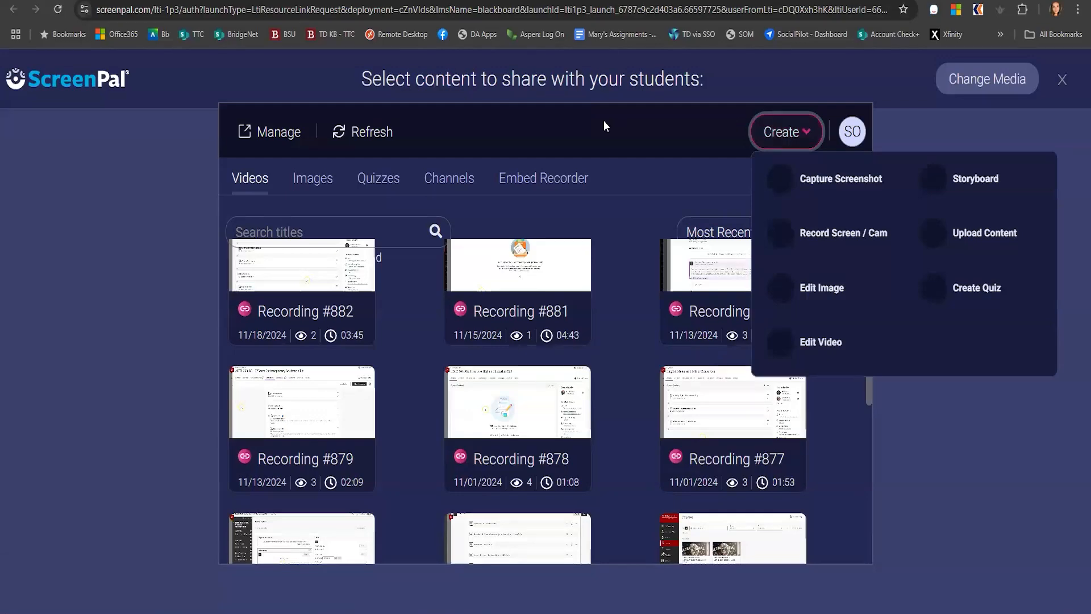
scroll(276, 361, up, 2)
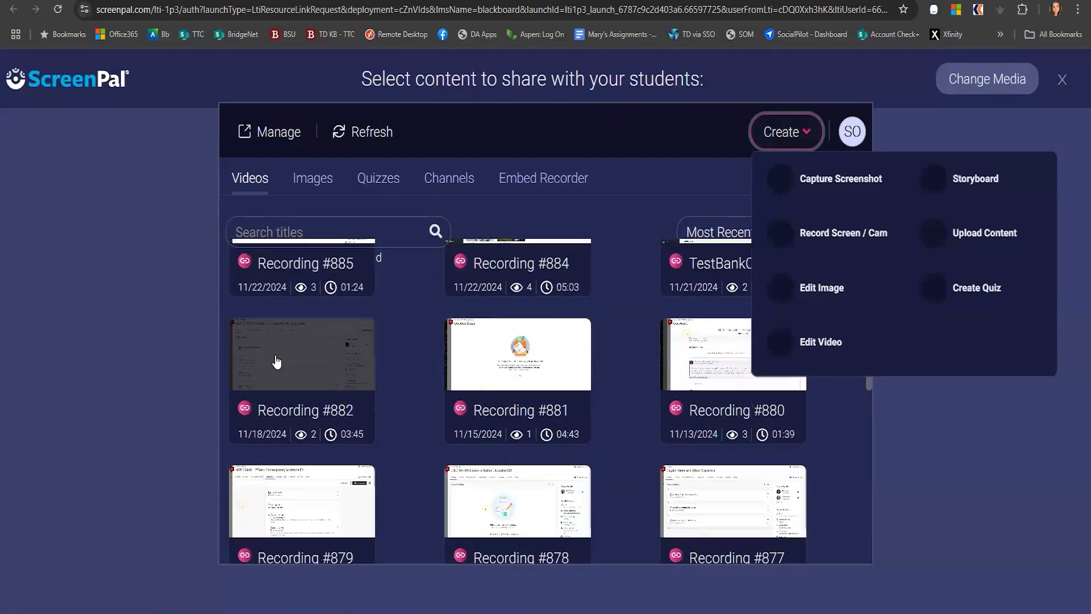
scroll(276, 361, up, 10)
click(305, 317)
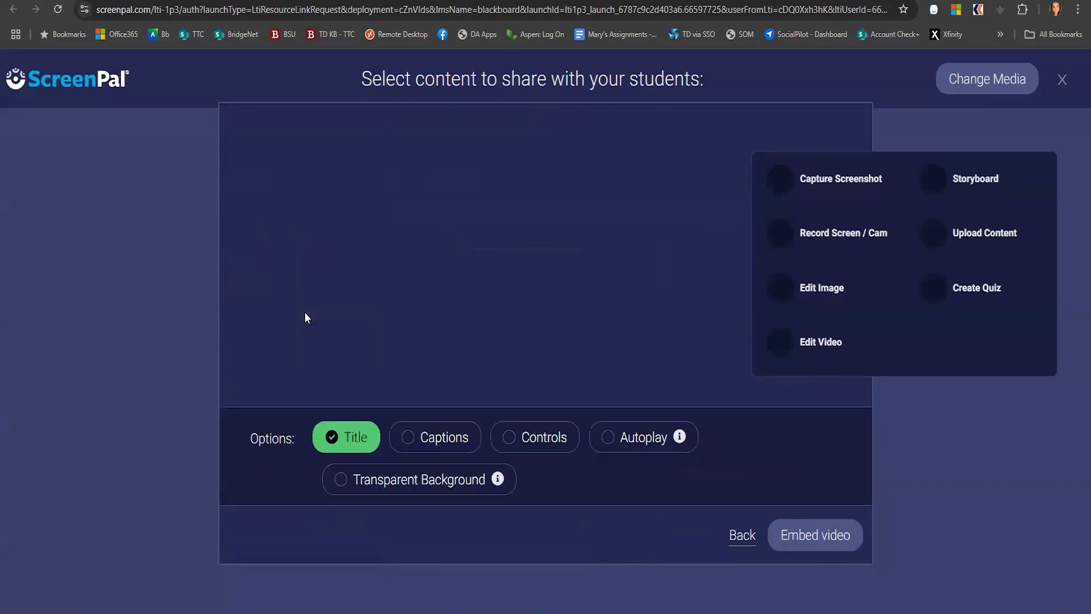
click(341, 479)
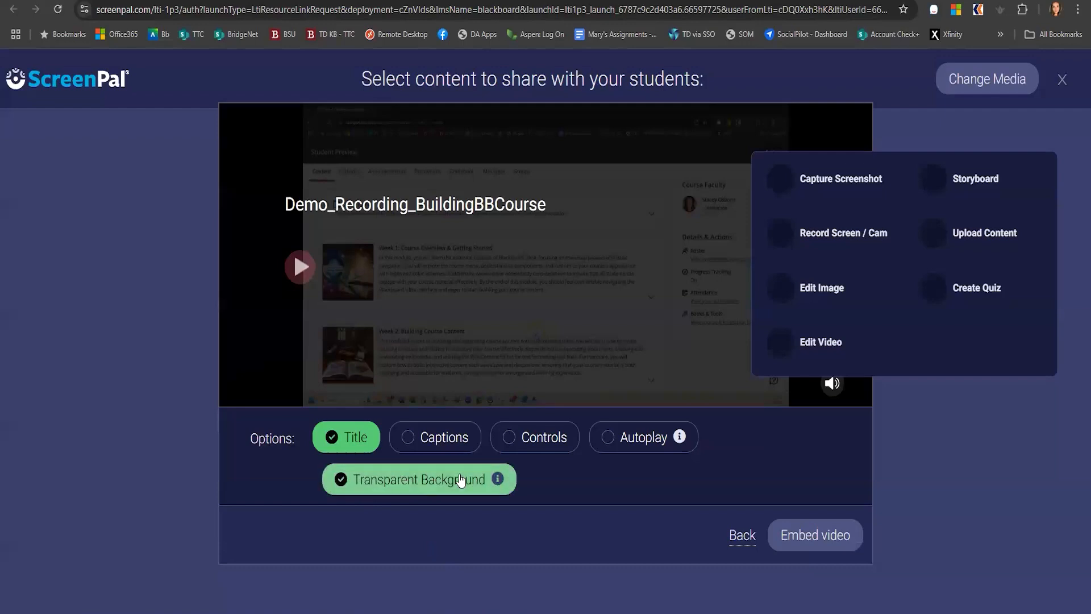
click(432, 440)
click(830, 538)
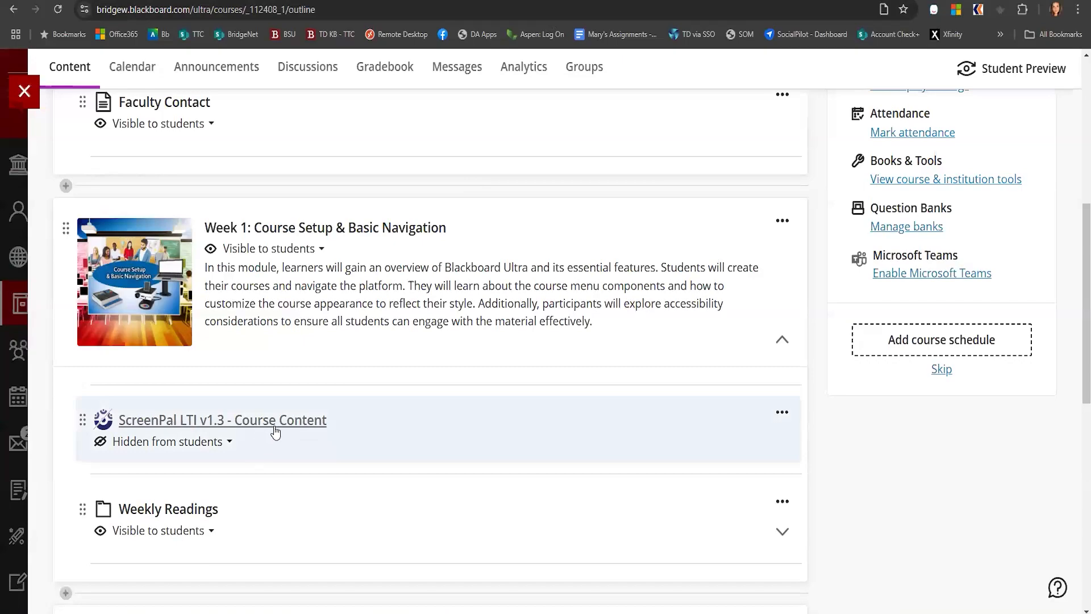
Make the ScreenPal LTI v1.3 - Course Content item visible to students
click(279, 428)
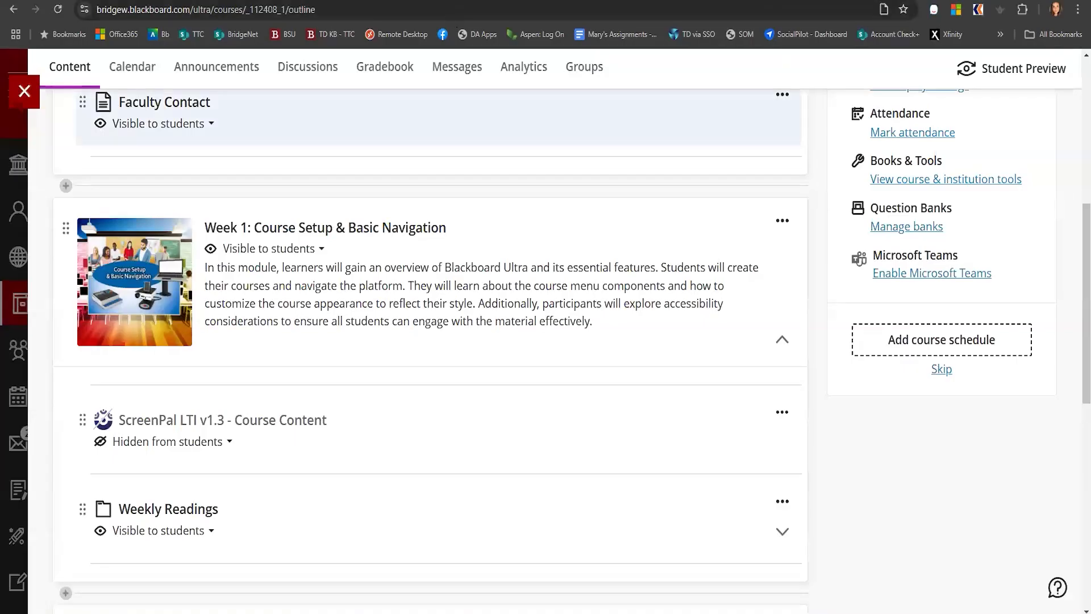
click(216, 444)
click(174, 471)
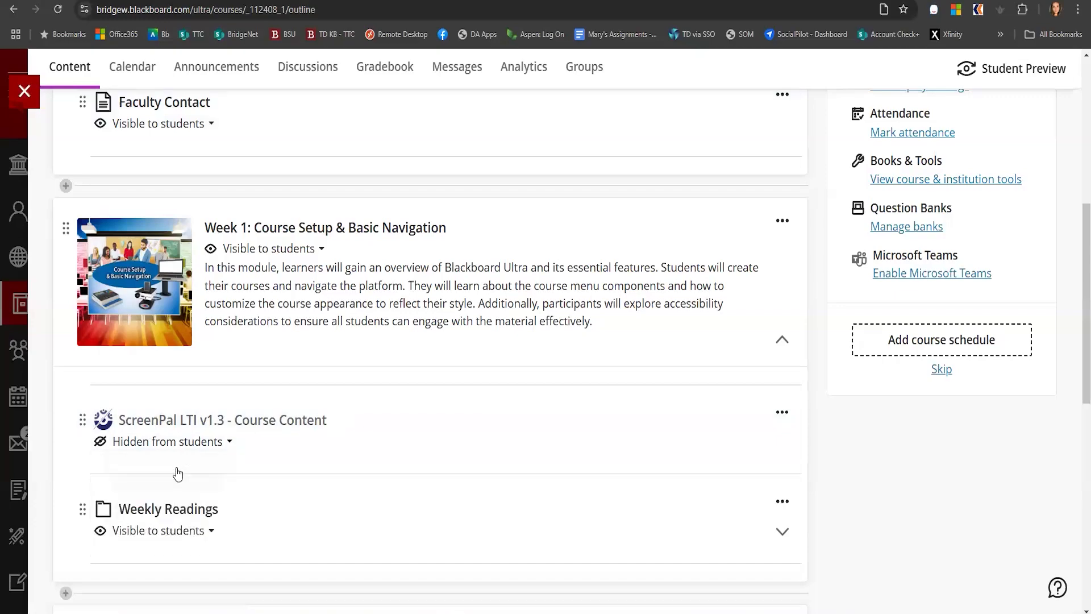
Start a Student Preview of the course
scroll(446, 495, down, 10)
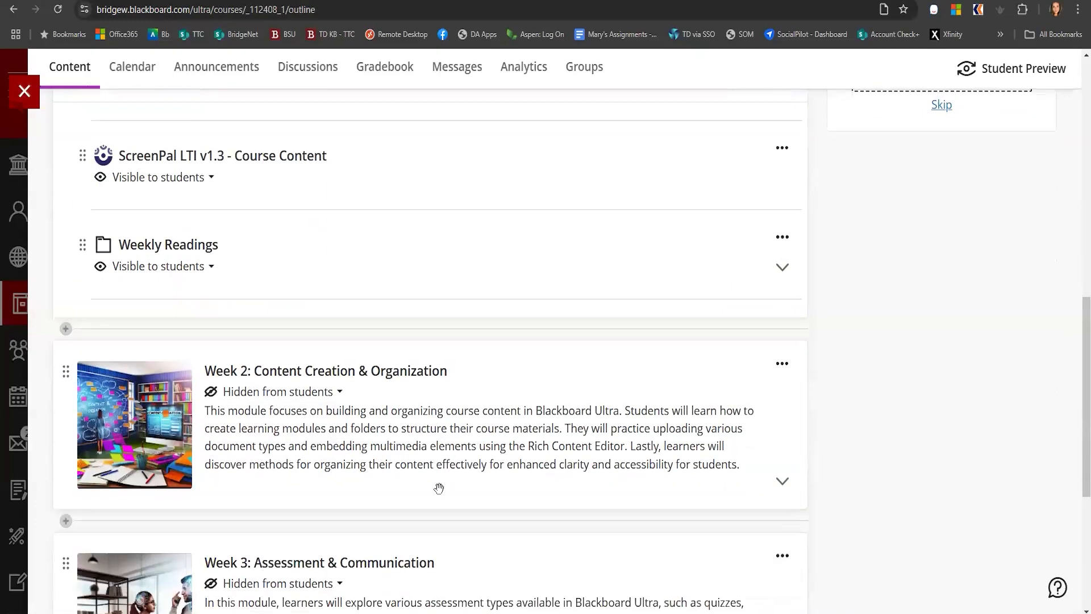
scroll(438, 487, up, 6)
scroll(431, 492, up, 12)
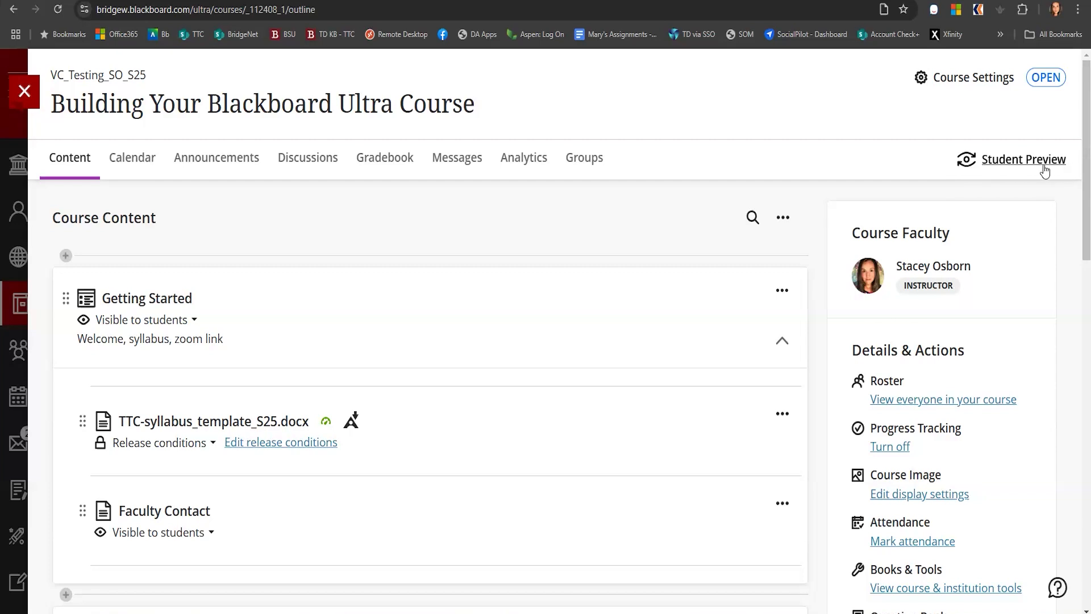
click(1012, 166)
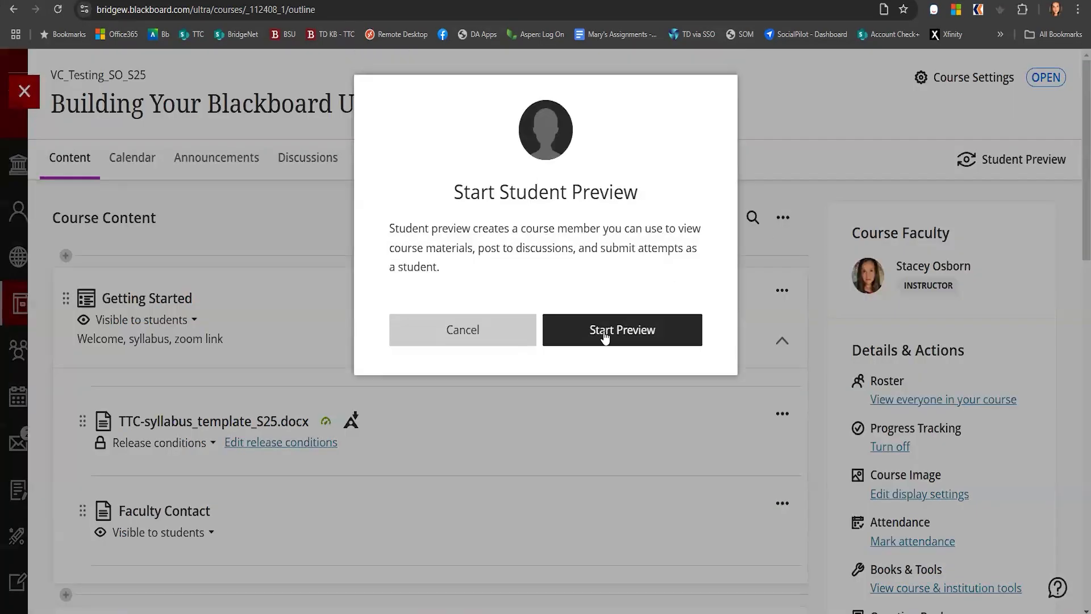
click(603, 331)
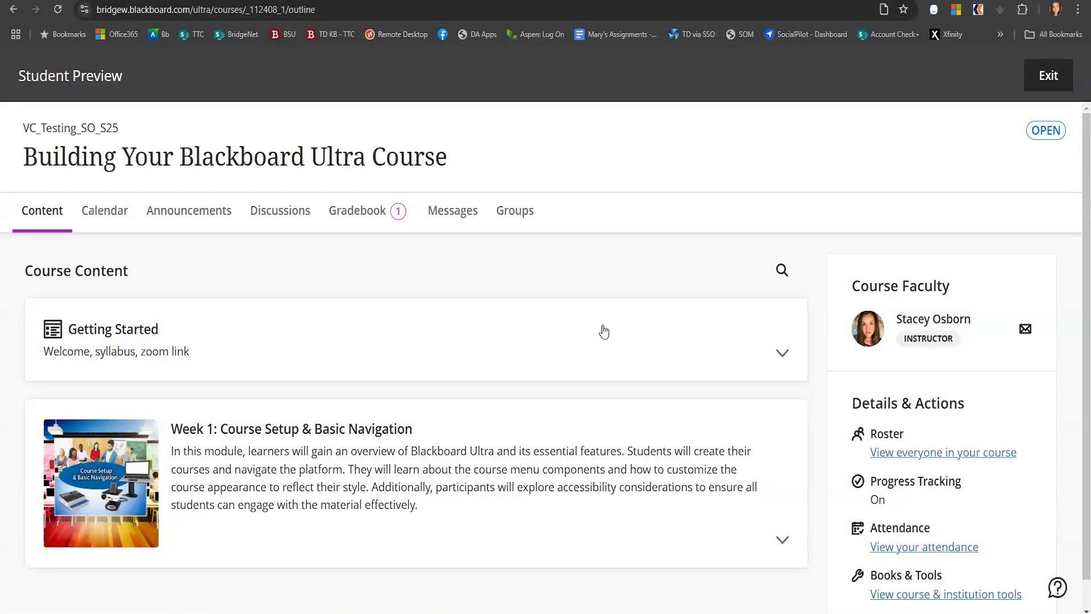
Expand the Week 1 module in the preview and mark the ScreenPal item as complete
scroll(441, 409, down, 1)
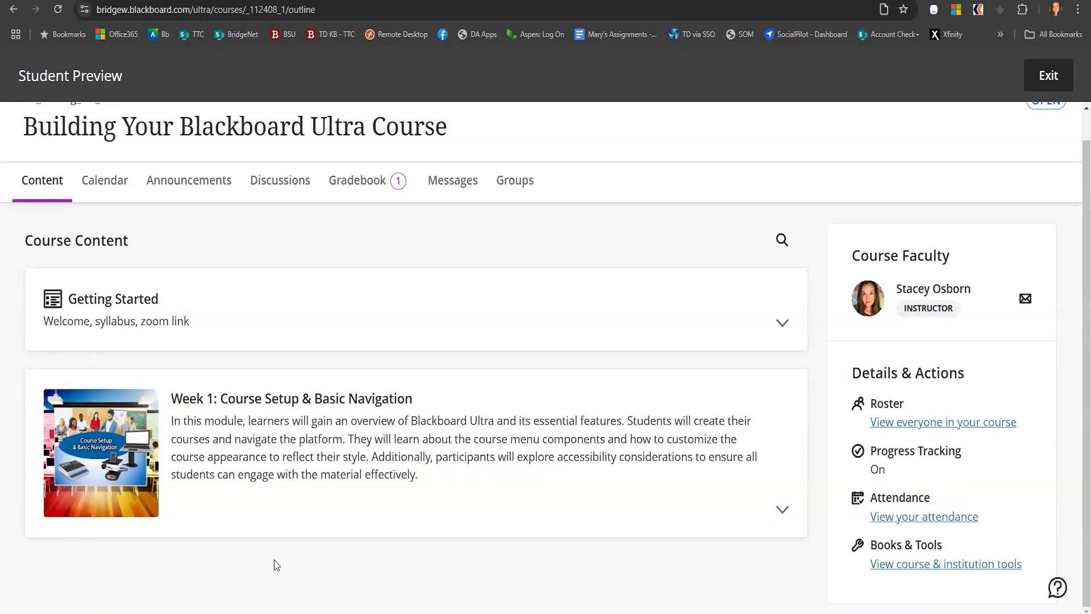
click(491, 480)
scroll(88, 540, down, 1)
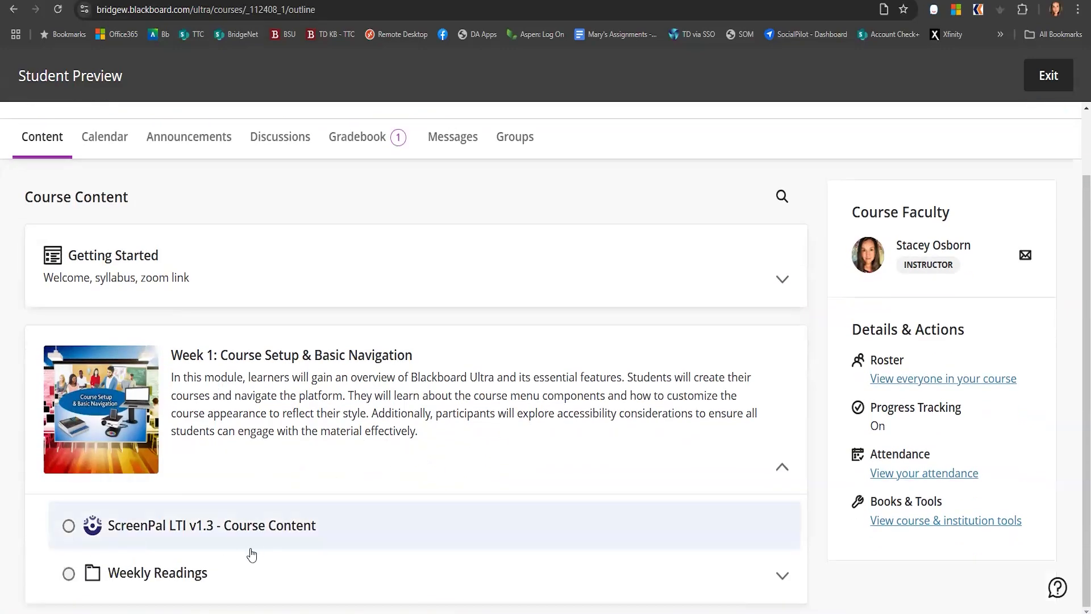
click(152, 526)
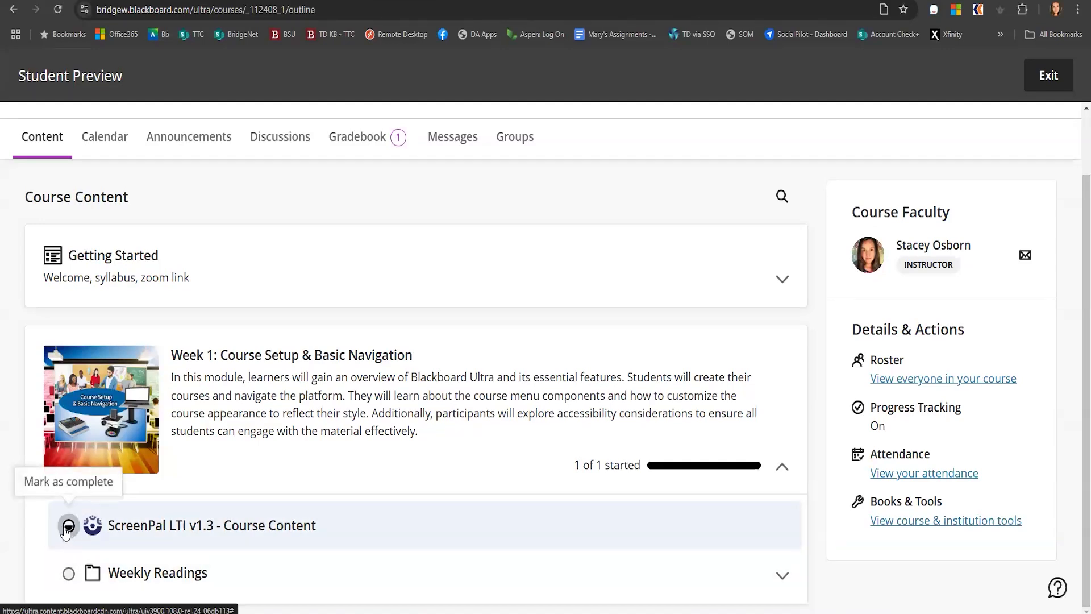
click(67, 527)
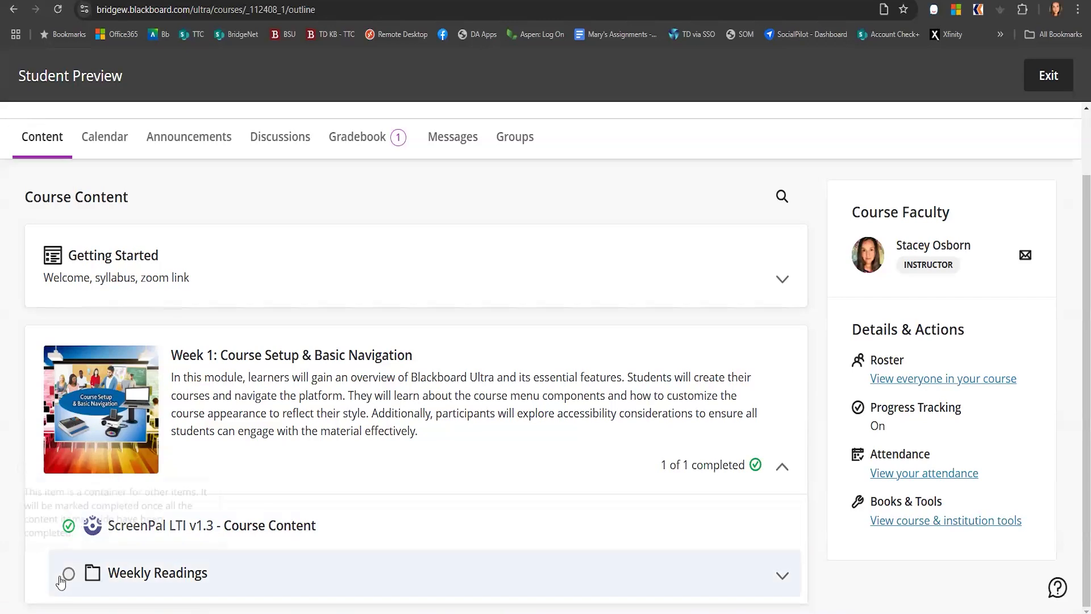
Expand and collapse the Weekly Readings folder and the Week 1 module to review them as a student
click(221, 583)
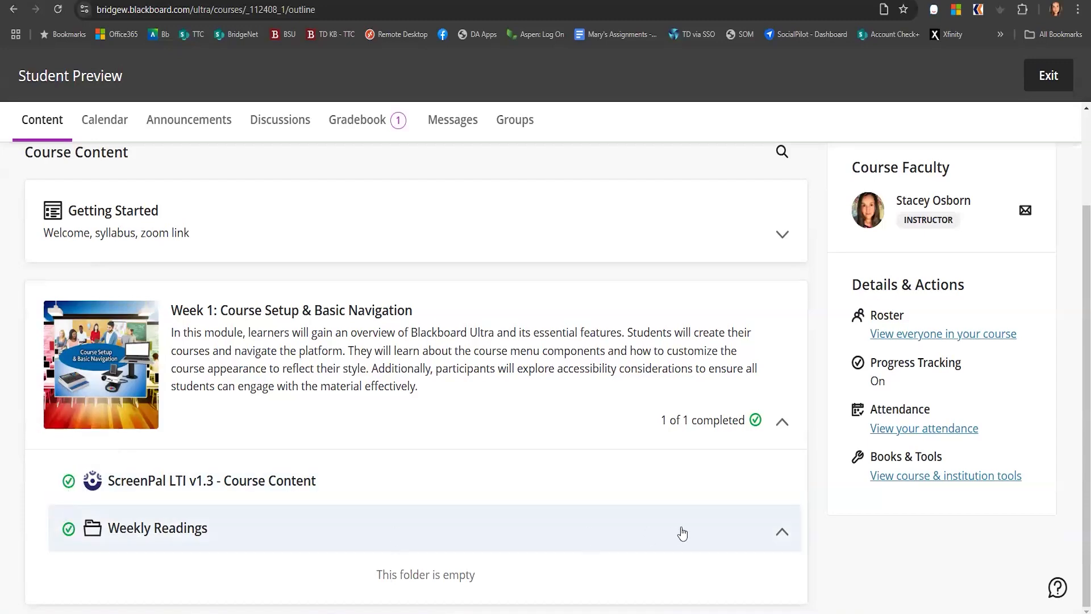
click(778, 534)
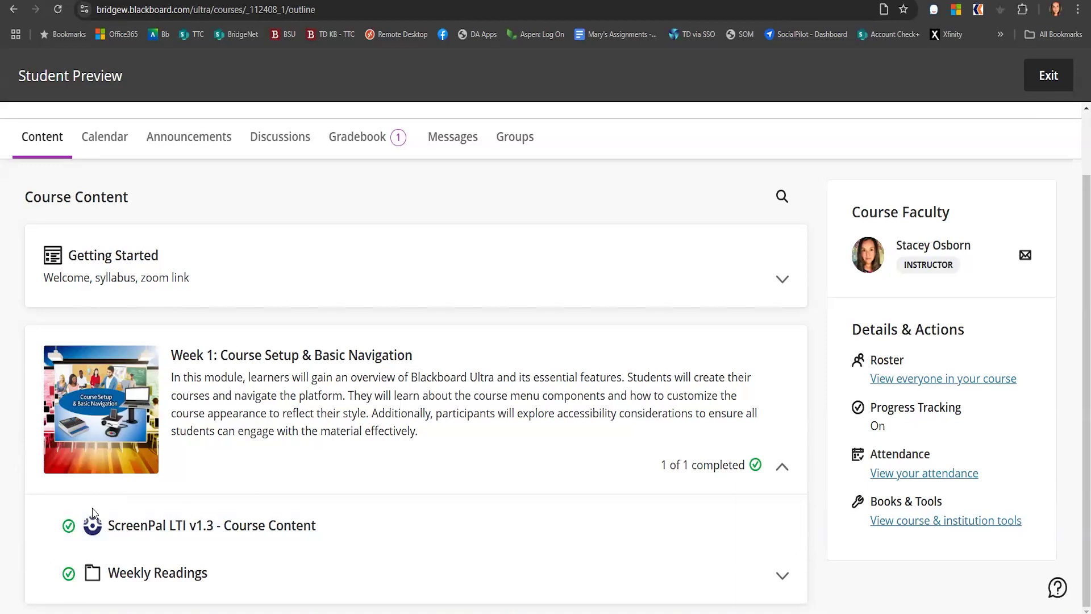
click(256, 356)
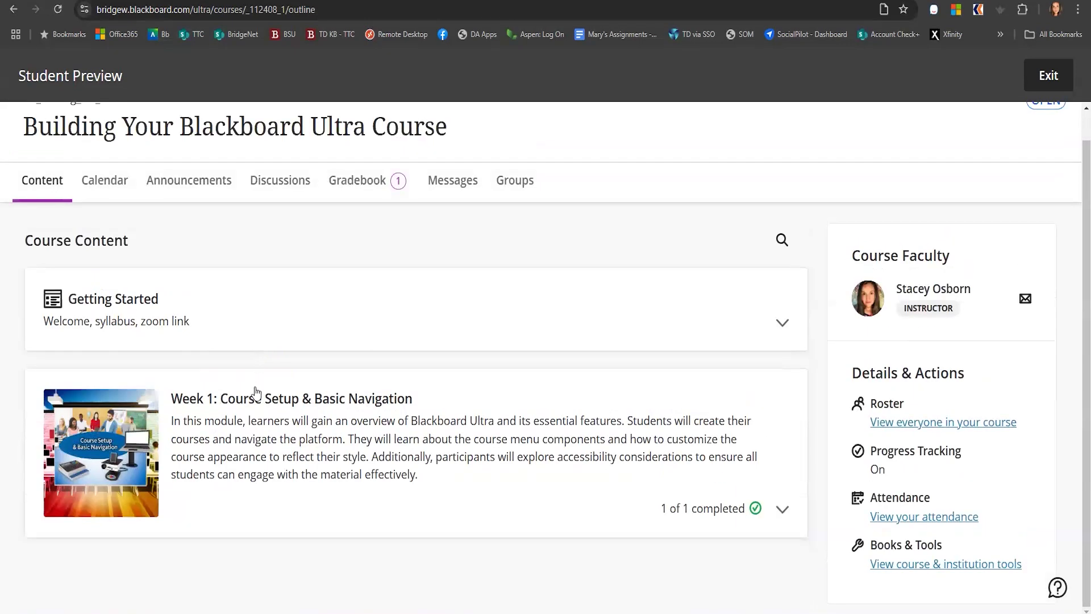
click(289, 453)
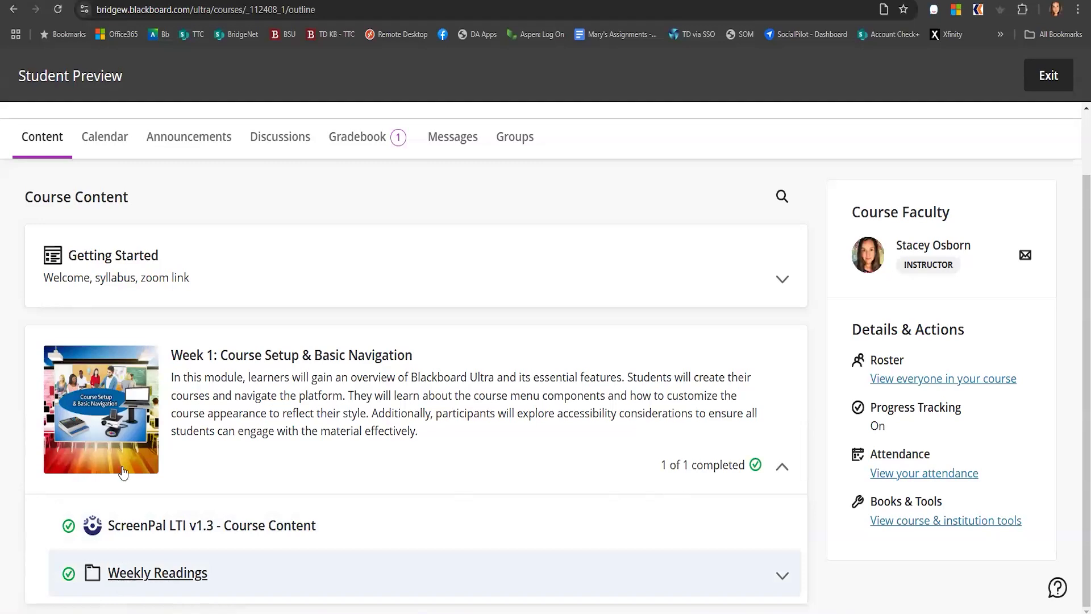
click(141, 580)
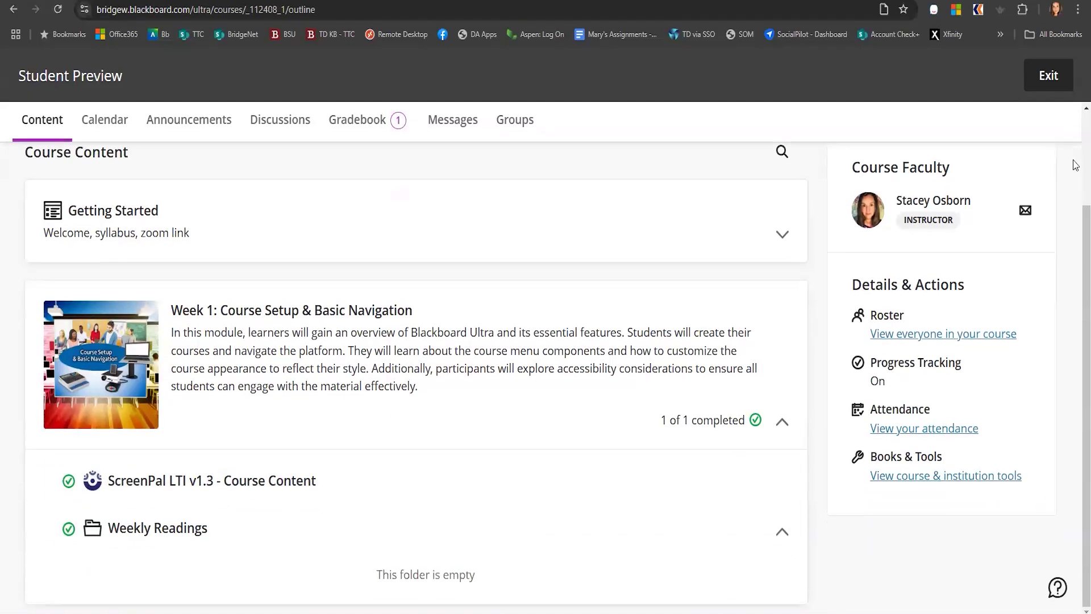
Expand Getting Started in the preview, open the Faculty Contact document, and close it
scroll(434, 479, up, 2)
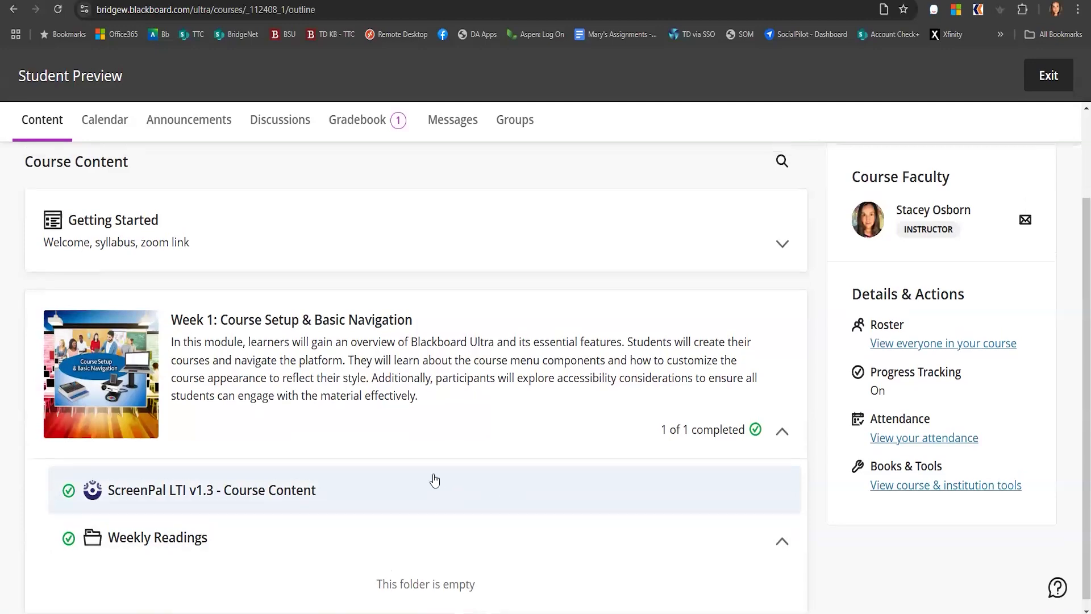
click(237, 343)
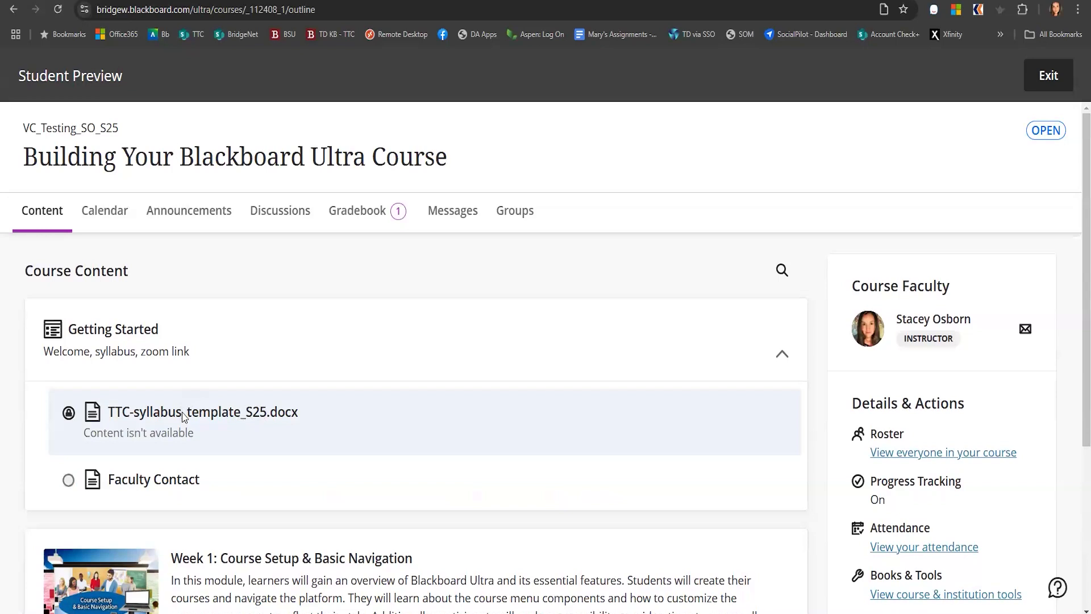
mouse_move(183, 442)
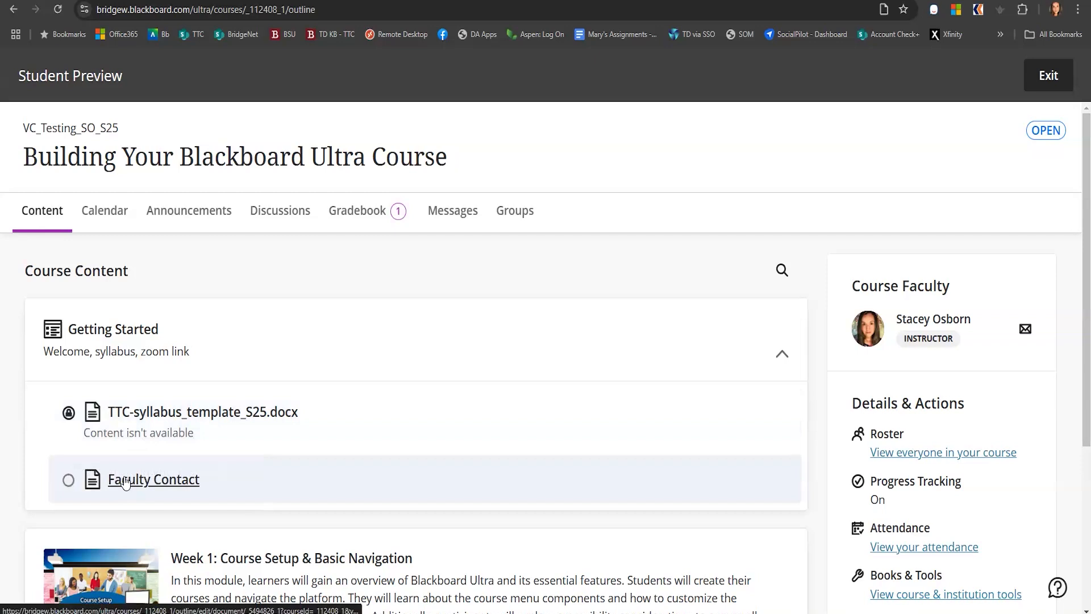
click(126, 482)
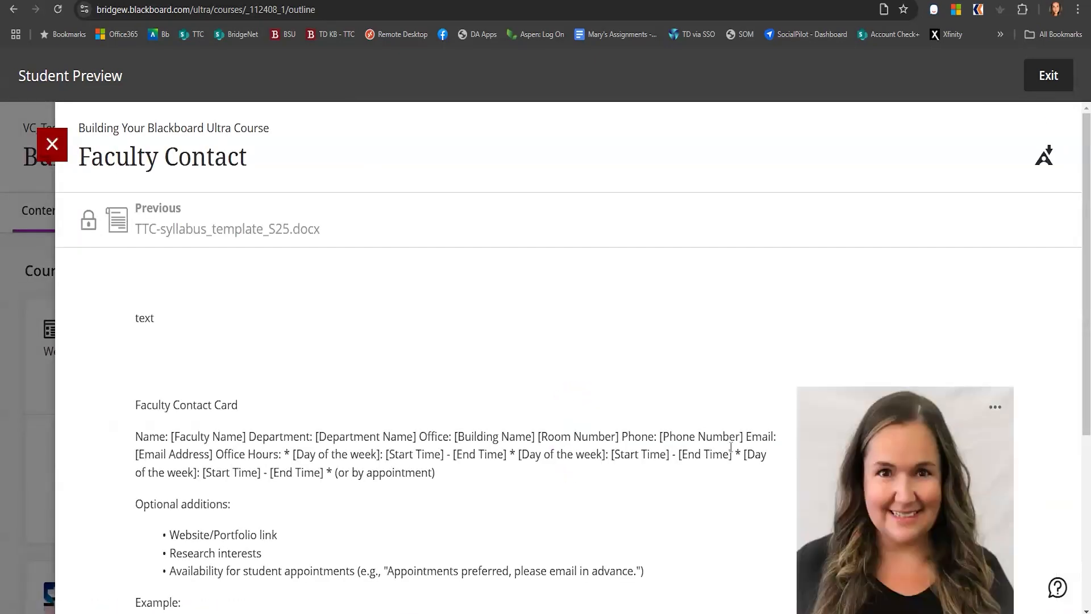
click(51, 145)
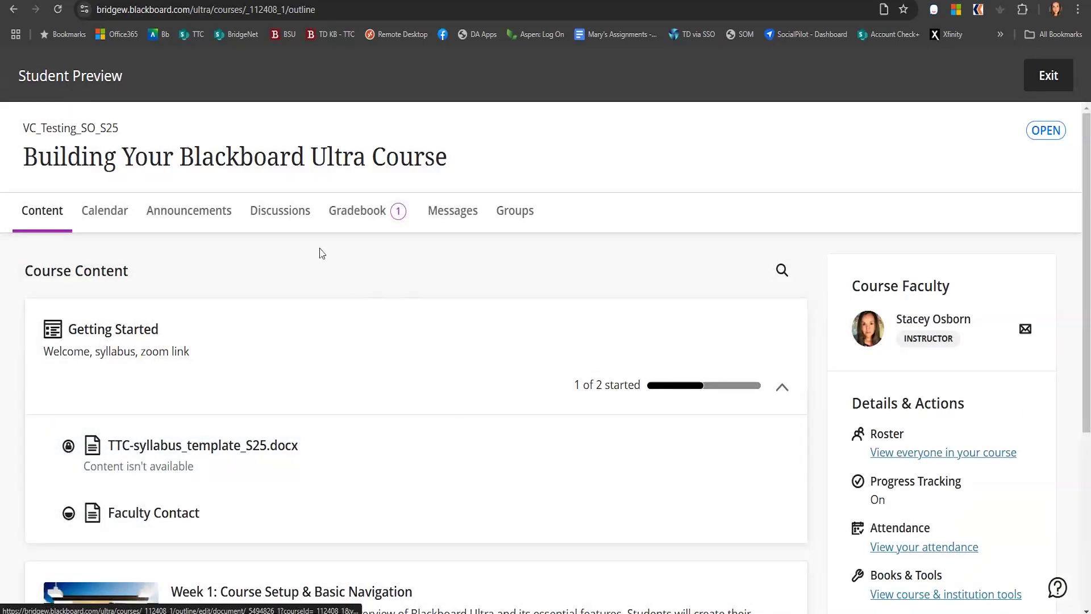
Review the Gradebook and Announcements pages from the student's perspective
click(338, 212)
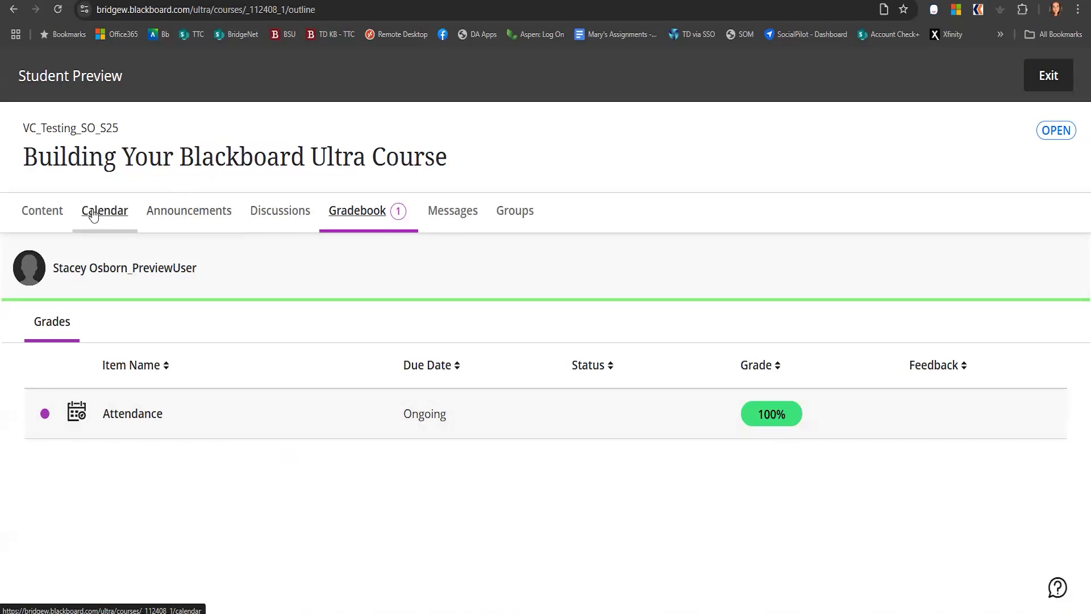
click(46, 211)
click(168, 221)
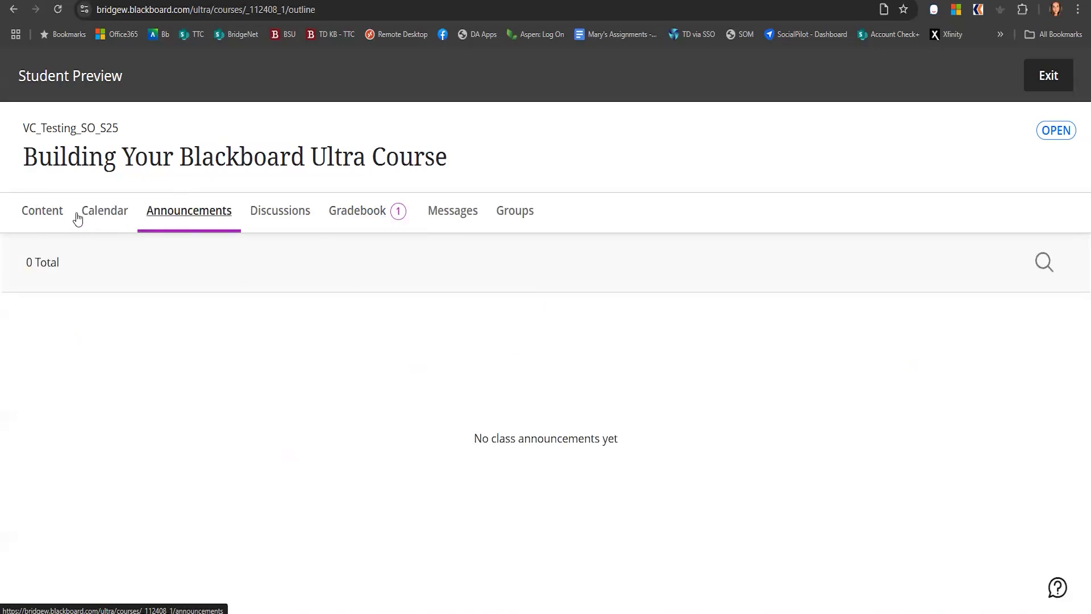
Return to the Content page and exit Student Preview, saving the preview user
click(57, 214)
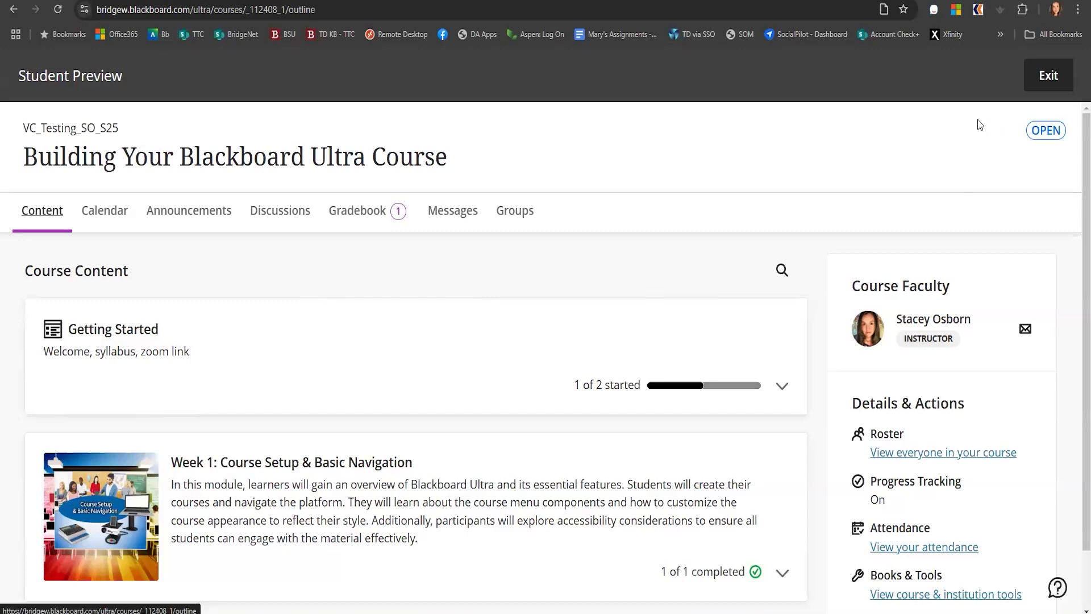
click(1038, 81)
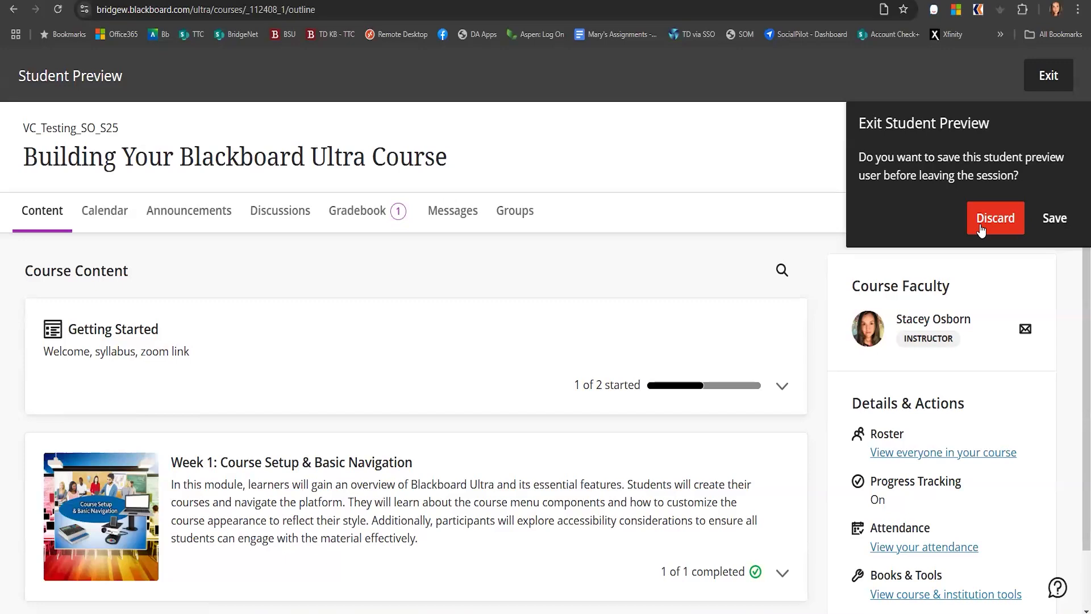
click(1055, 221)
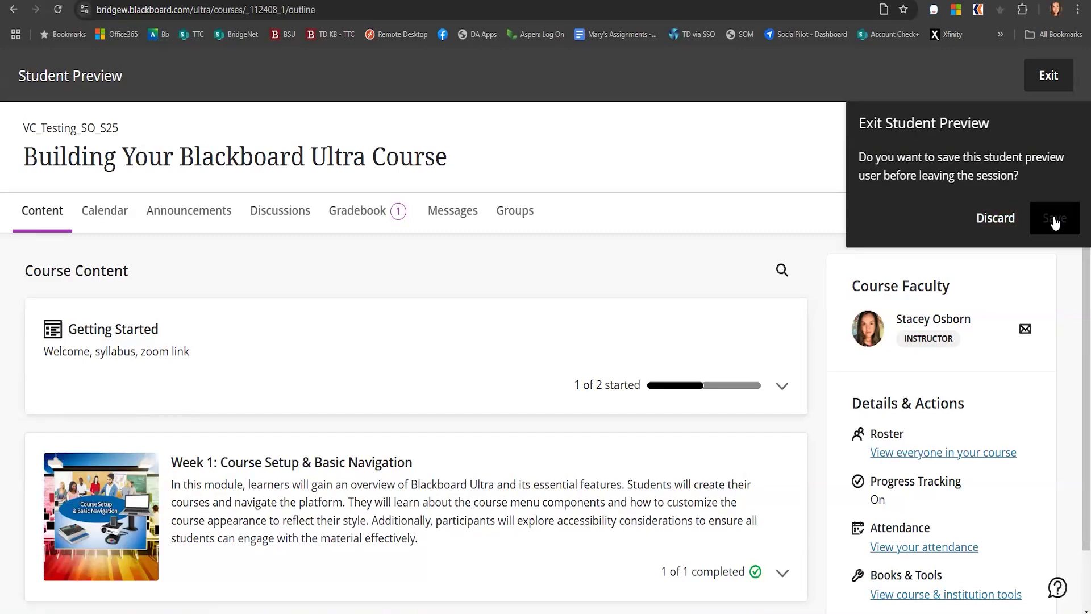
click(1055, 222)
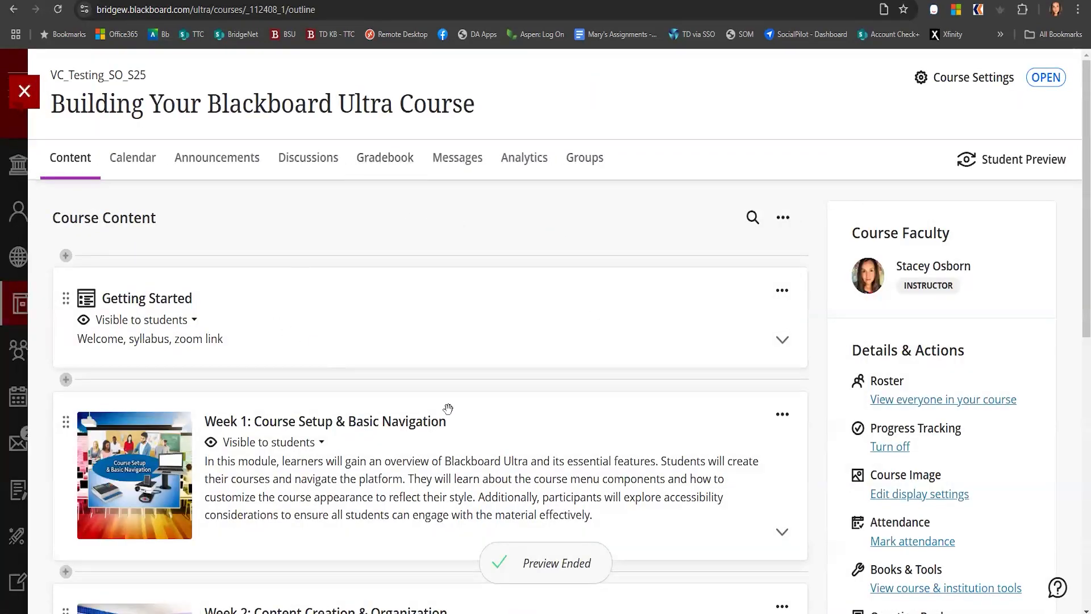
Expand the Week 1 module and review its Student Progress report
click(399, 432)
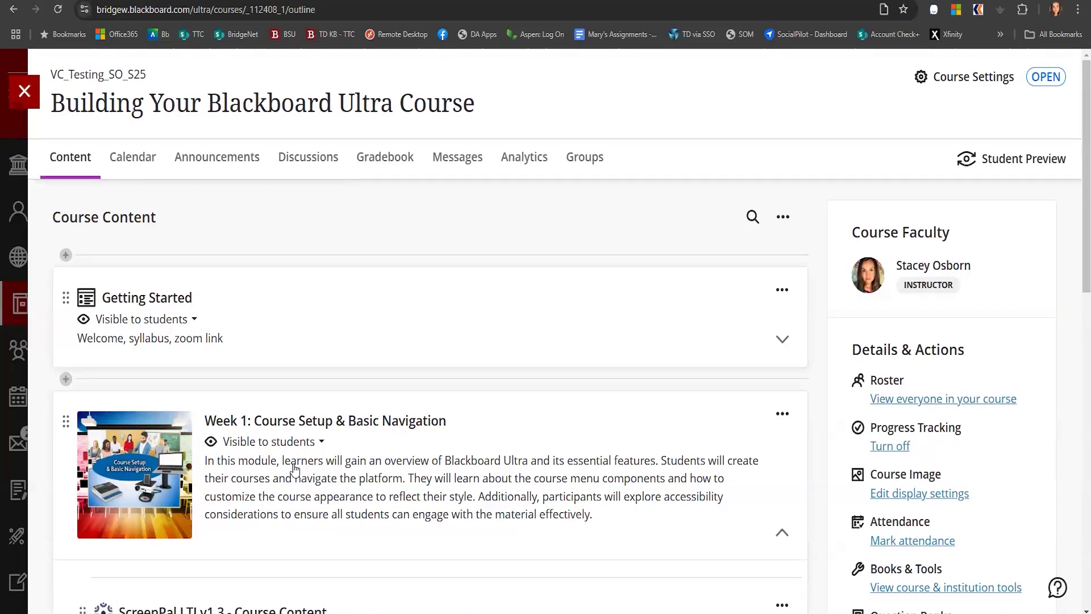
scroll(293, 453, down, 3)
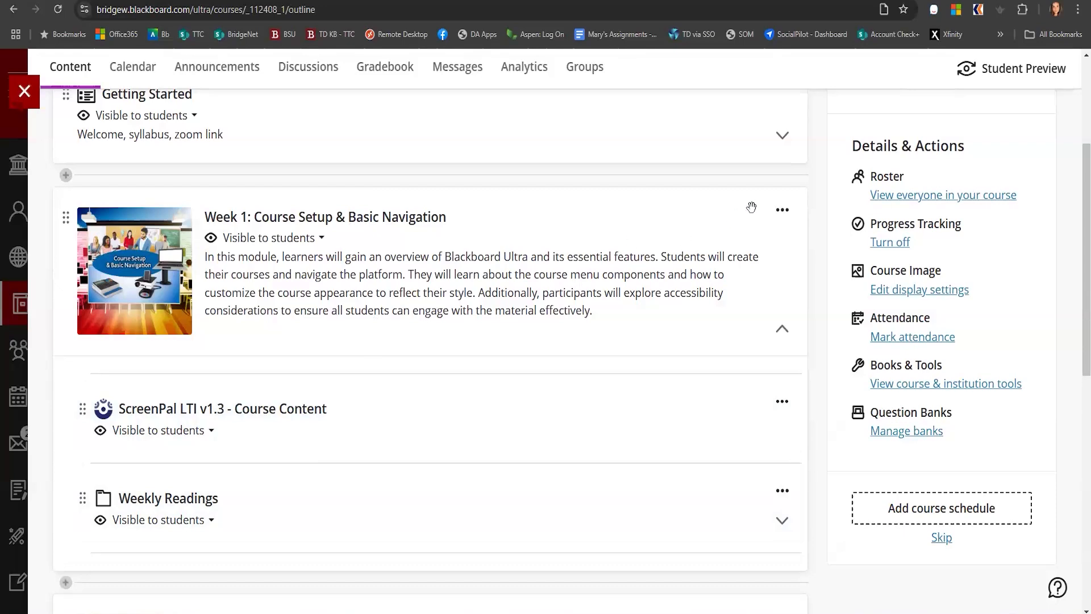
click(782, 211)
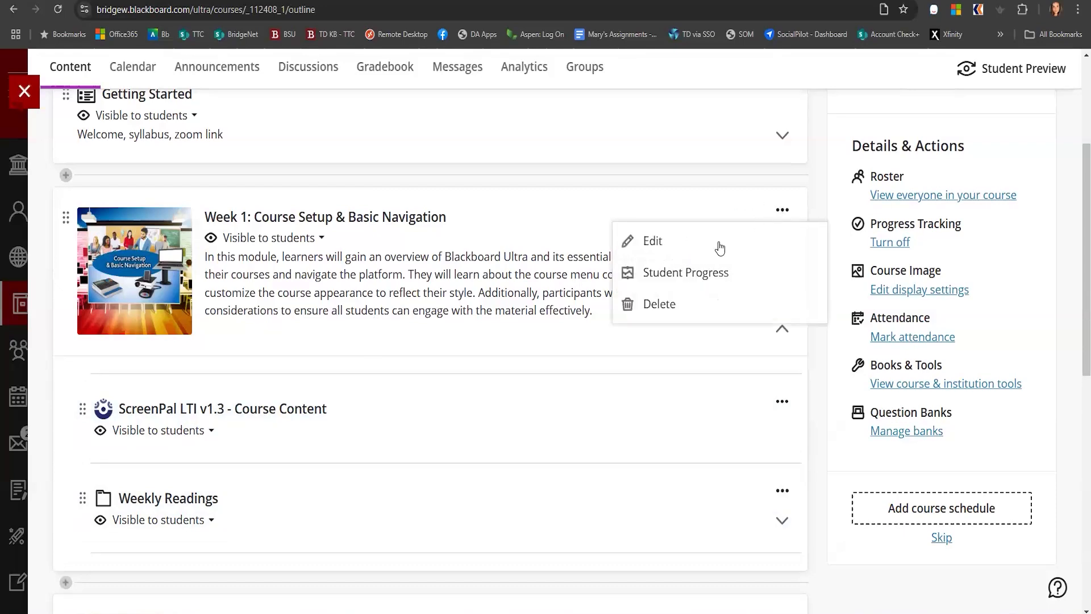
click(694, 272)
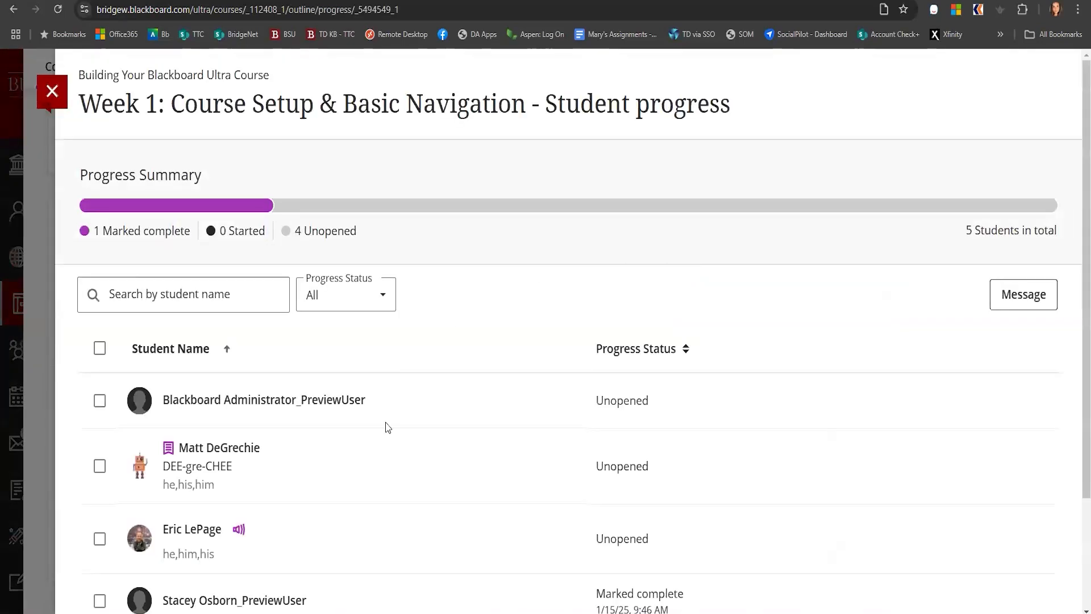
scroll(491, 551, down, 1)
scroll(493, 555, down, 2)
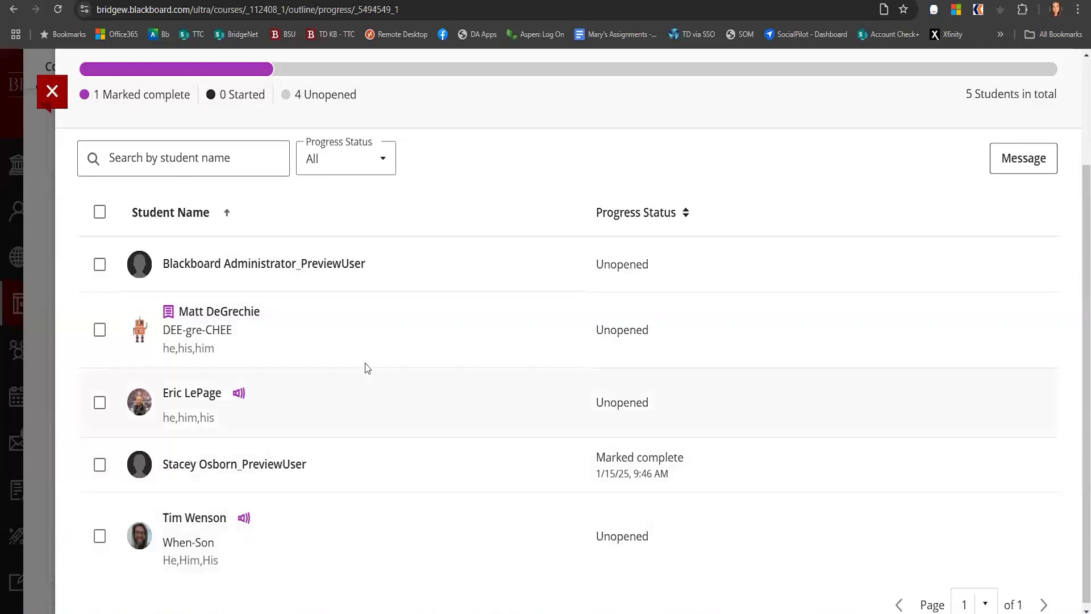
click(52, 91)
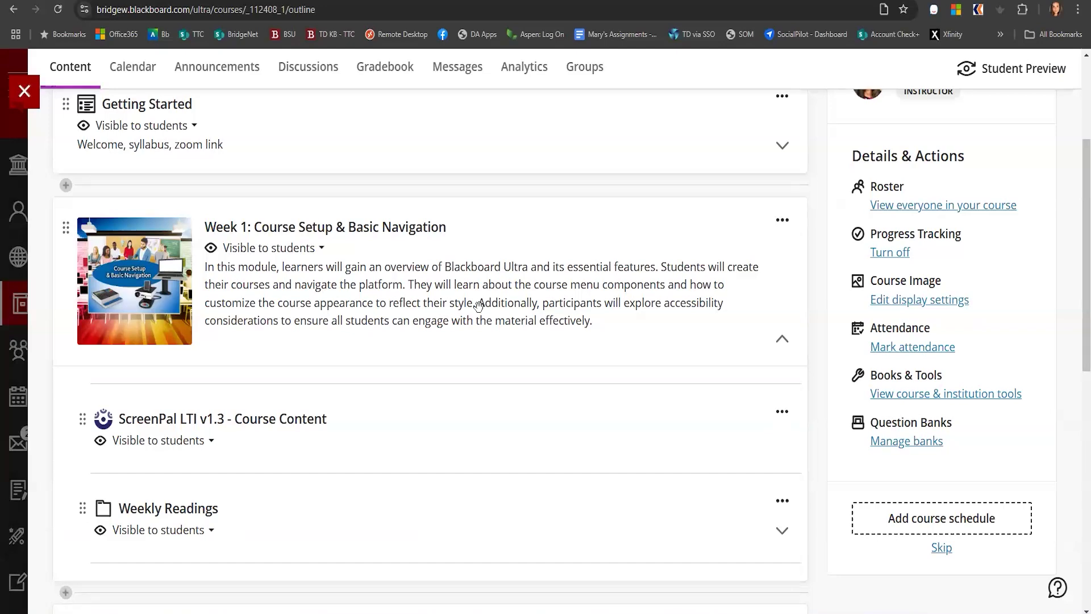
Add the Zoom tool from the Content Market between Getting Started and the Week 1 module
scroll(480, 346, up, 3)
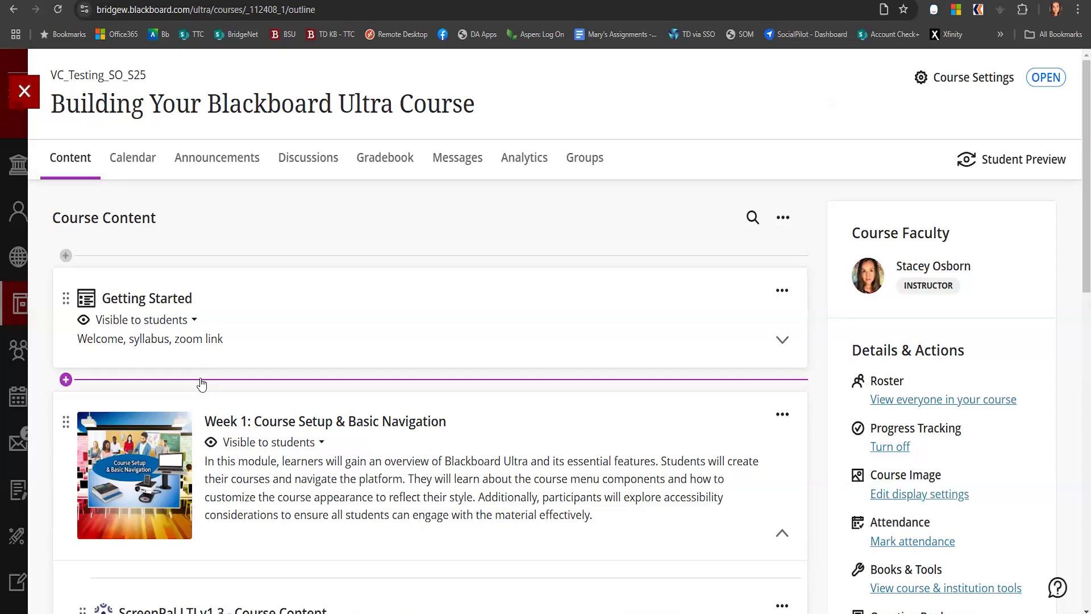
click(65, 379)
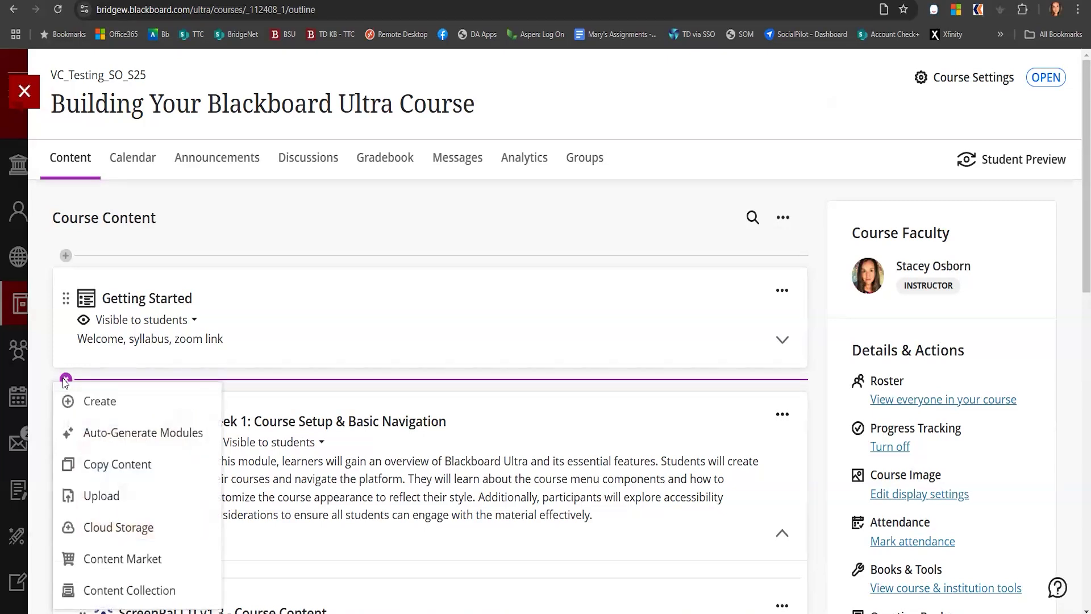
click(122, 559)
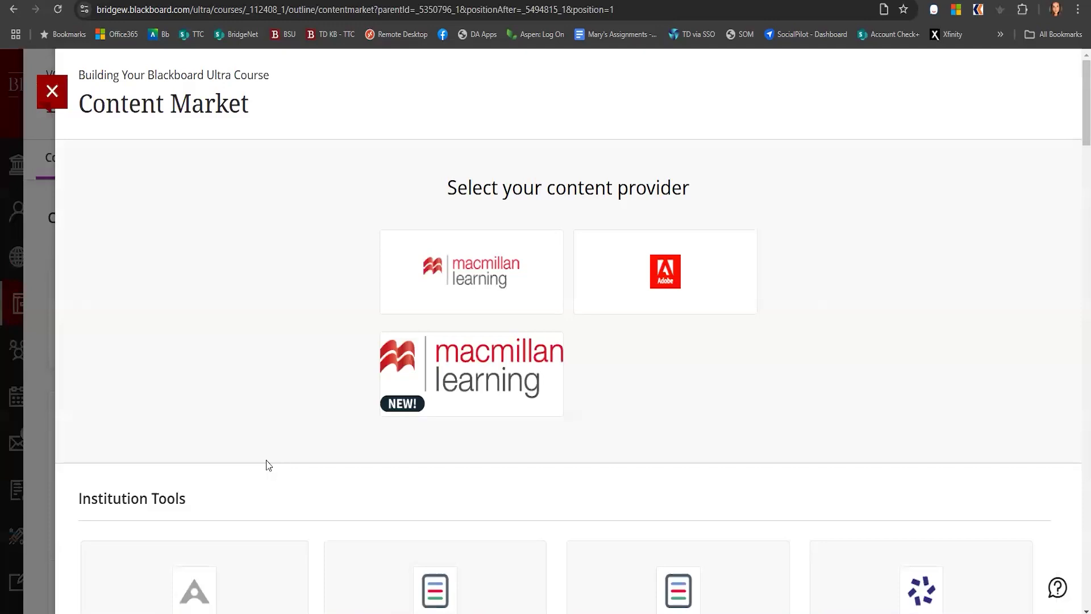
scroll(268, 464, down, 20)
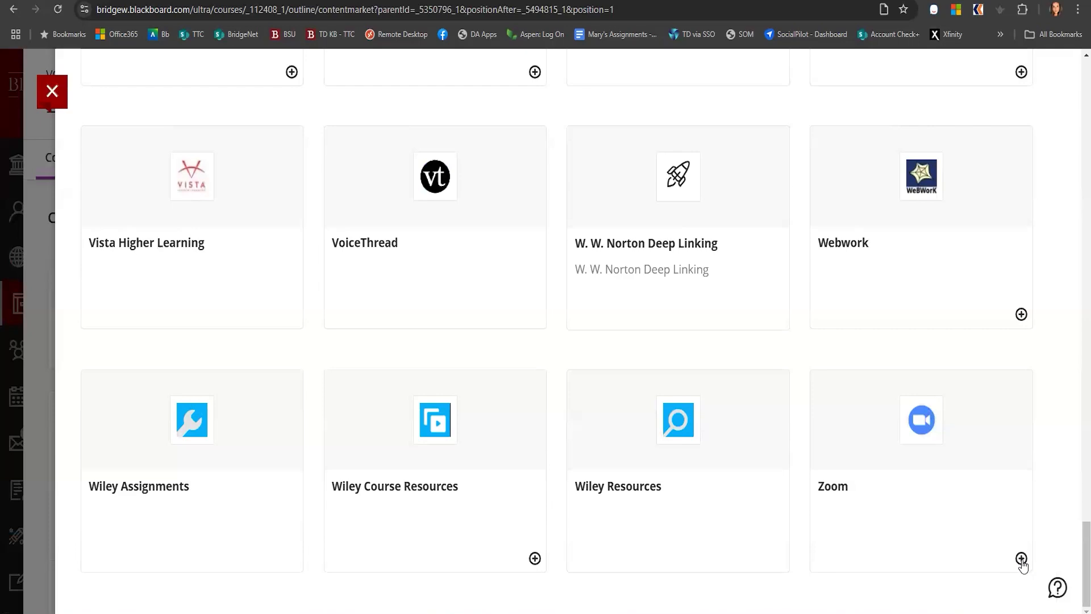
click(1021, 558)
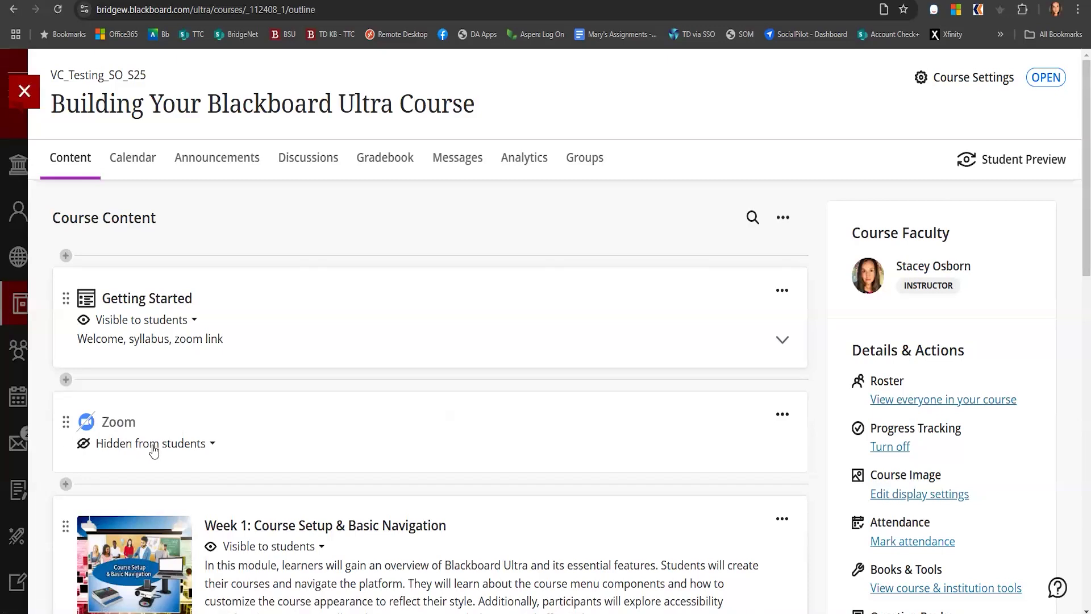
Open the Zoom item and start scheduling a new meeting titled Snow Day Class On Zoom
click(118, 425)
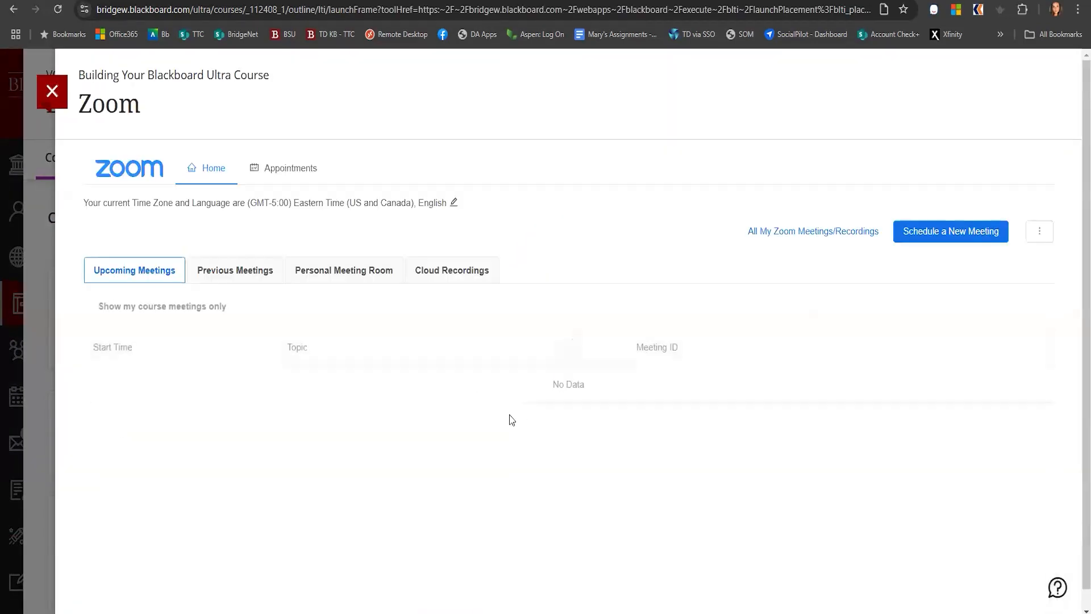
click(946, 231)
triple_click(314, 269)
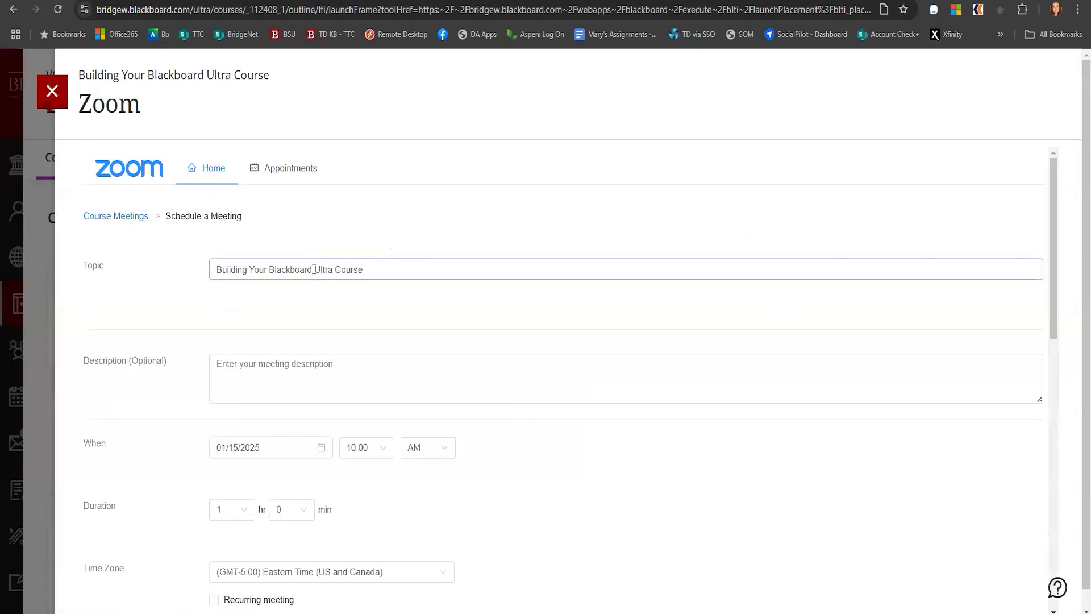
text(Snow Day Class On Zoom)
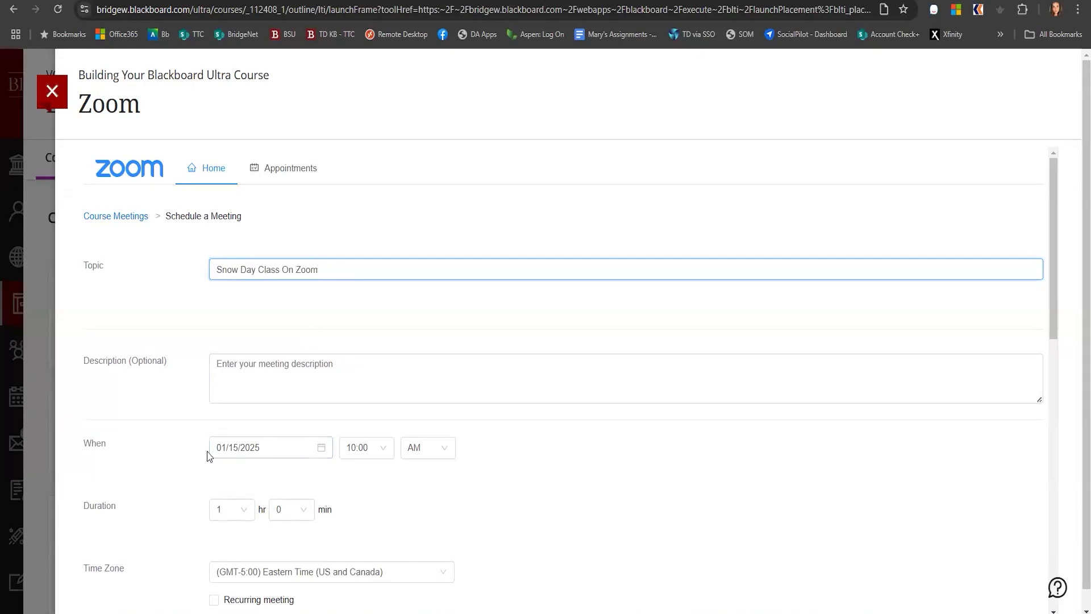
Make the meeting recurring with a No Fixed Time recurrence
scroll(175, 450, down, 3)
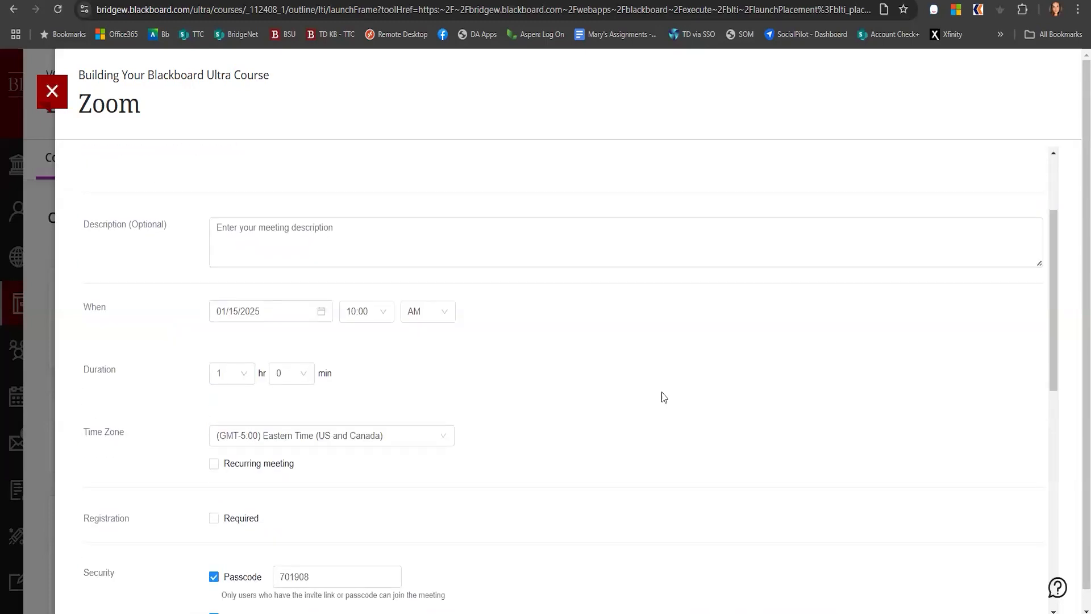
click(214, 463)
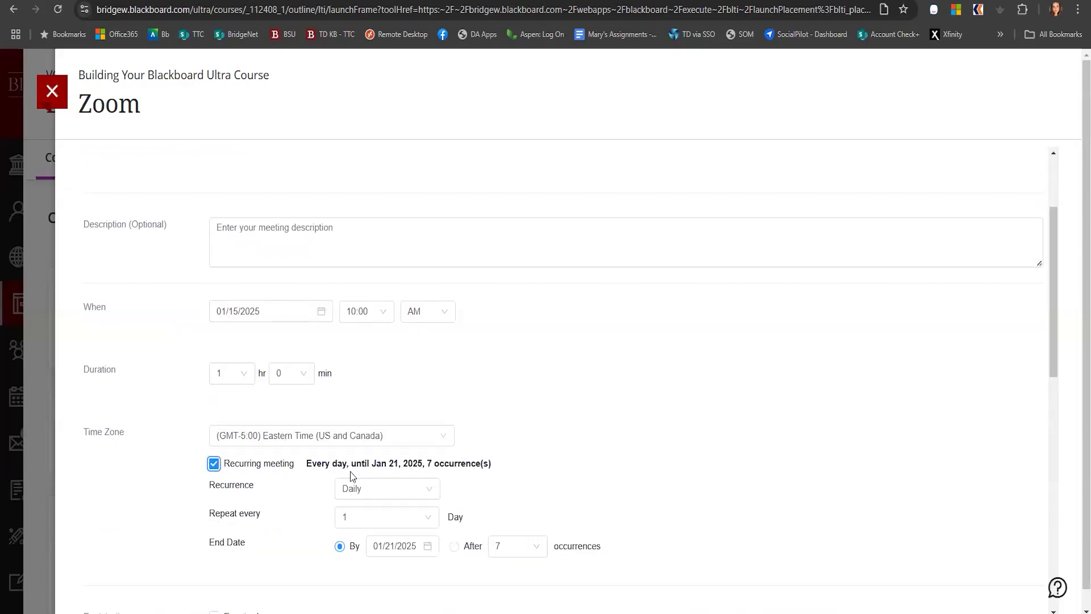
click(430, 489)
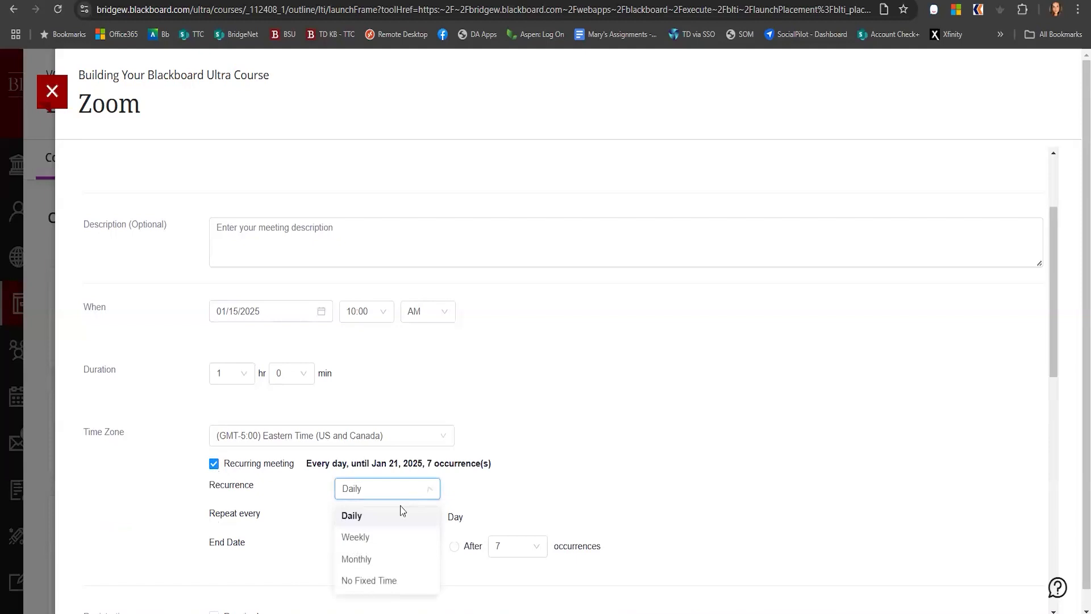
click(364, 580)
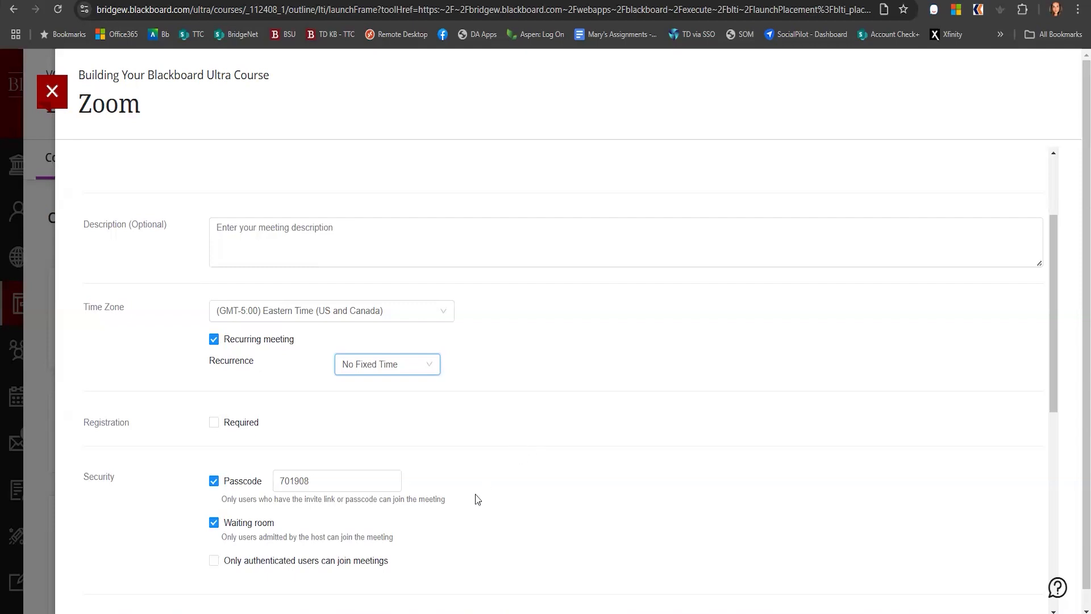
Turn off the waiting room and save the meeting
click(213, 524)
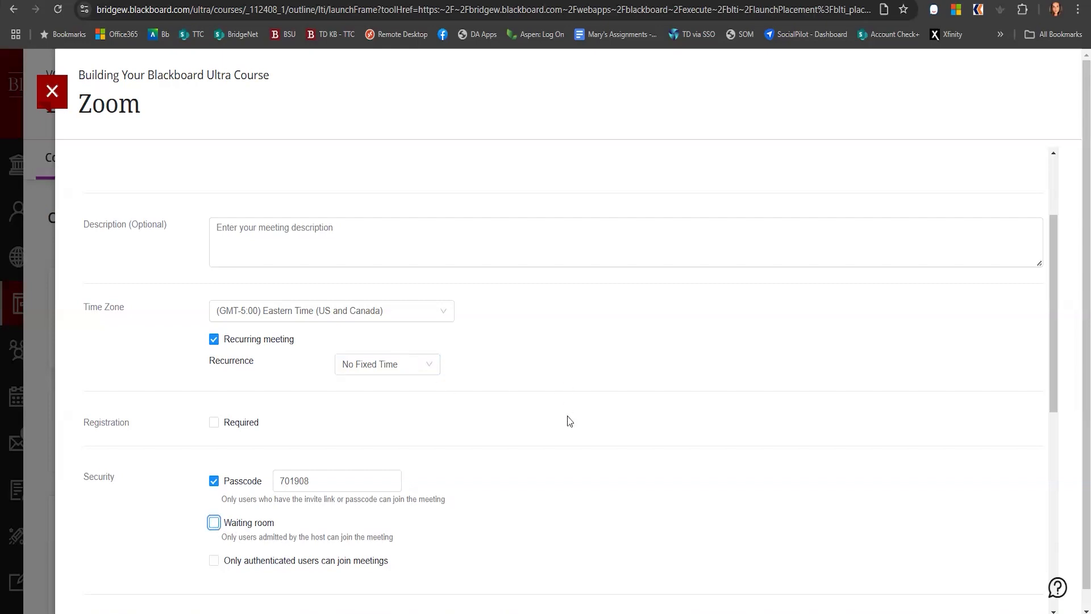
scroll(556, 421, down, 2)
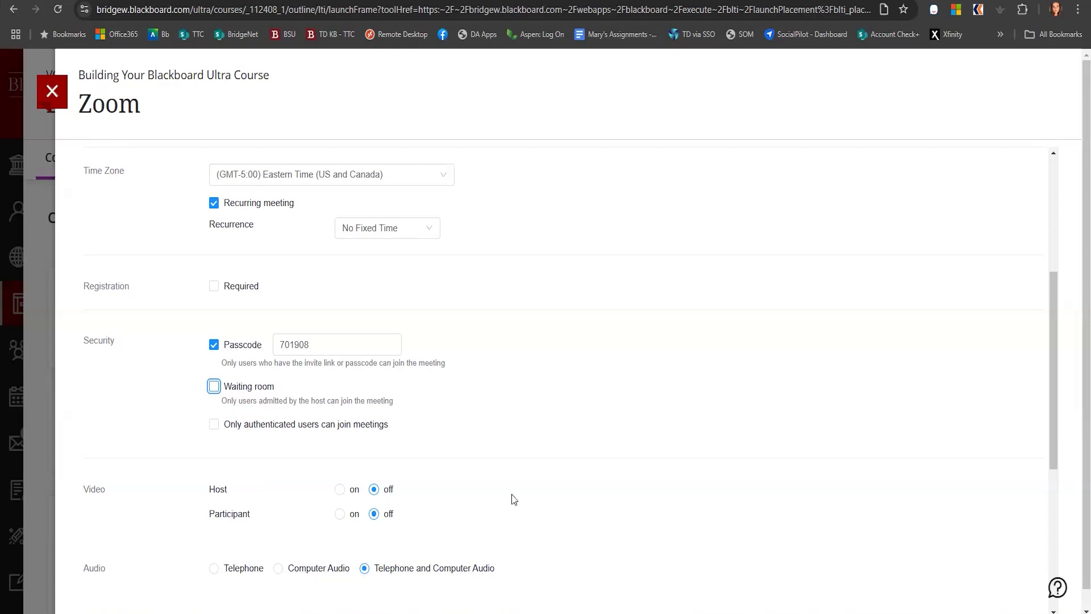
scroll(511, 497, down, 3)
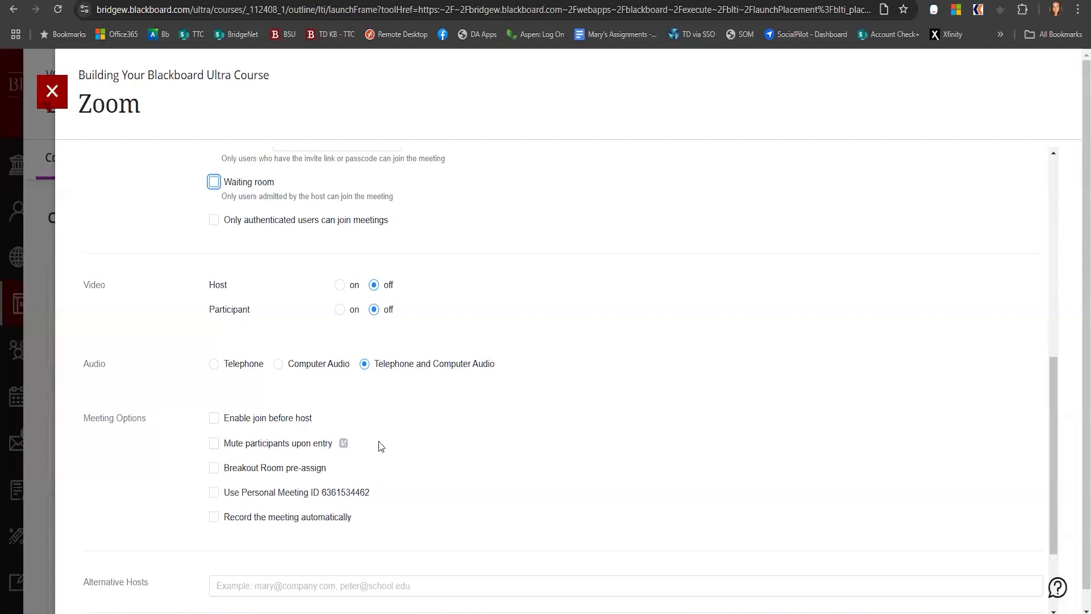
scroll(596, 441, down, 3)
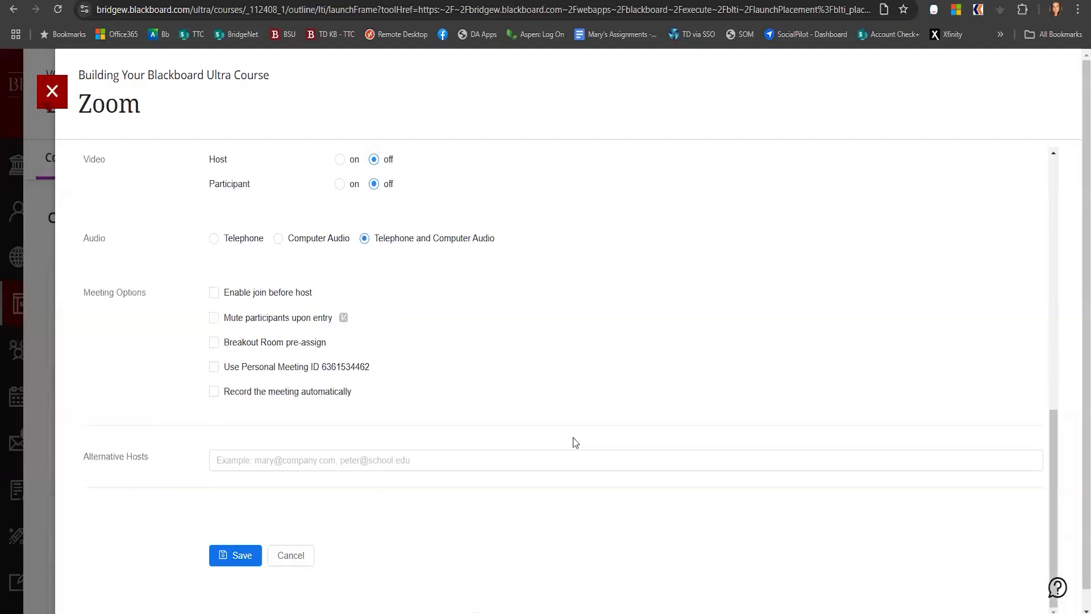
click(236, 557)
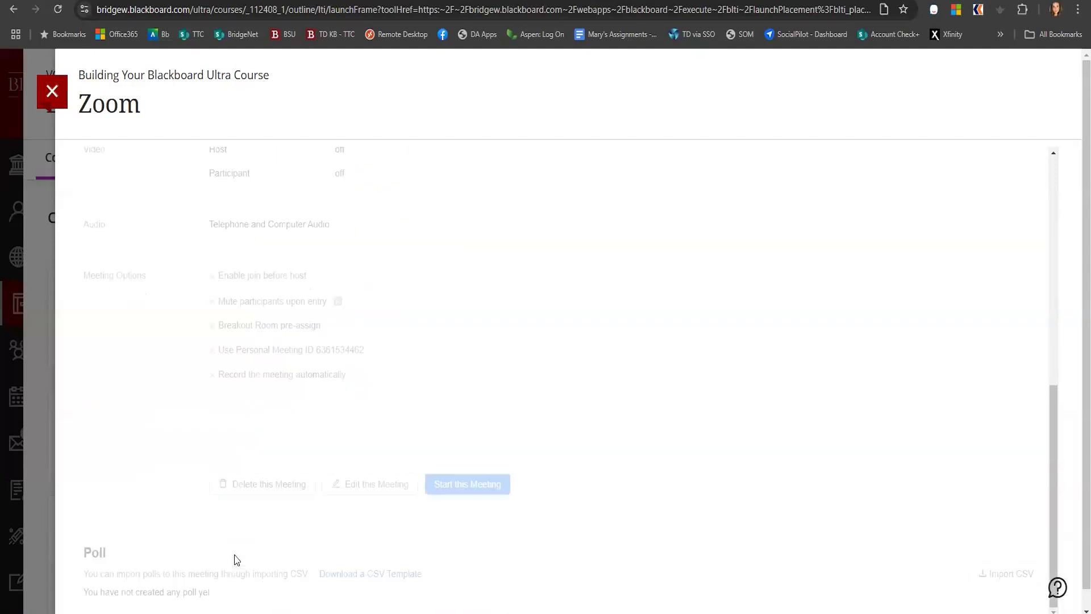
Close and reopen the Zoom tool to check the upcoming meetings list, then close it
click(52, 91)
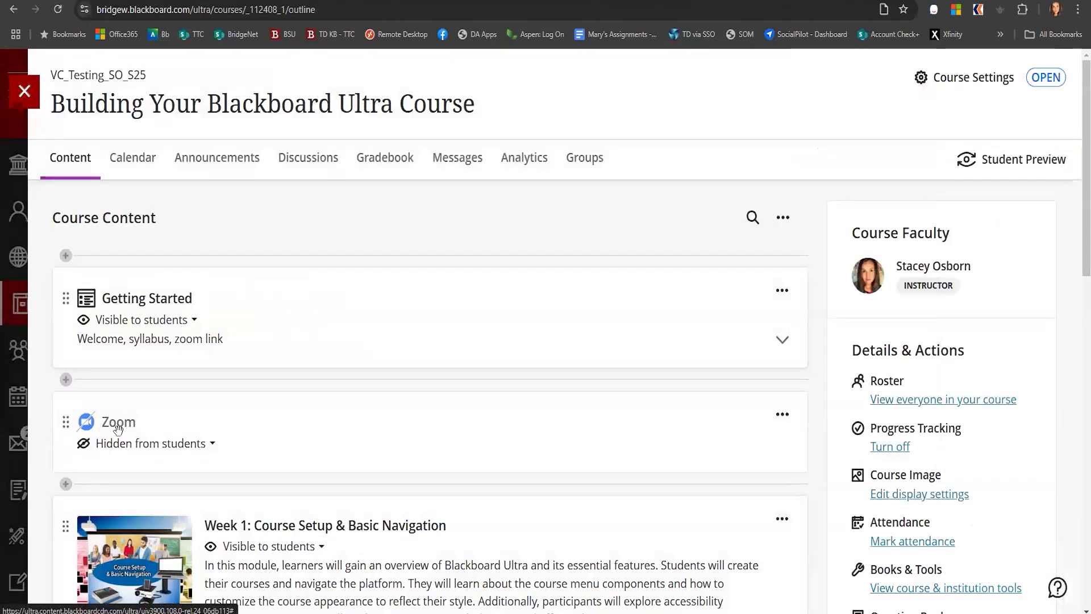
click(568, 435)
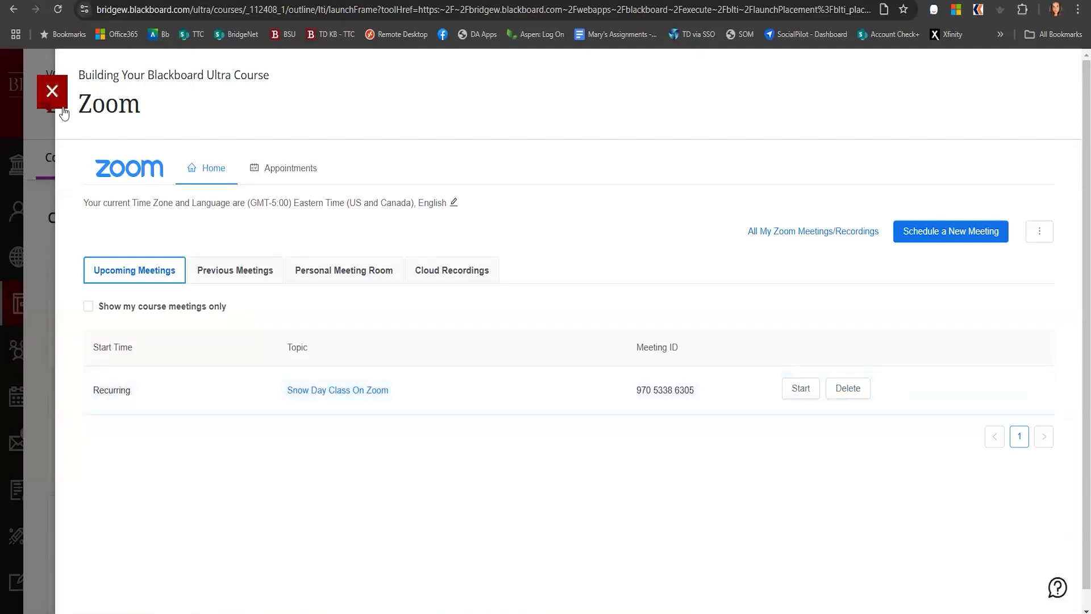
click(52, 91)
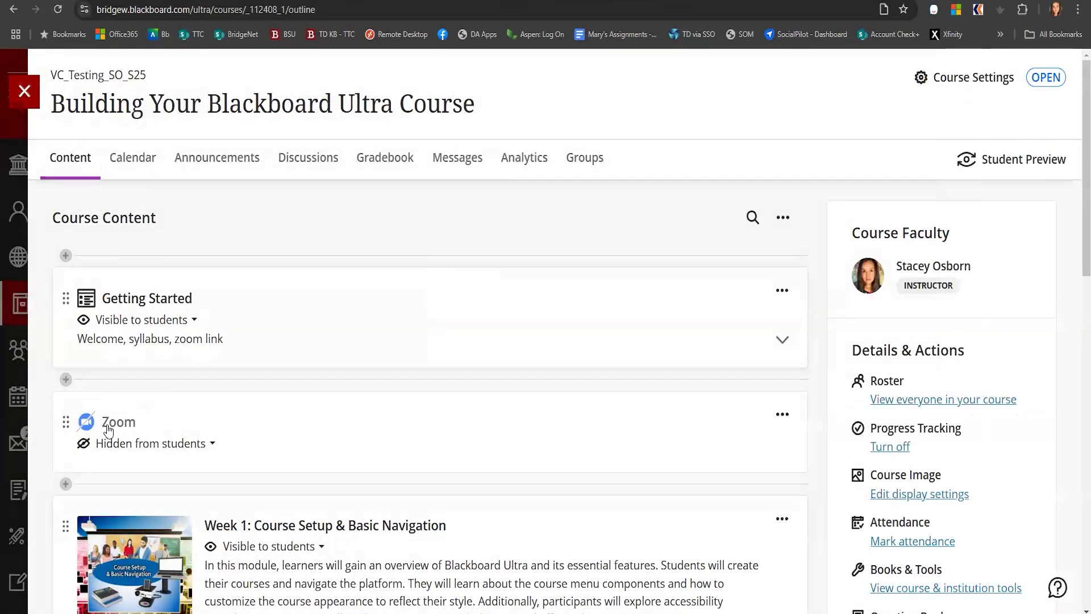
Edit the Zoom item and rename it to Use this link to access Zoom
click(781, 418)
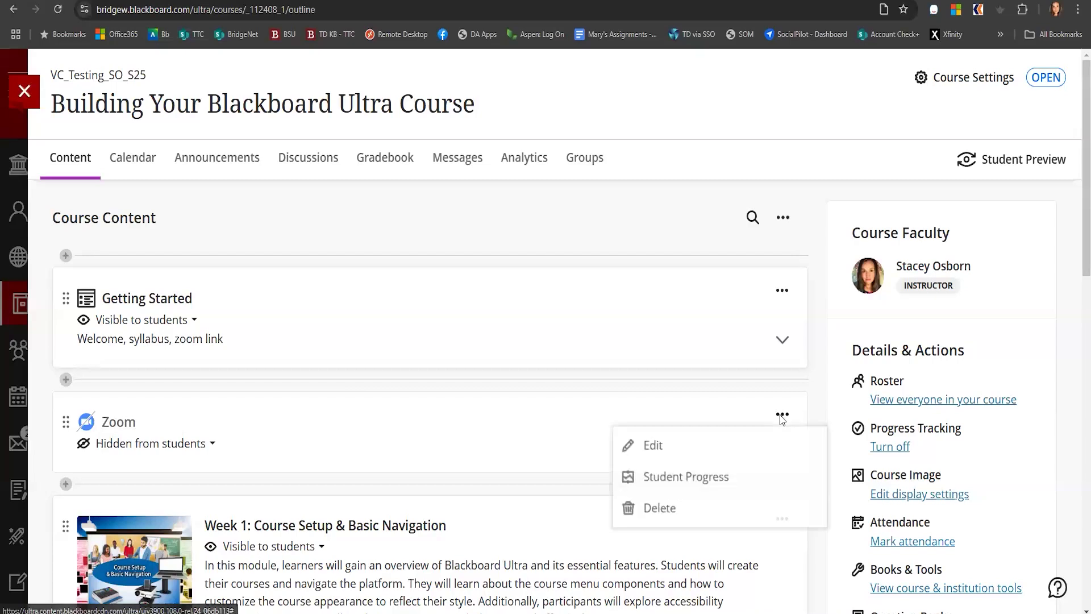
click(652, 446)
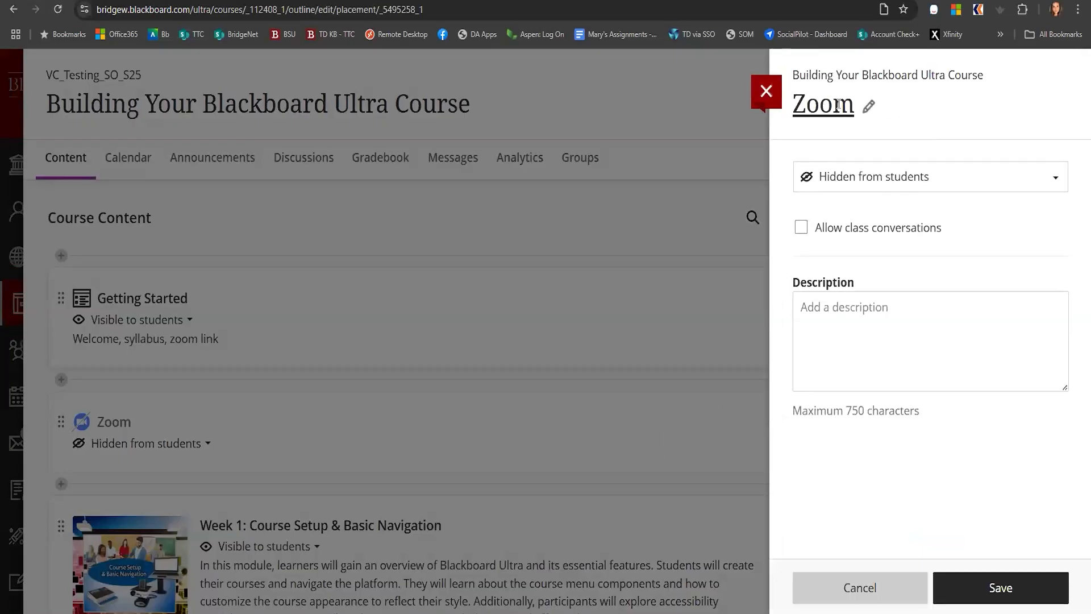
click(839, 106)
text(Use this lihnk)
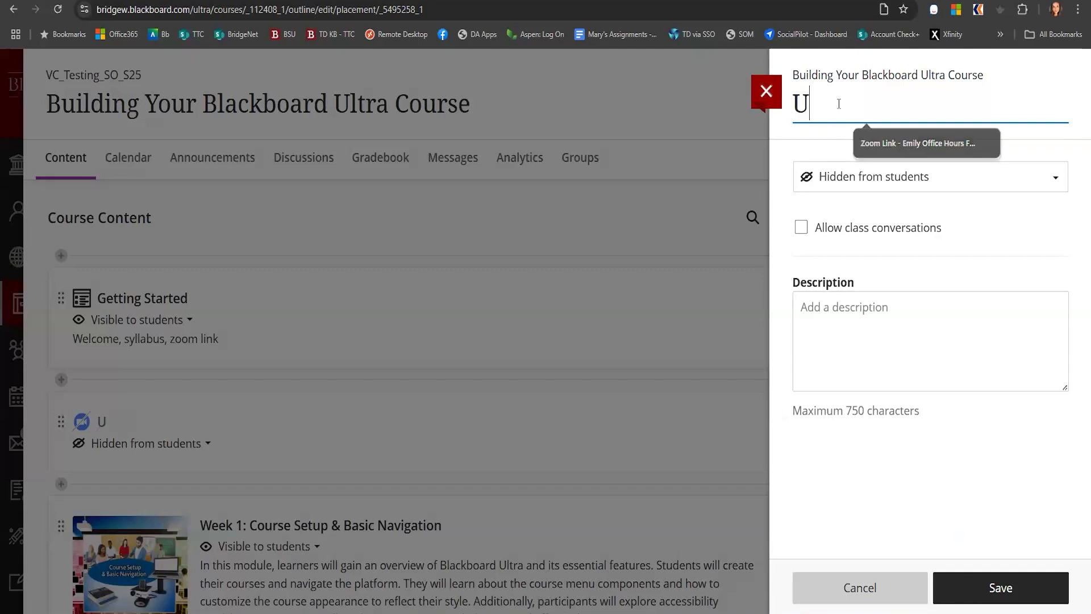
key(BackSpace)
key(BackSpace)
key(BackSpace)
key(BackSpace)
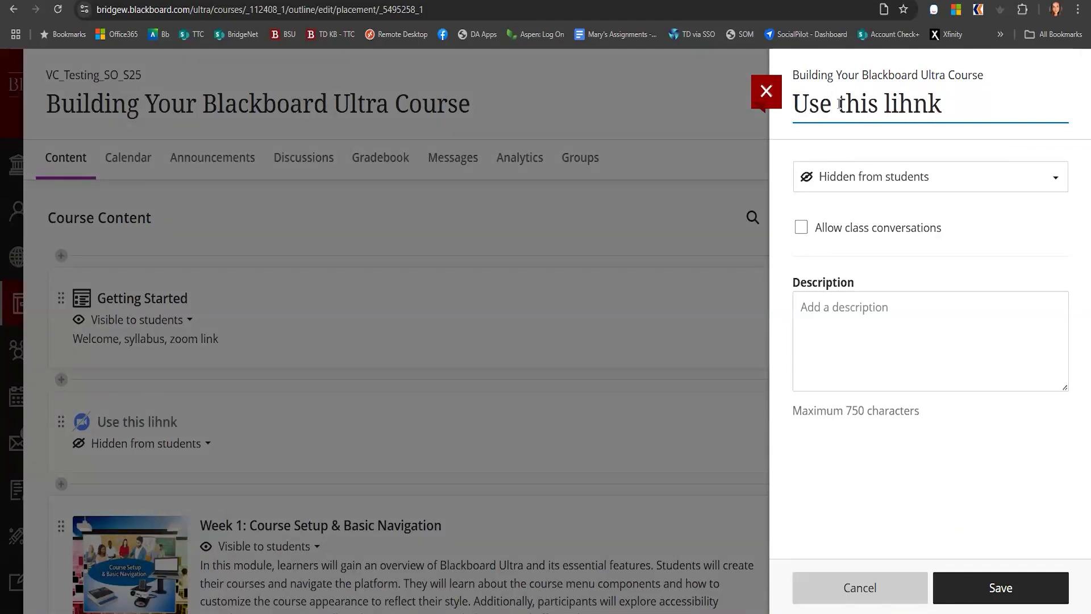
text(n)
text(o ac)
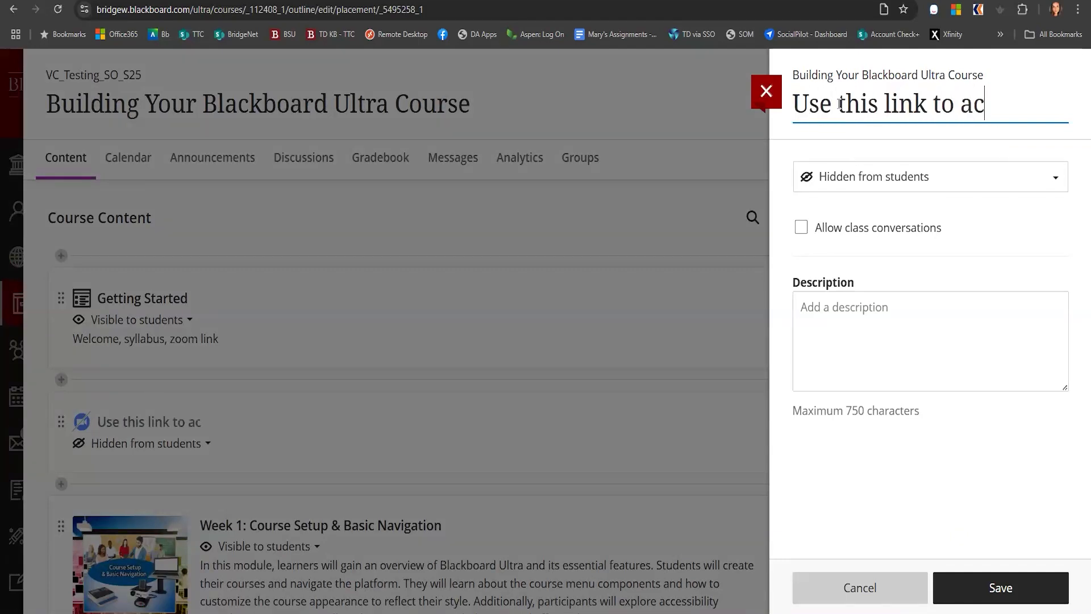
text(cess Zom)
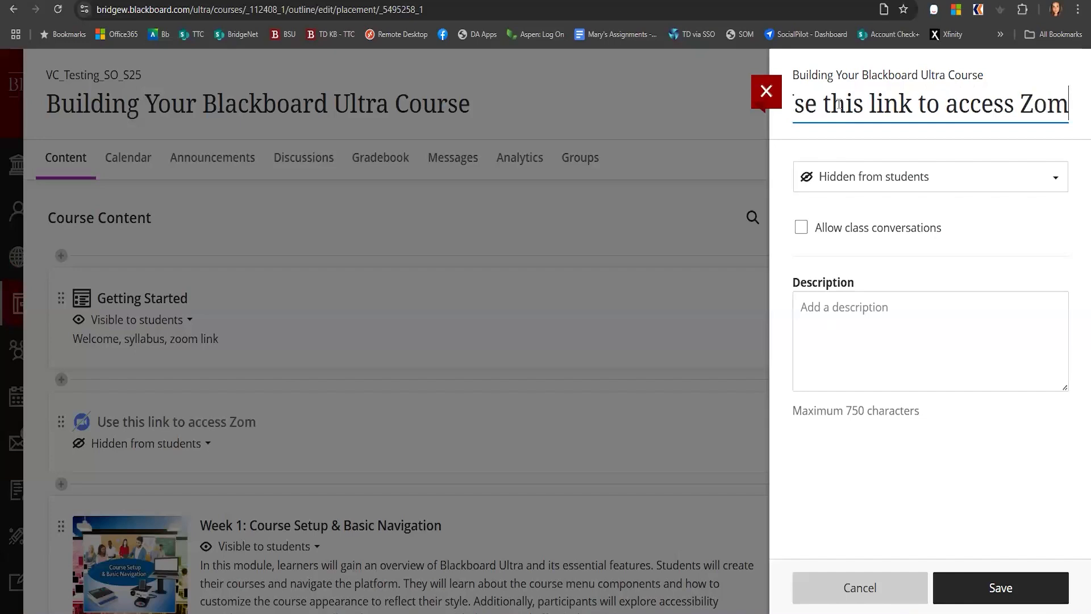
text(o)
Make the Zoom link visible to students and save the item
click(969, 176)
click(924, 211)
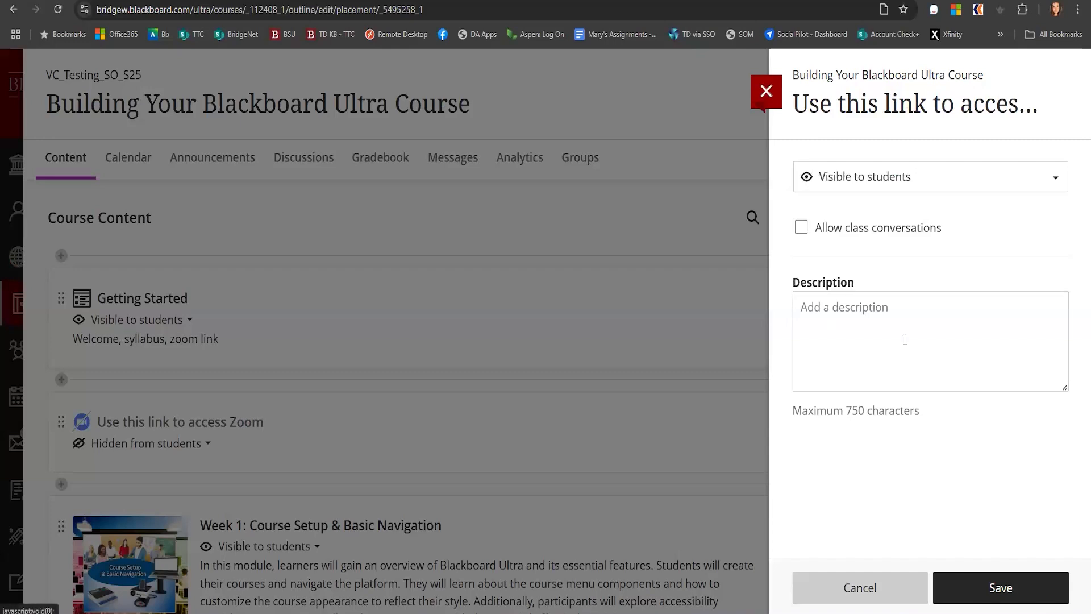
click(1000, 585)
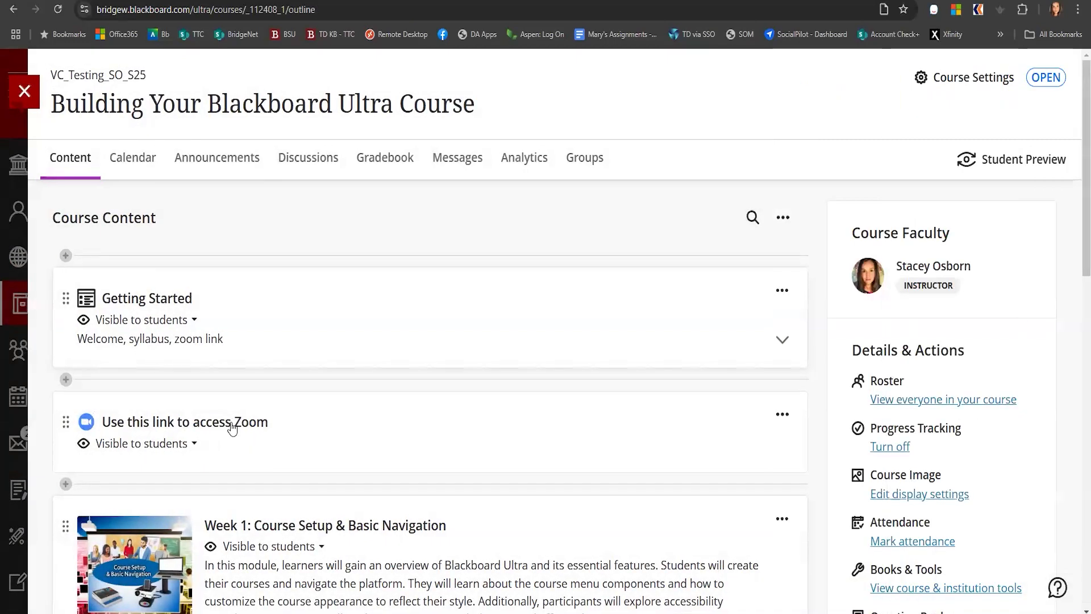